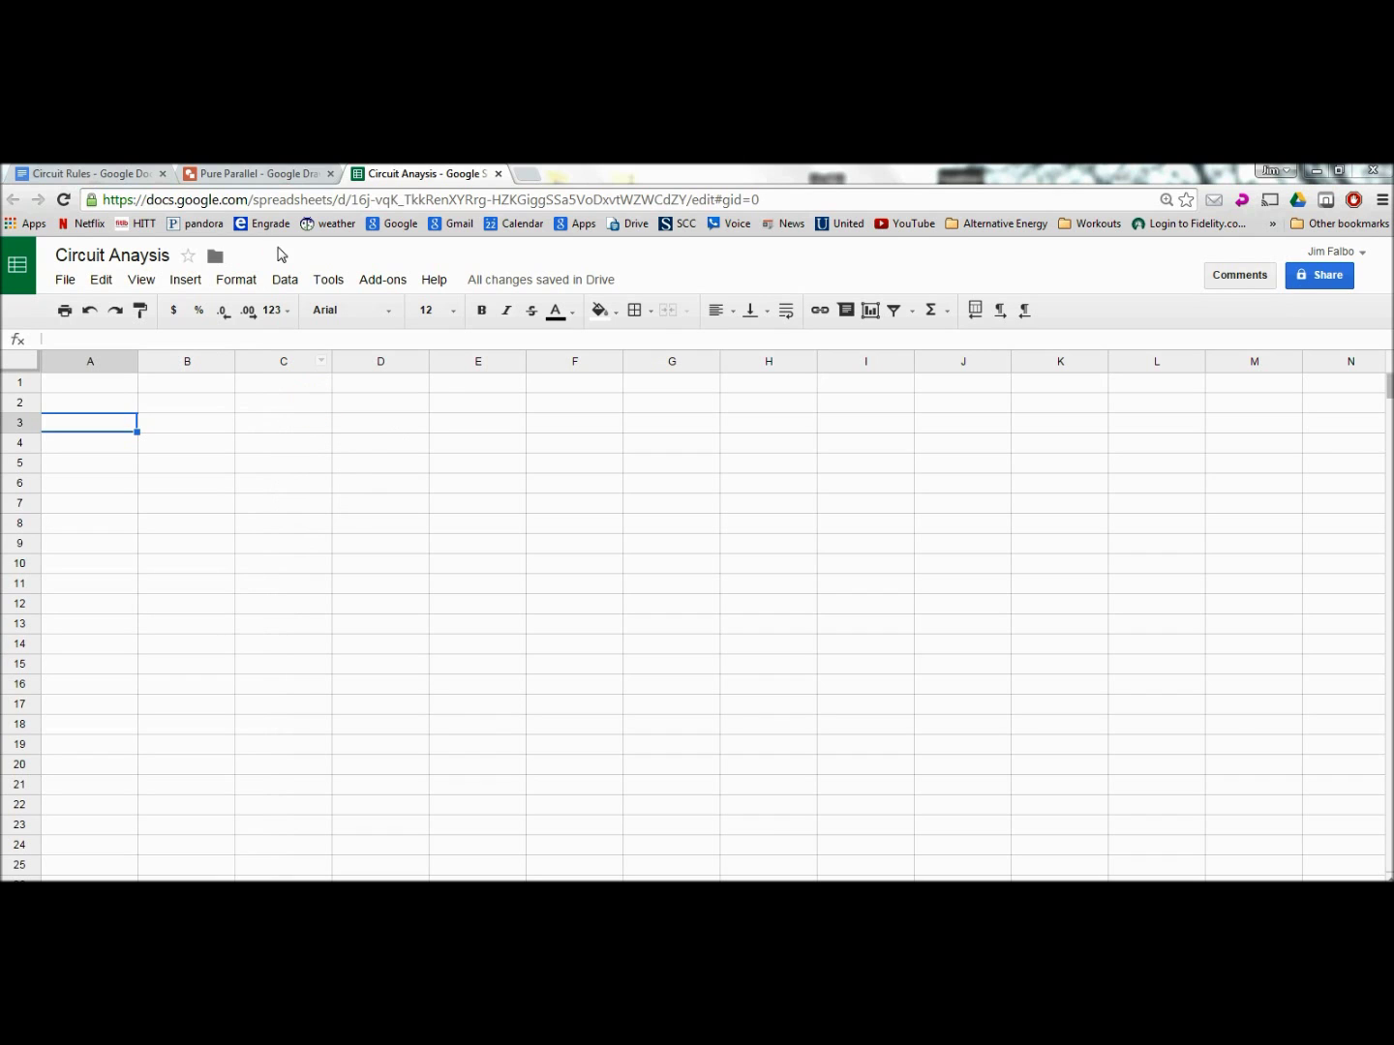
- Bring up the Pure Parallel drawing with its 24 VDC supply and resistors R1–R4
left_click(245, 177)
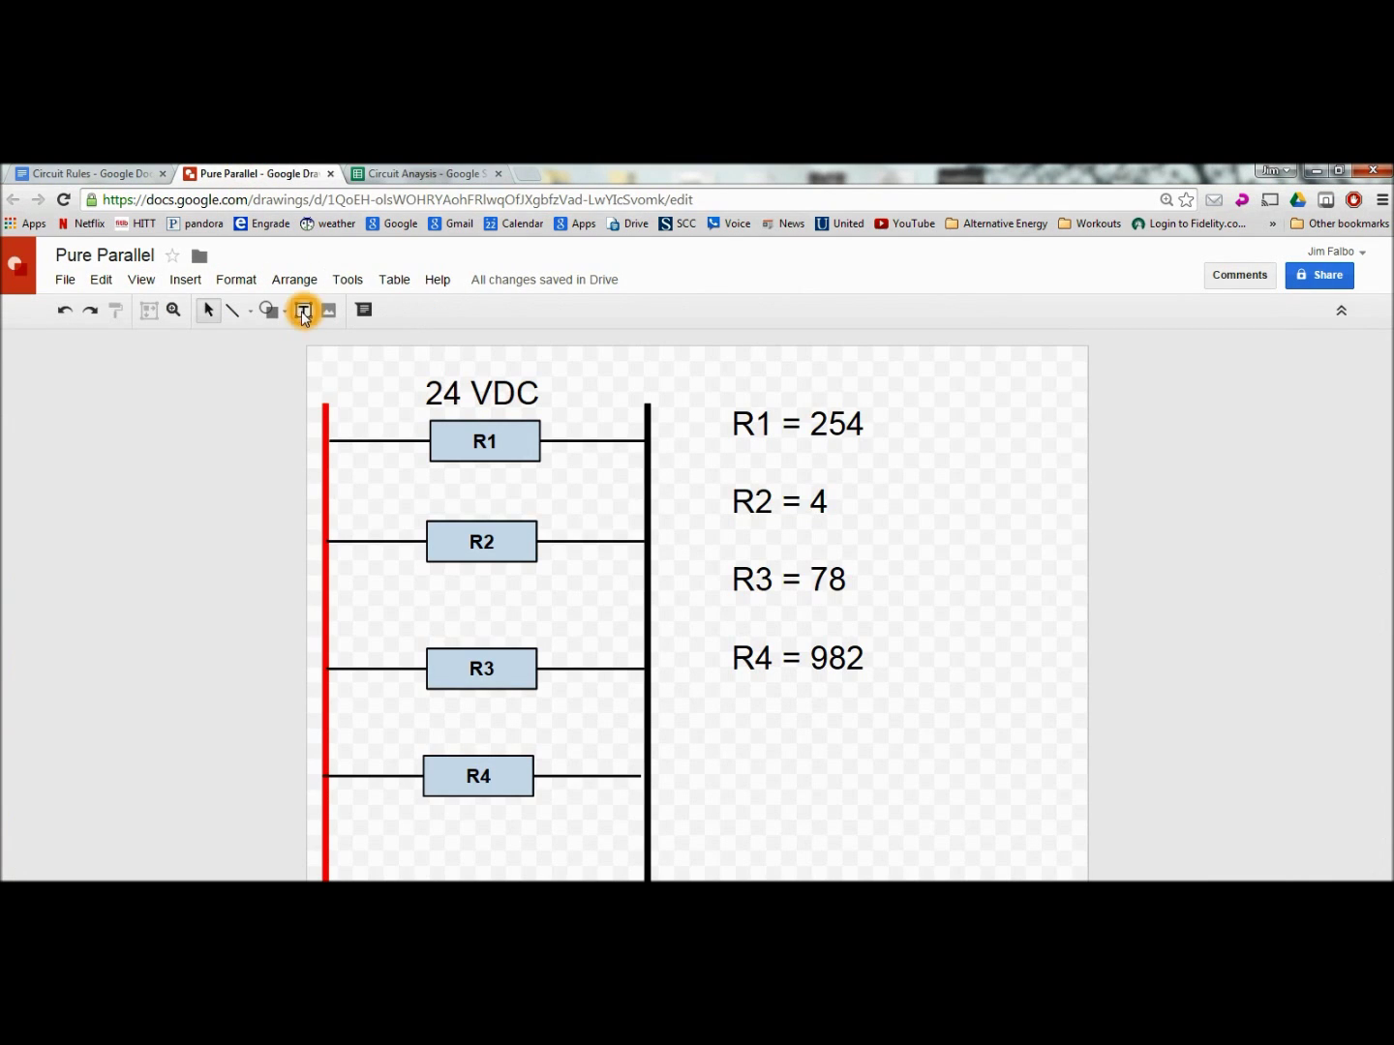
left_click(193, 469)
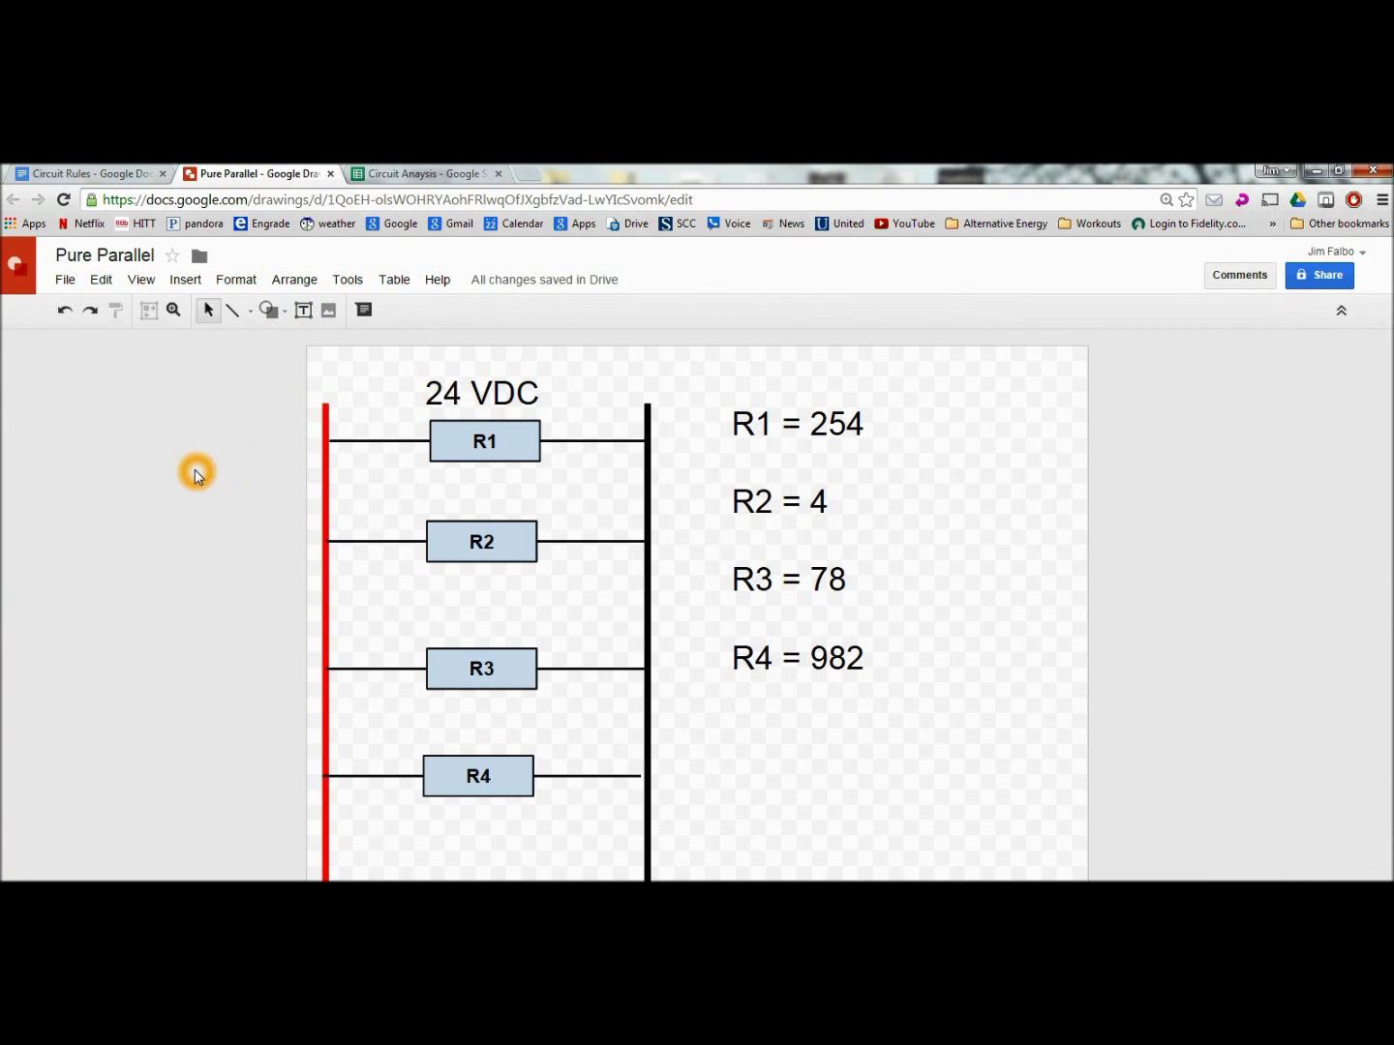
left_click(125, 275)
left_click(126, 492)
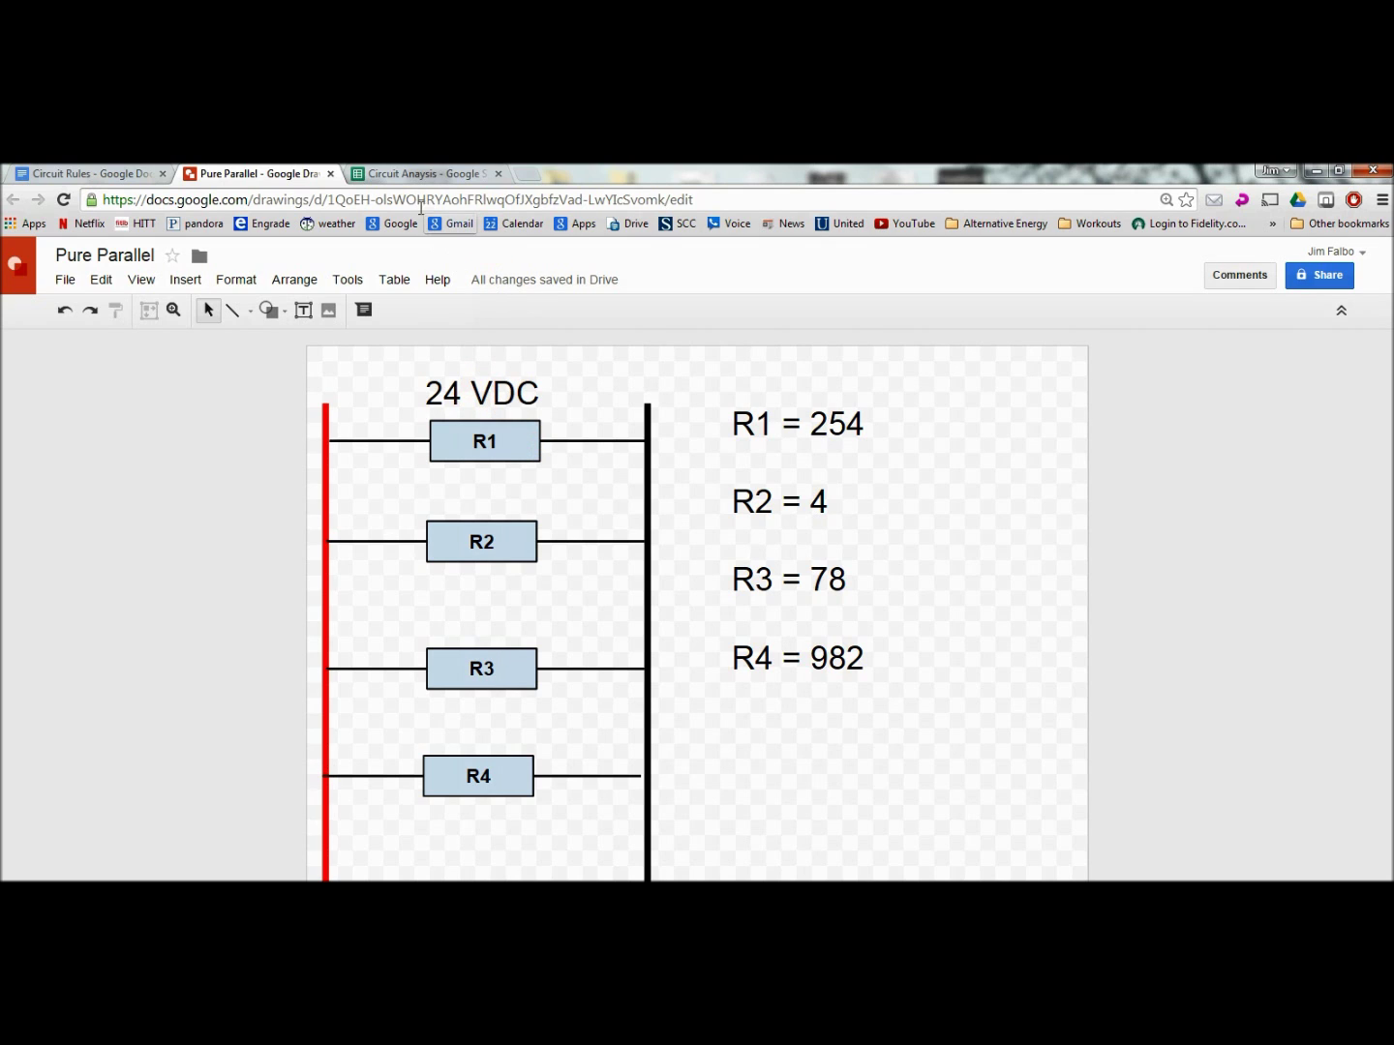
- Enter the heading Resistor# in cell A1
left_click(419, 175)
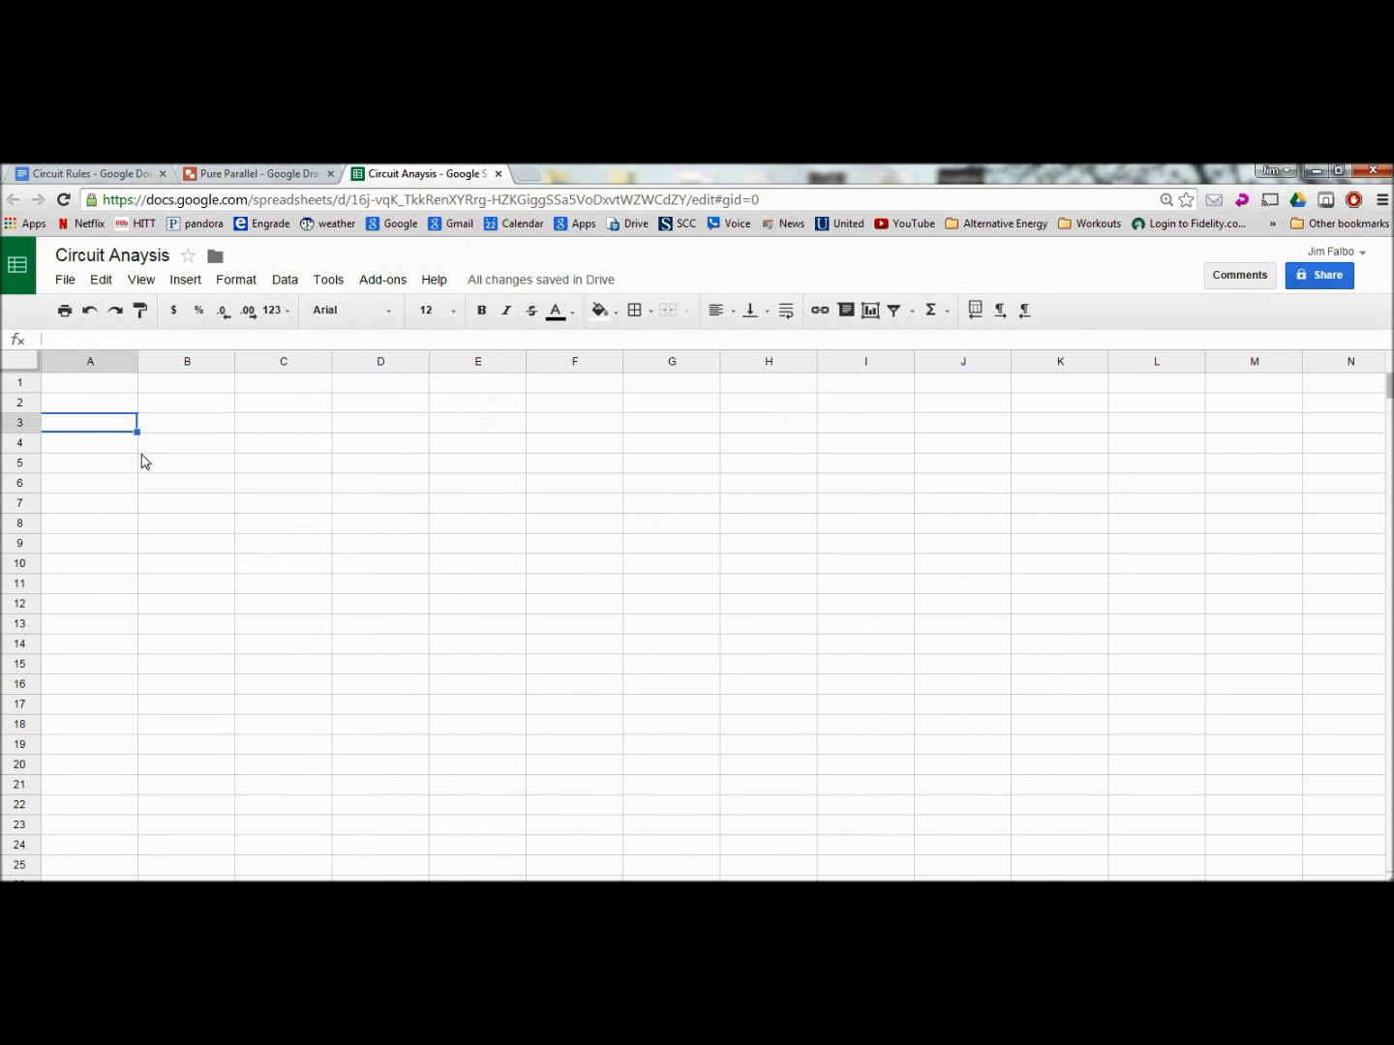
left_click(85, 383)
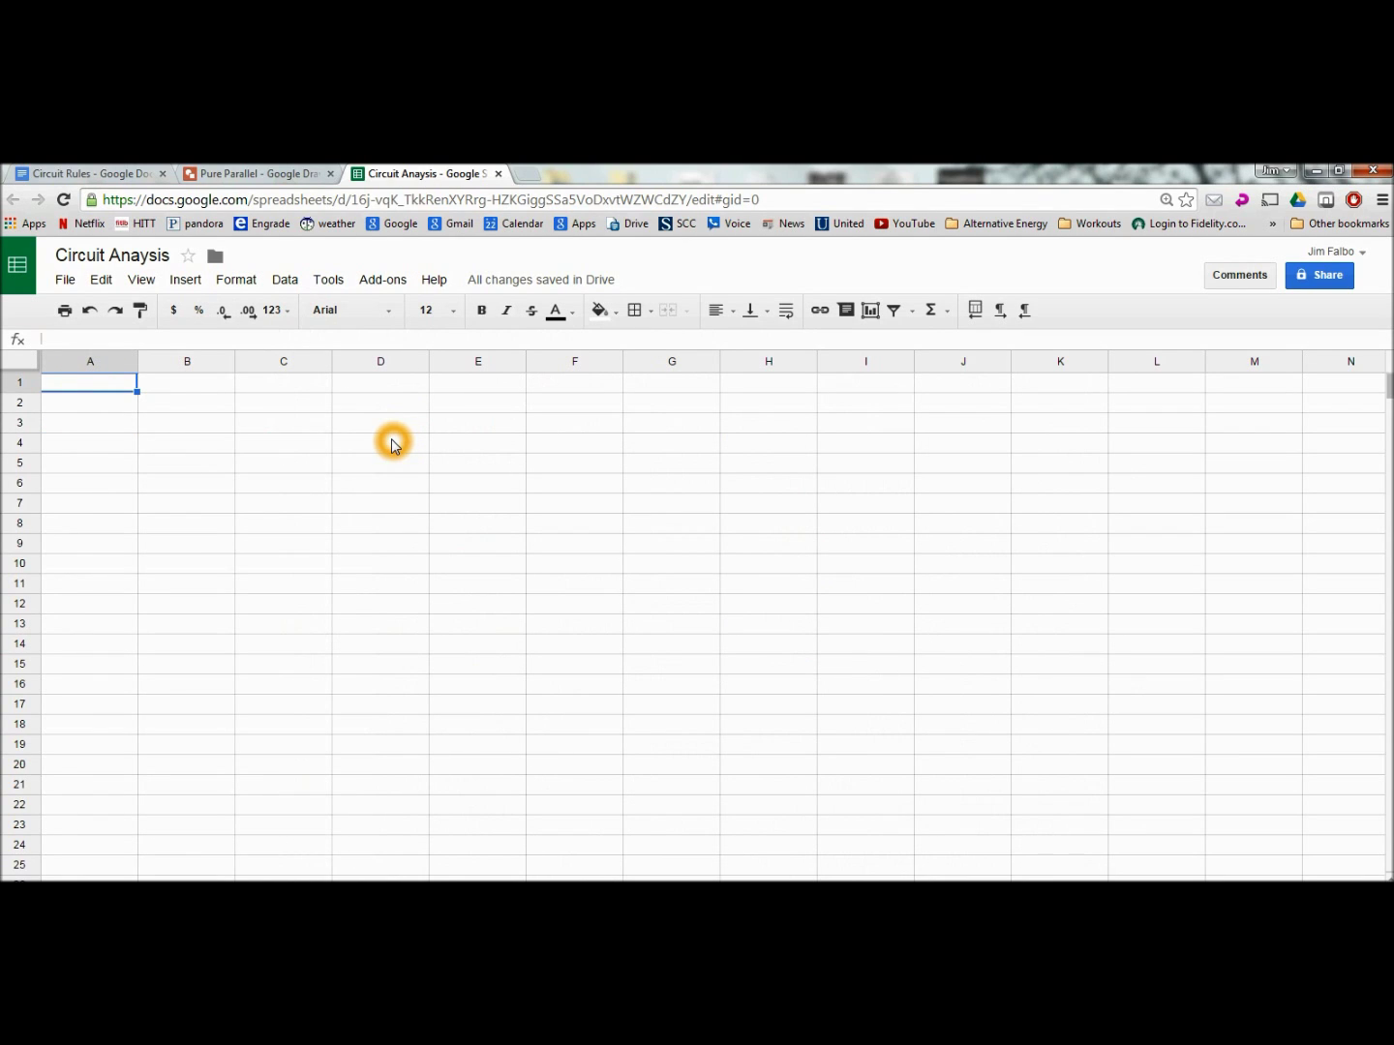
type("RE")
key("Tab")
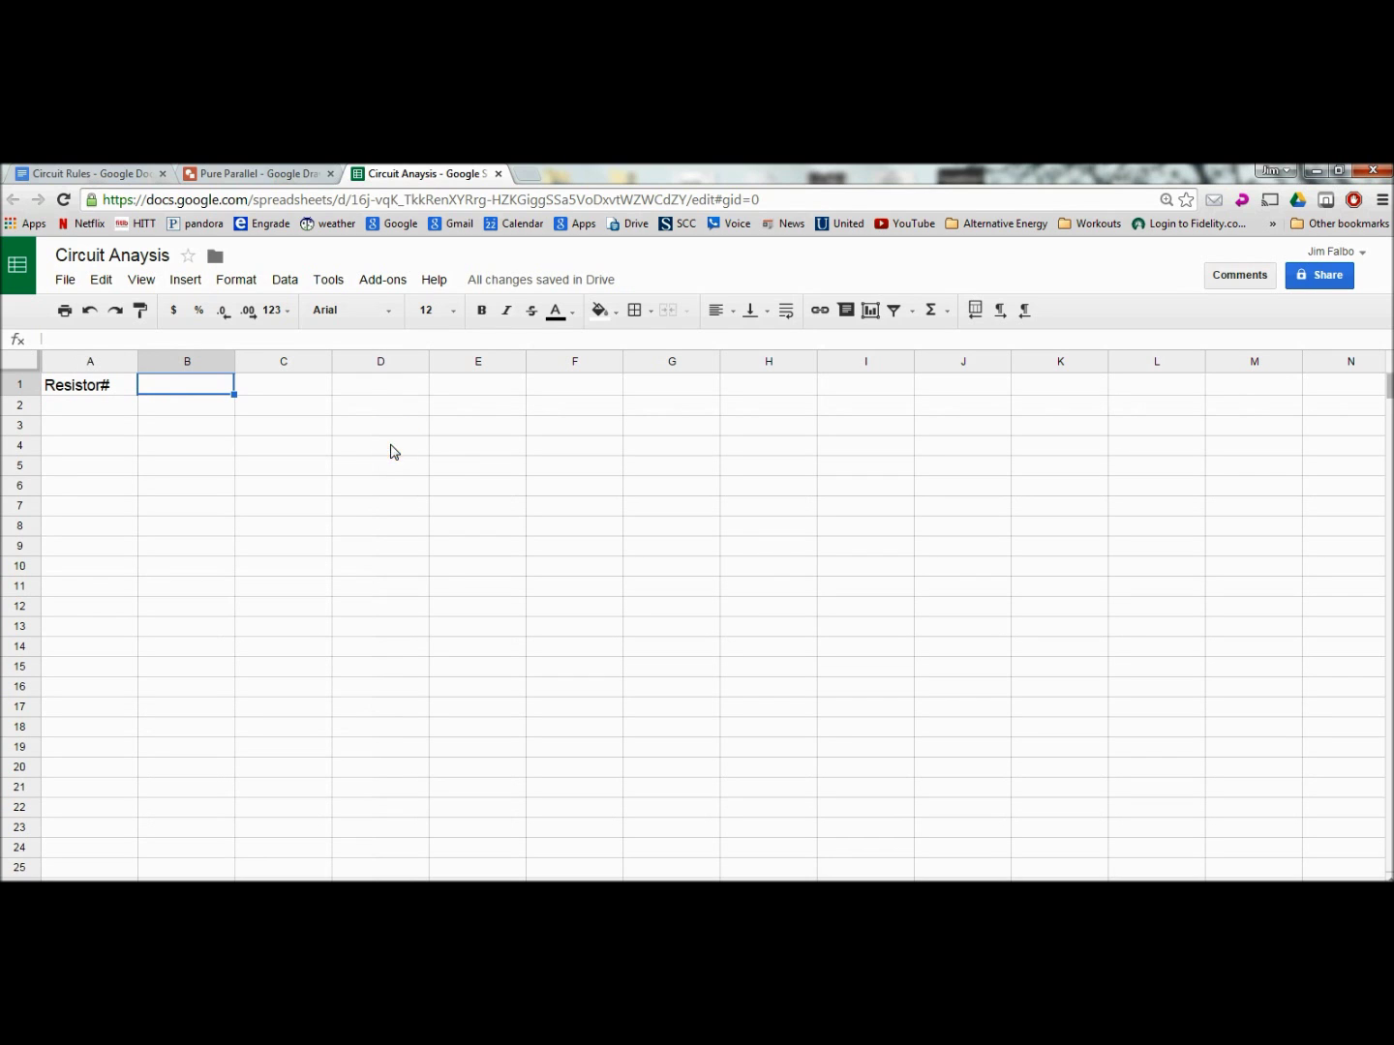
- Check the diagram, then enter R1 and R2 in cells A2 and A3
left_click(255, 173)
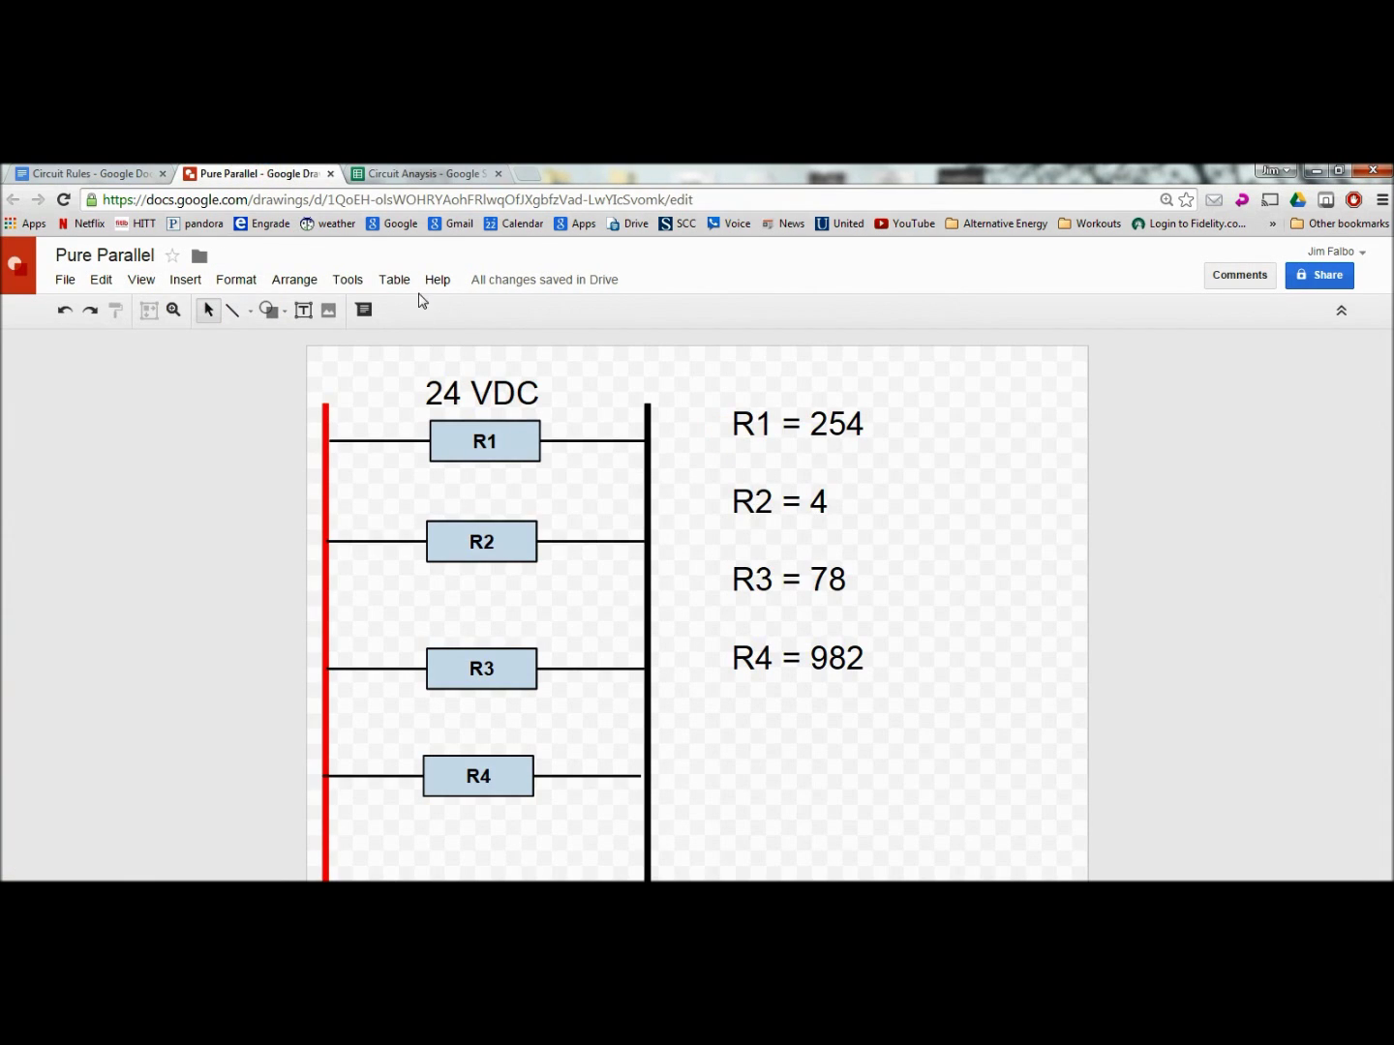
left_click(425, 174)
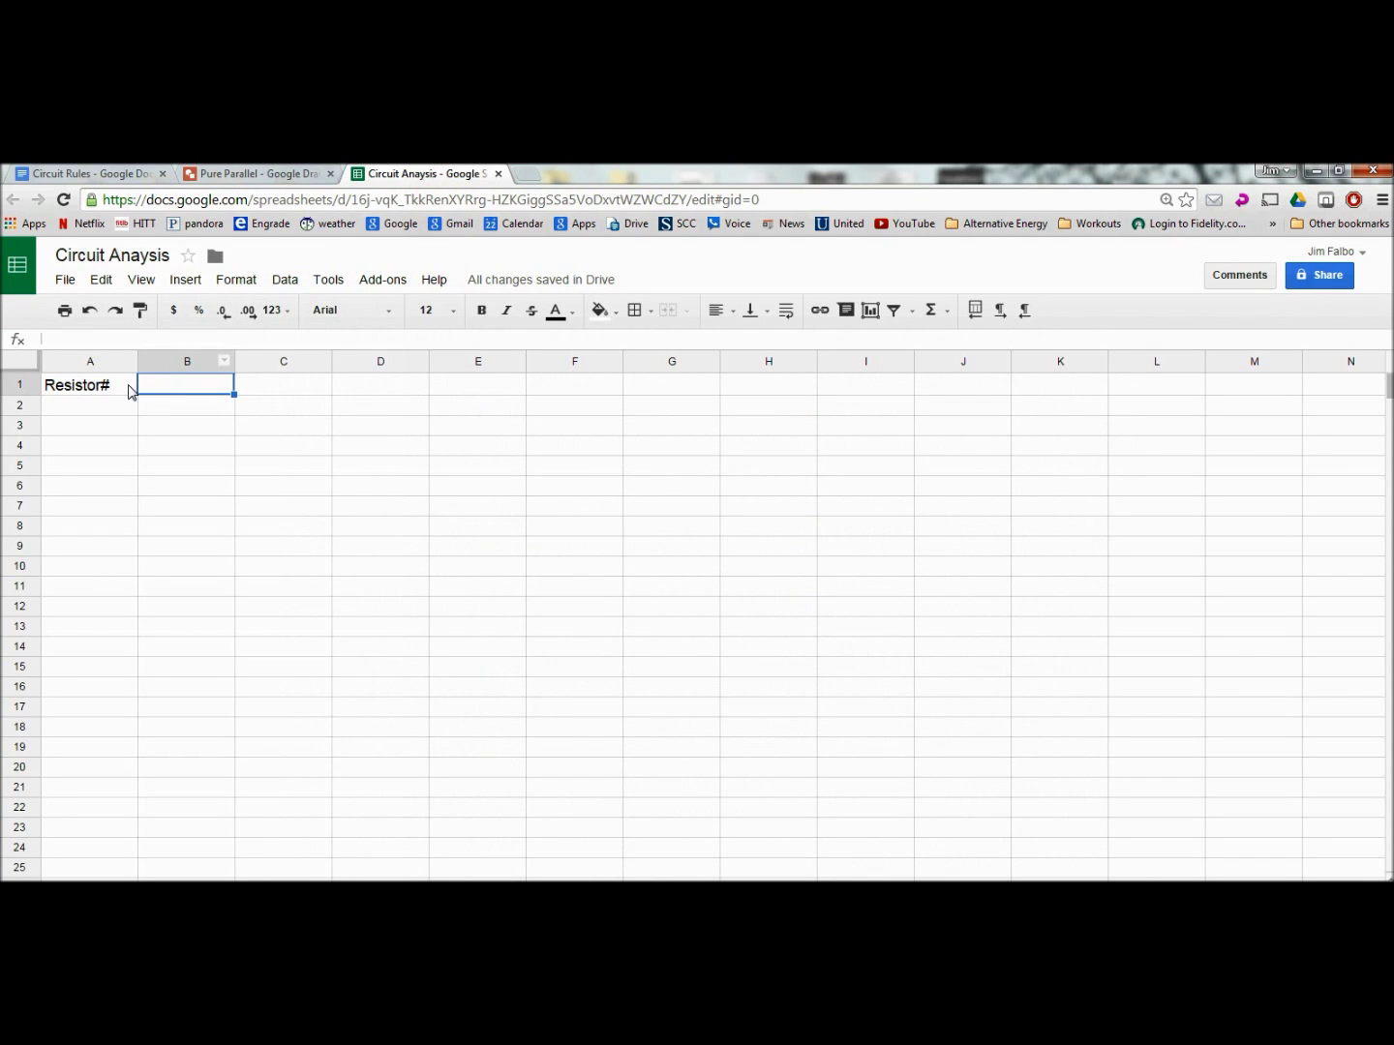
left_click(96, 401)
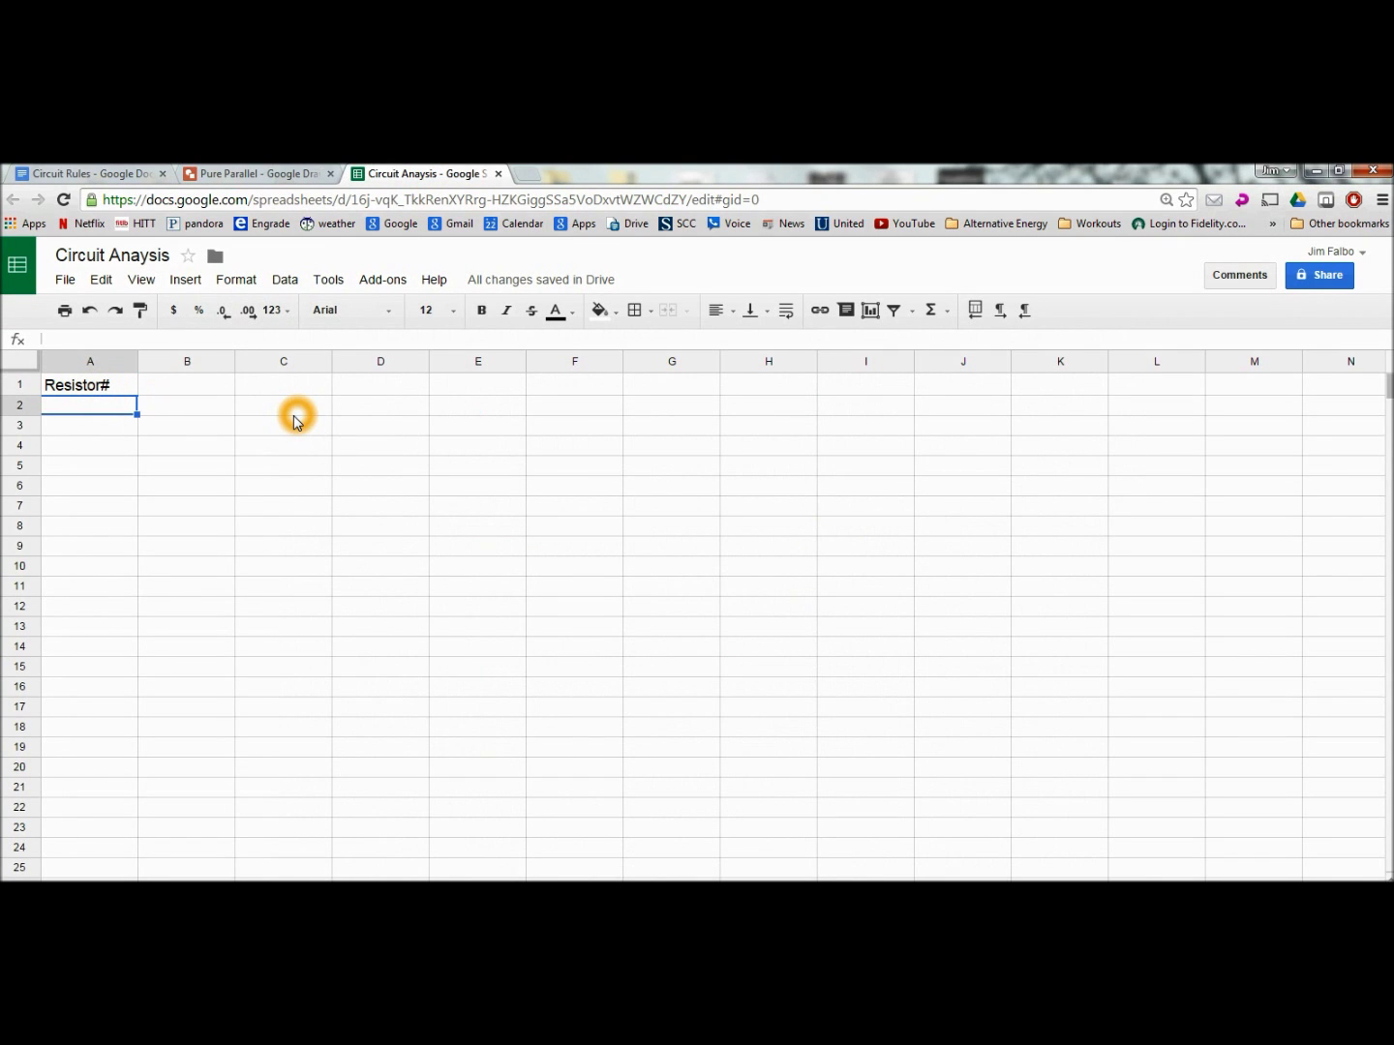
type("R1")
key("Return")
type("R2")
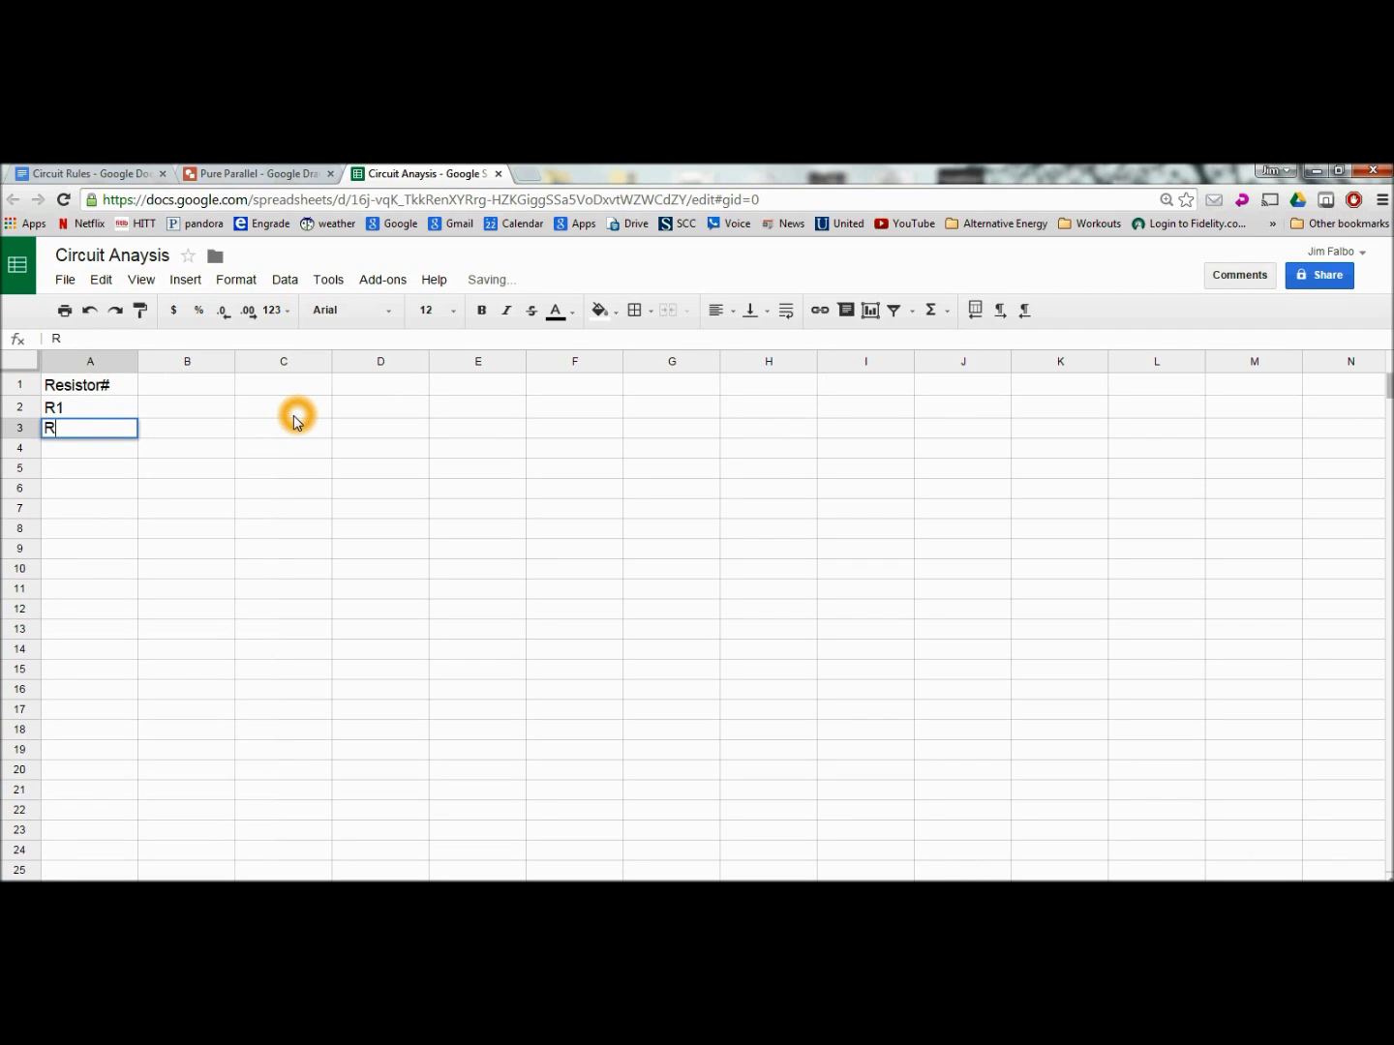
key("Return")
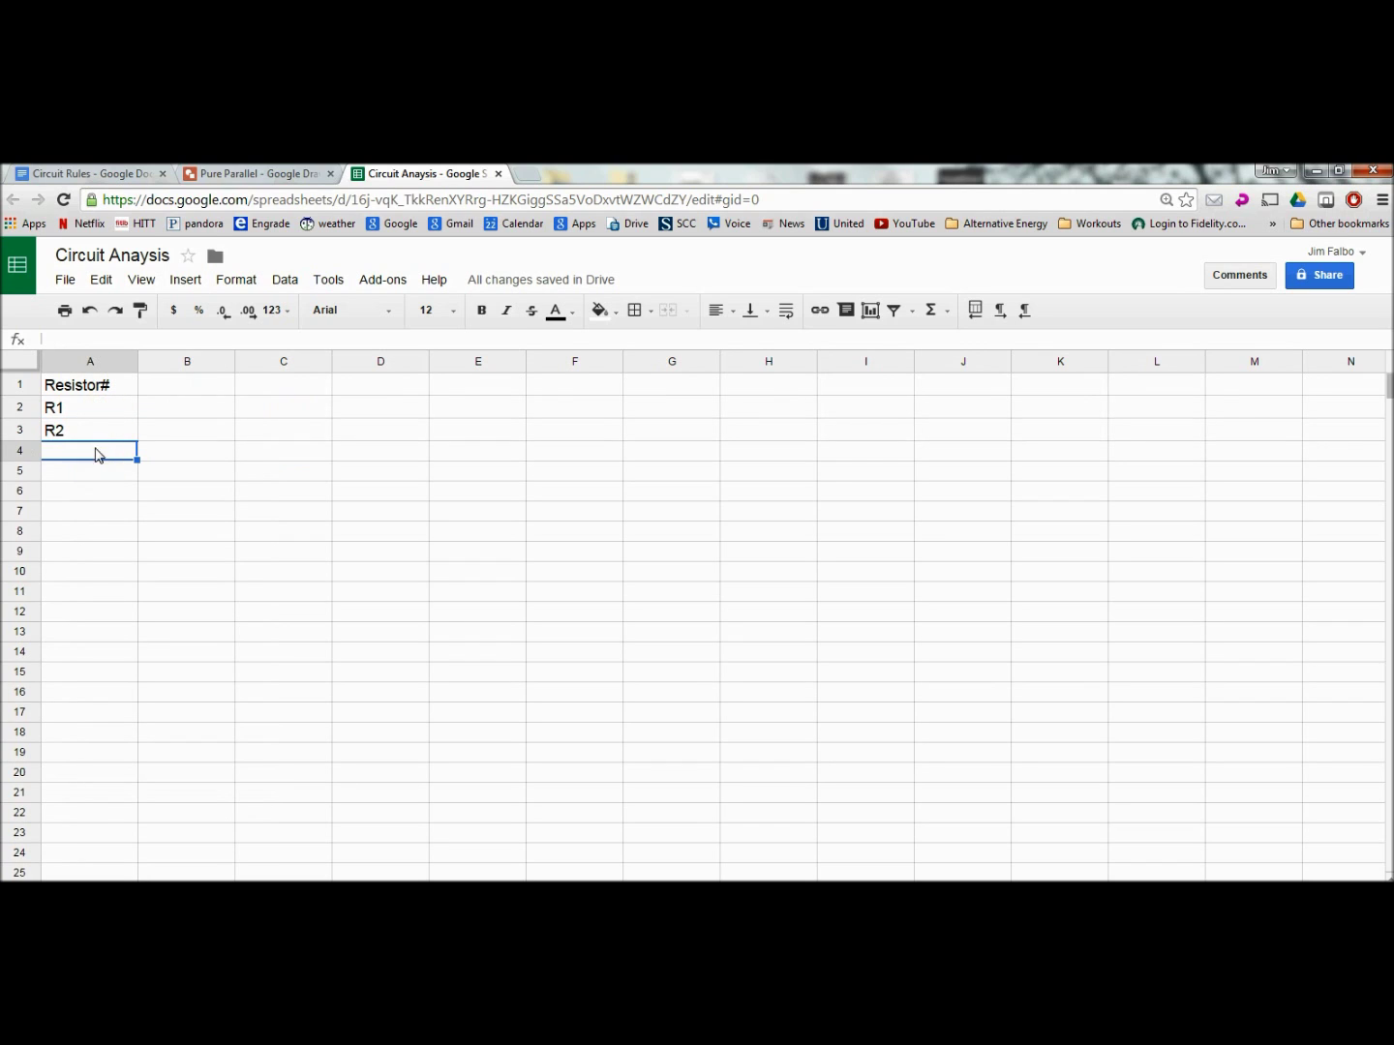
- Fill the series down to R4 and label A6 as Totals
left_click_drag(93, 406, 91, 444)
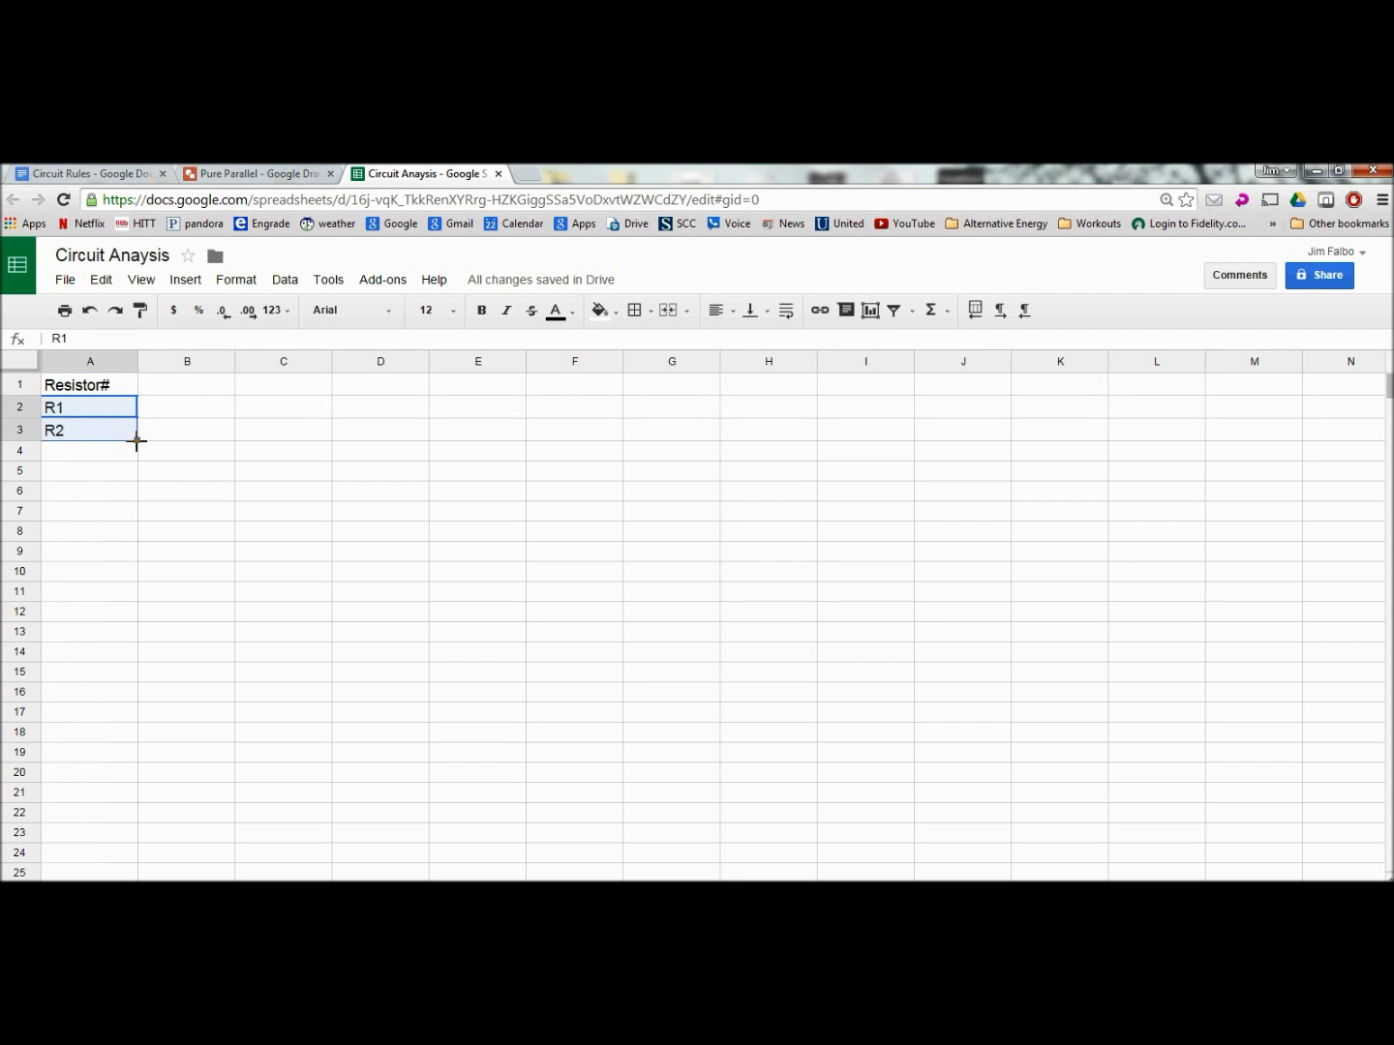
left_click_drag(138, 440, 138, 440)
left_click_drag(139, 439, 141, 476)
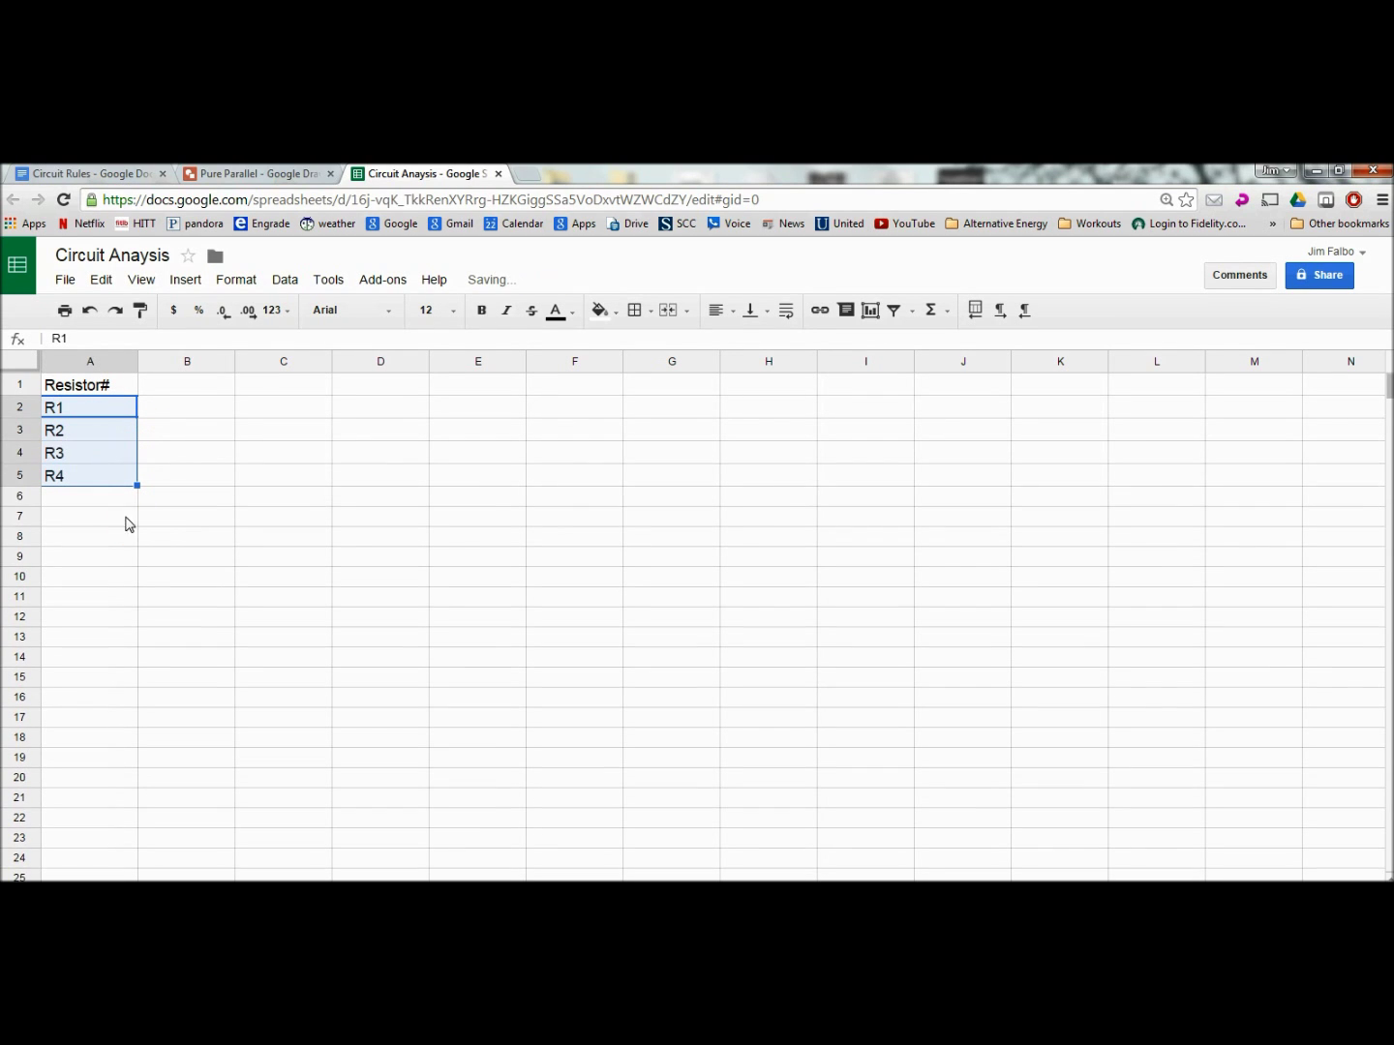
left_click(87, 492)
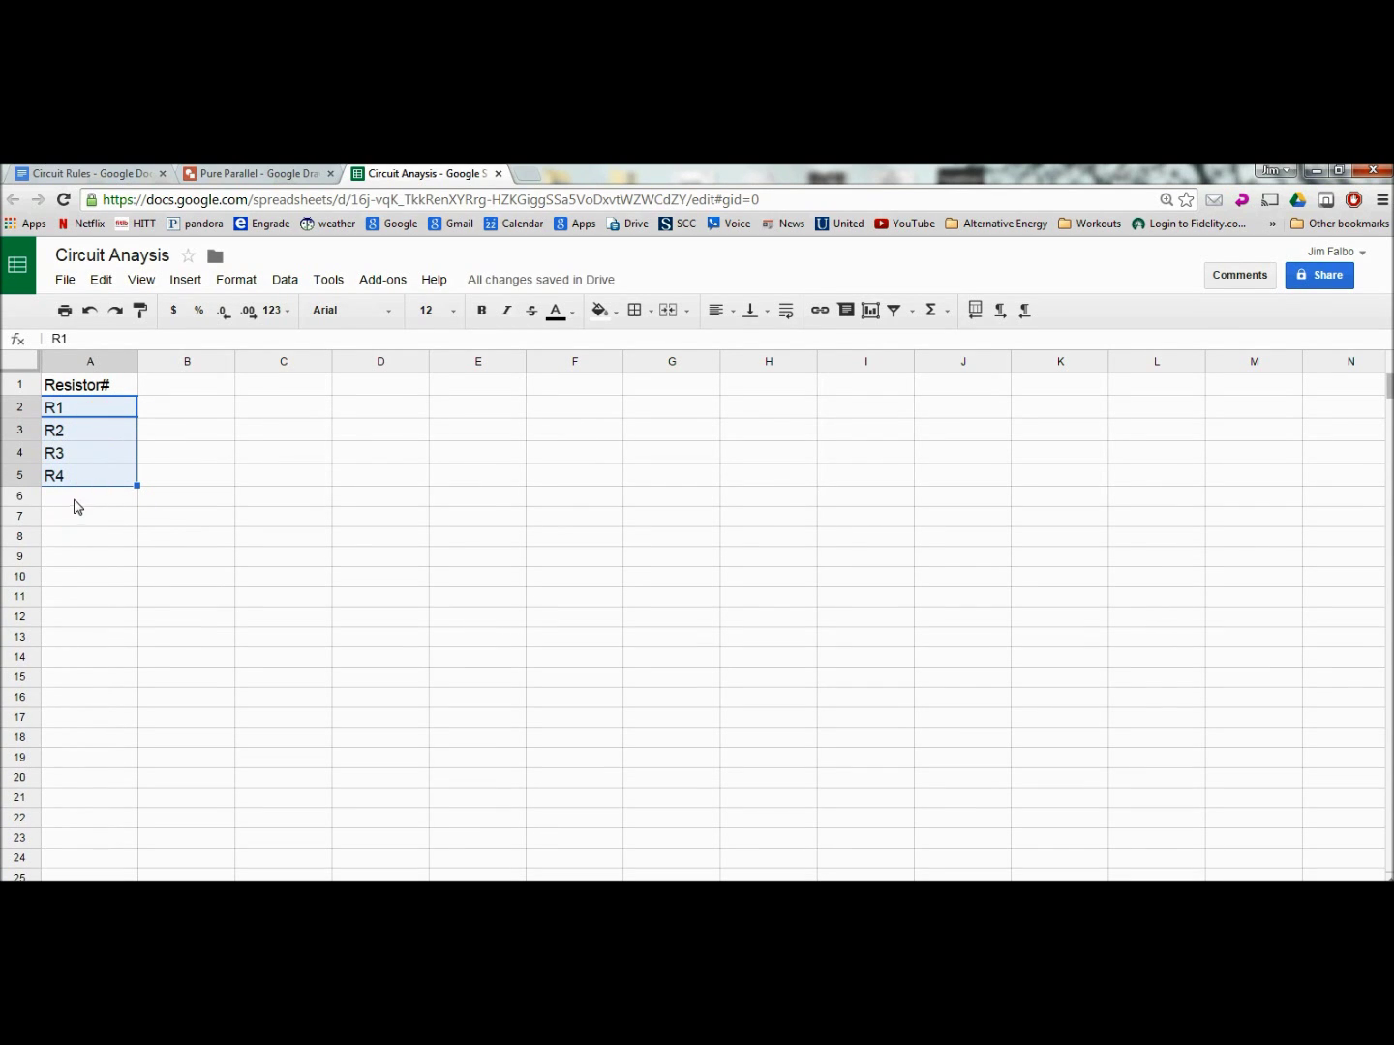
left_click(177, 488)
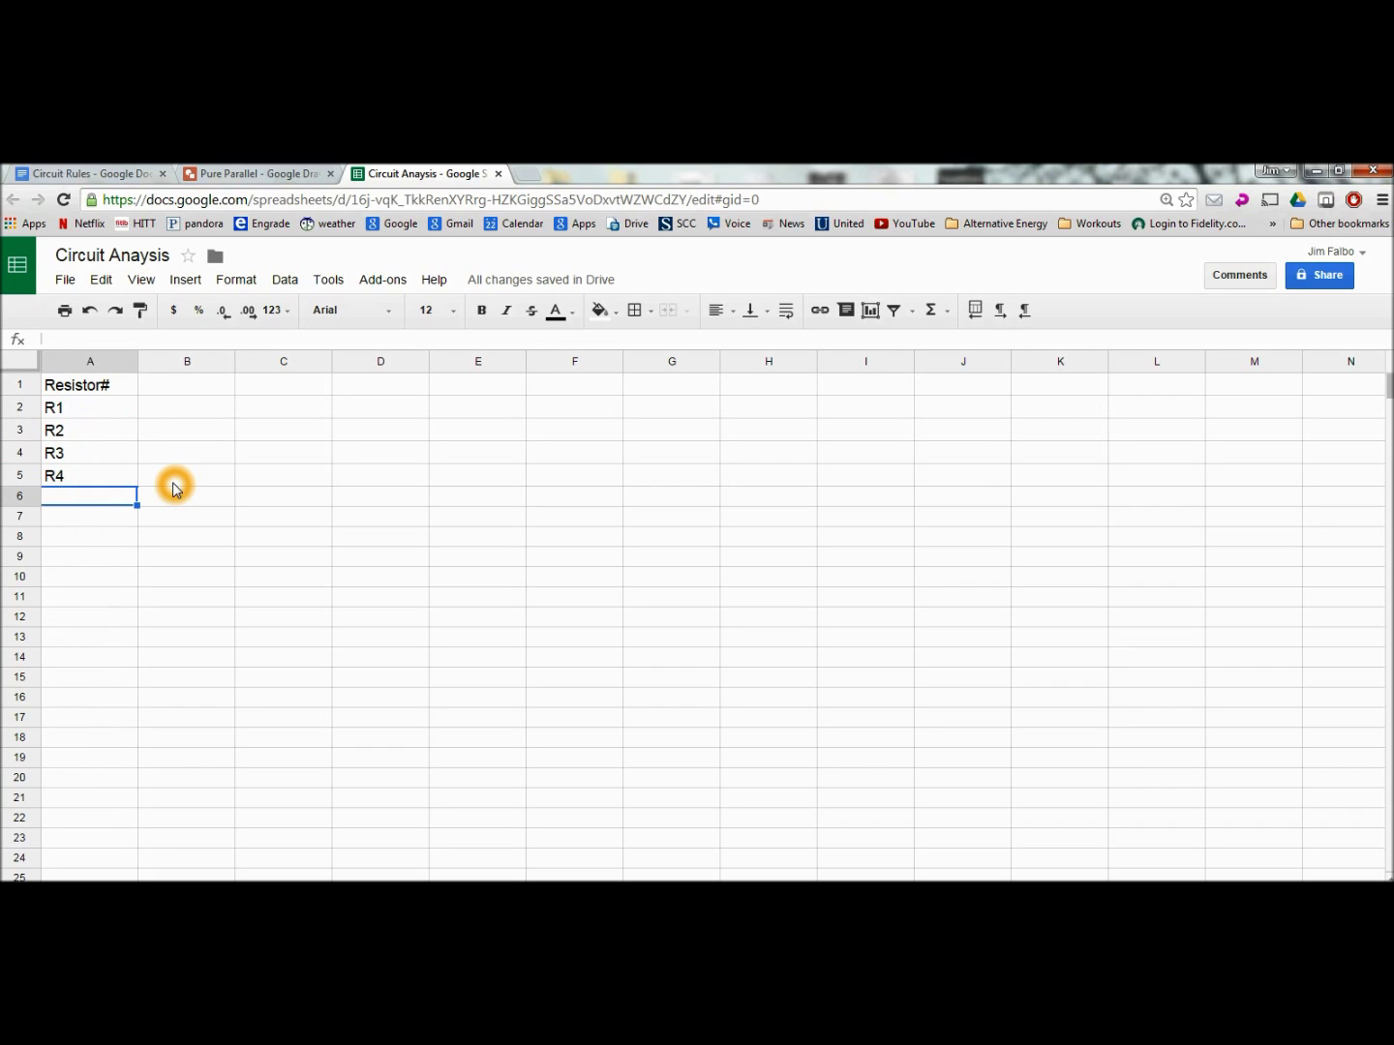
type("Total")
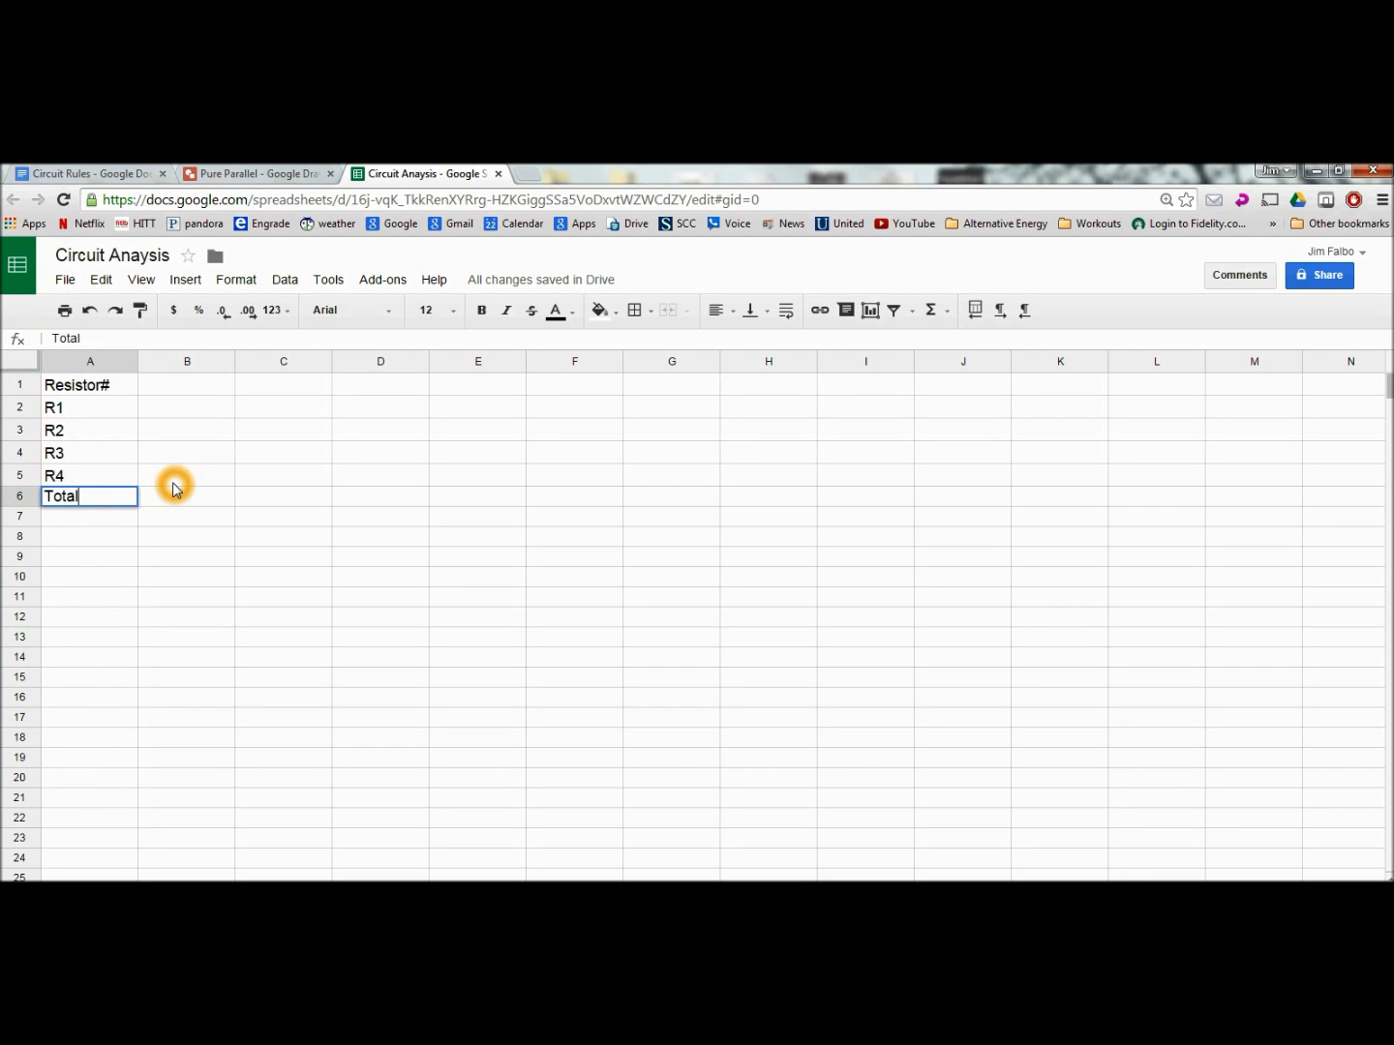
type("s")
key("Return")
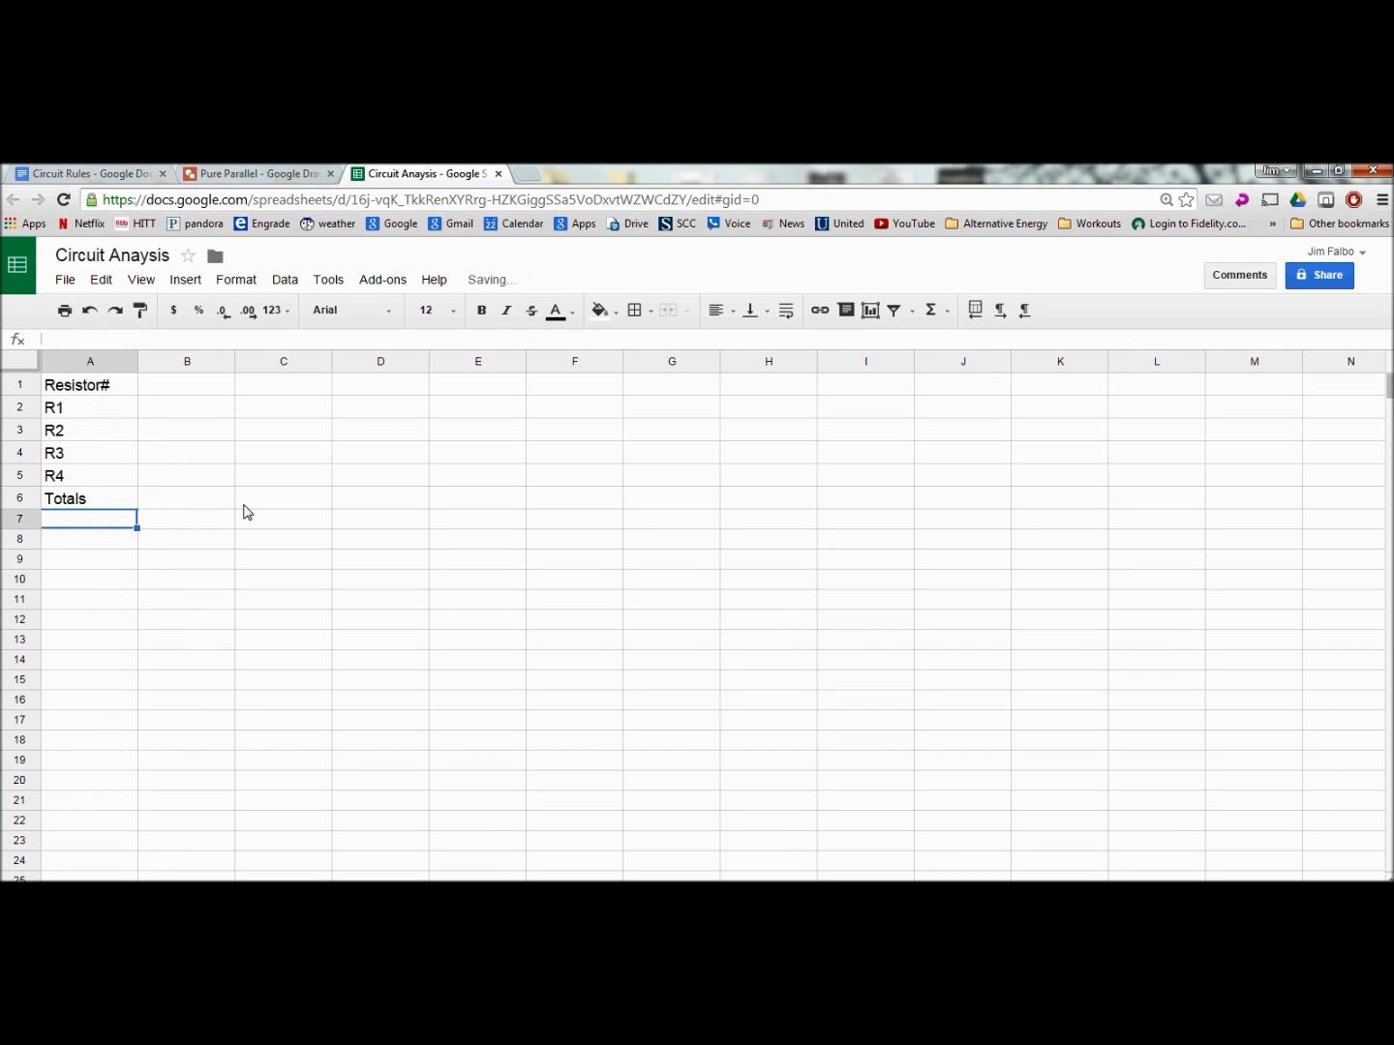
- Enter the headings Ohms, Current, Voltage Drop and Wattage in cells B1 through E1
left_click(173, 391)
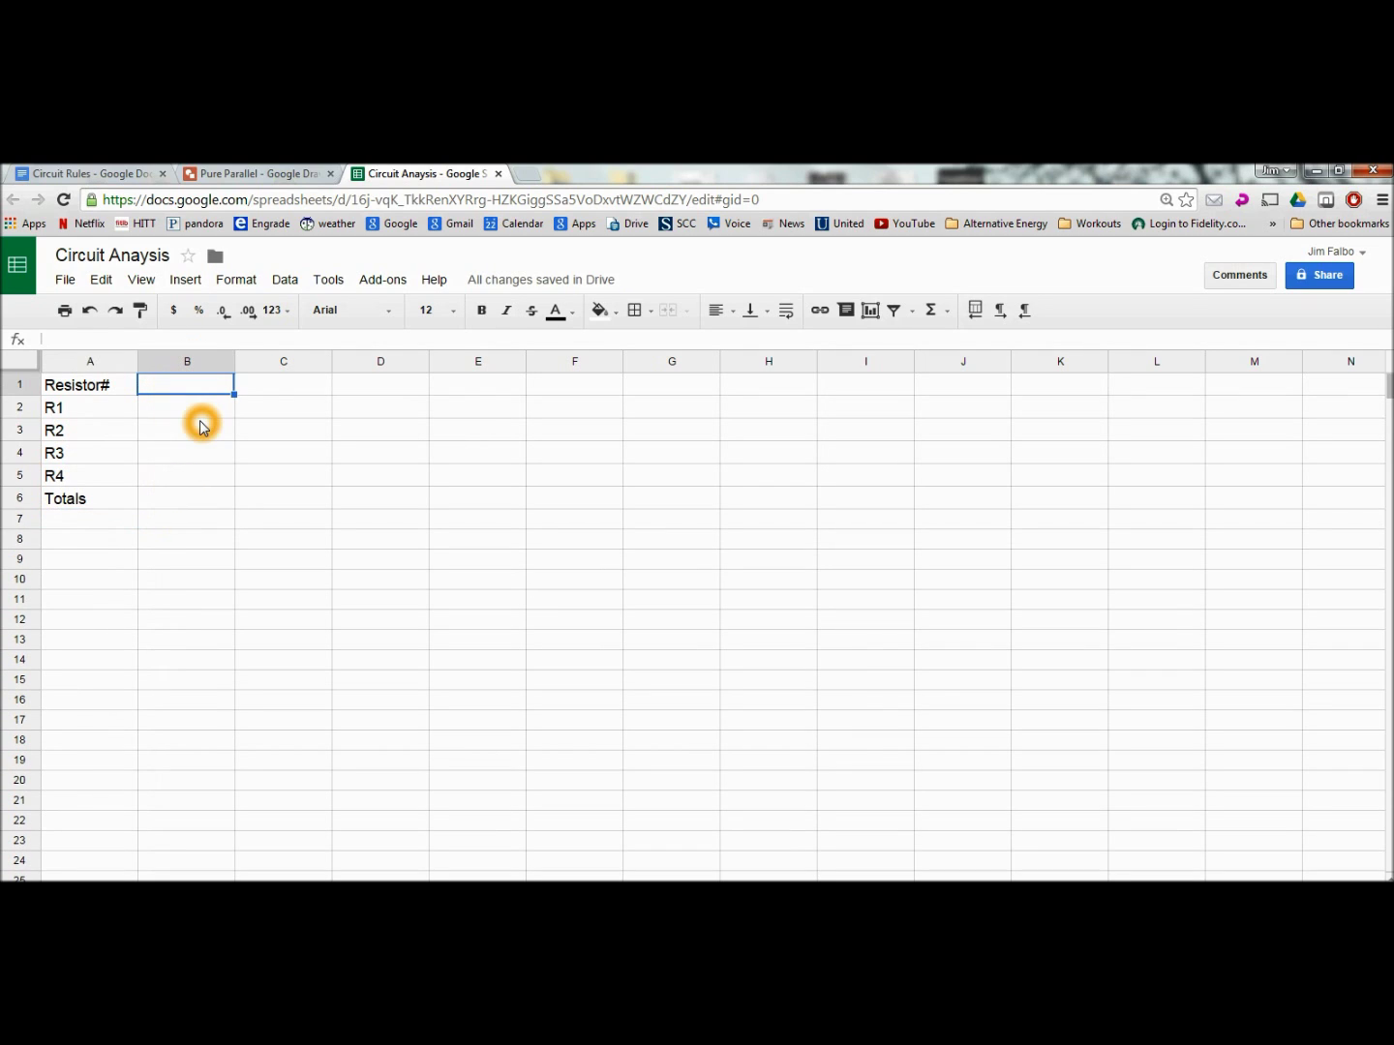
type("Ohms")
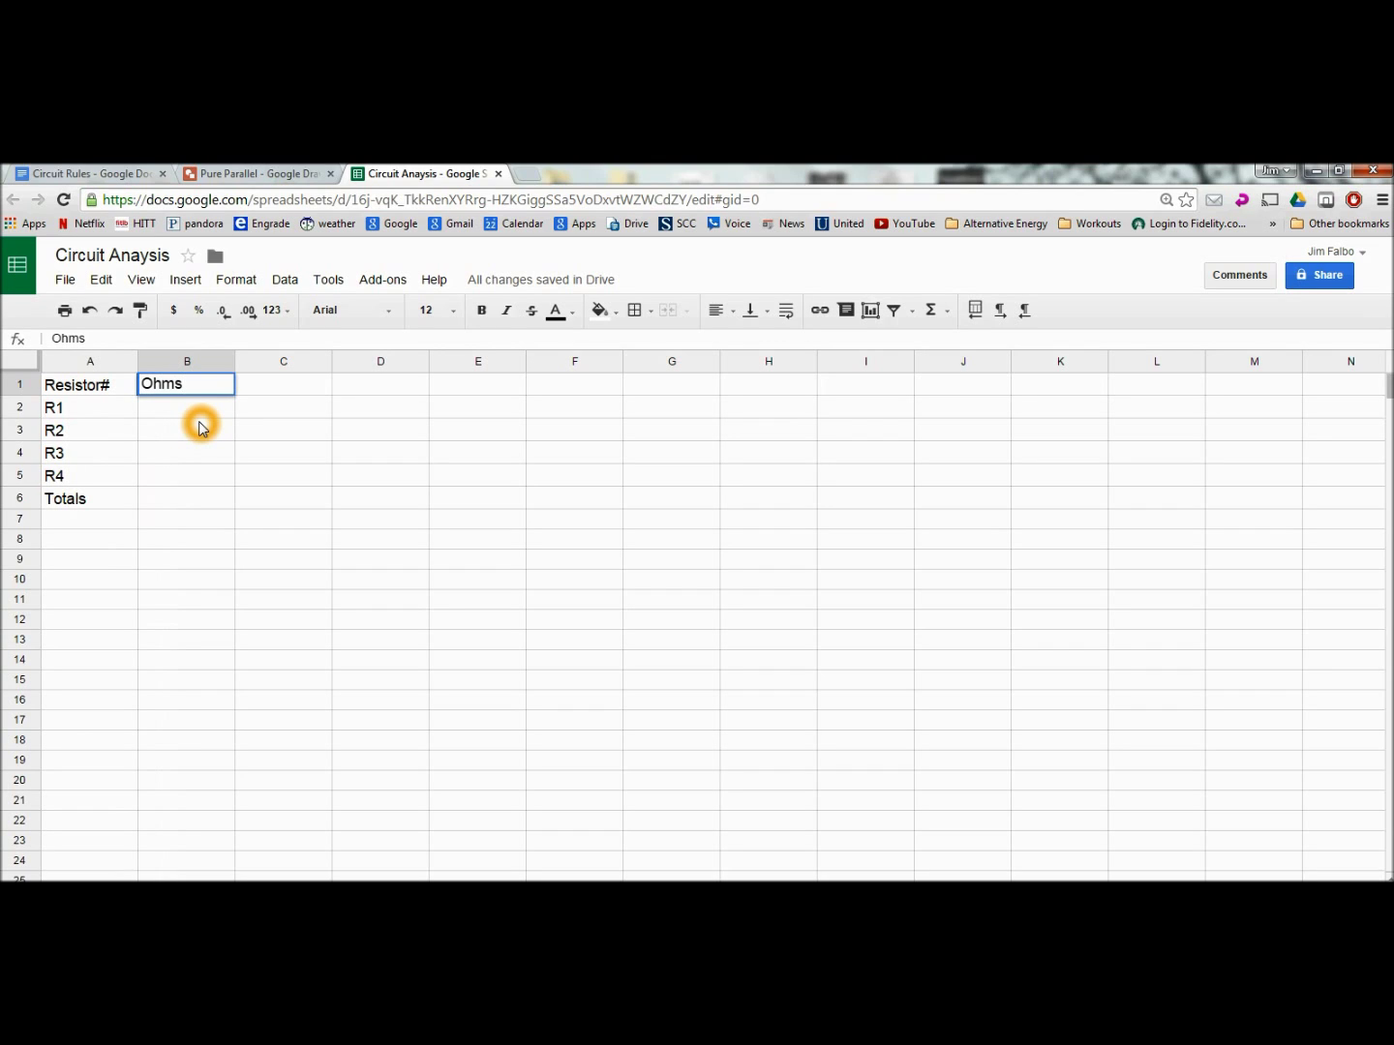
key("Tab")
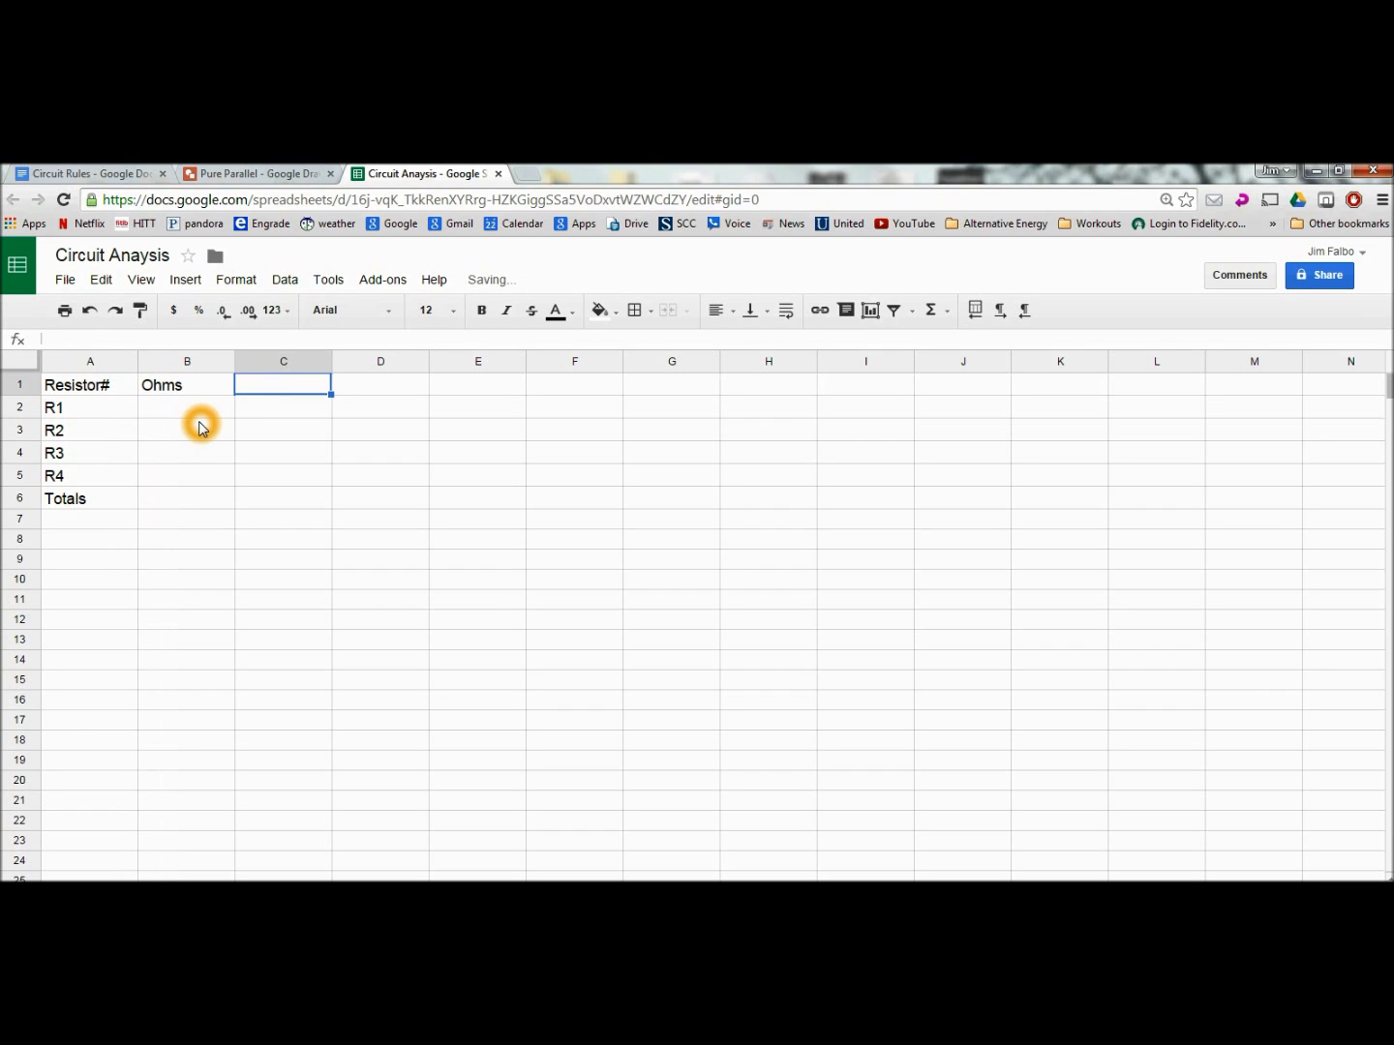
type("Current")
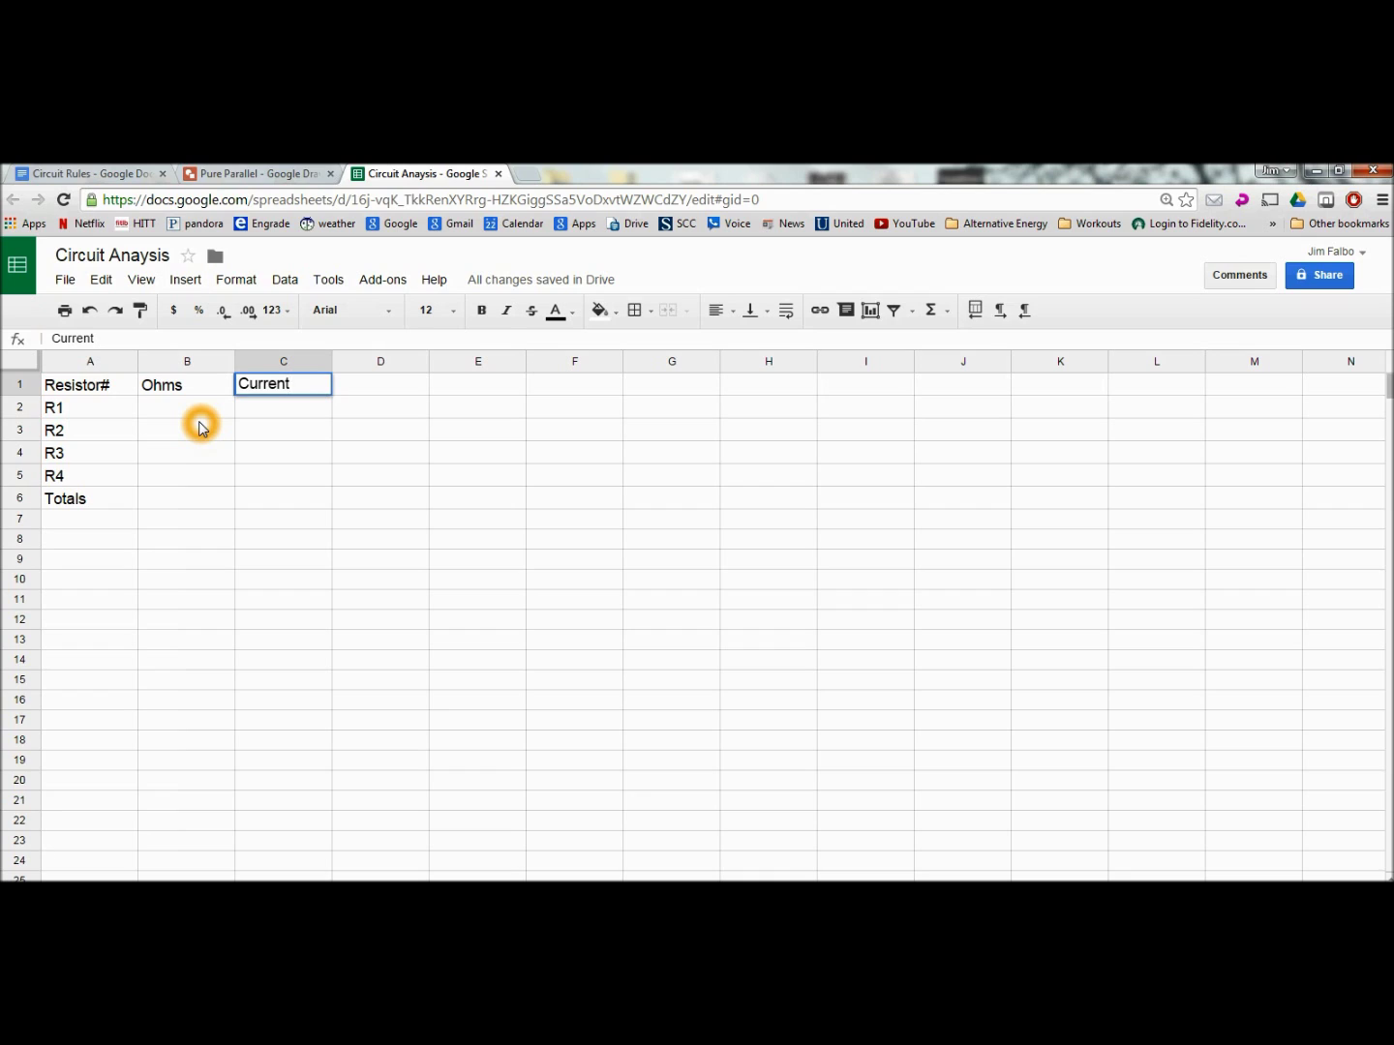
key("Tab")
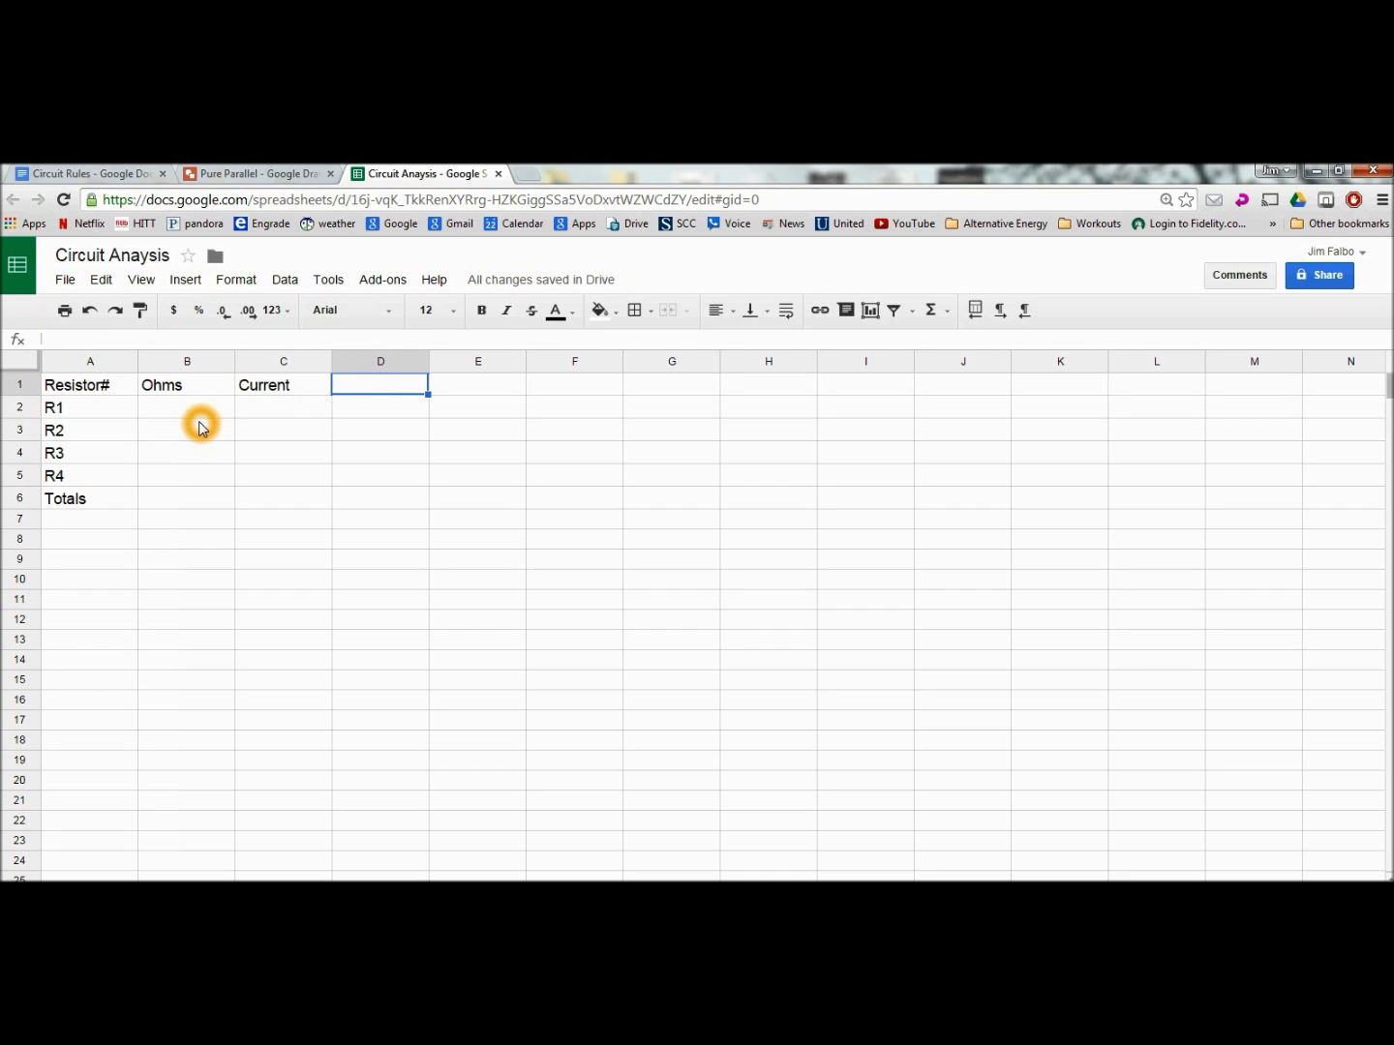
type("Voltag")
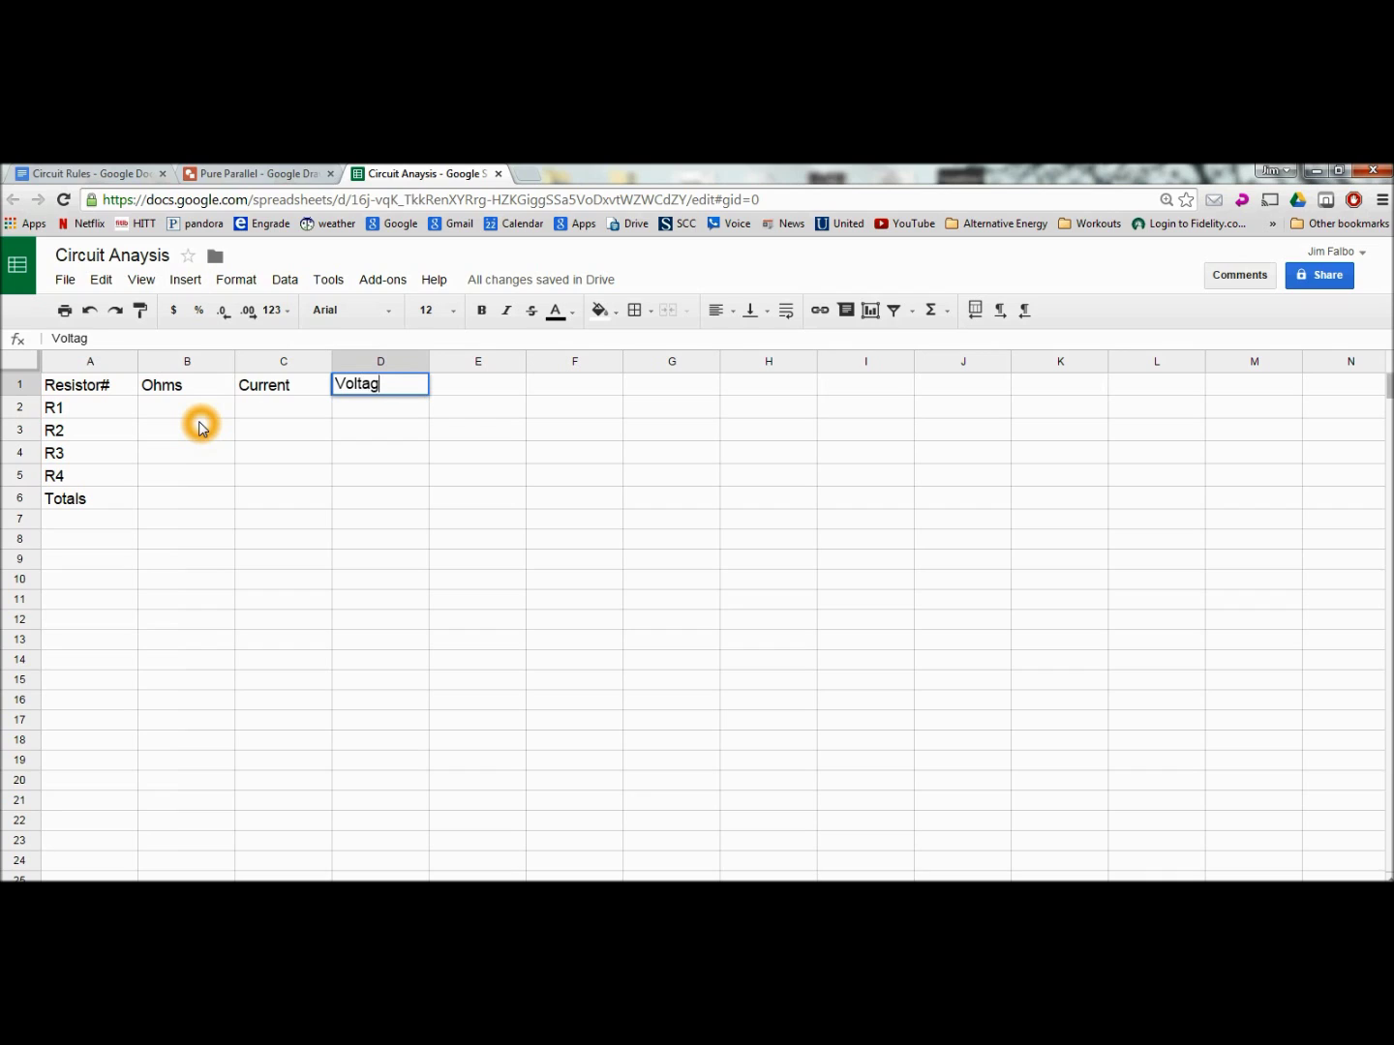
type("e Drop")
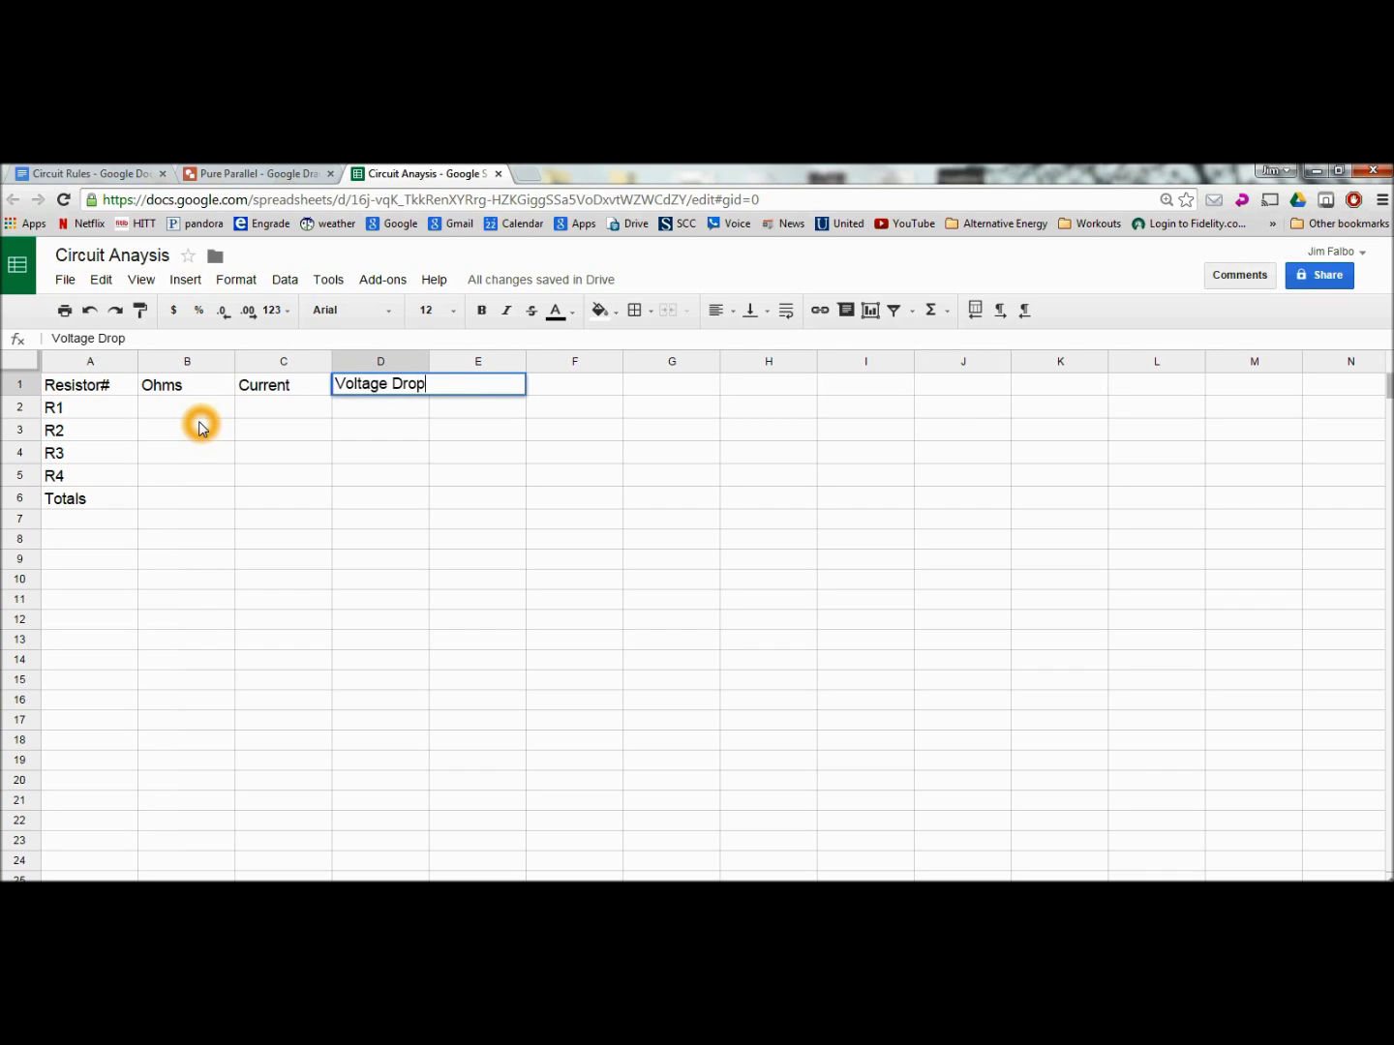
key("Tab")
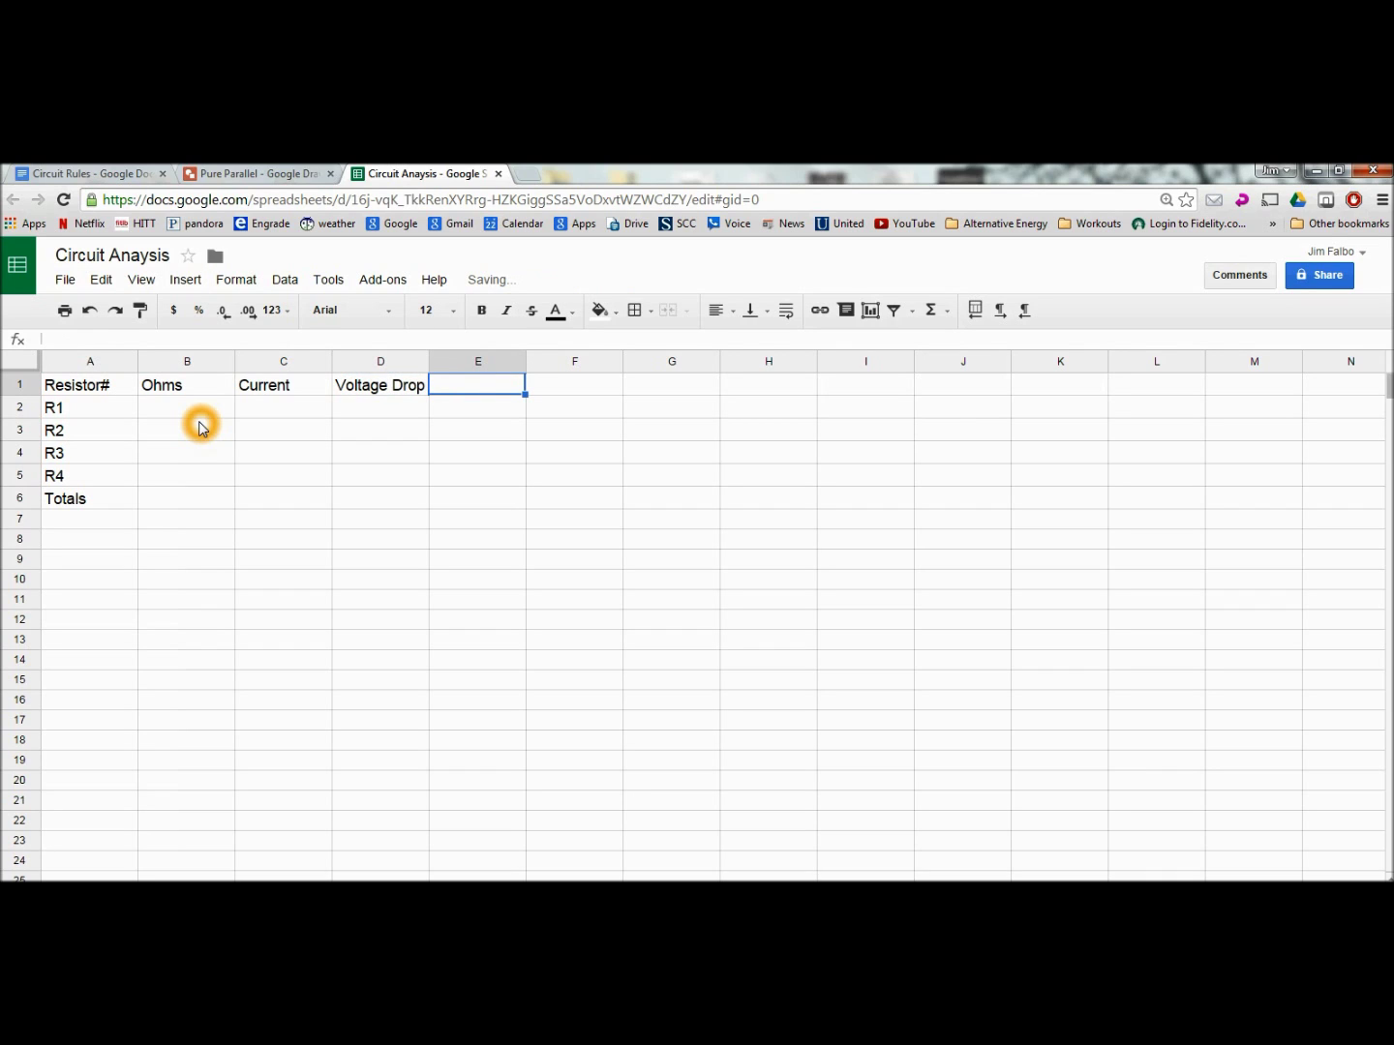
type("Wattage")
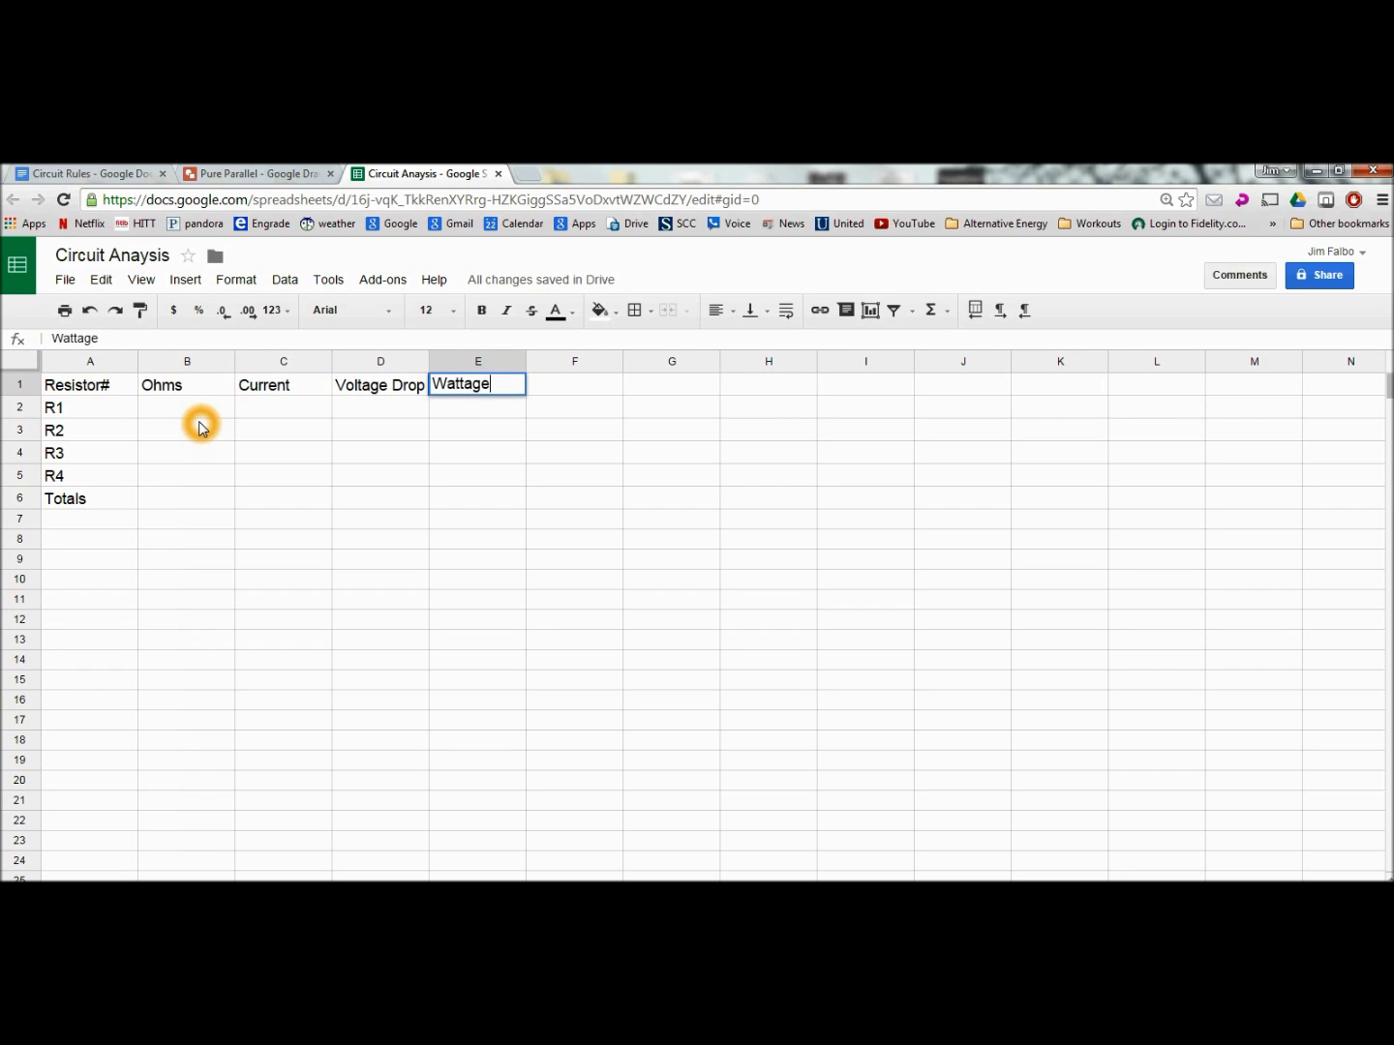
left_click(200, 417)
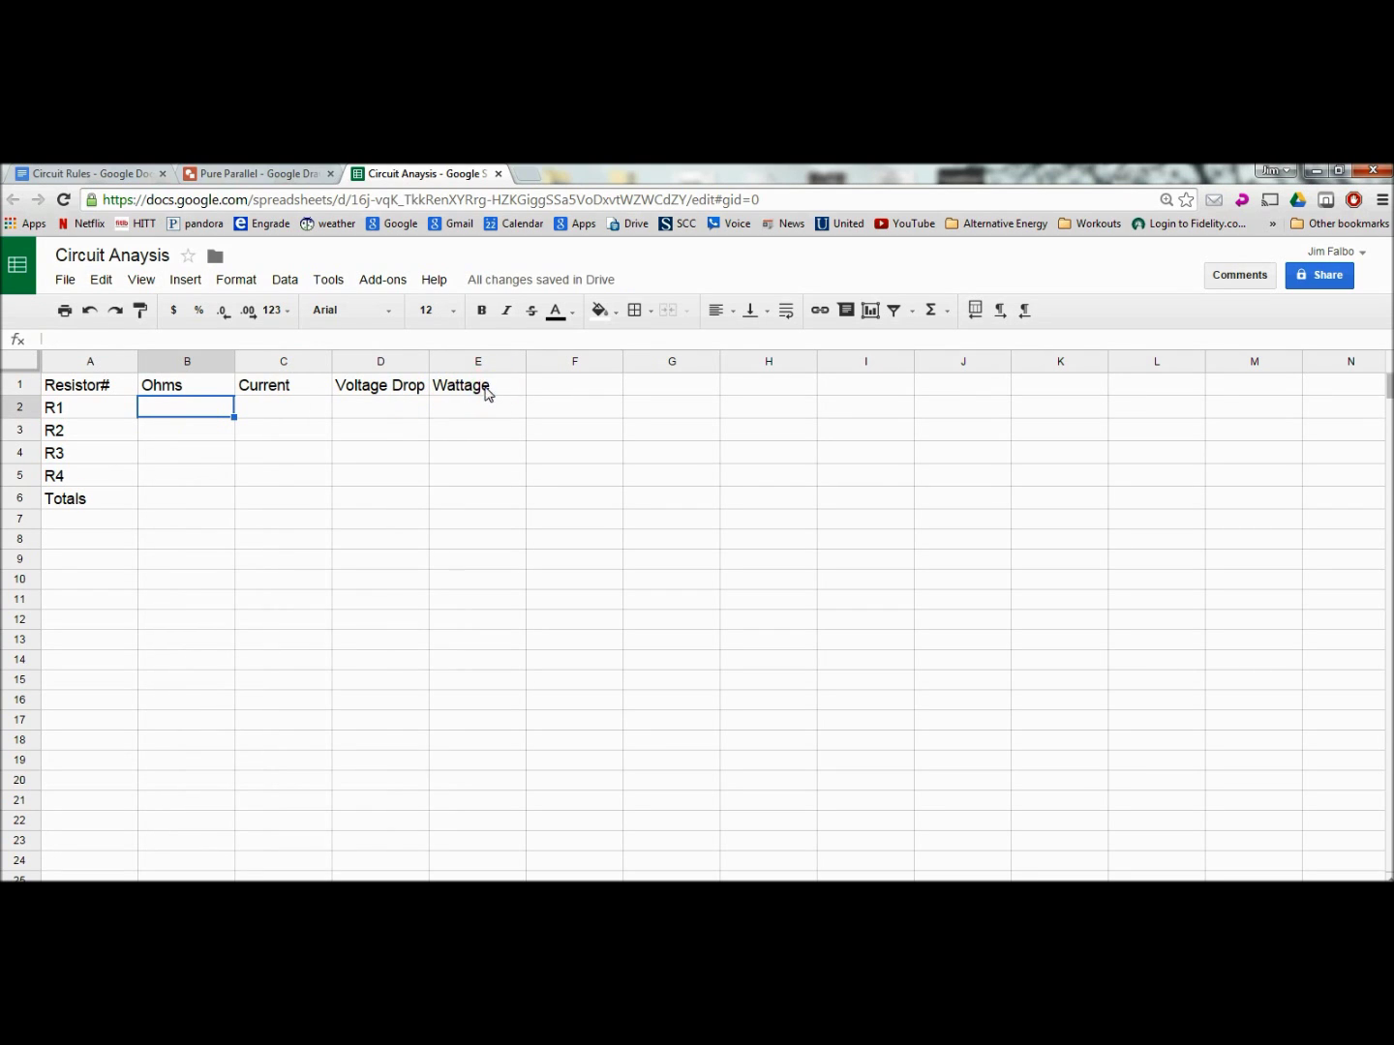
- Rename the headings to Current I, Voltage Drop E and Wattage P
left_click(671, 390)
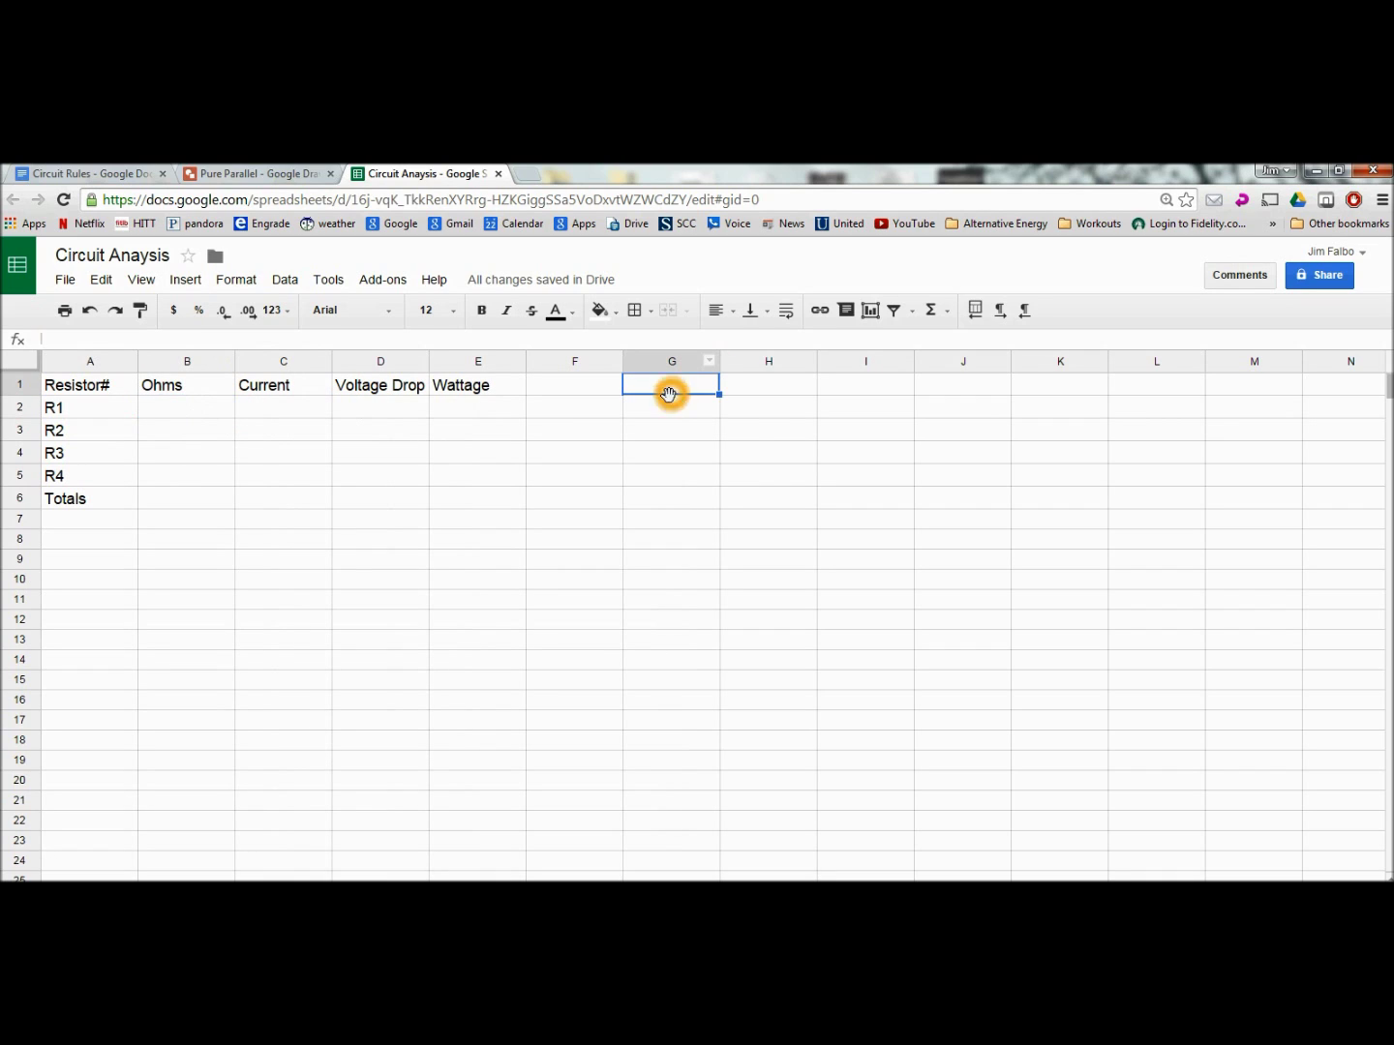
double_click(316, 396)
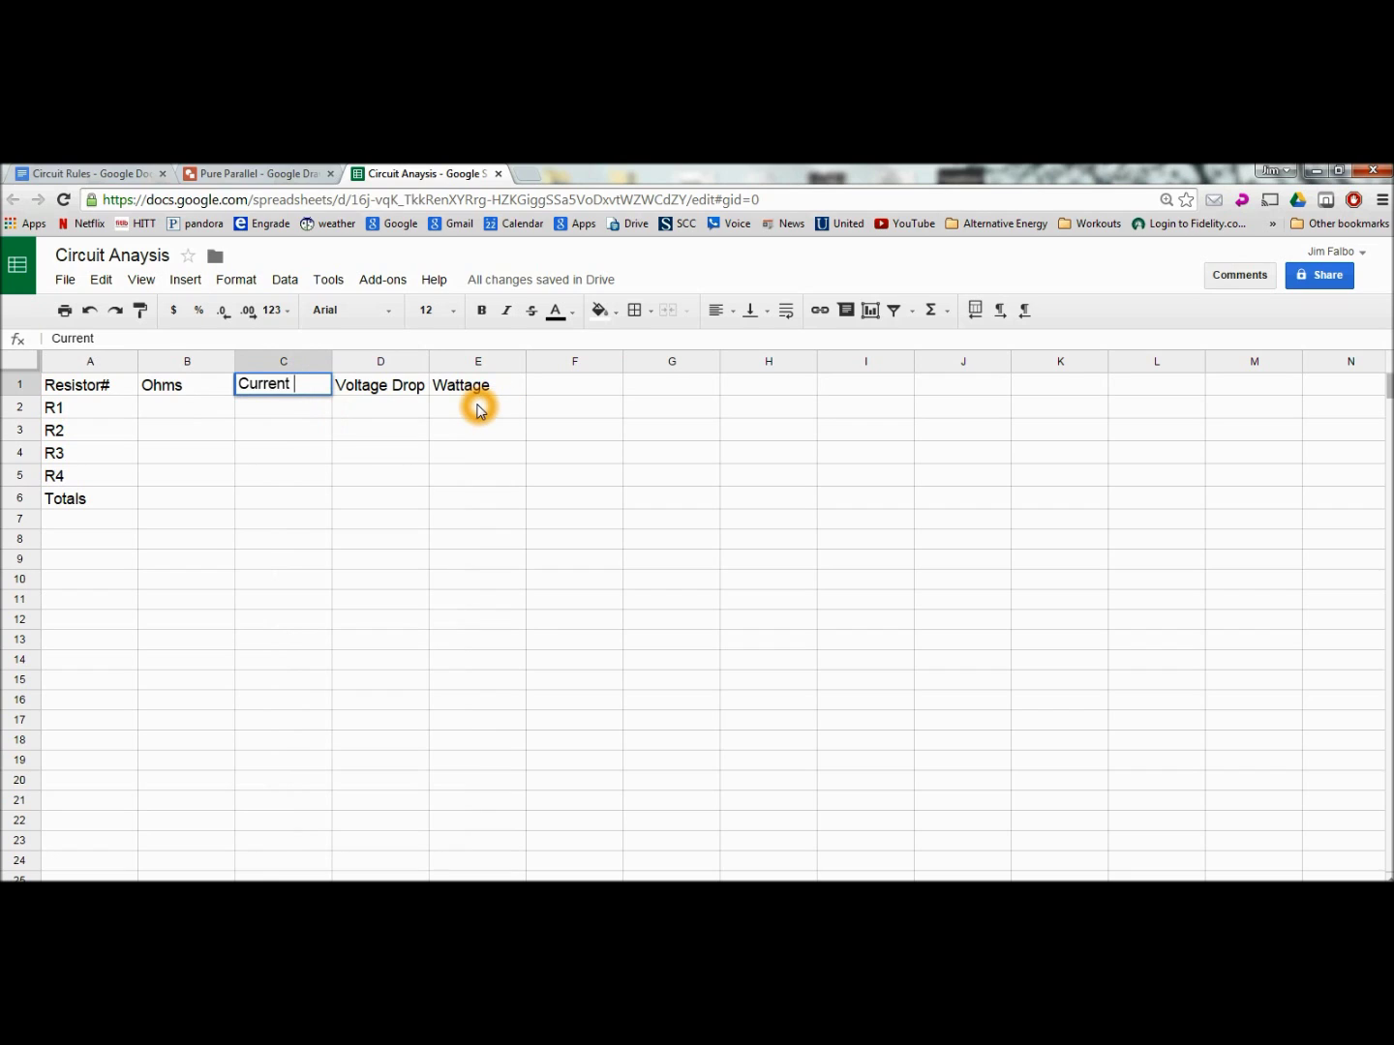
type("I")
double_click(416, 388)
left_click(481, 439)
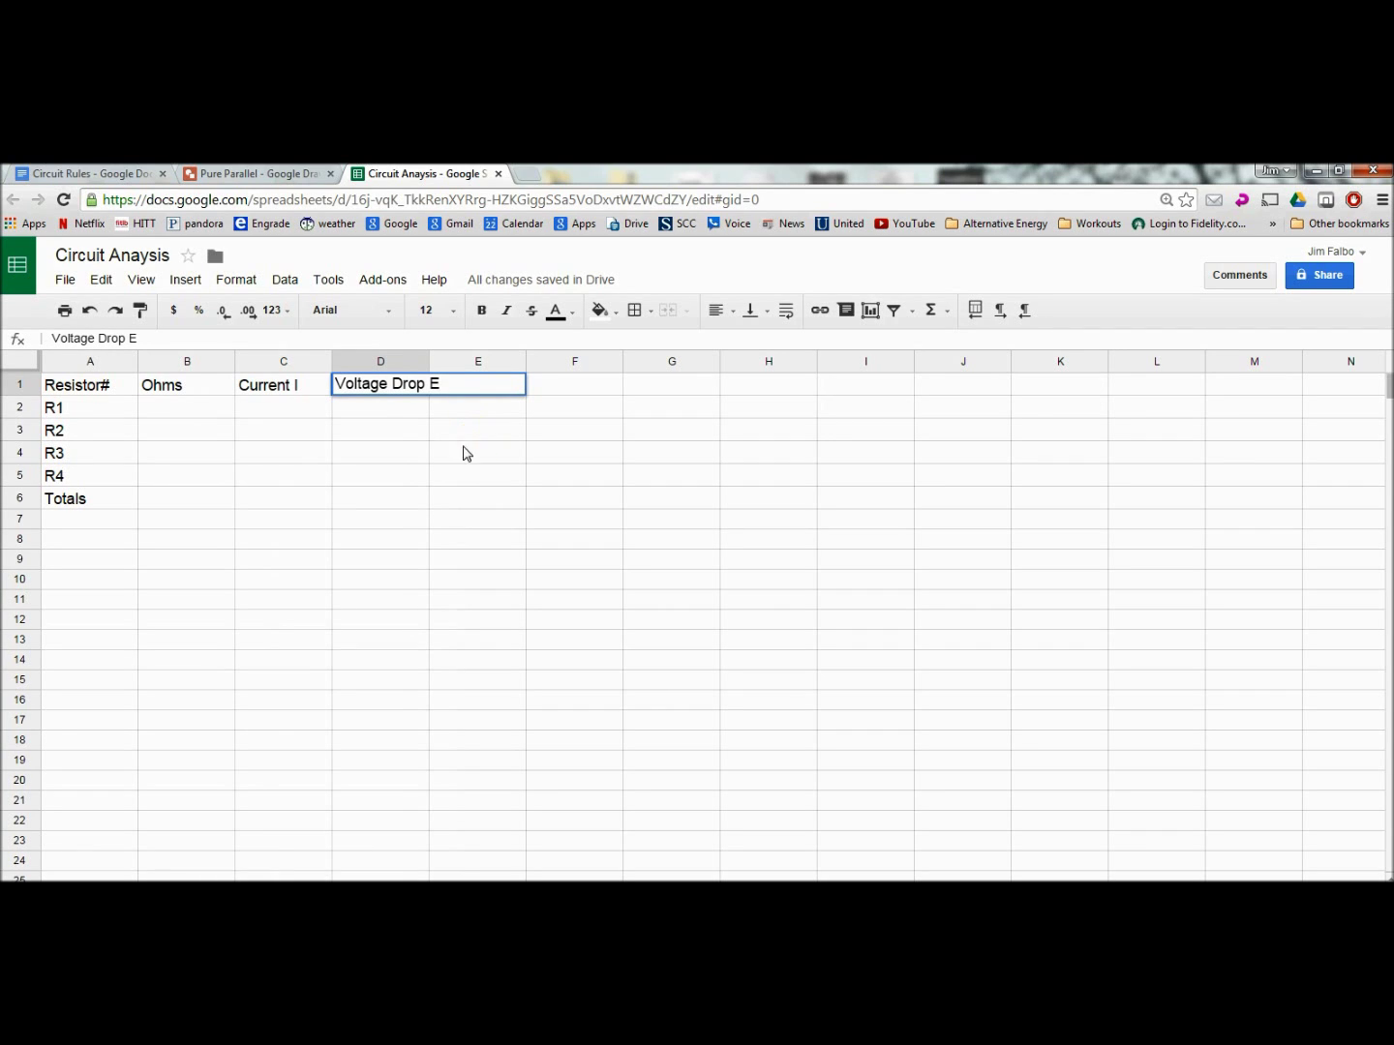
key("Tab")
type("Wattage")
key("Return")
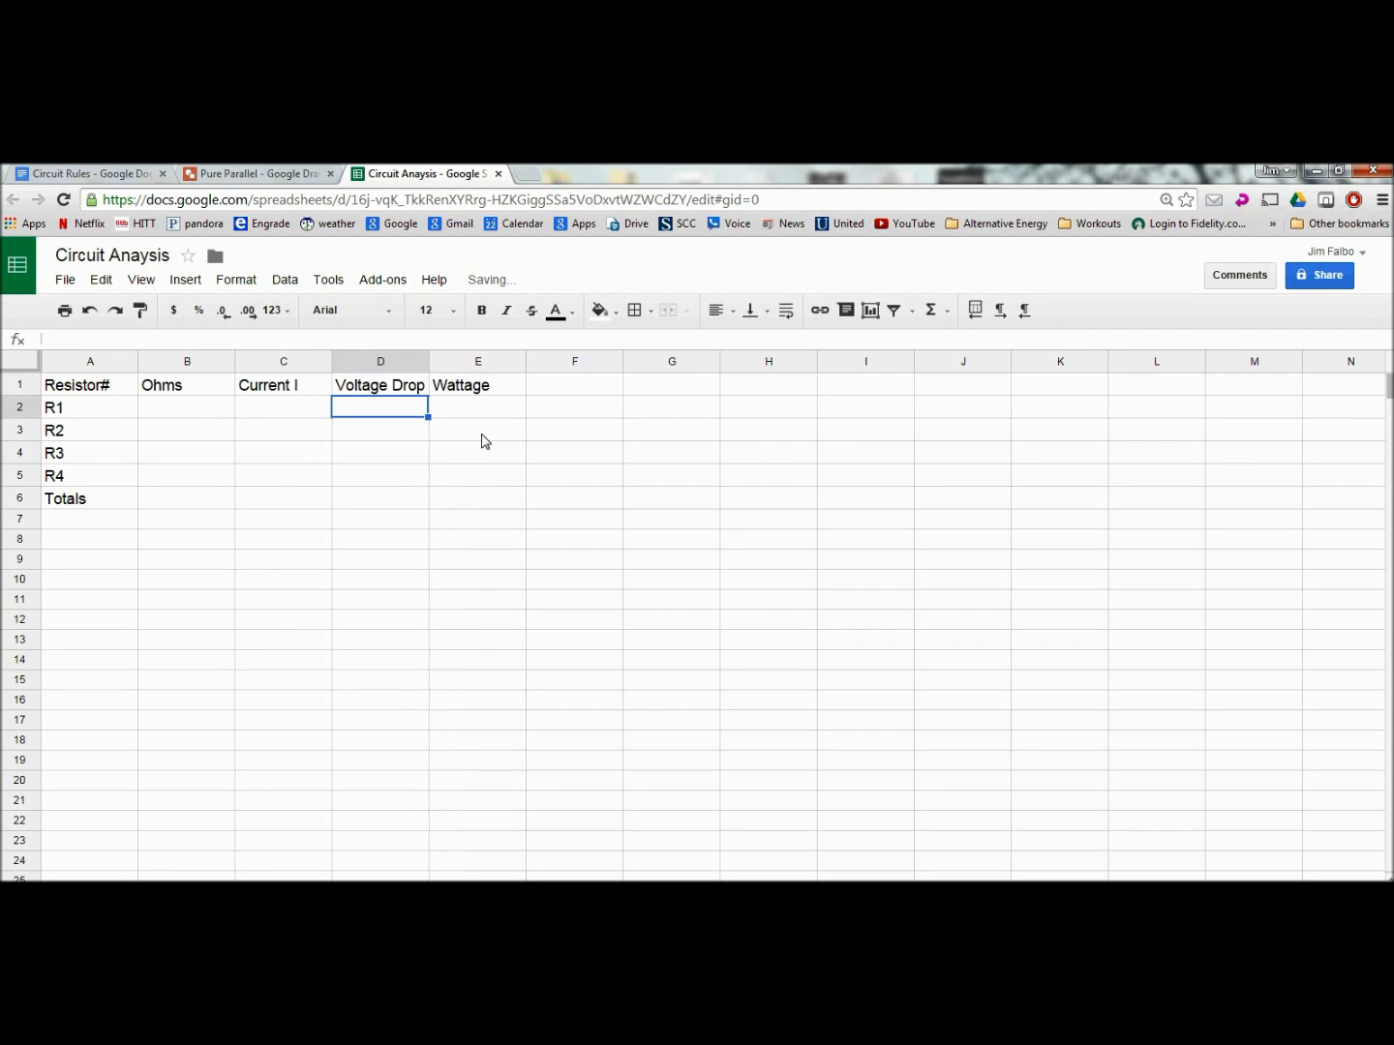
left_click(510, 389)
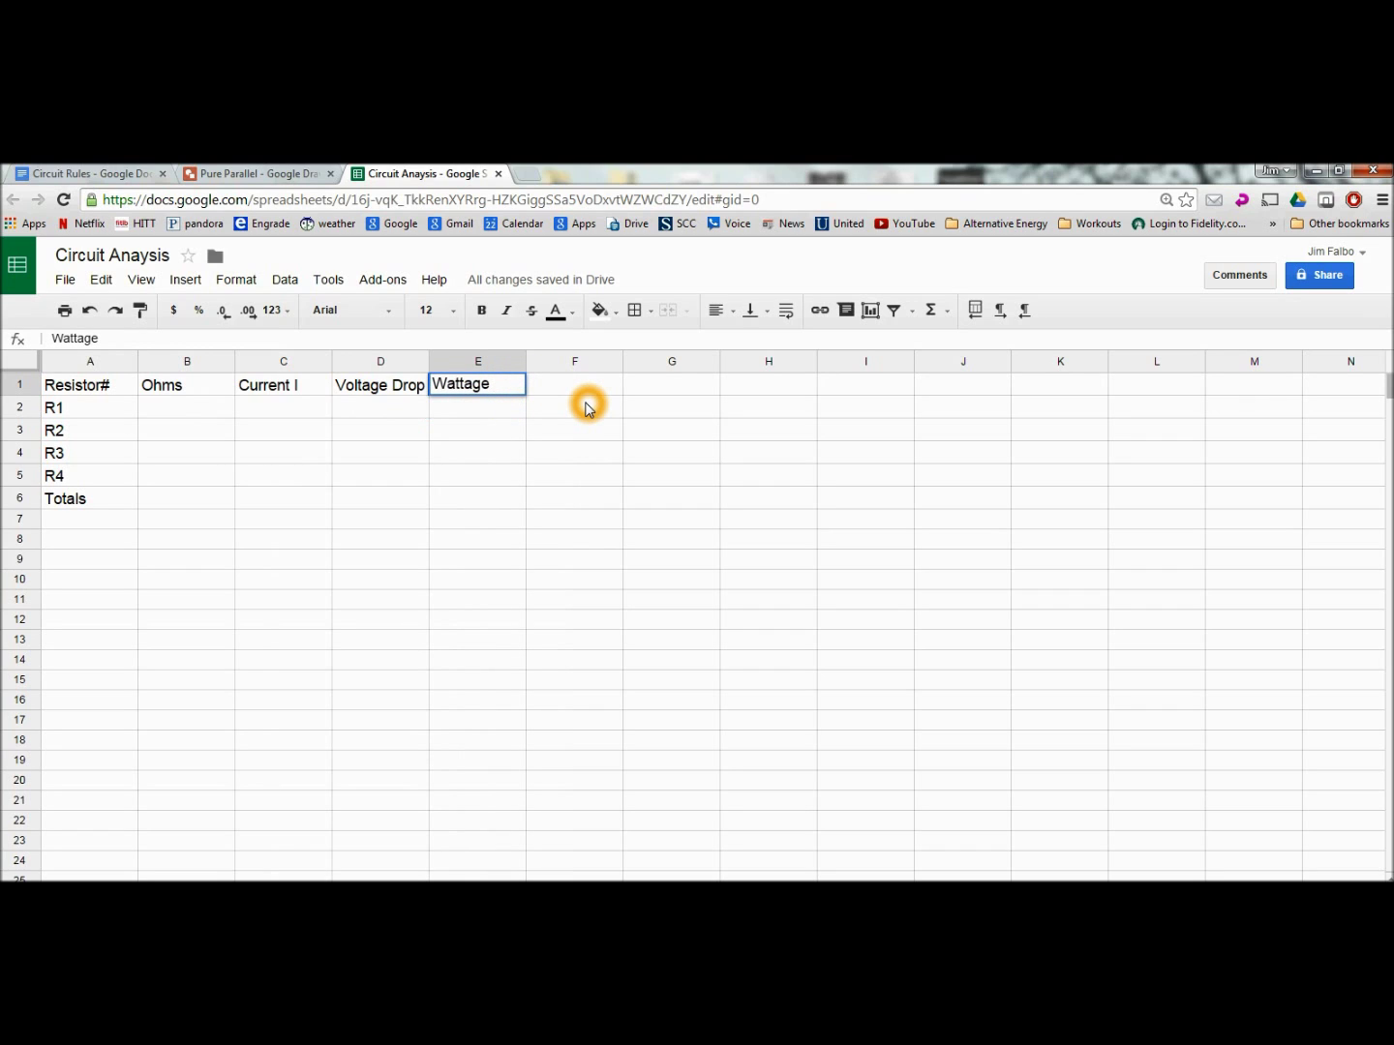
type("P")
key("Return")
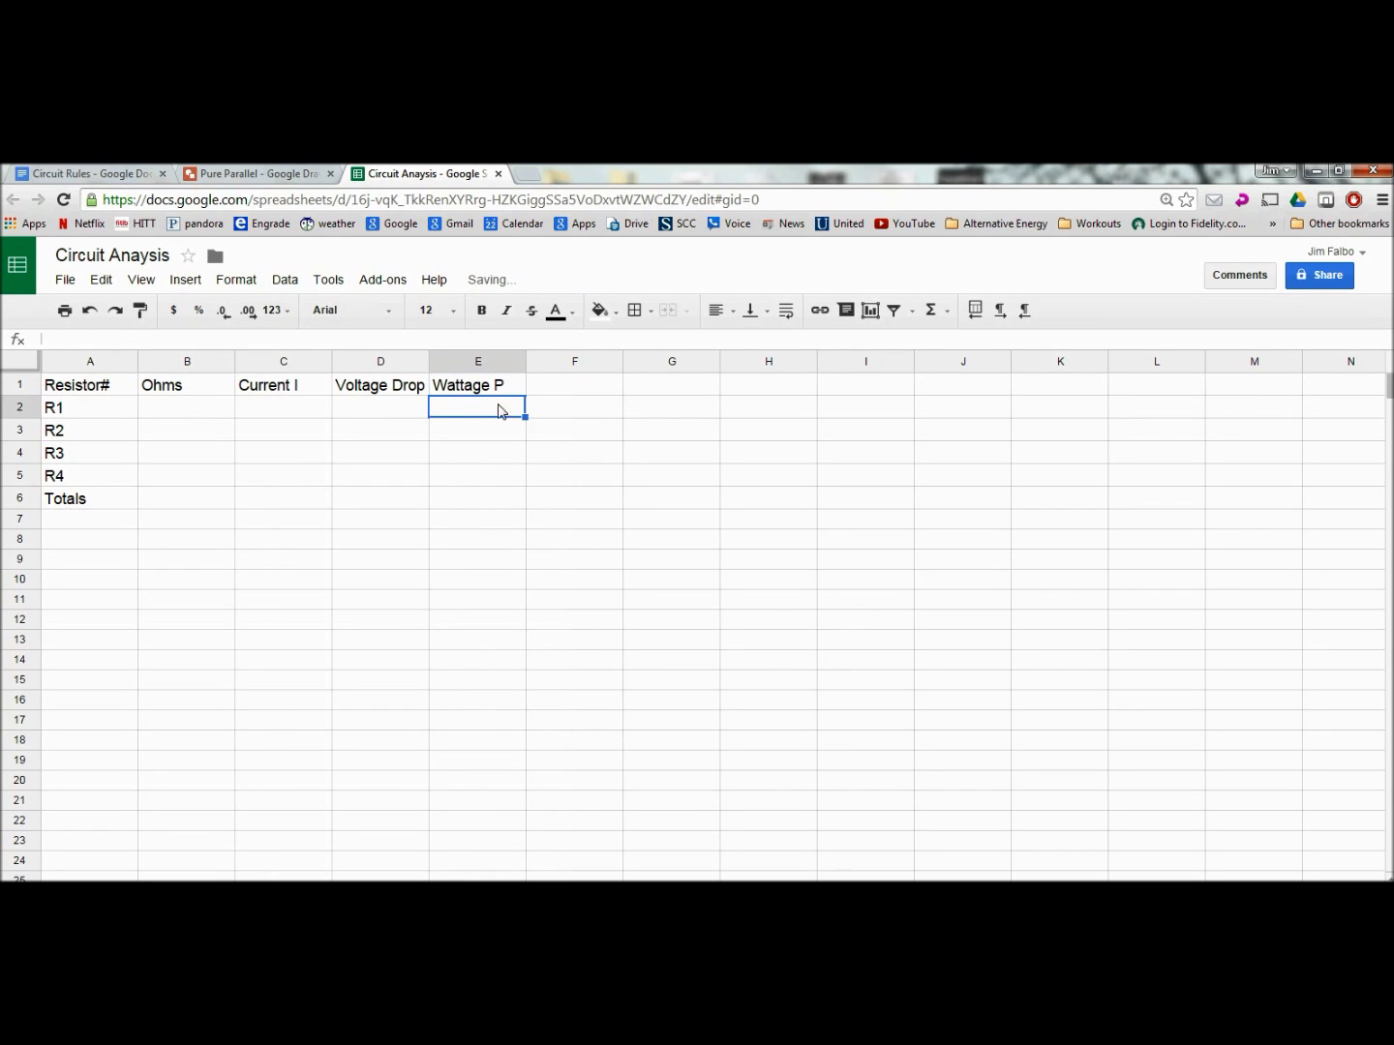
- Auto-fit column D to its heading and bring up the Pure Parallel drawing
right_click(425, 364)
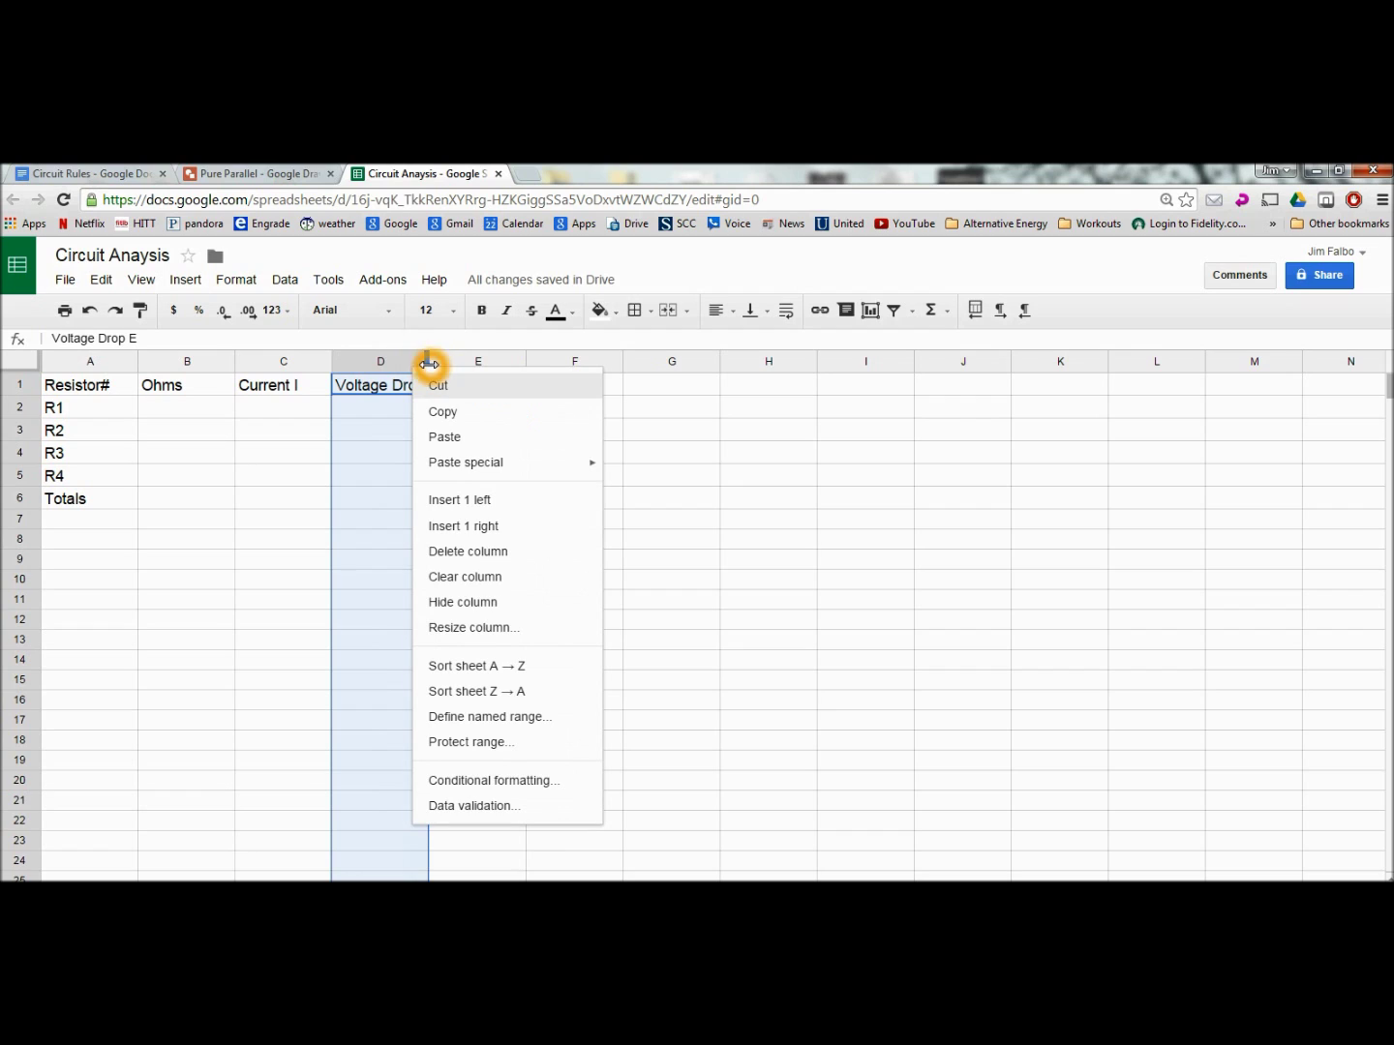
left_click(429, 364)
double_click(428, 364)
left_click(428, 431)
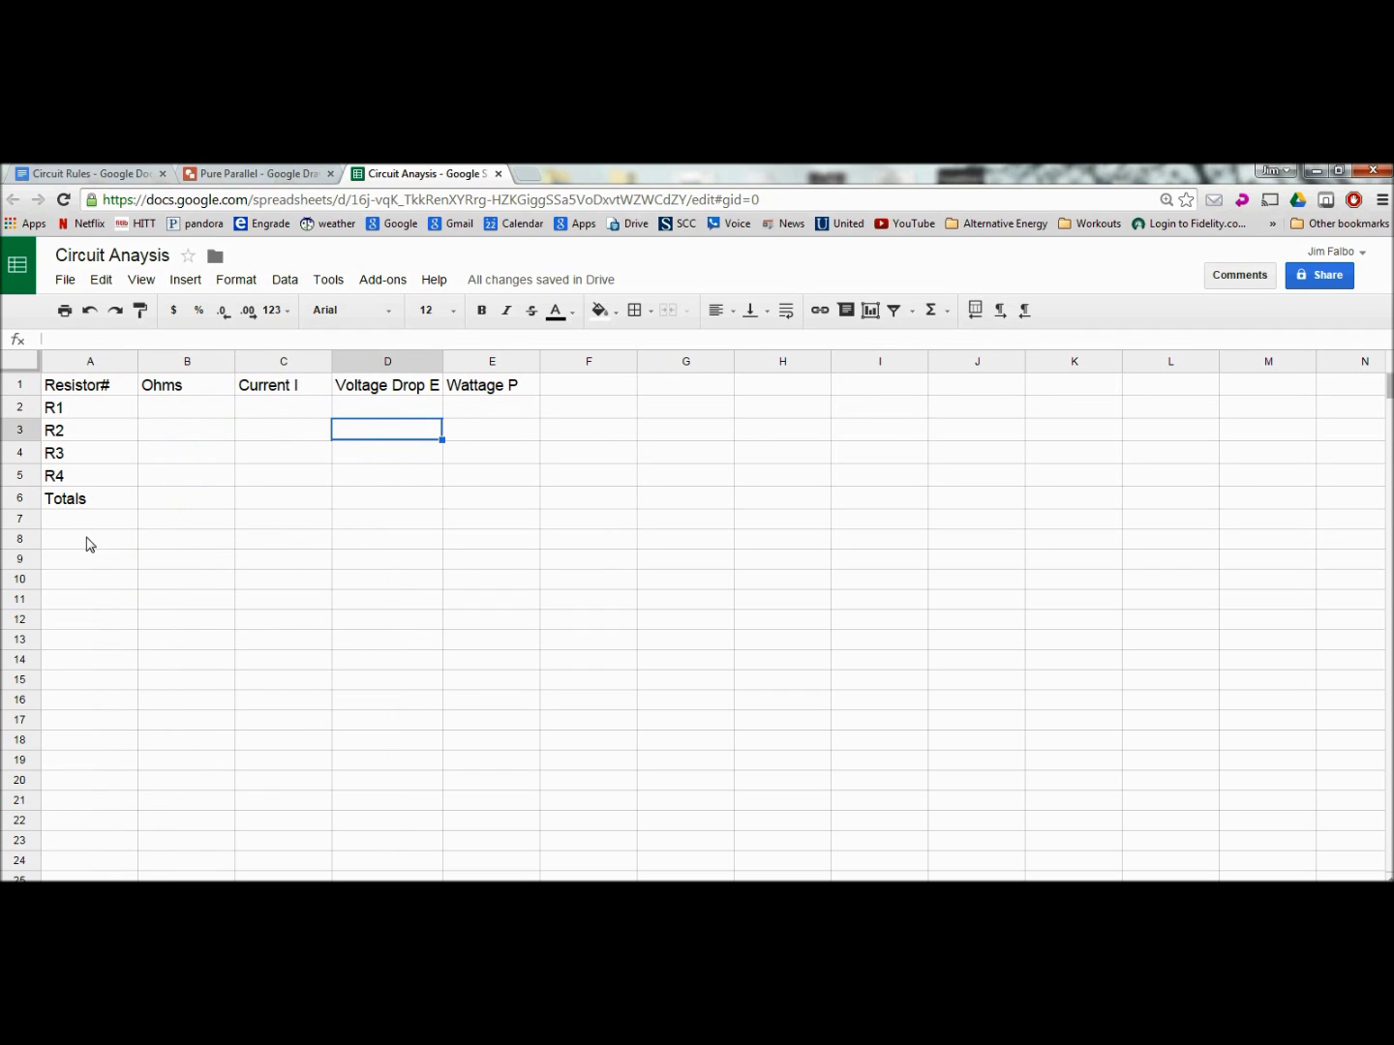
left_click(267, 172)
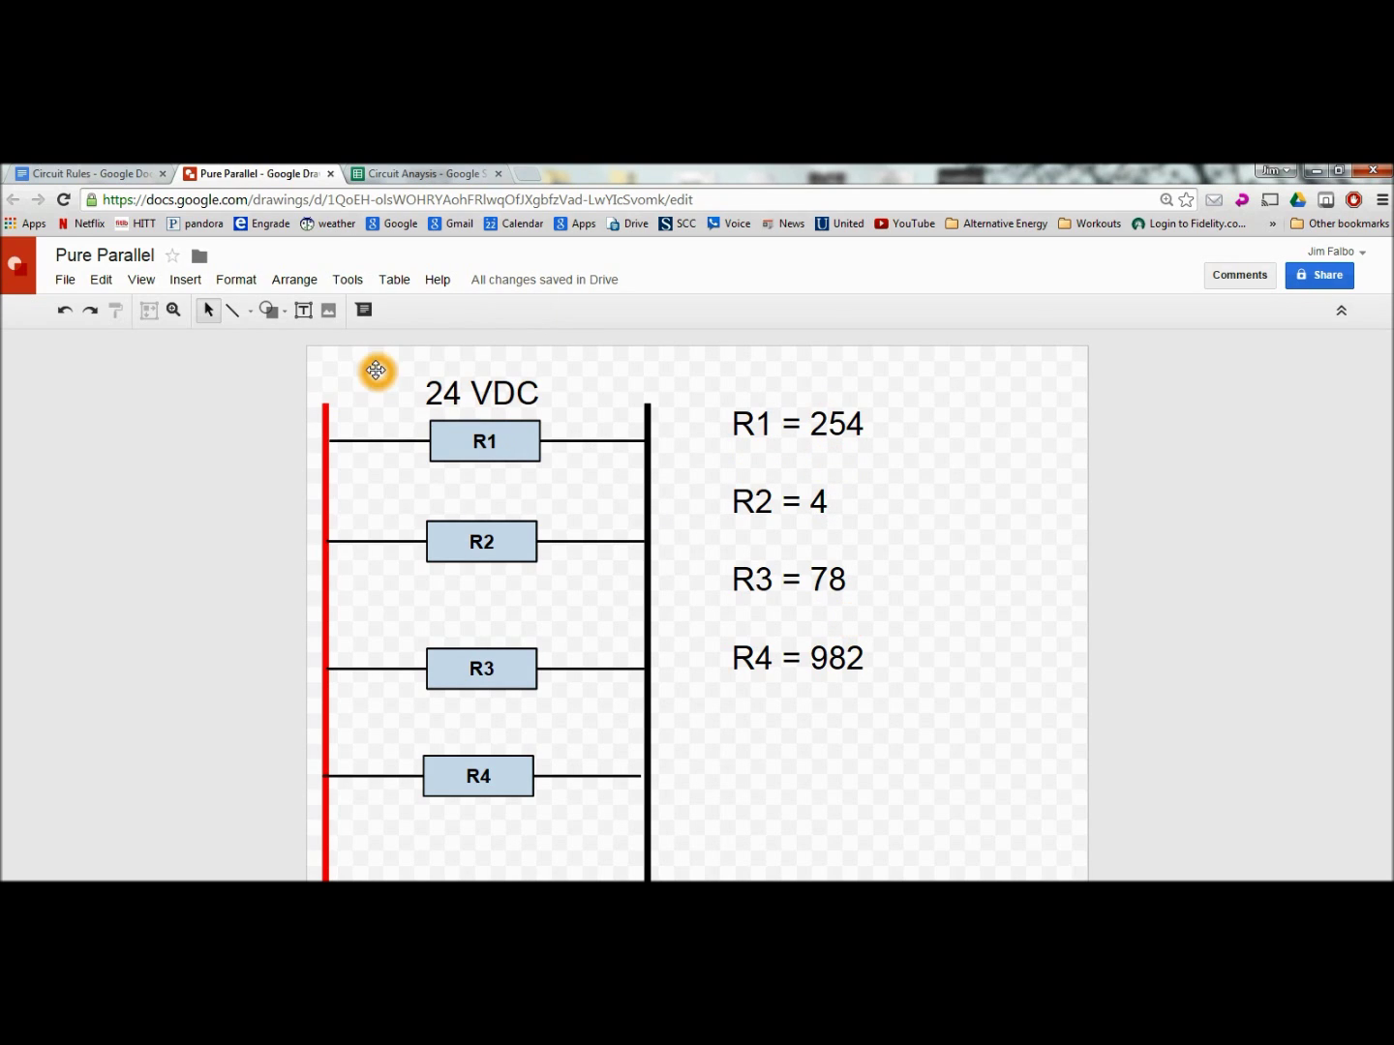
- Drag the Pure Parallel drawing tab out into its own browser window
left_click(382, 176)
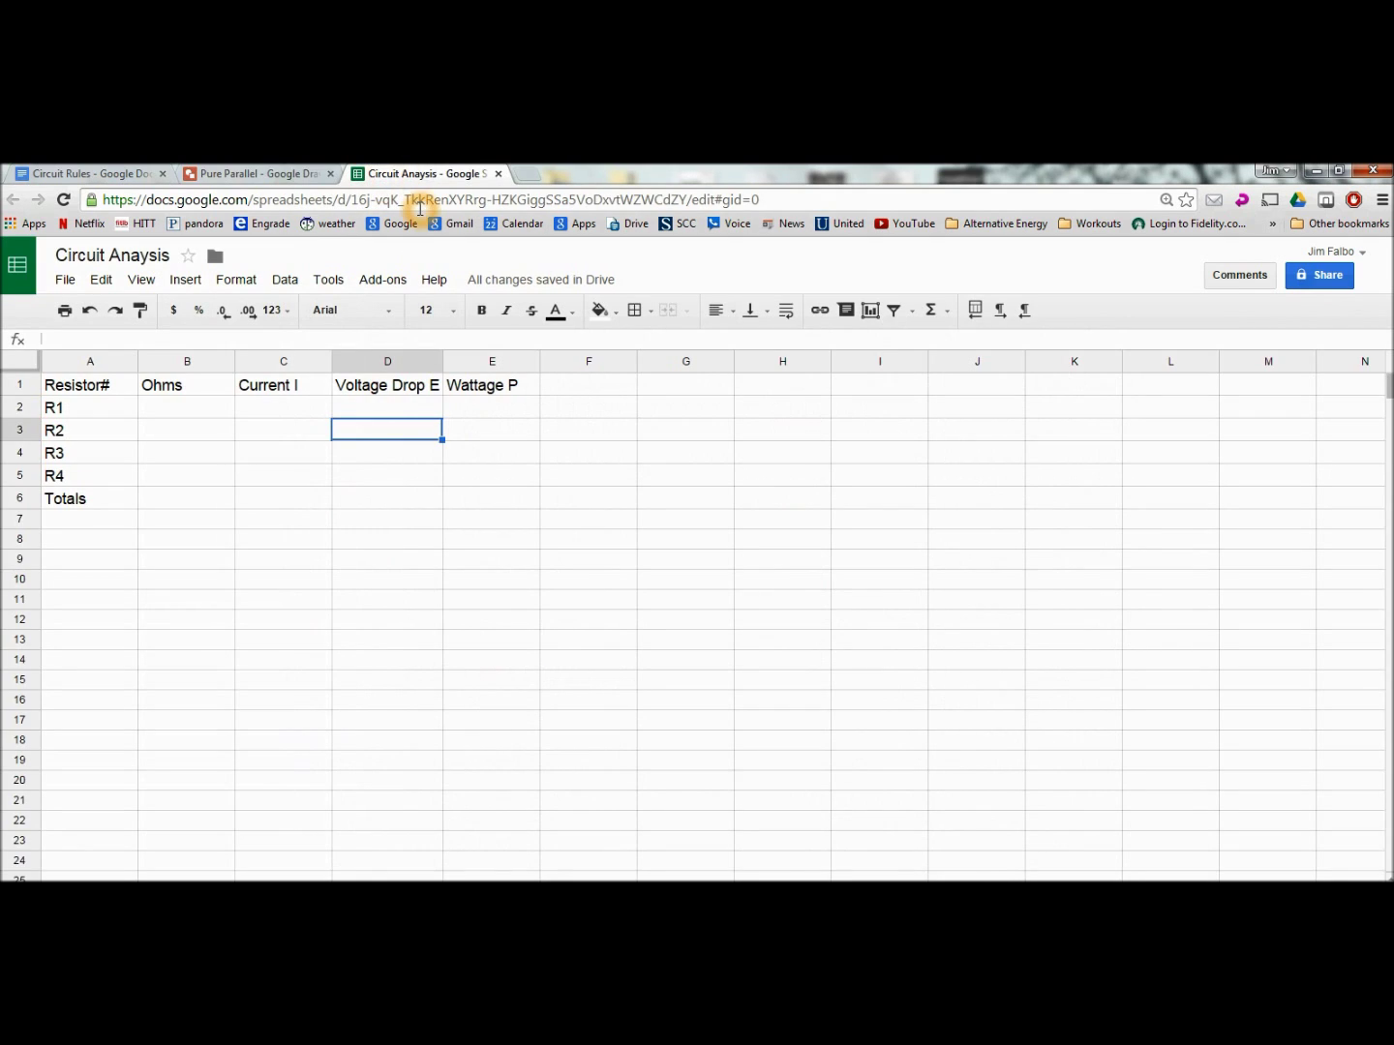
left_click(270, 179)
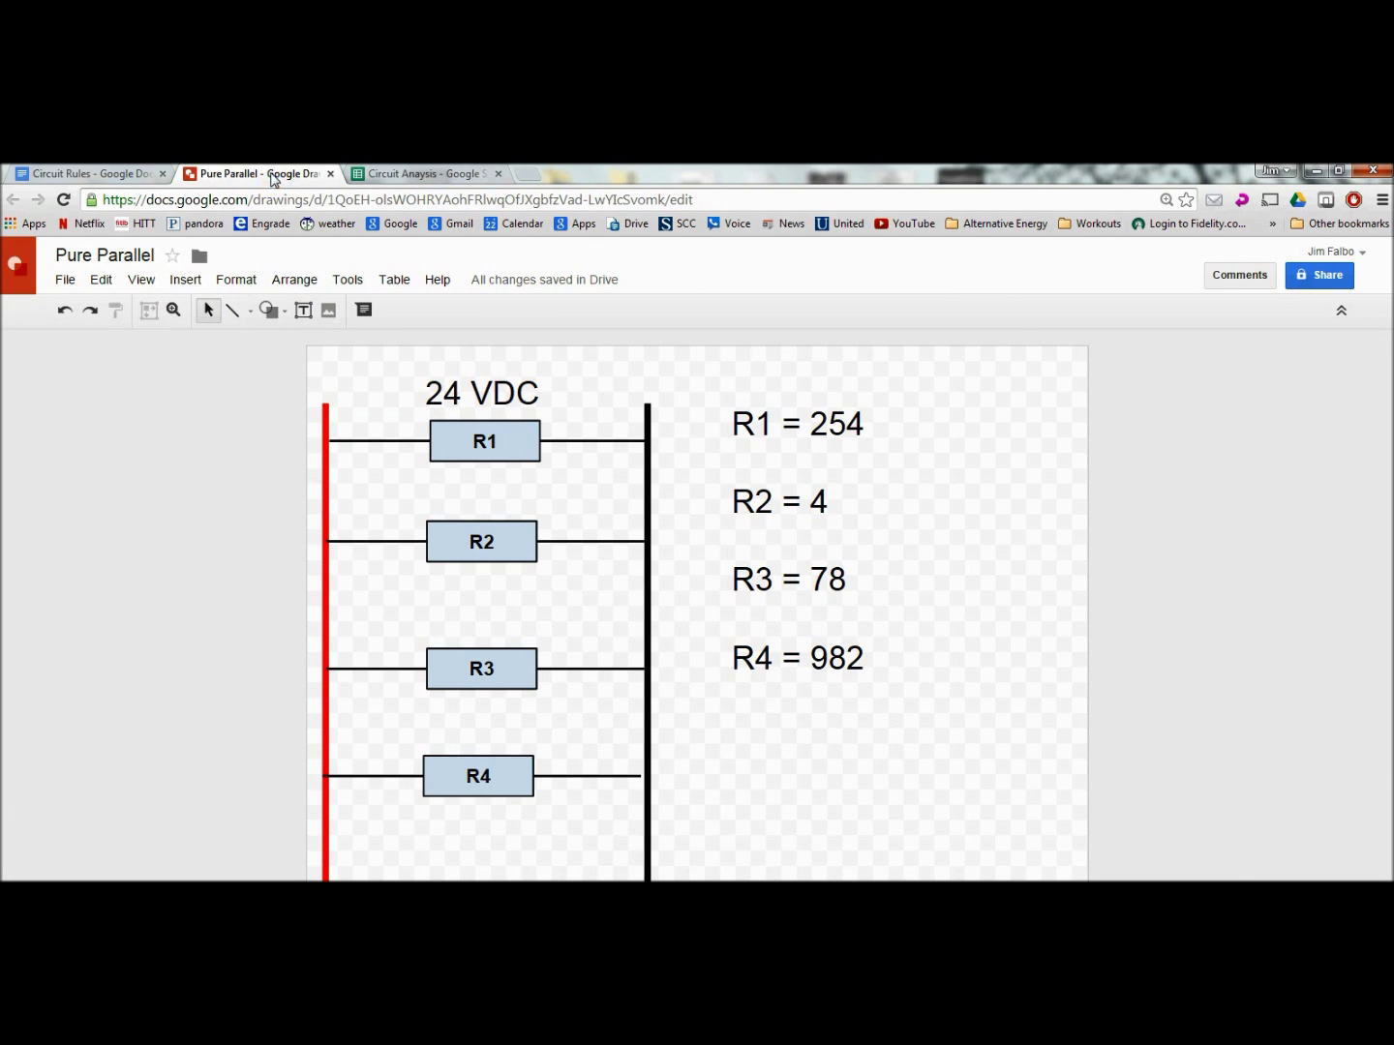
left_click_drag(275, 176, 212, 196)
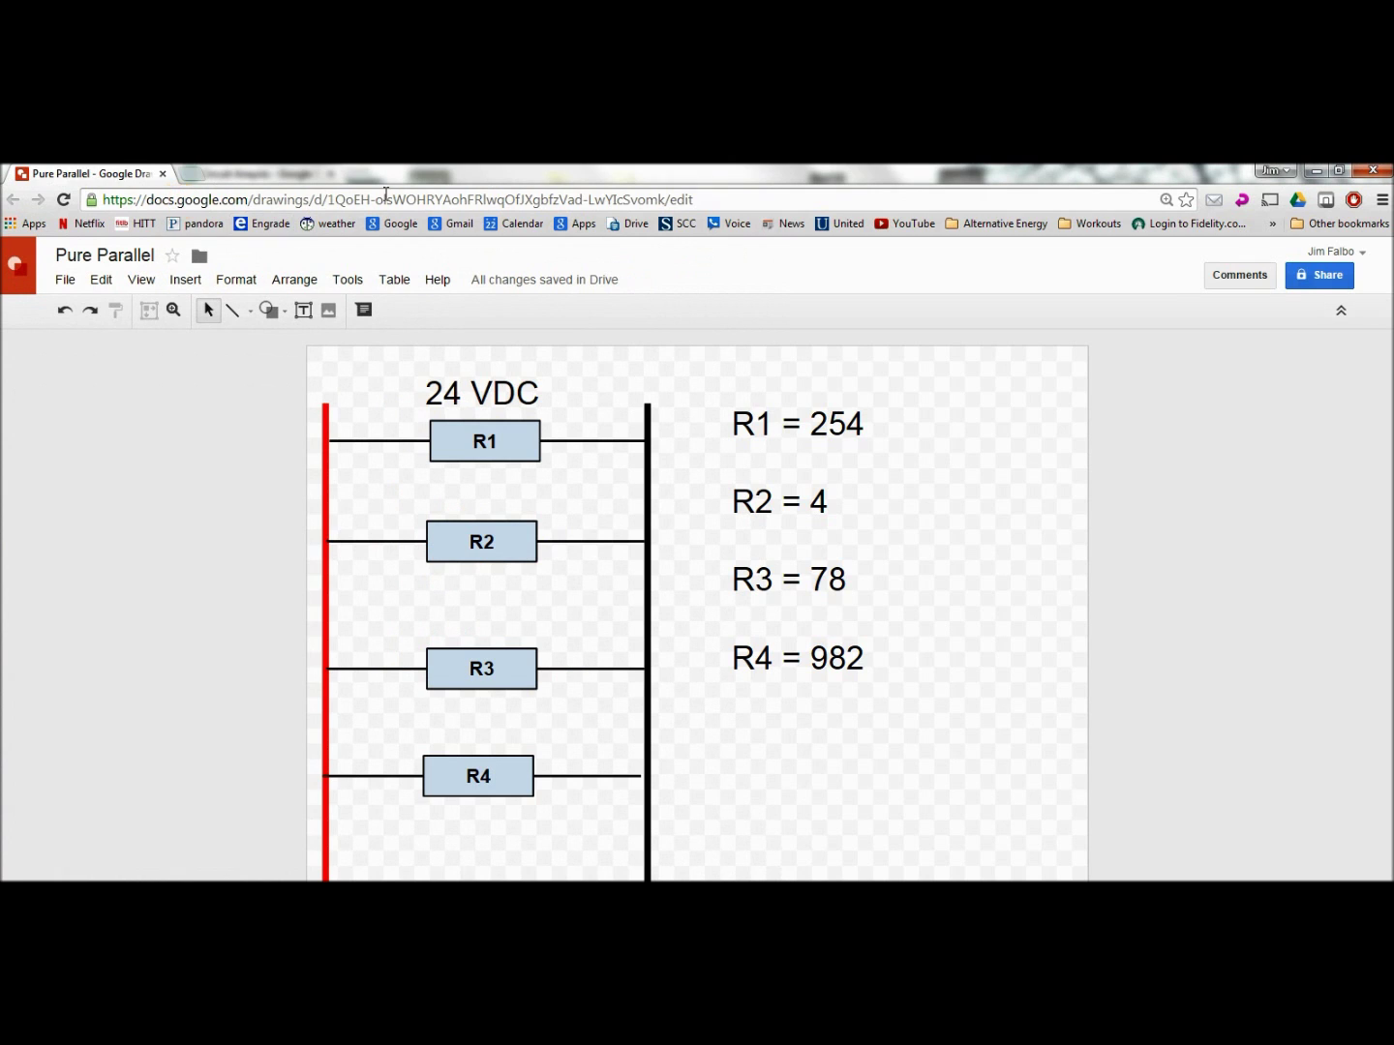
- Restore both windows and dock the spreadsheet on the right half beside the drawing
left_click(1339, 170)
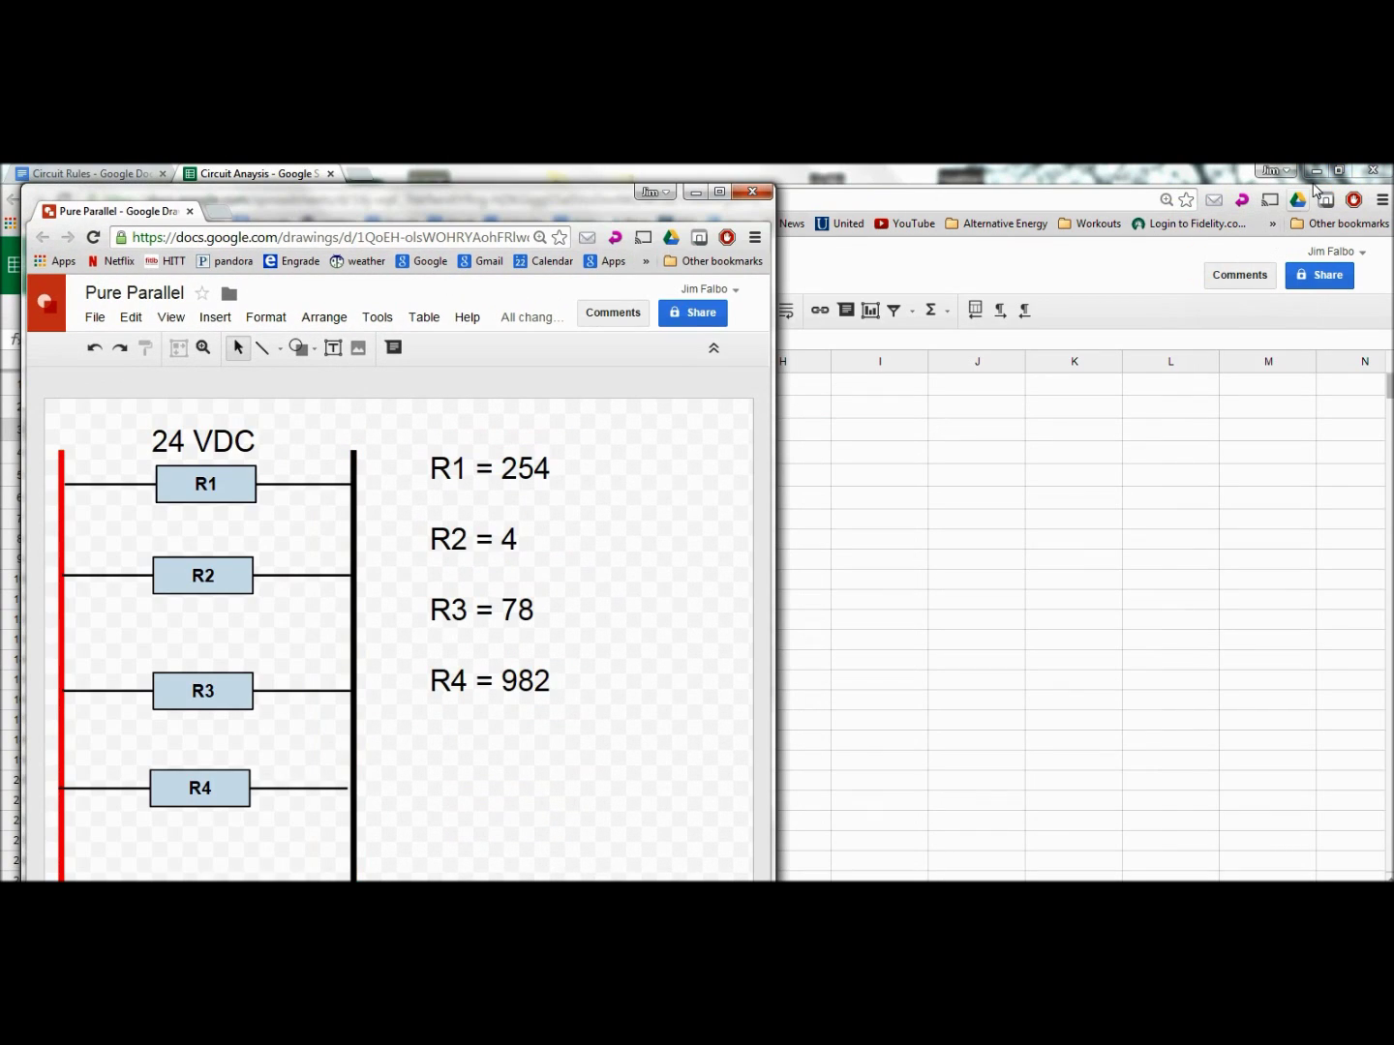
left_click(1340, 172)
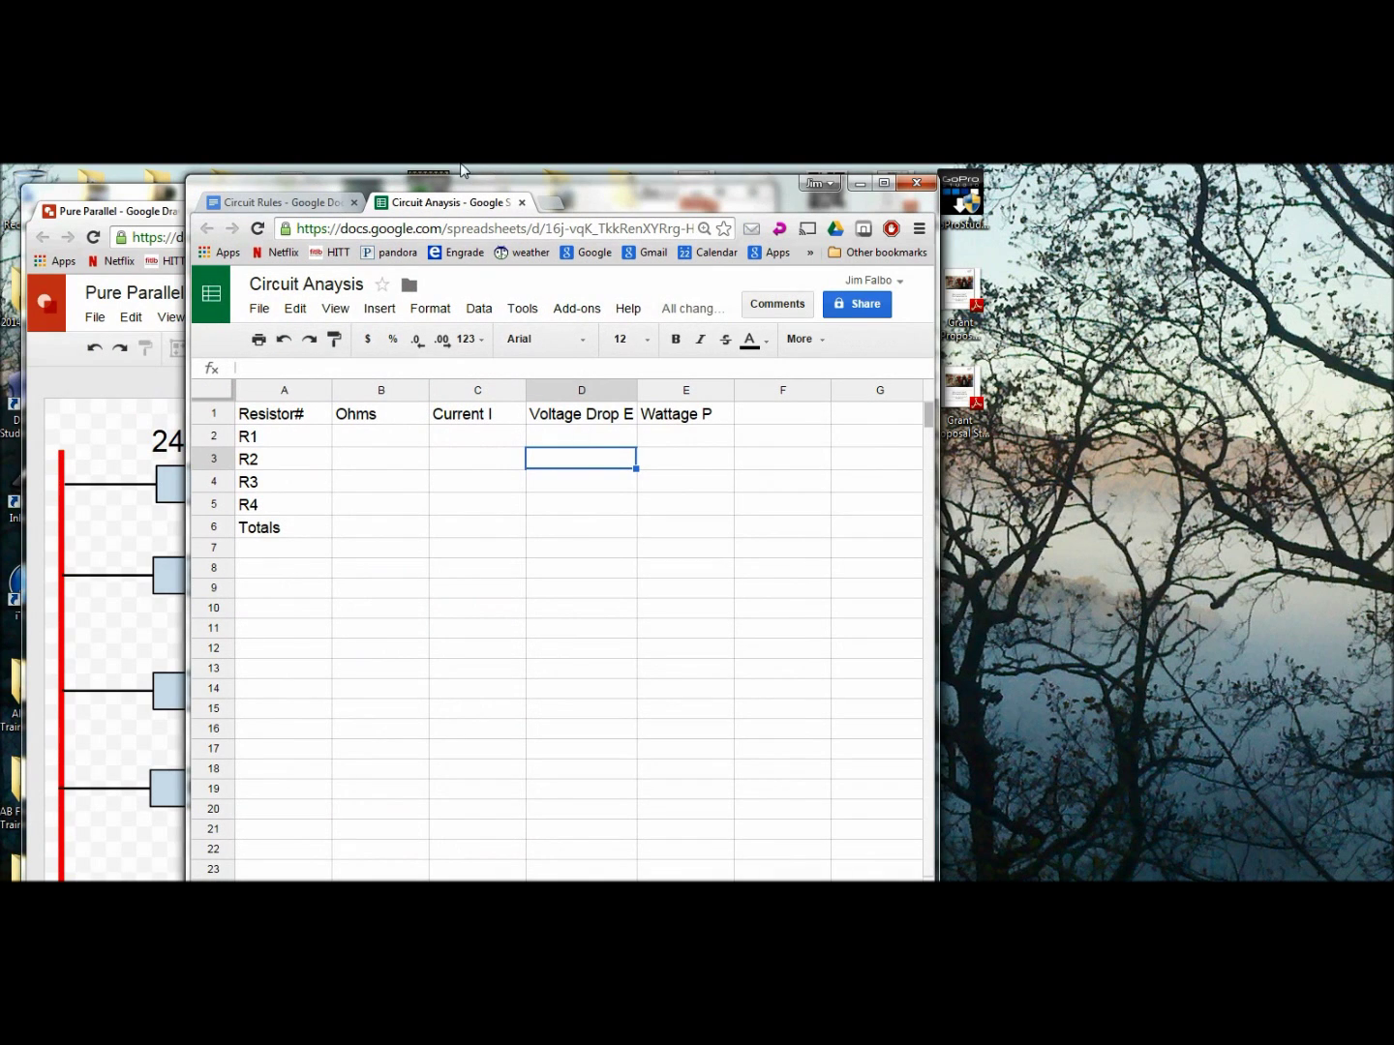
left_click(884, 188)
left_click_drag(709, 190, 1391, 190)
mouse_move(1140, 187)
left_mouse_down()
mouse_move(1121, 207)
mouse_move(1114, 197)
left_mouse_up()
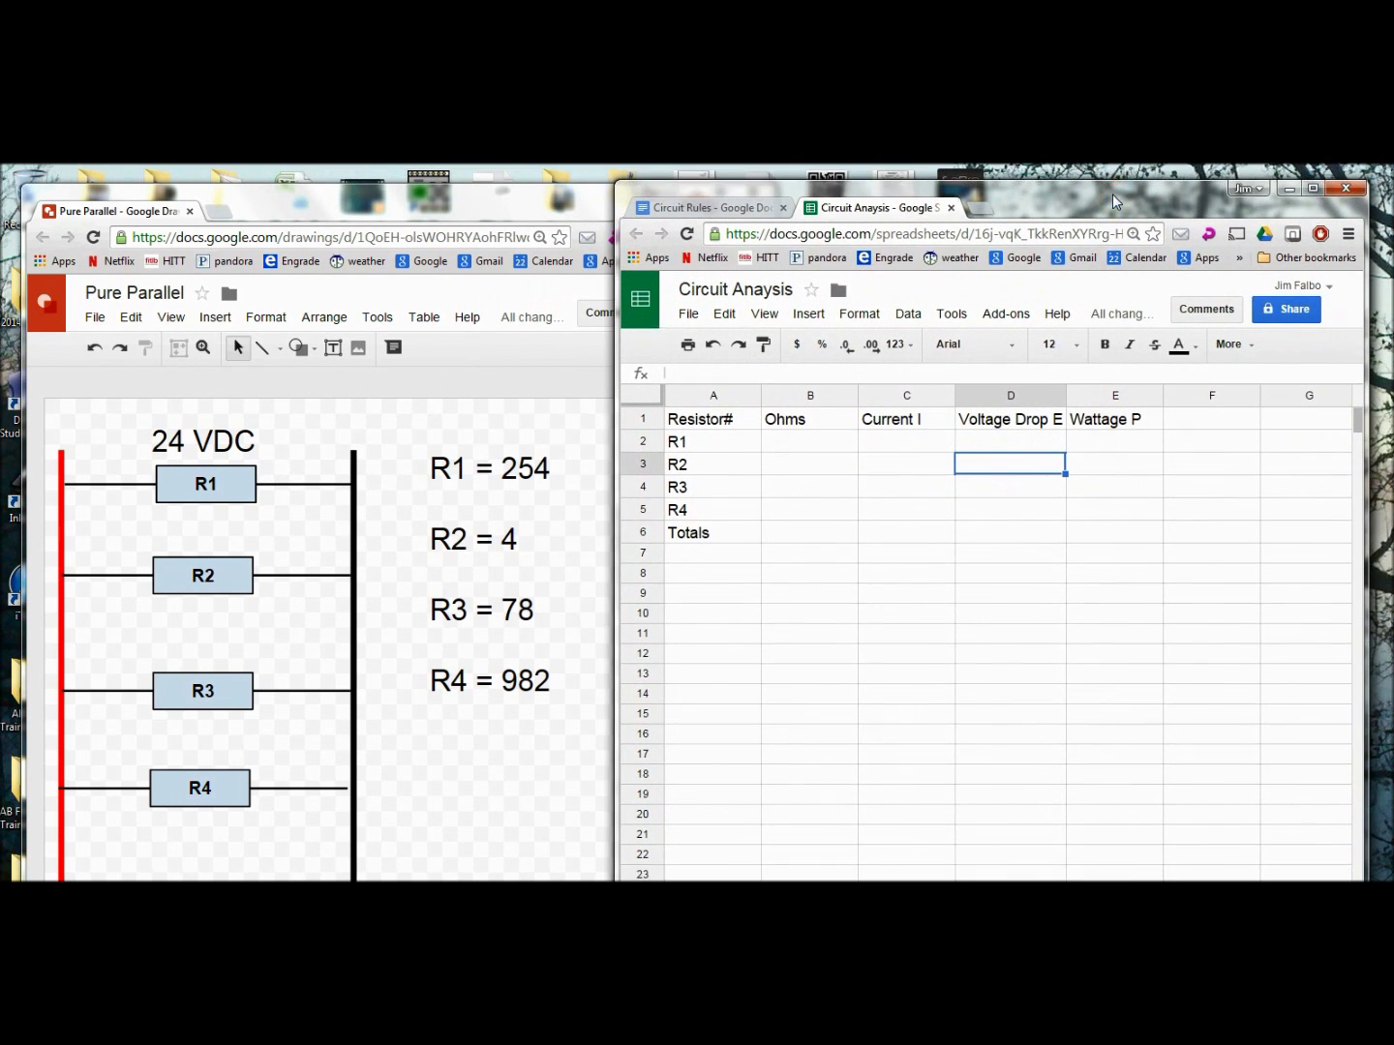
left_click(547, 495)
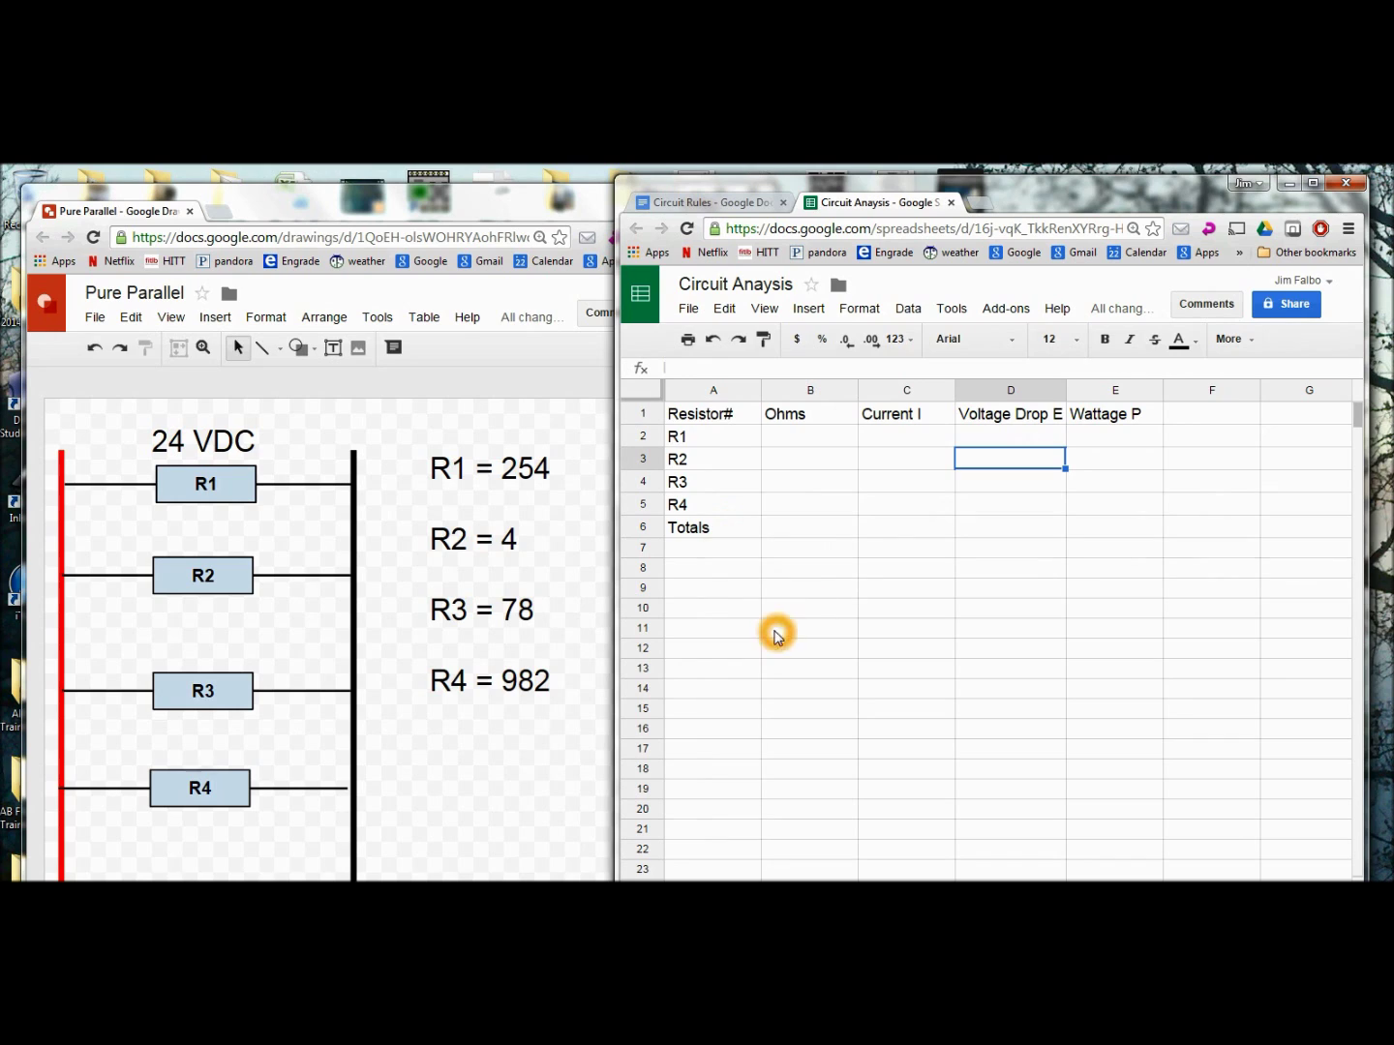
left_click(507, 472)
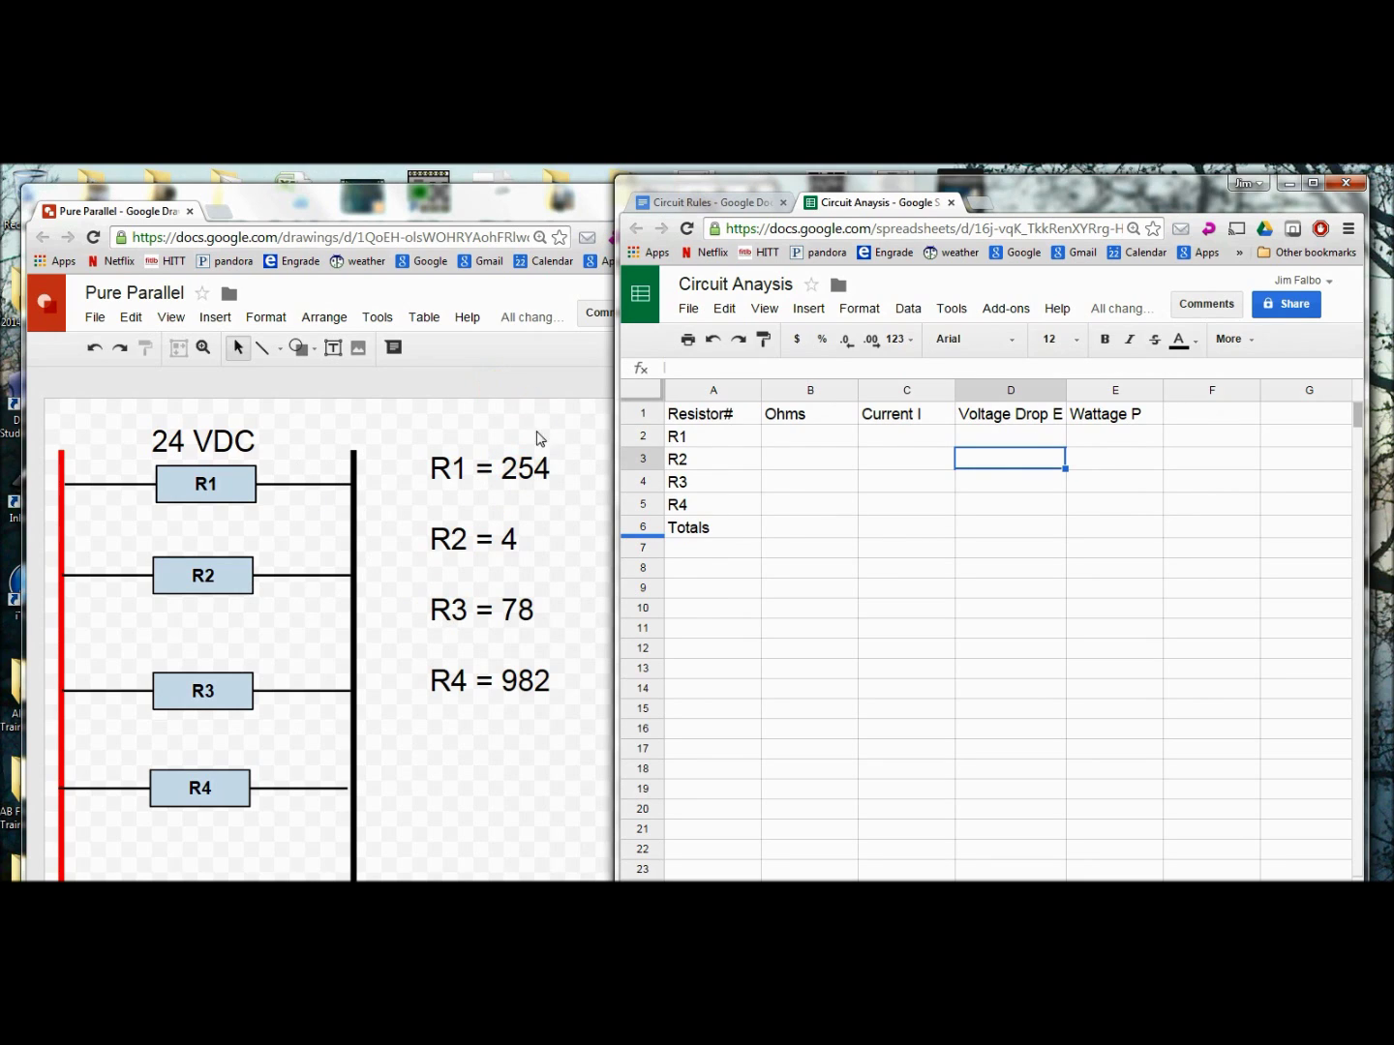
- Copy R1's 254 and R2's 4 from the drawing into cells B2 and B3
left_click(507, 466)
left_click_drag(506, 469, 545, 467)
key("ctrl+c")
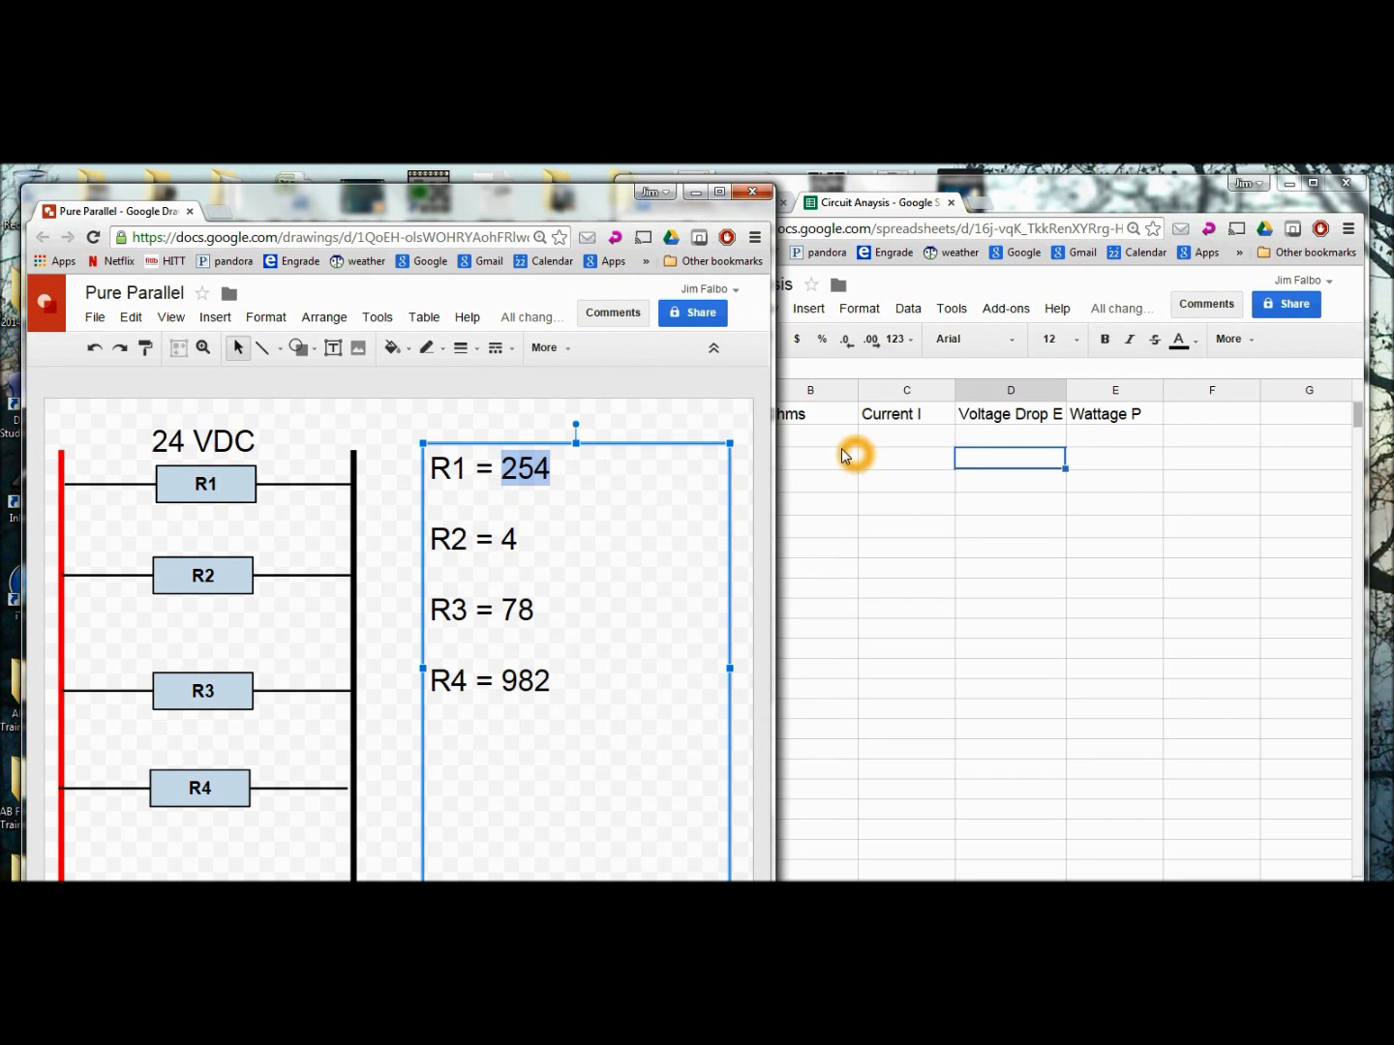
left_click(812, 444)
left_click(811, 445)
key("ctrl+v")
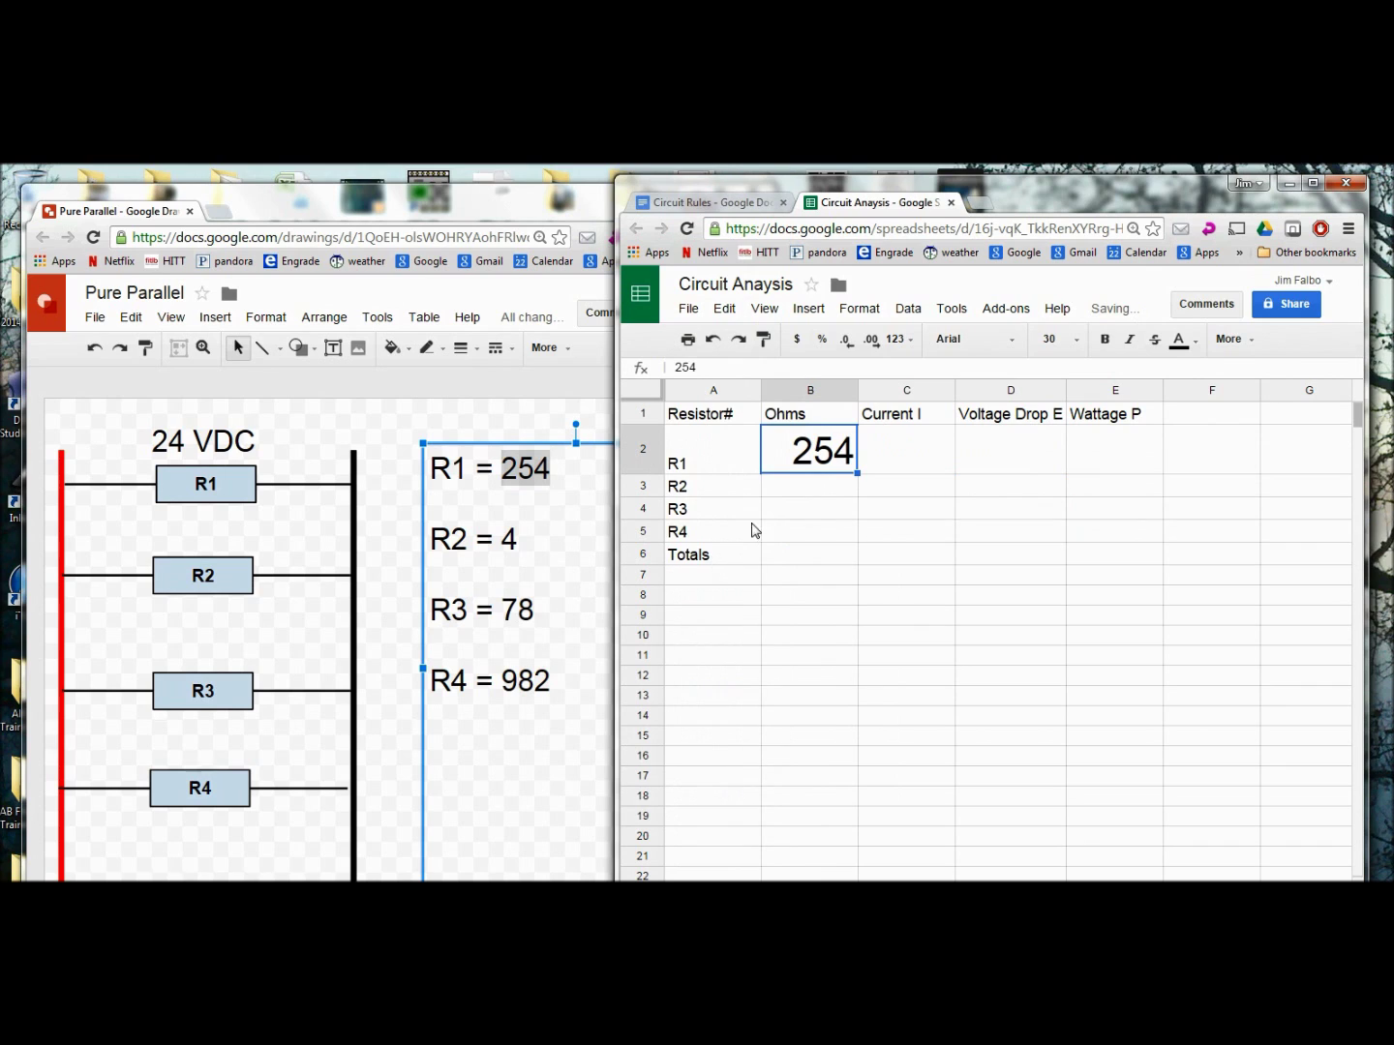
left_click(526, 538)
double_click(521, 538)
key("ctrl+c")
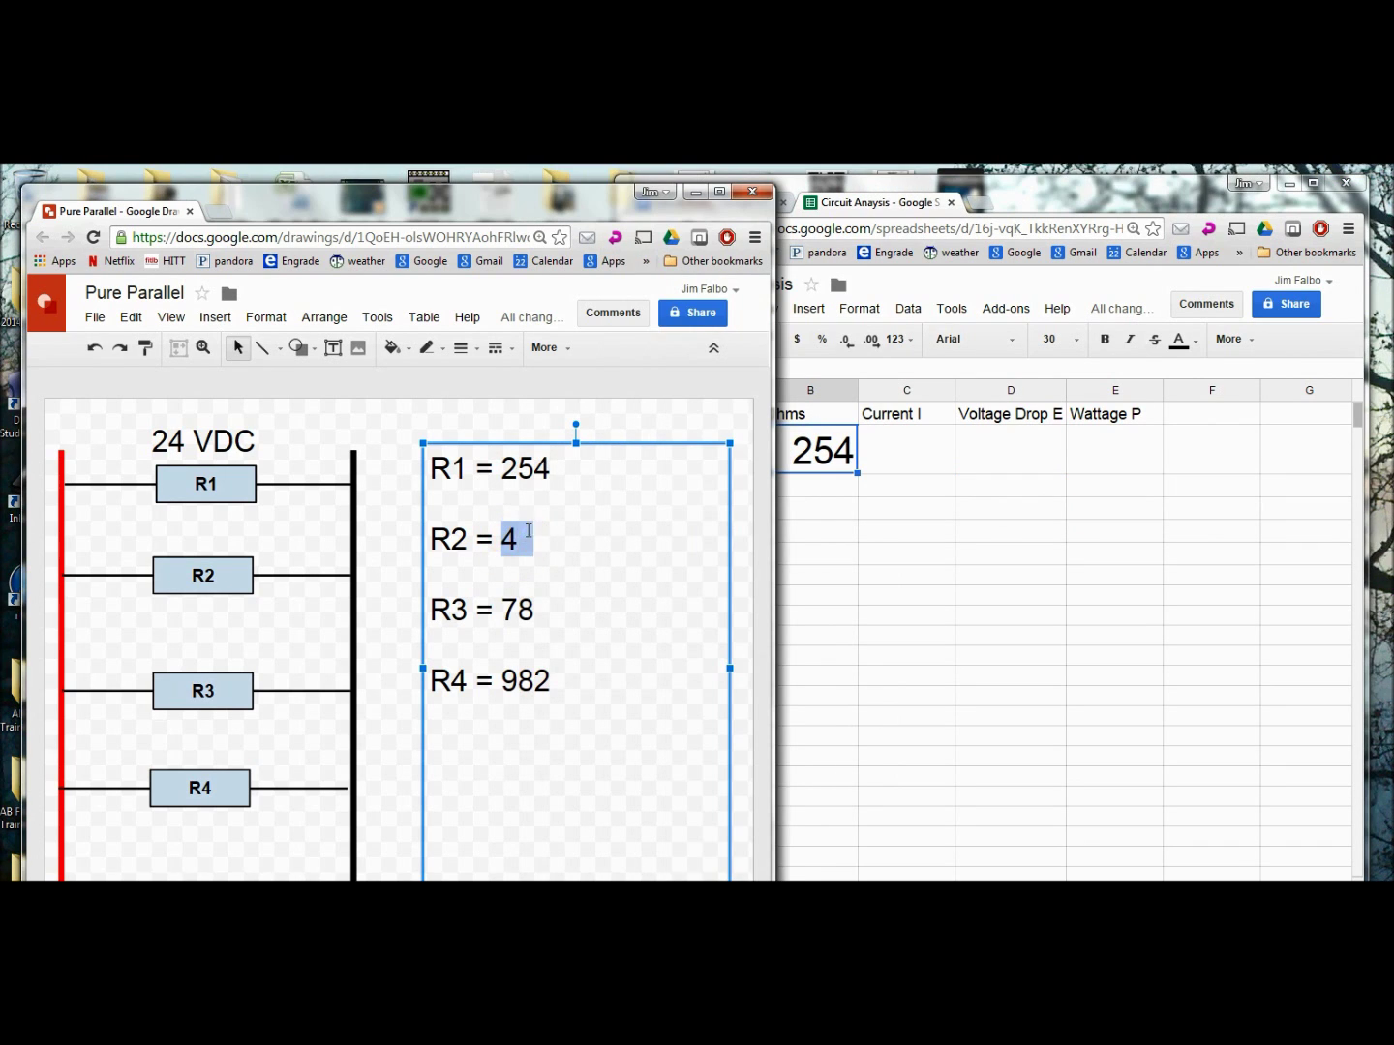
left_click(800, 501)
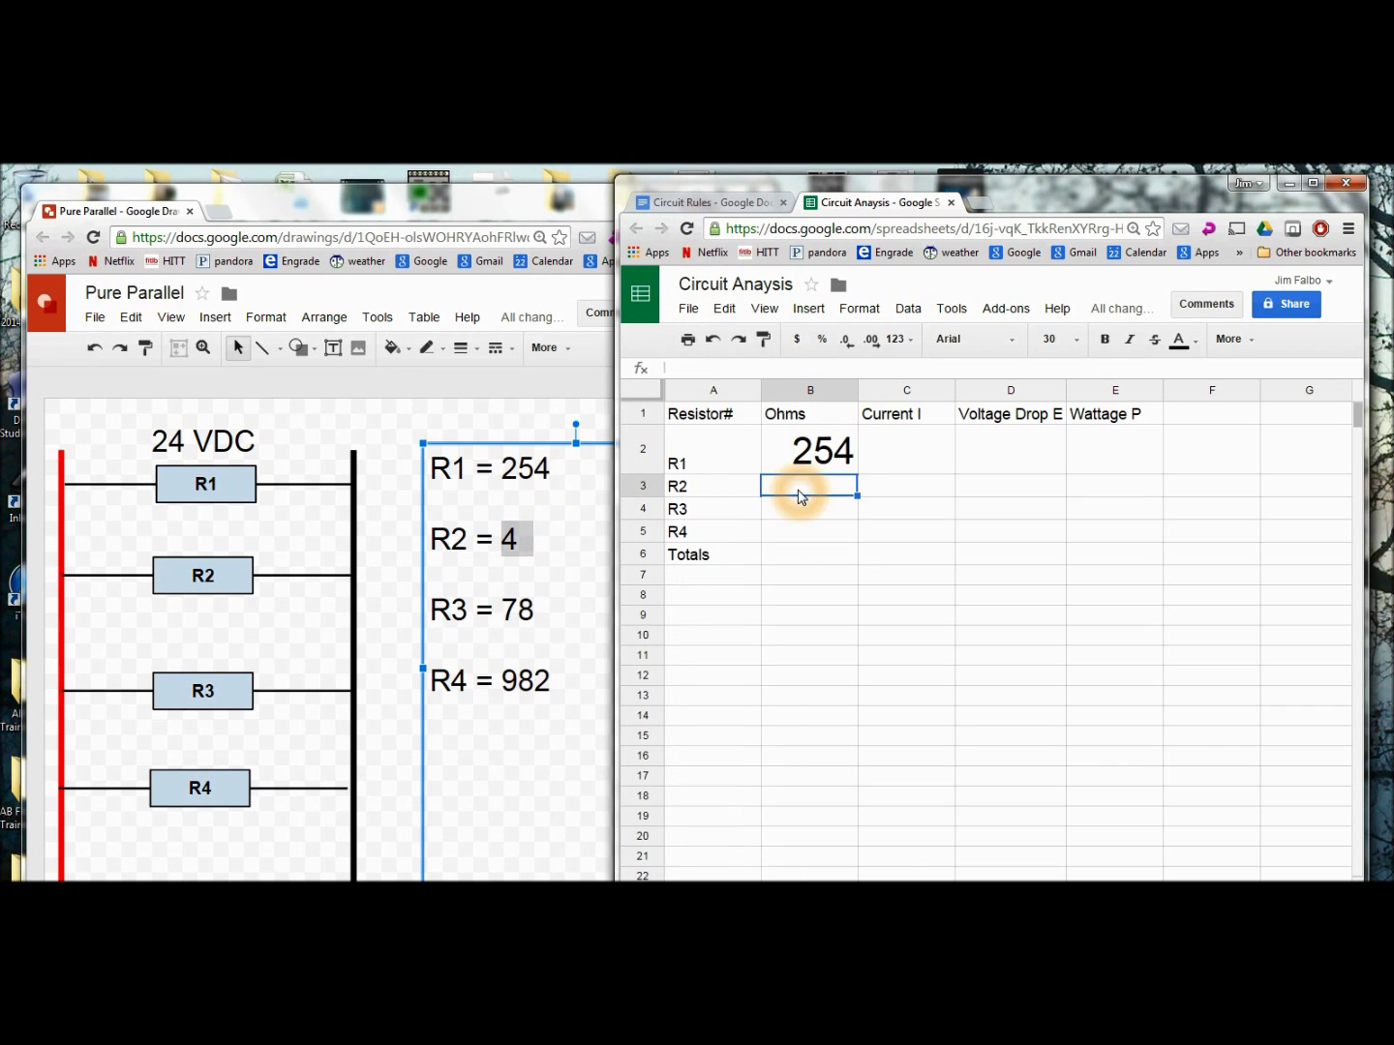
key("ctrl+v")
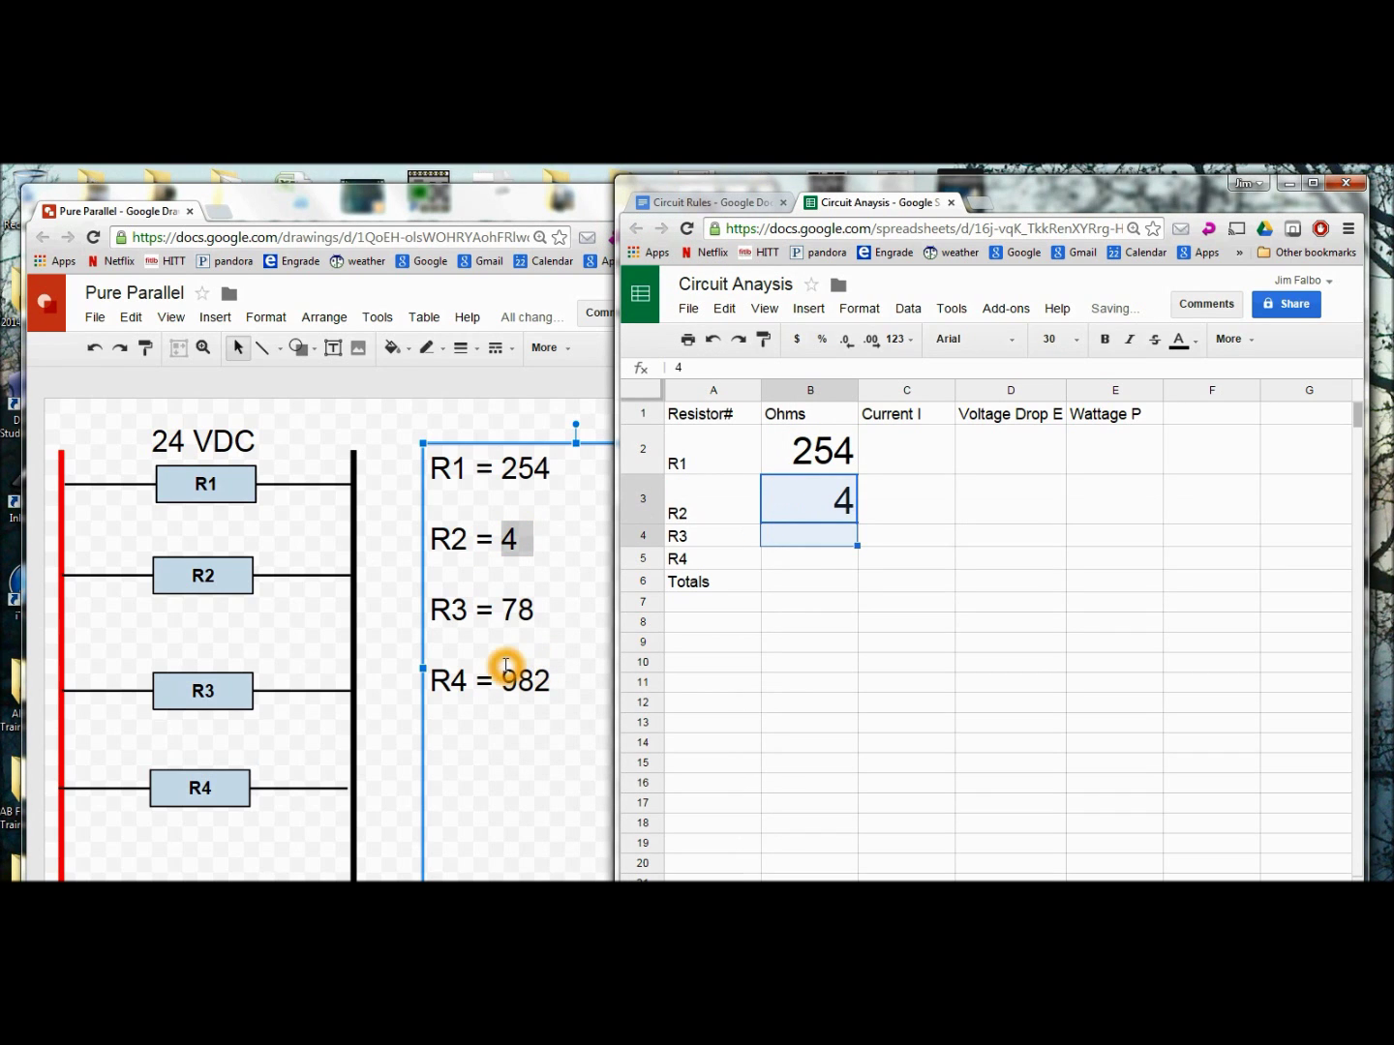
- Copy R3's 78 and R4's 982 from the drawing into cells B4 and B5
left_click(507, 607)
double_click(535, 601)
key("ctrl+c")
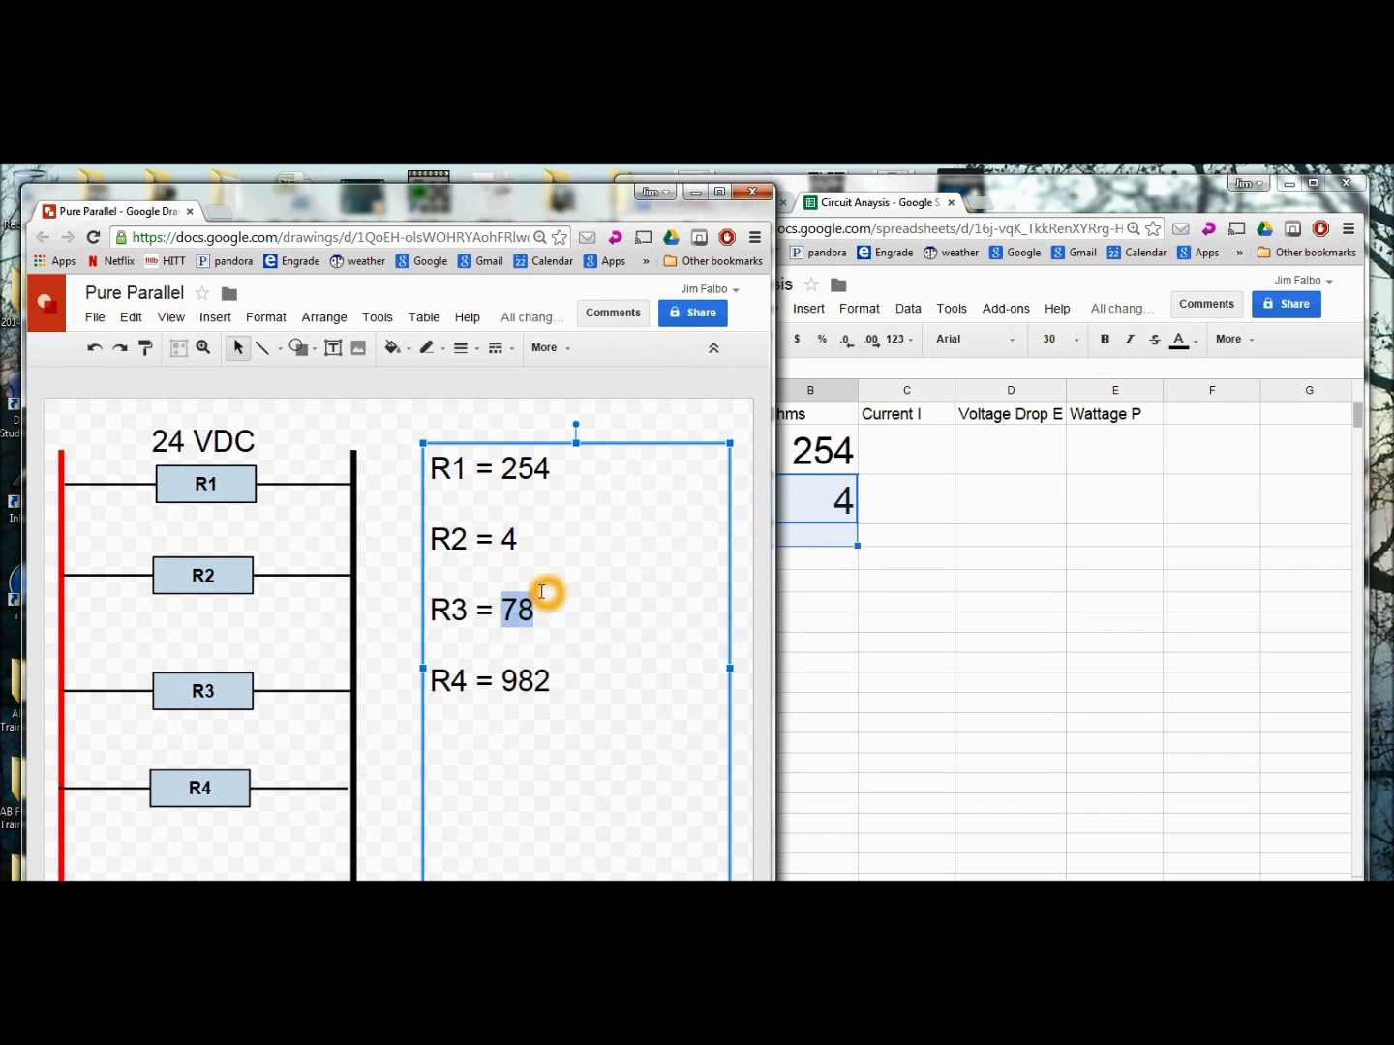
left_click(811, 582)
left_click(803, 536)
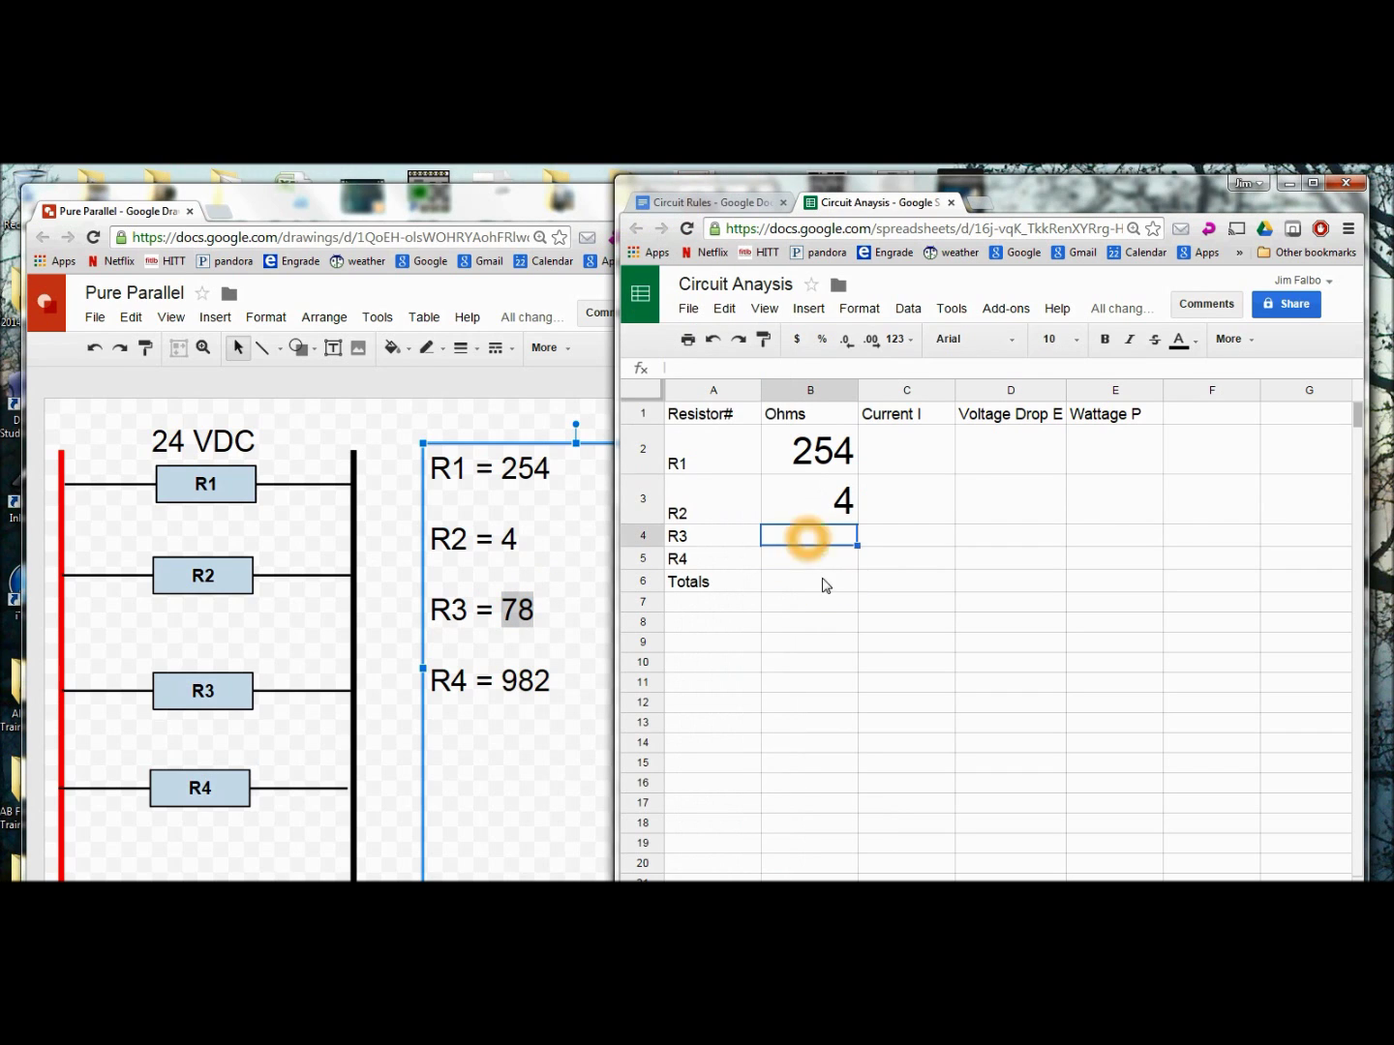
key("ctrl+v")
left_click(547, 677)
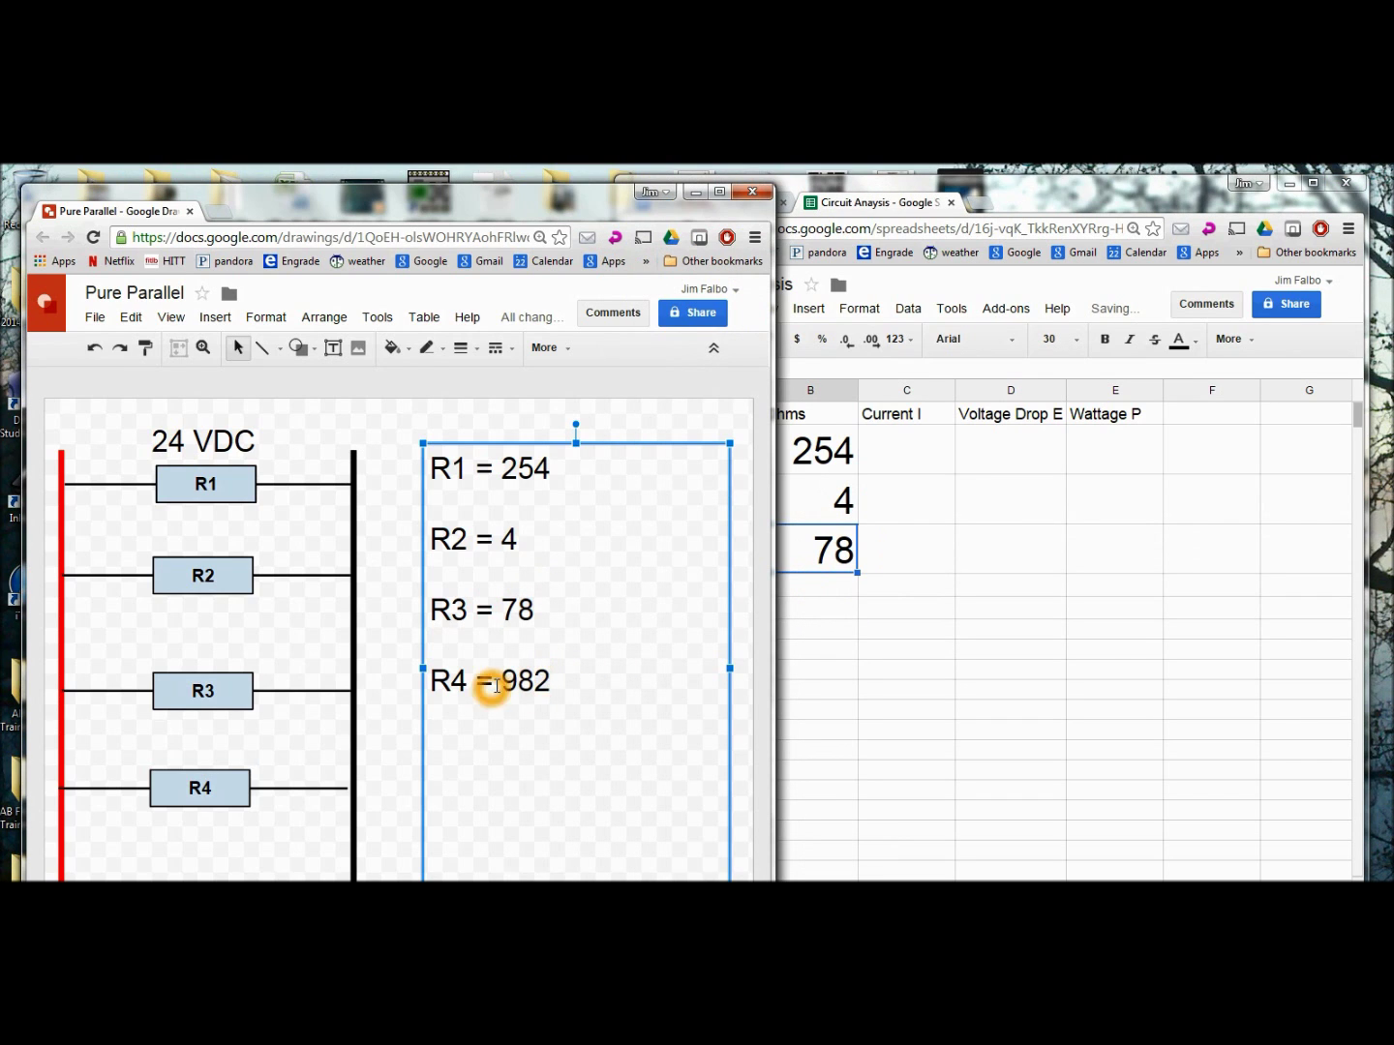
left_click_drag(498, 684, 553, 671)
key("ctrl+c")
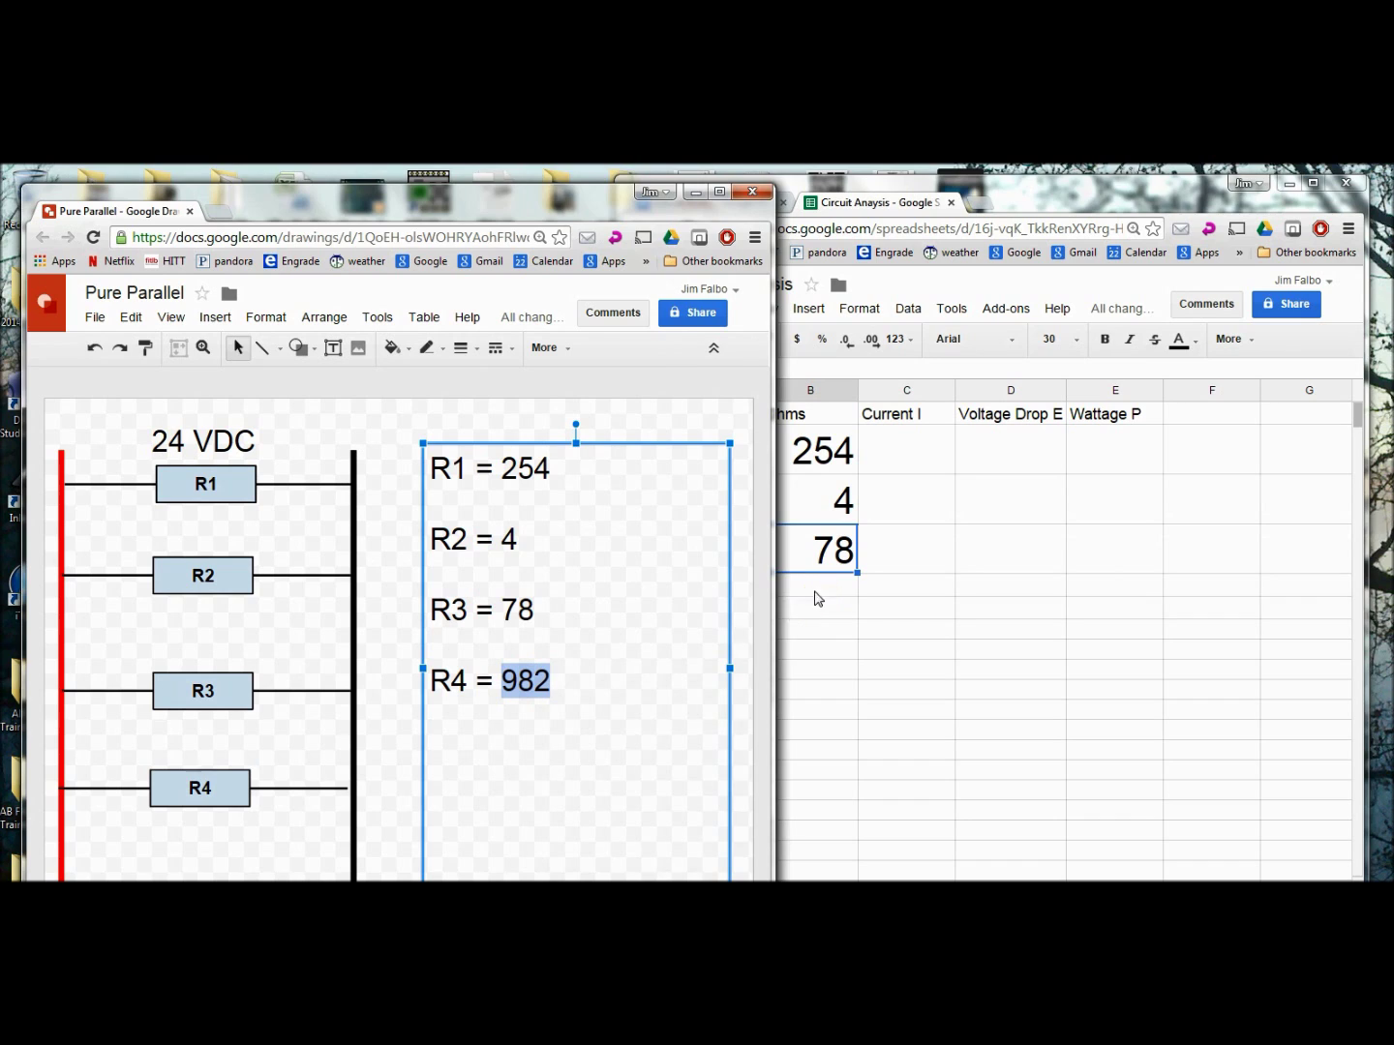
left_click(808, 584)
key("ctrl+v")
left_click(927, 650)
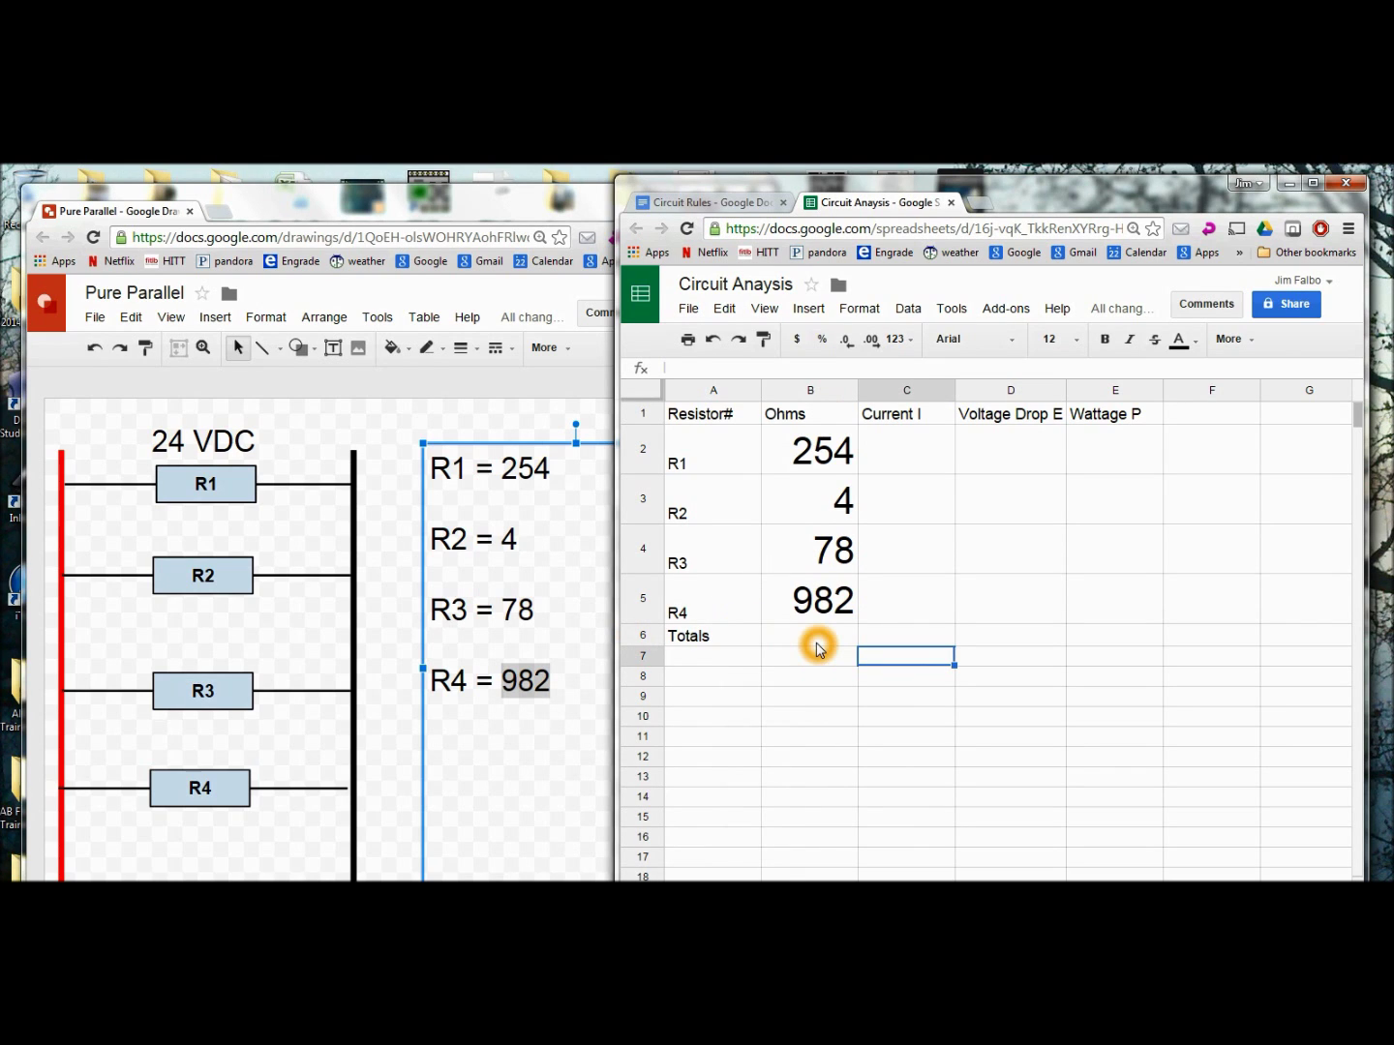
left_click(154, 442)
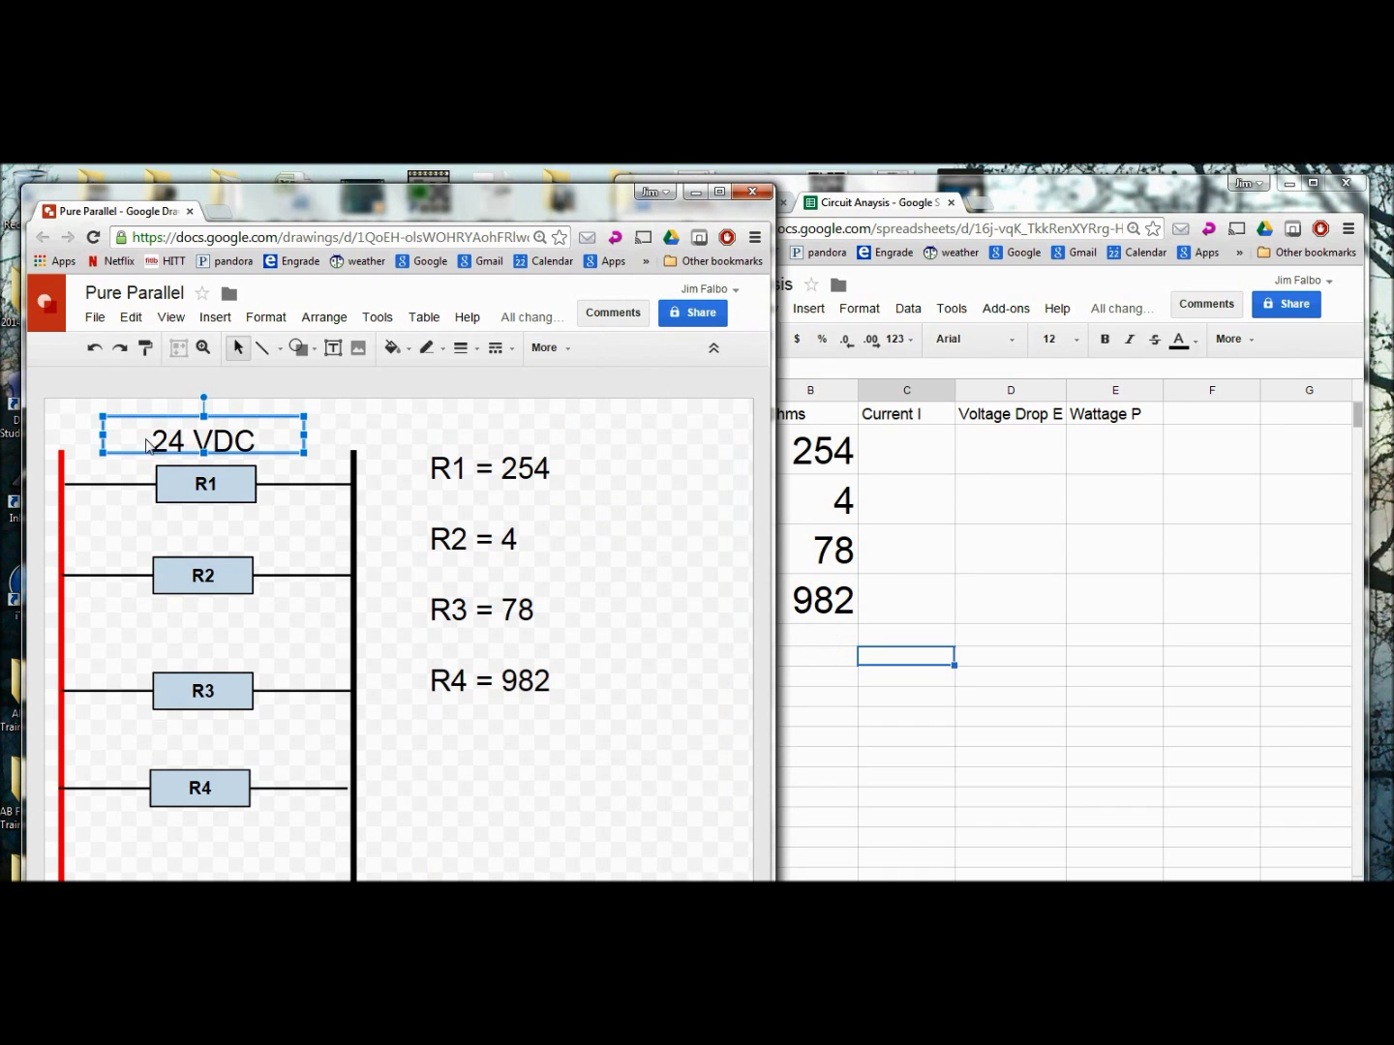
- Copy the 24 from the 24 VDC label into cell D6 of the Totals row
left_click_drag(152, 440, 183, 439)
key("ctrl+c")
left_click(998, 459)
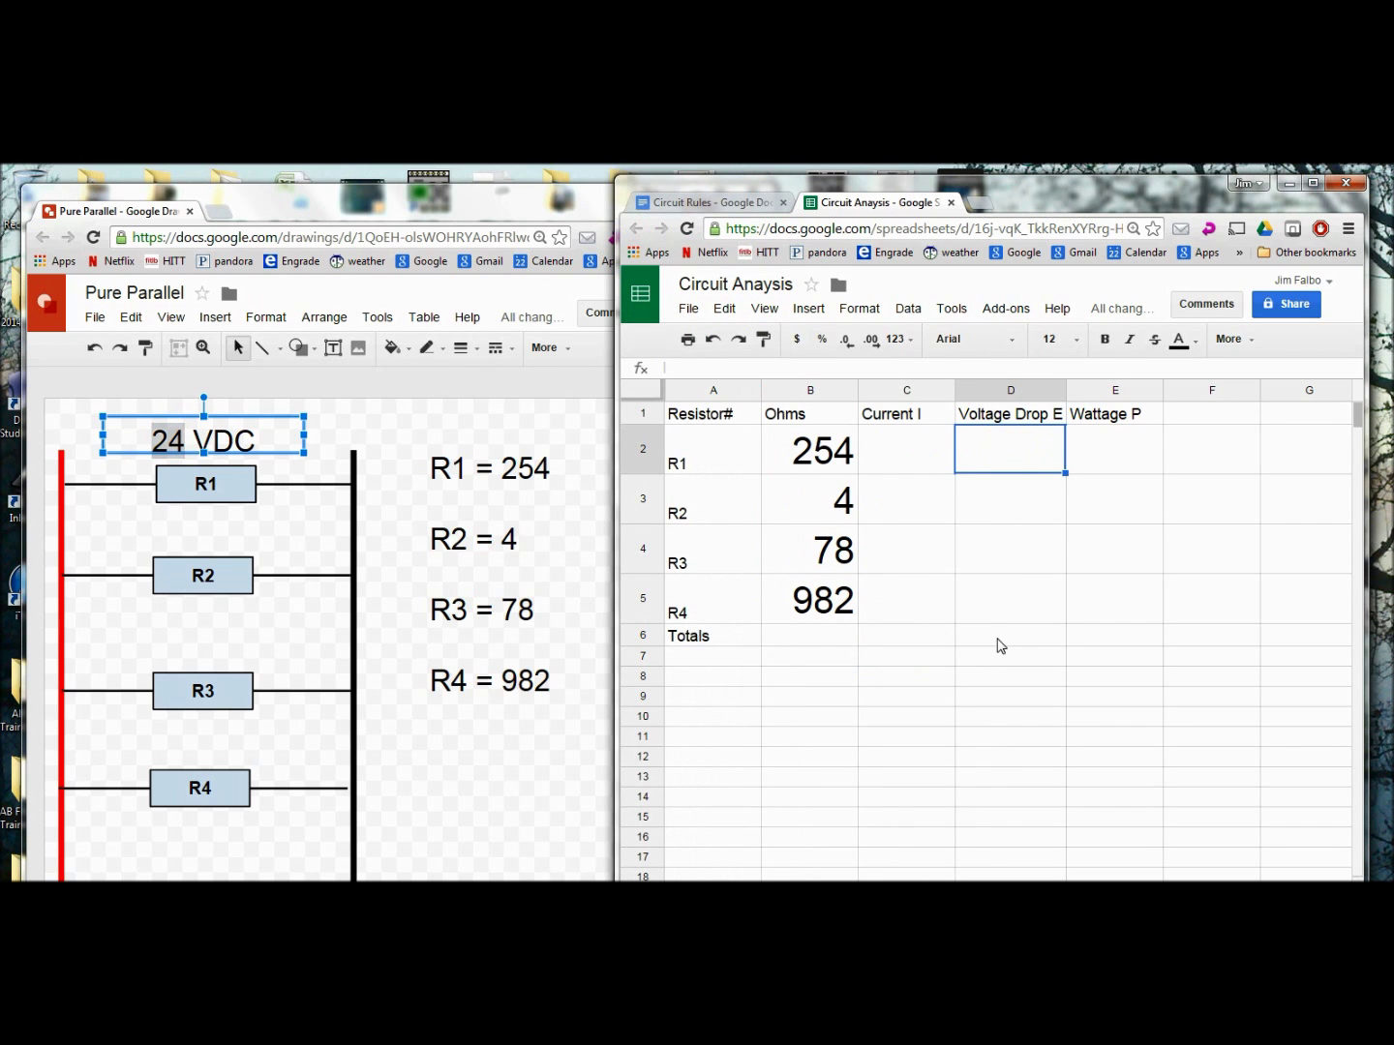
left_click(1001, 646)
key("ctrl+v")
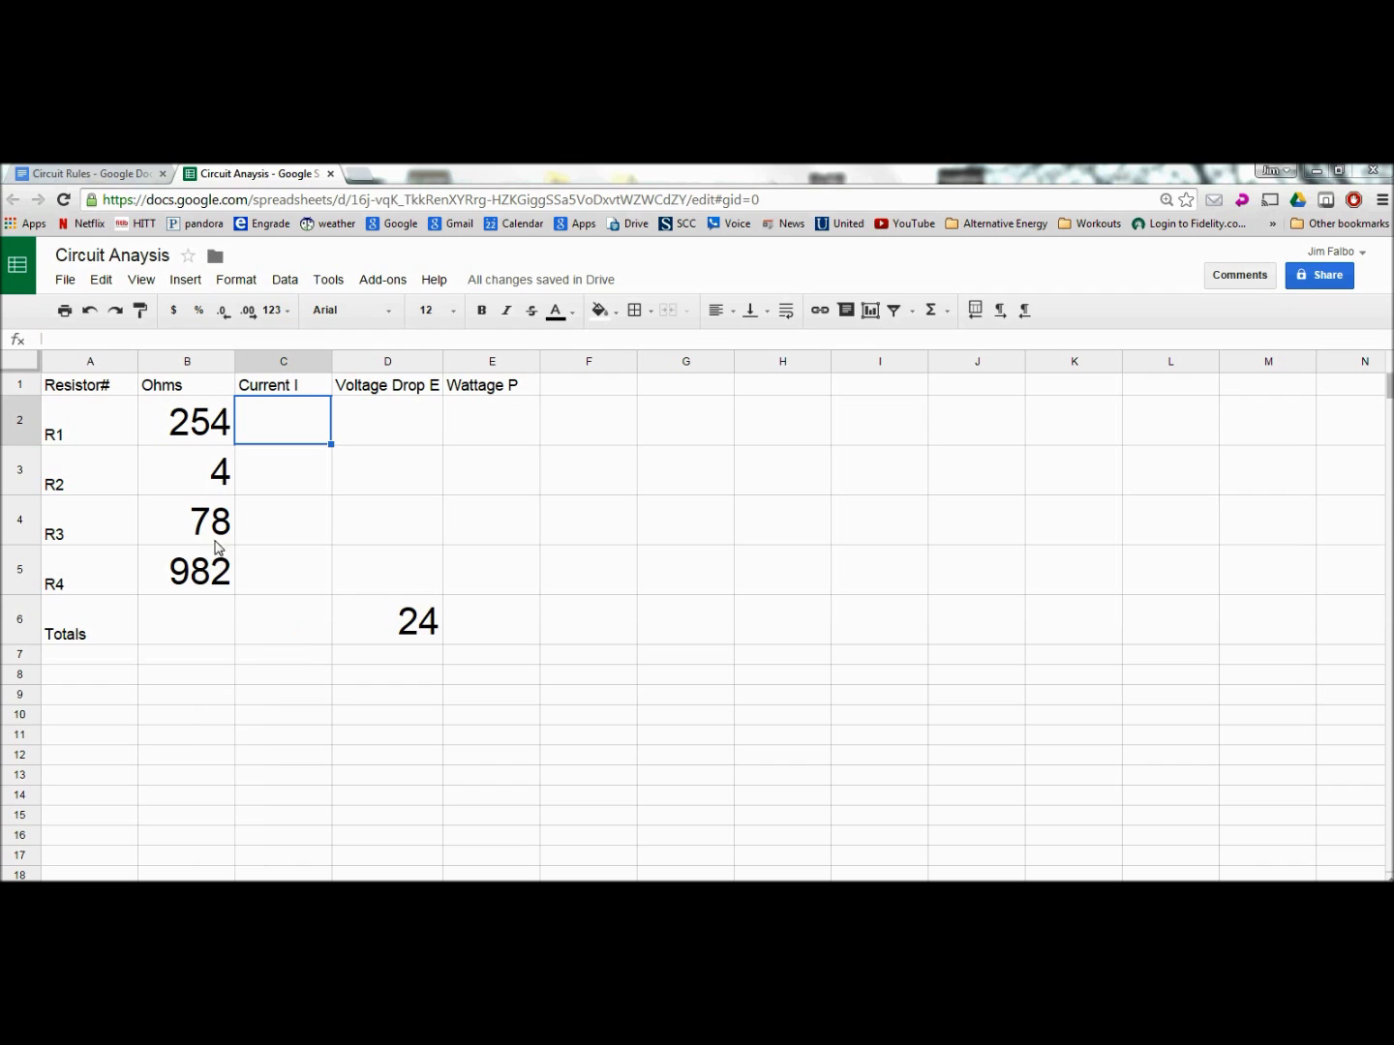
- Fill the Ohms cells B2:B5 and cell D6 yellow, then half-size the spreadsheet window
left_click_drag(205, 426, 200, 570)
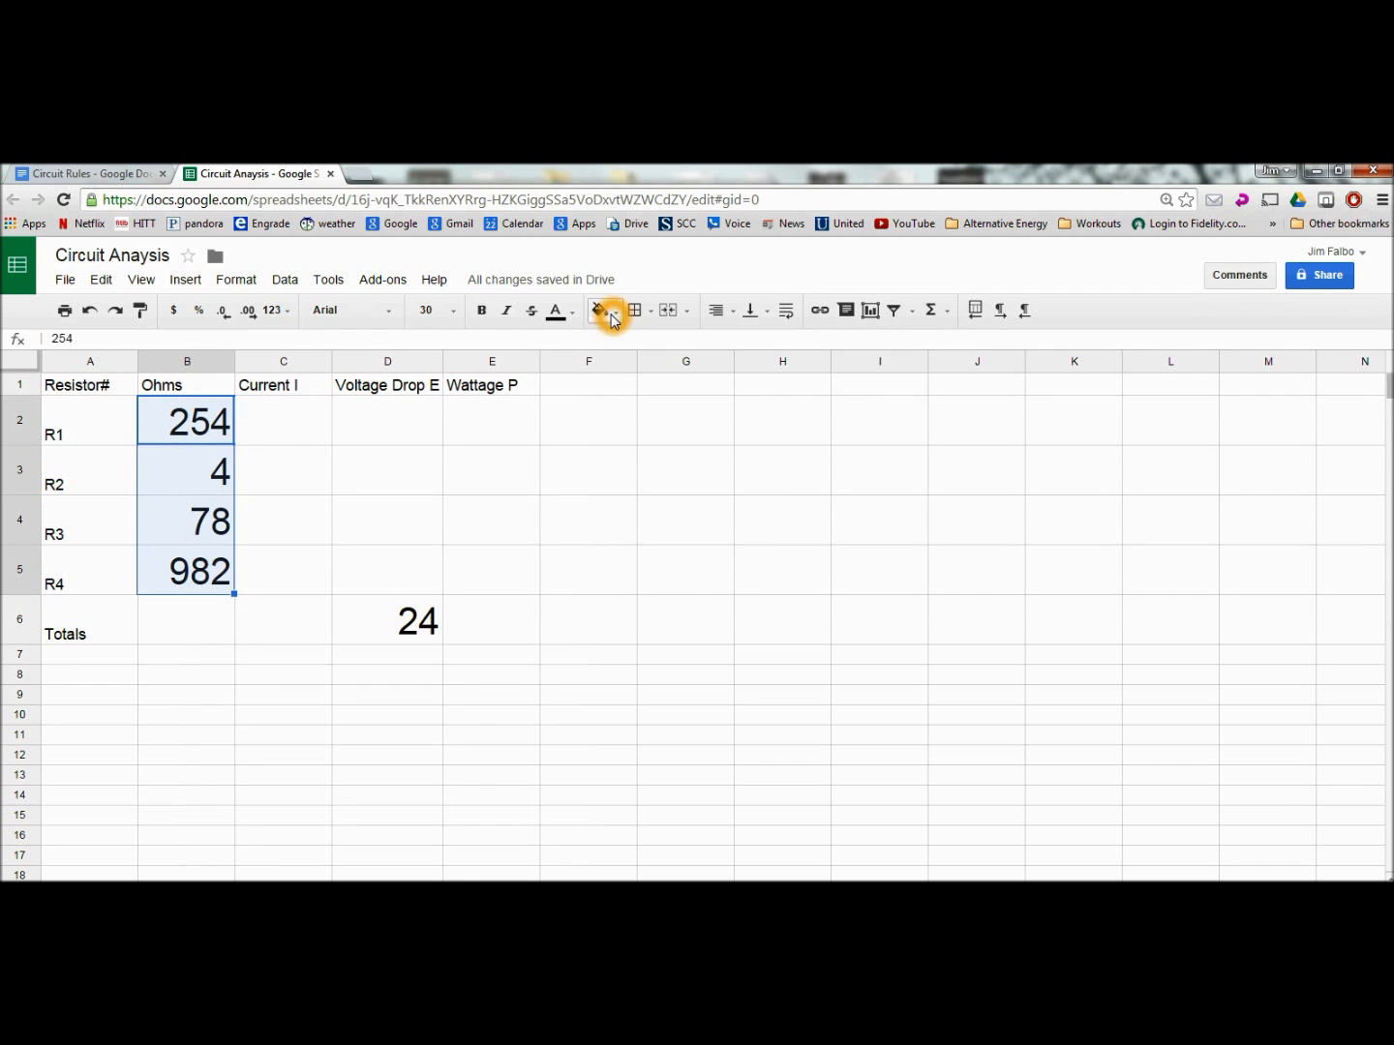
left_click(603, 310)
left_click(658, 404)
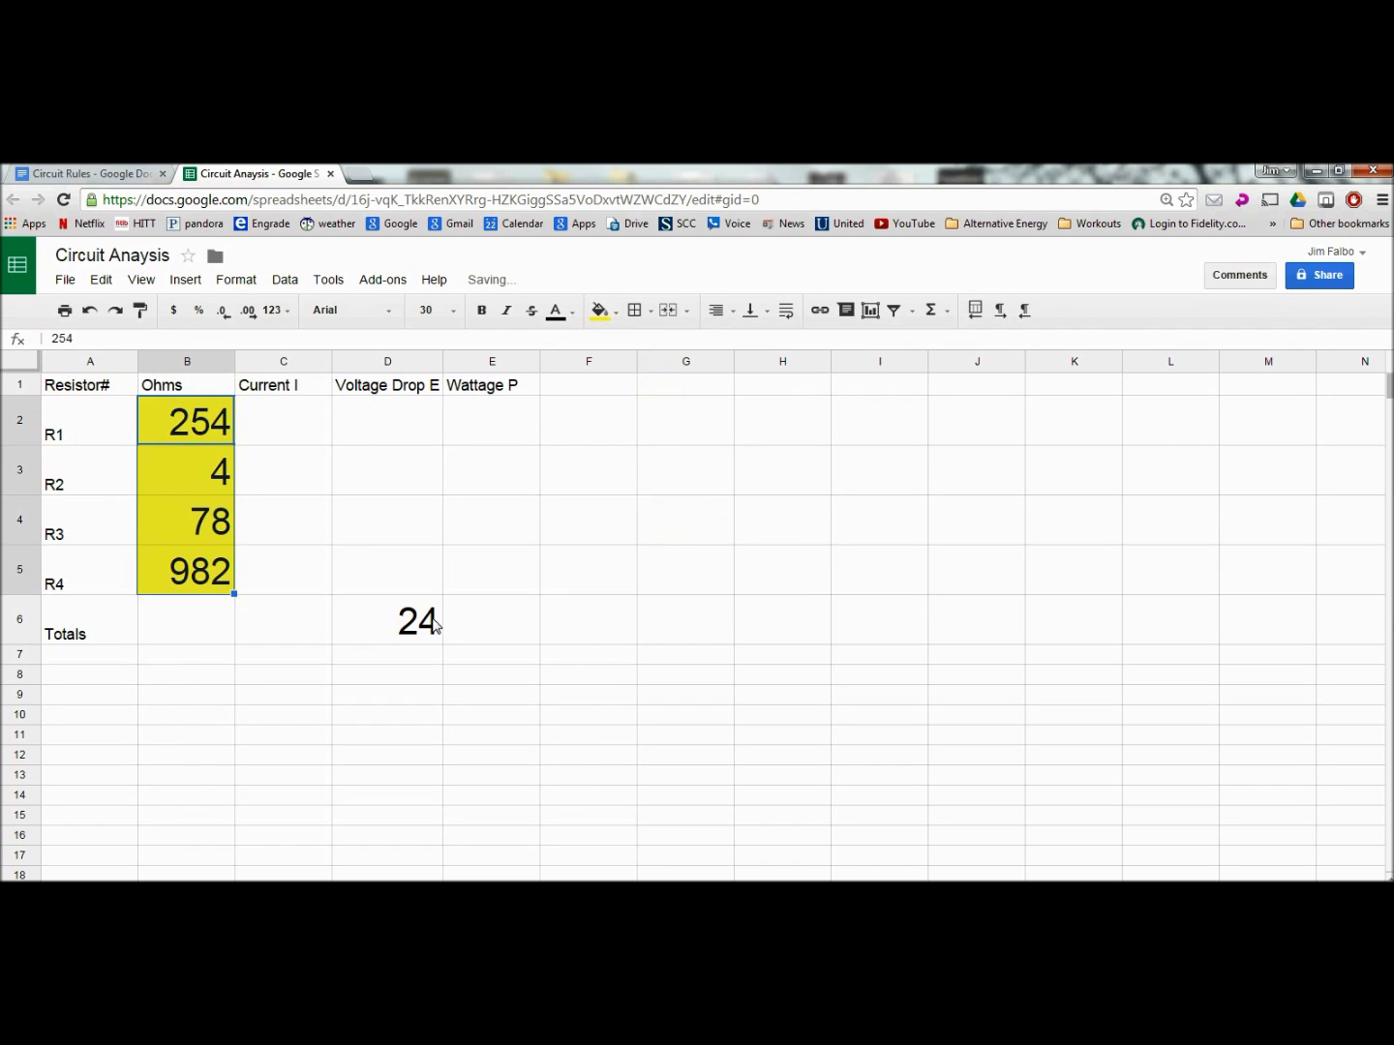
left_click(434, 624)
left_click(603, 312)
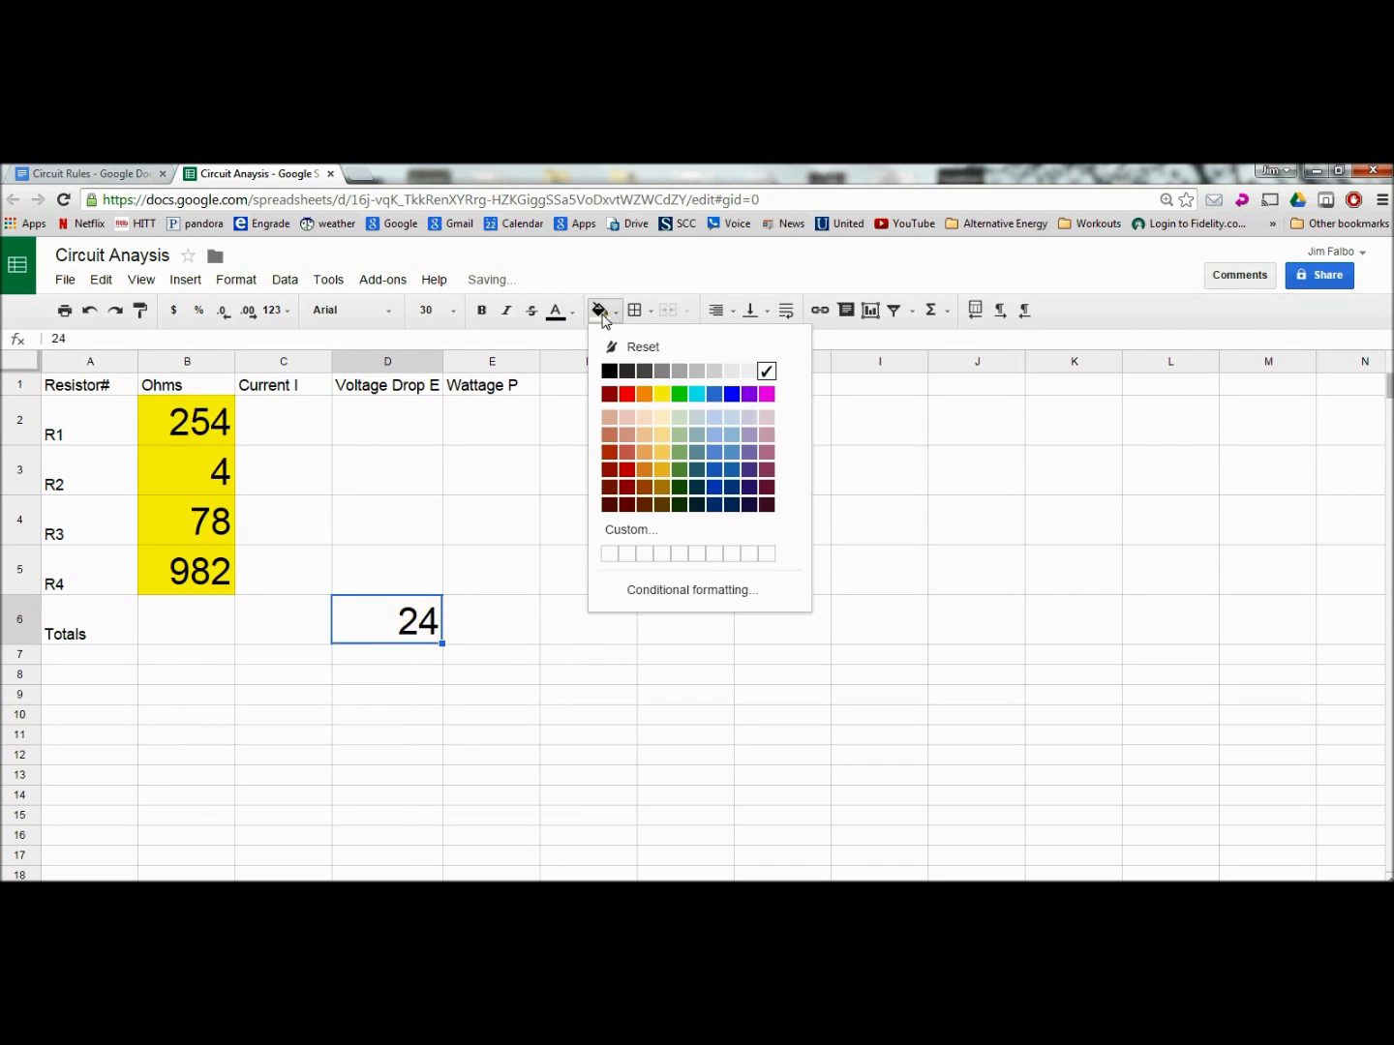
left_click(662, 393)
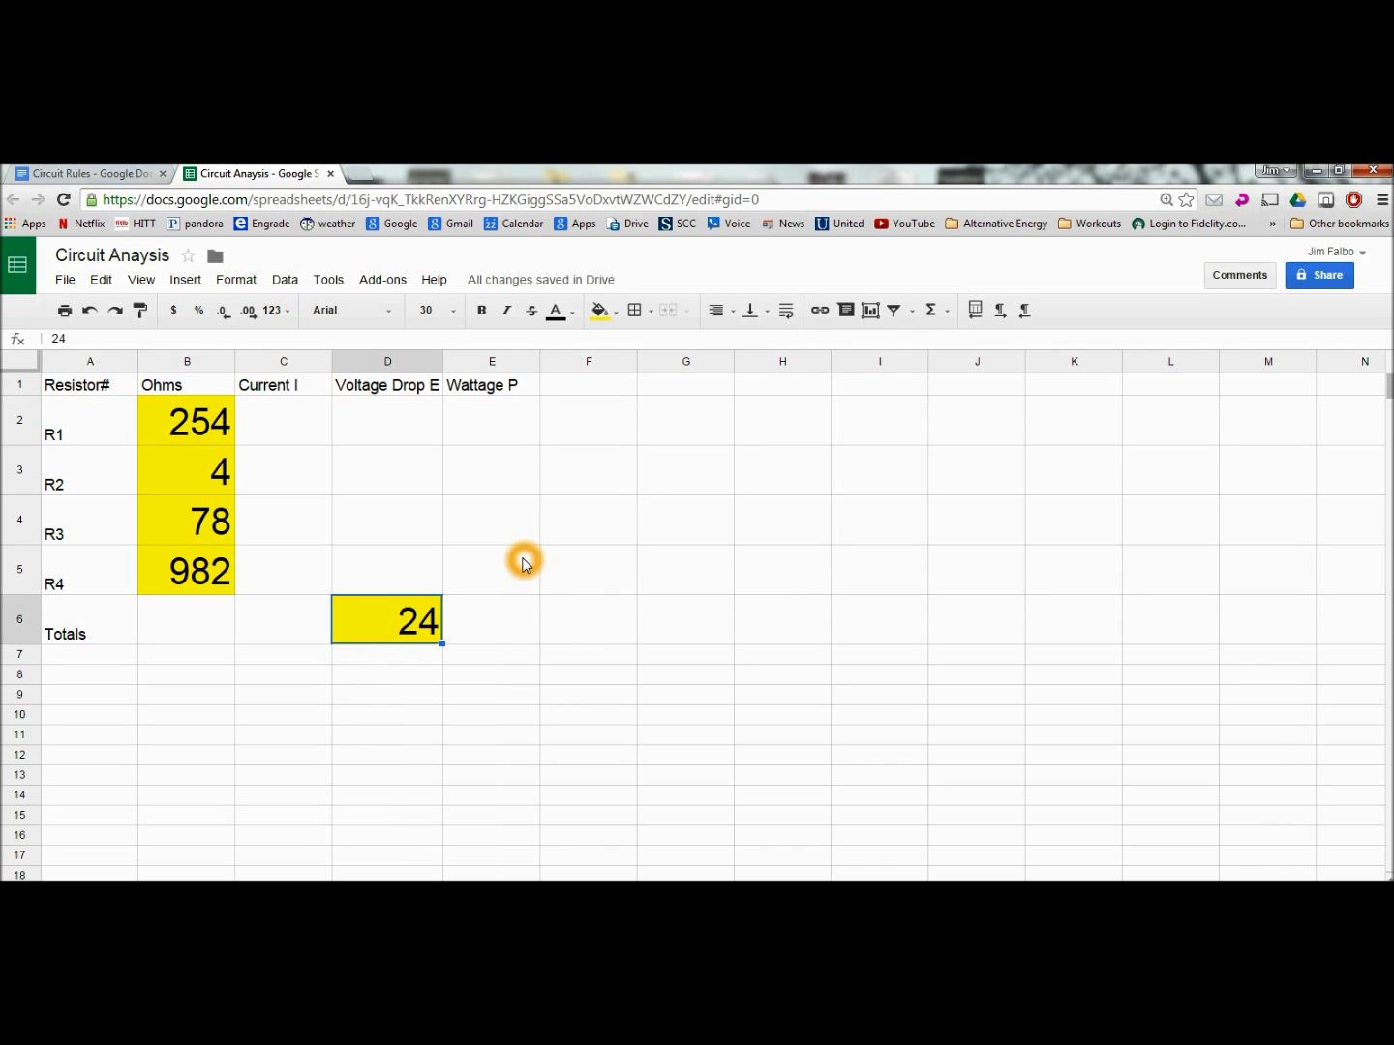
left_click(1338, 170)
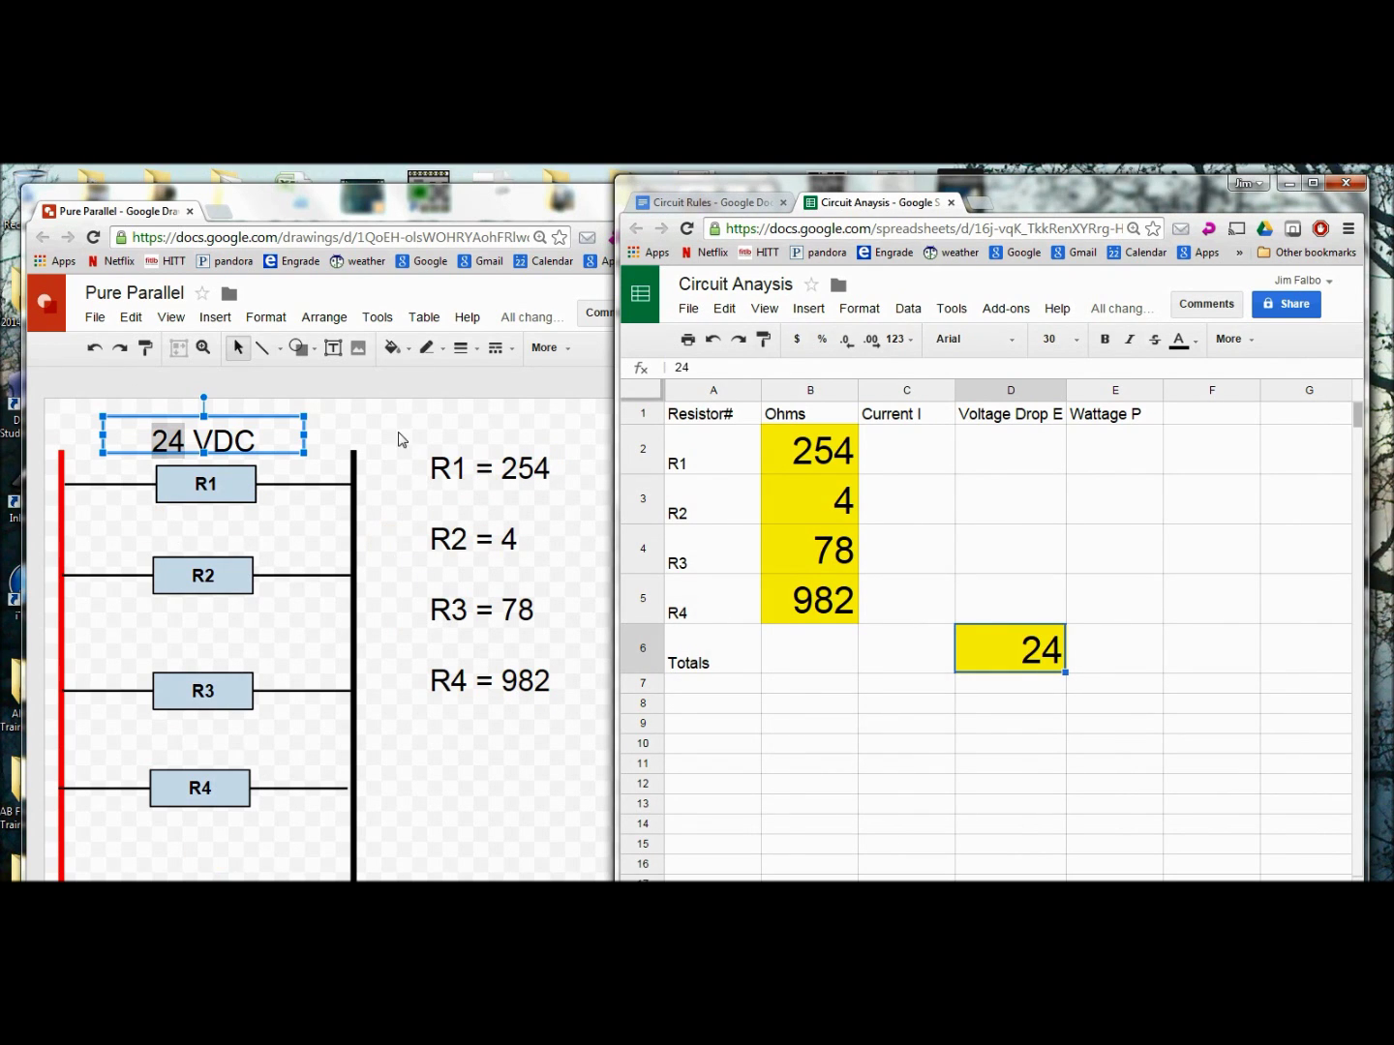
left_click(398, 438)
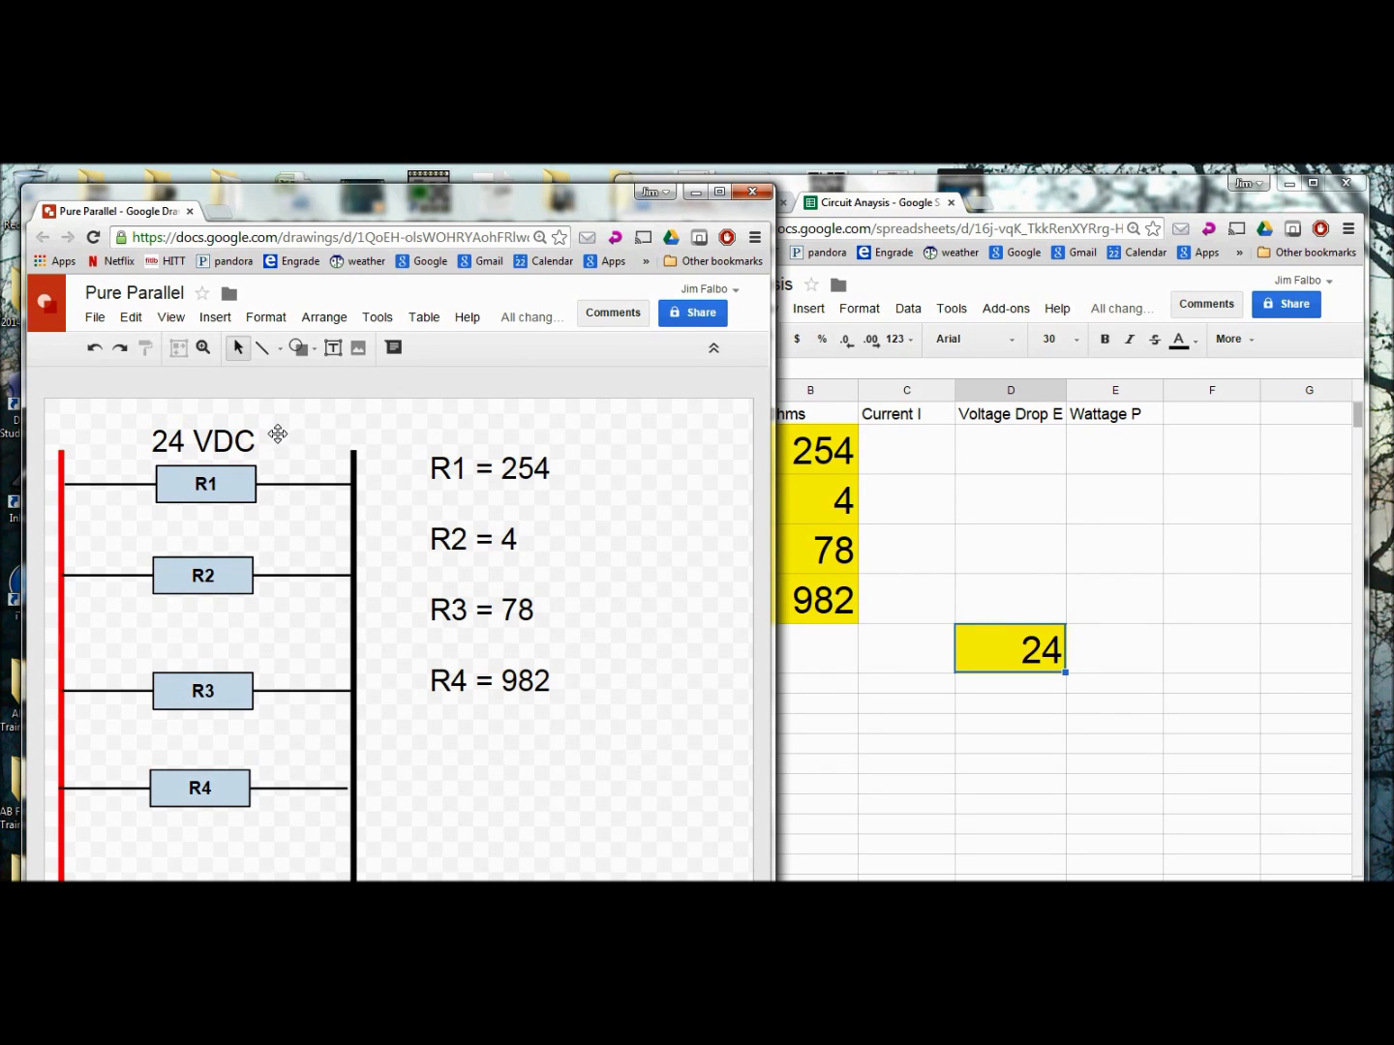
left_click(1004, 649)
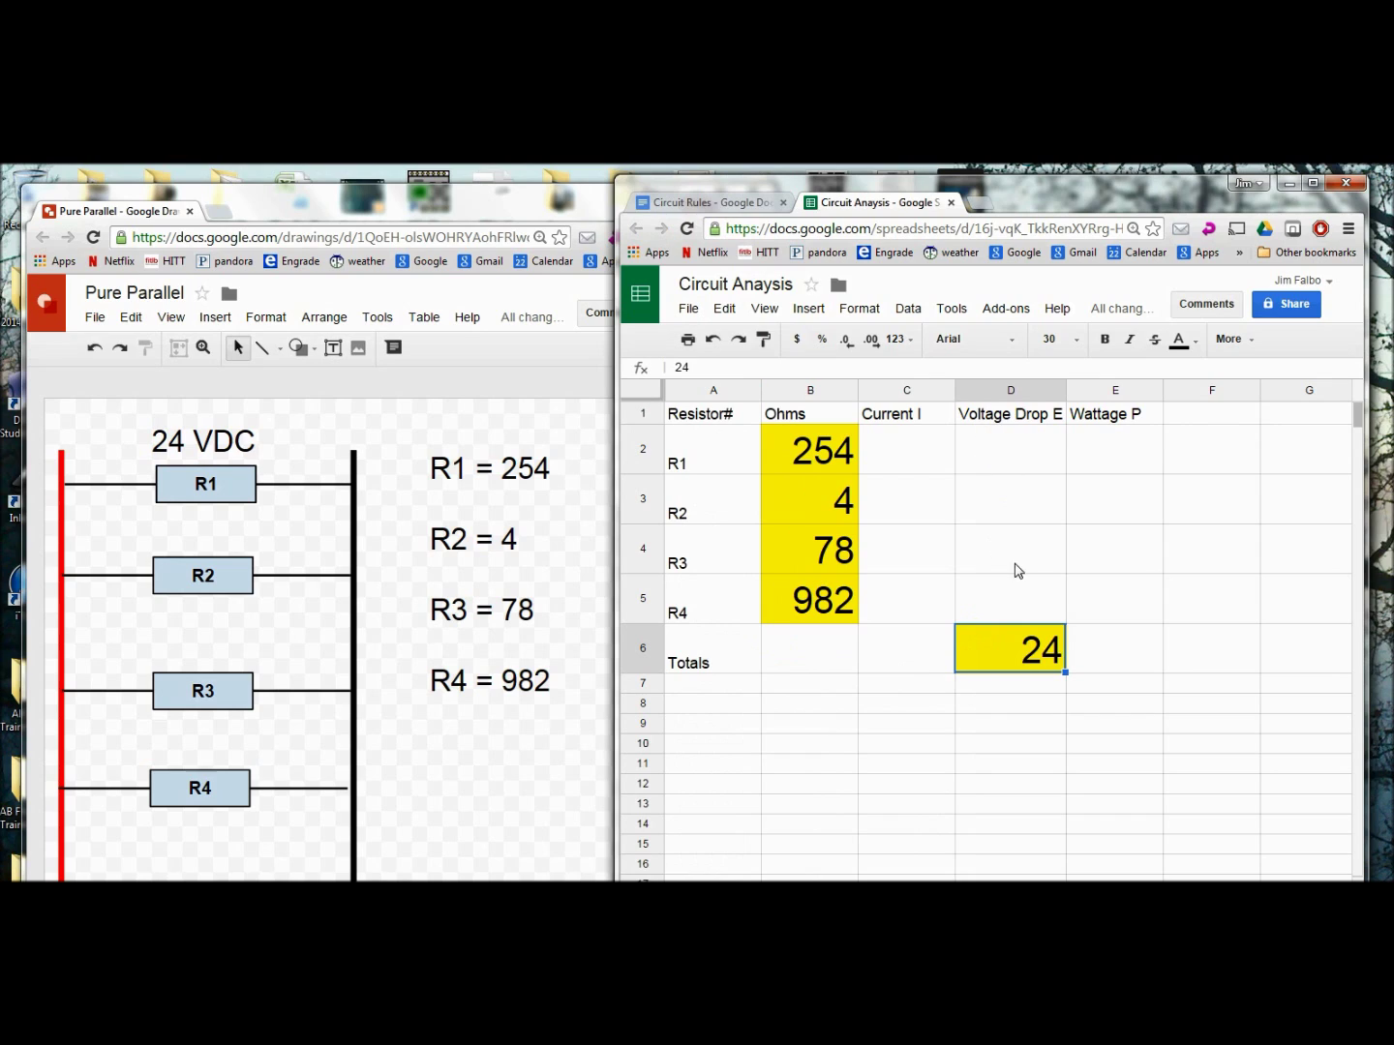
left_click(1005, 457)
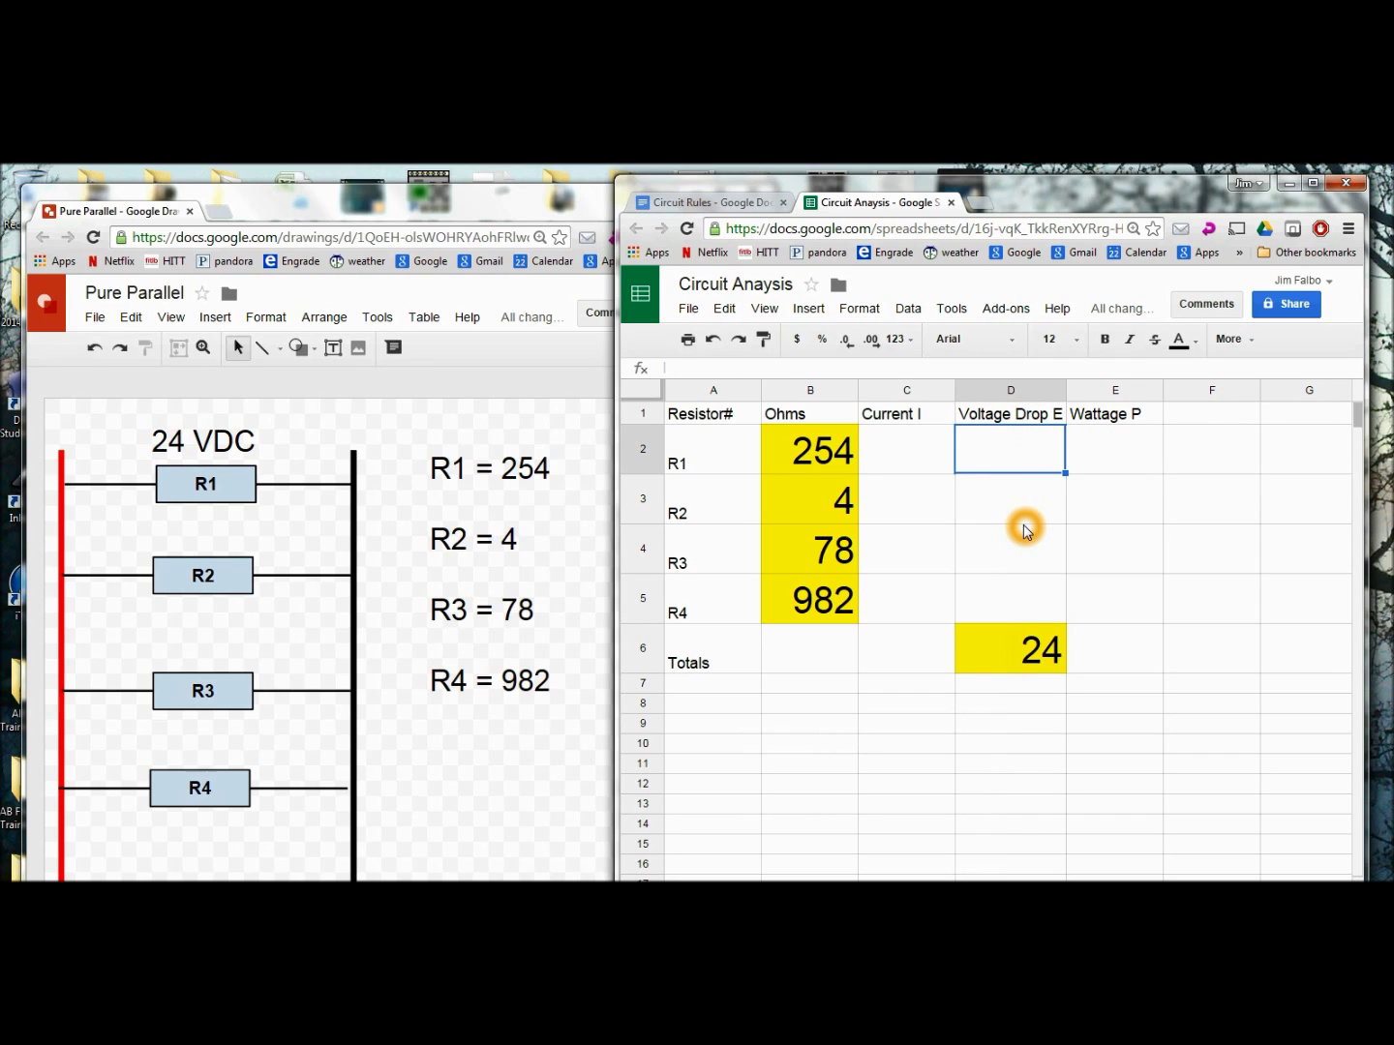
- Enter =D6 in D2 and D3 so R1 and R2 show the 24 V drop
type("=")
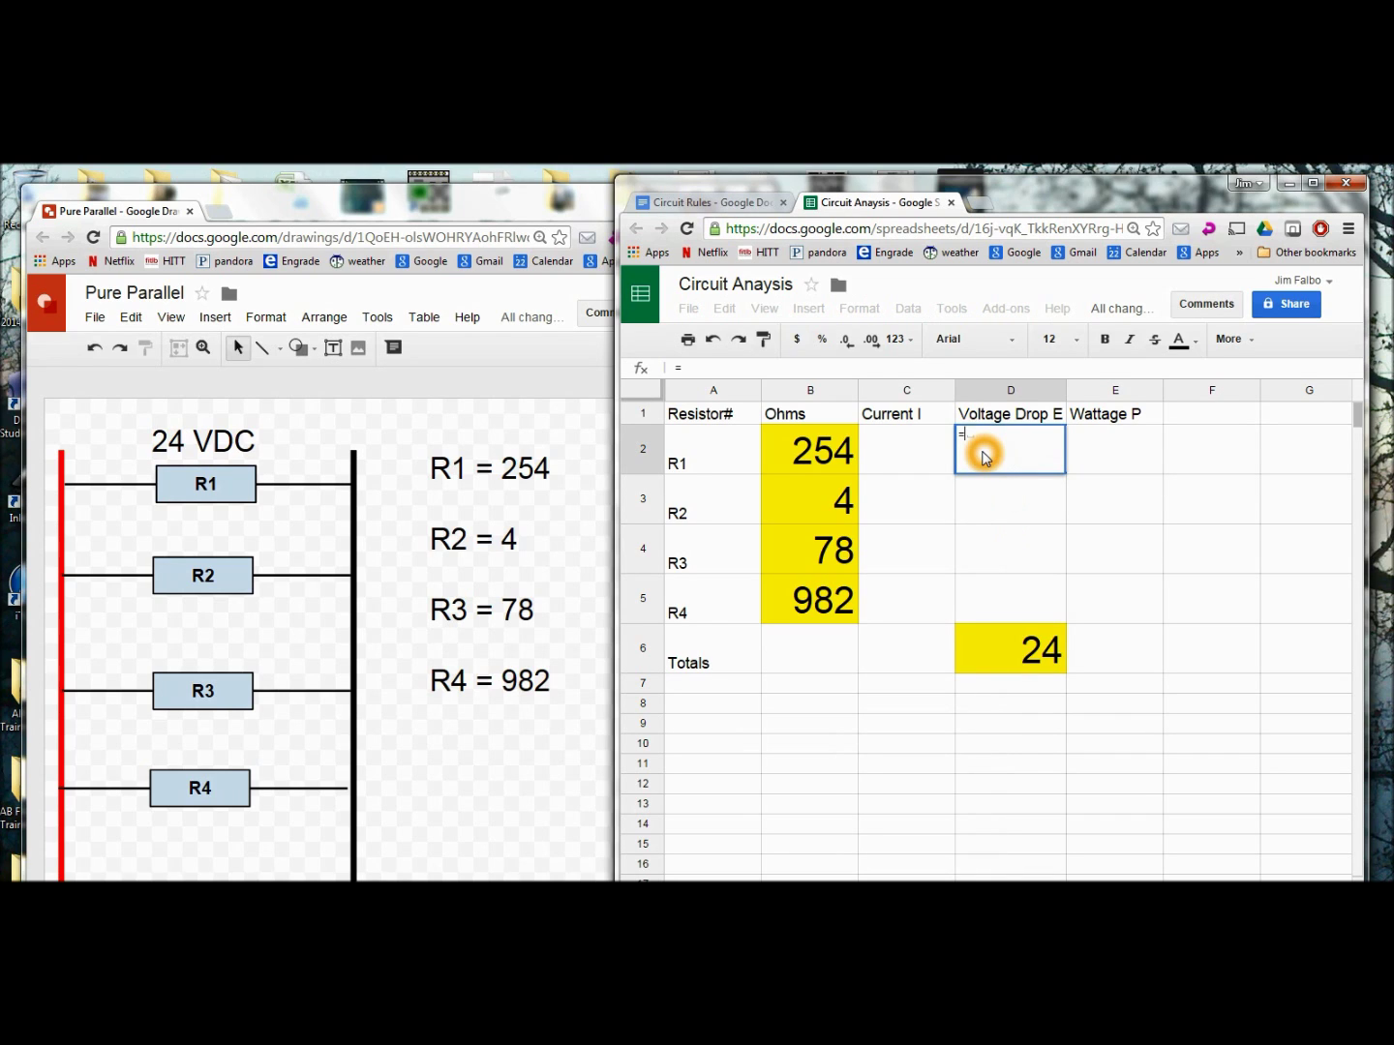
left_click(1007, 659)
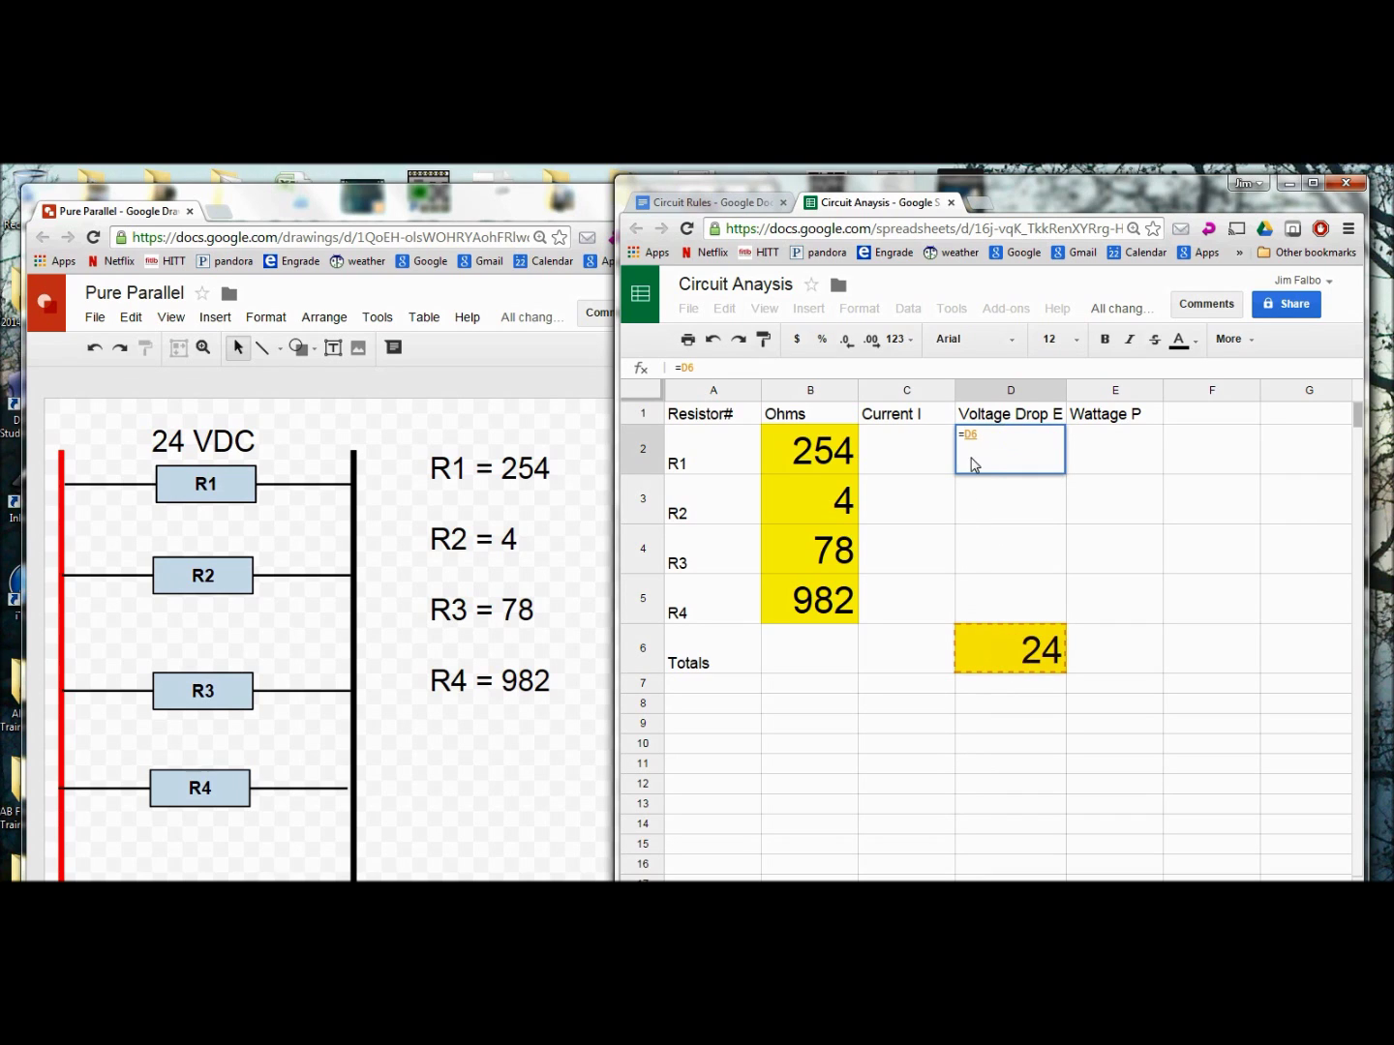
left_click_drag(992, 437, 960, 439)
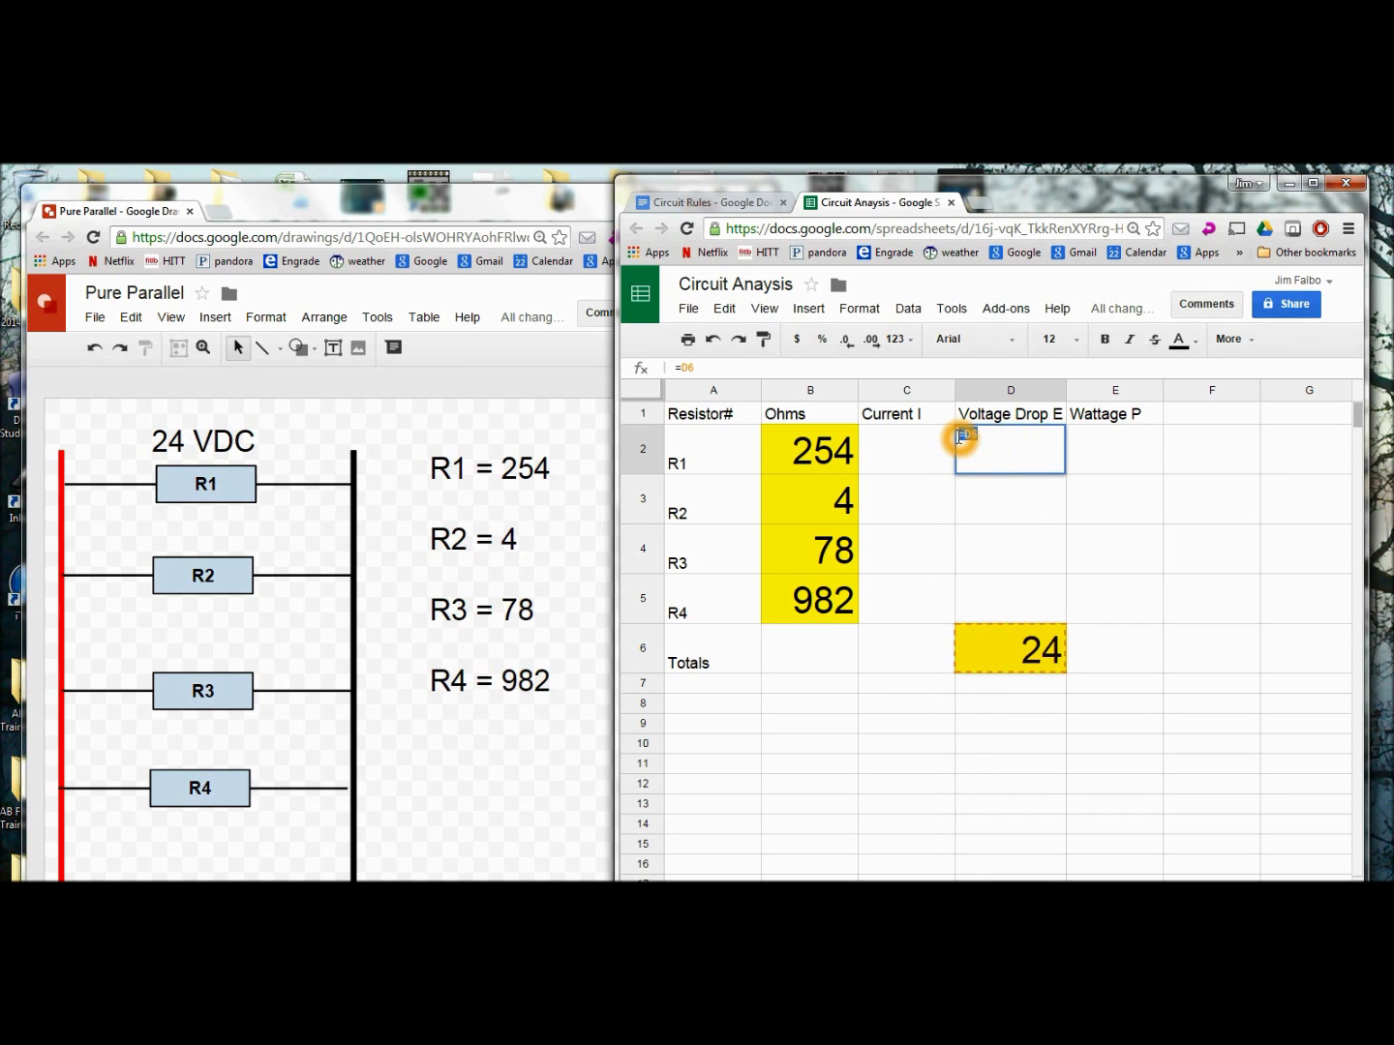
left_click(980, 497)
double_click(1005, 509)
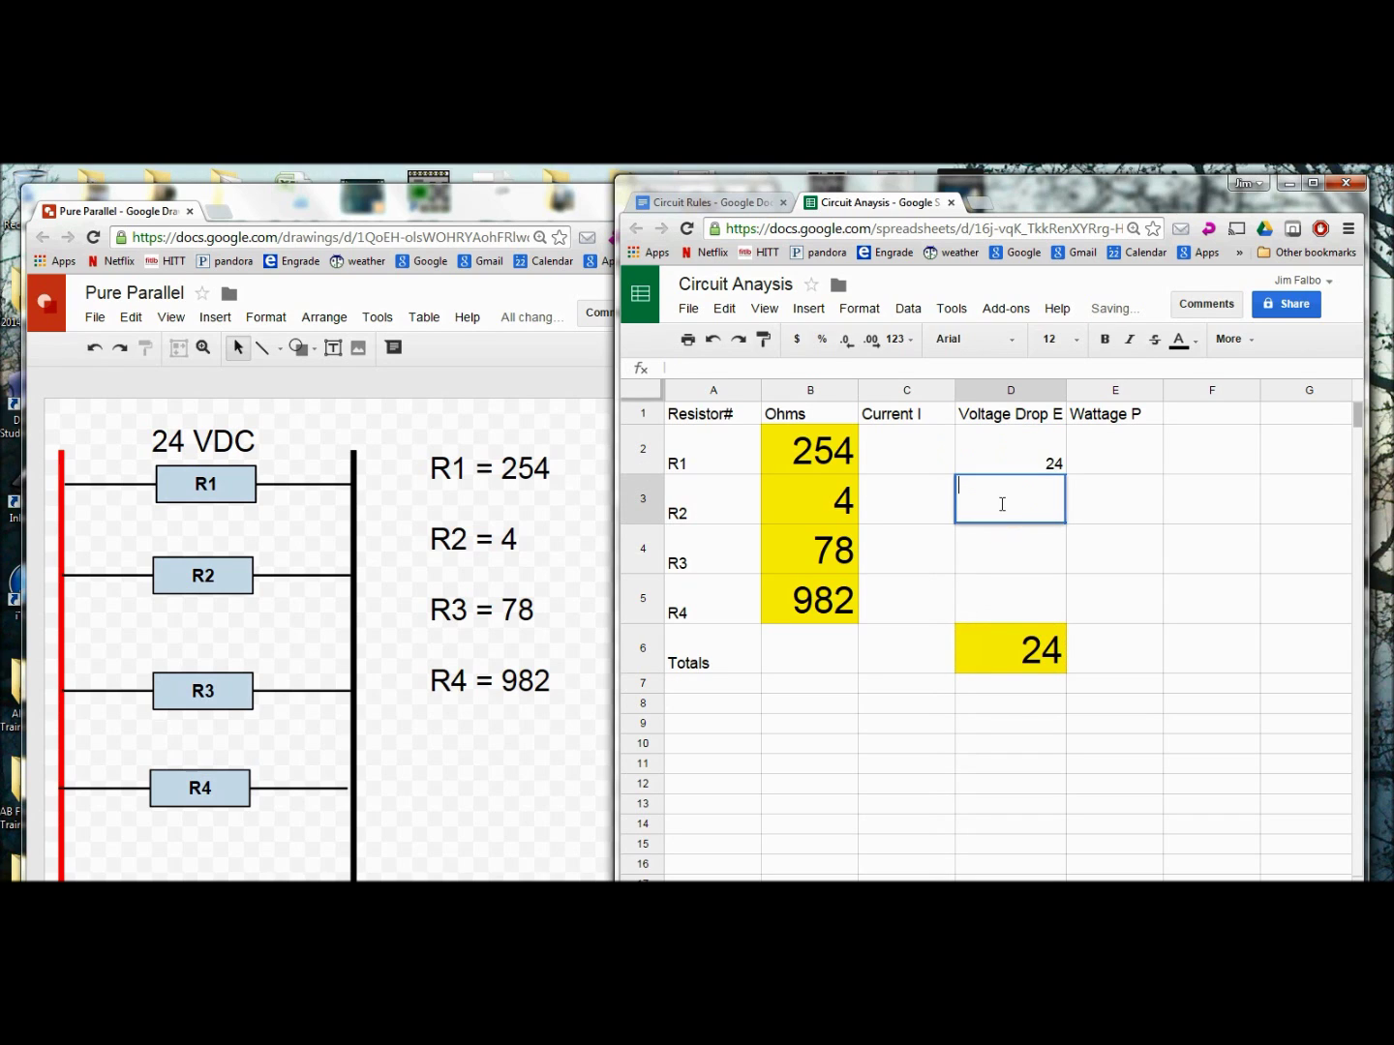
type("=D6")
left_click(1006, 550)
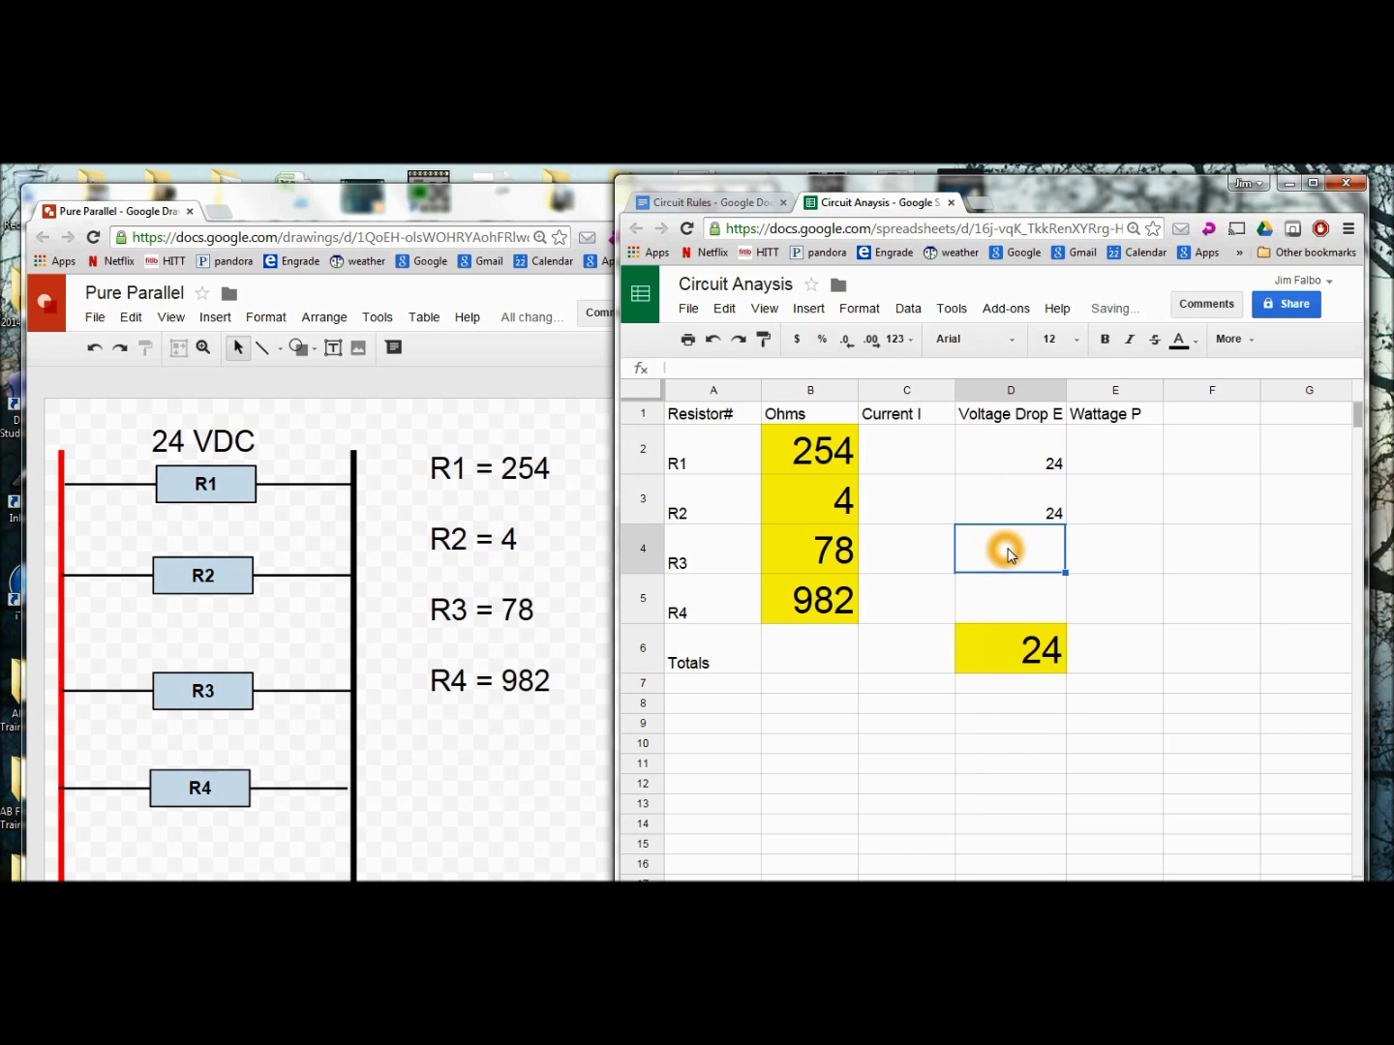
- Set D4 to =D6 and edit cell D5's voltage-drop entry for R4
double_click(1009, 554)
type("=D6")
left_click(1016, 606)
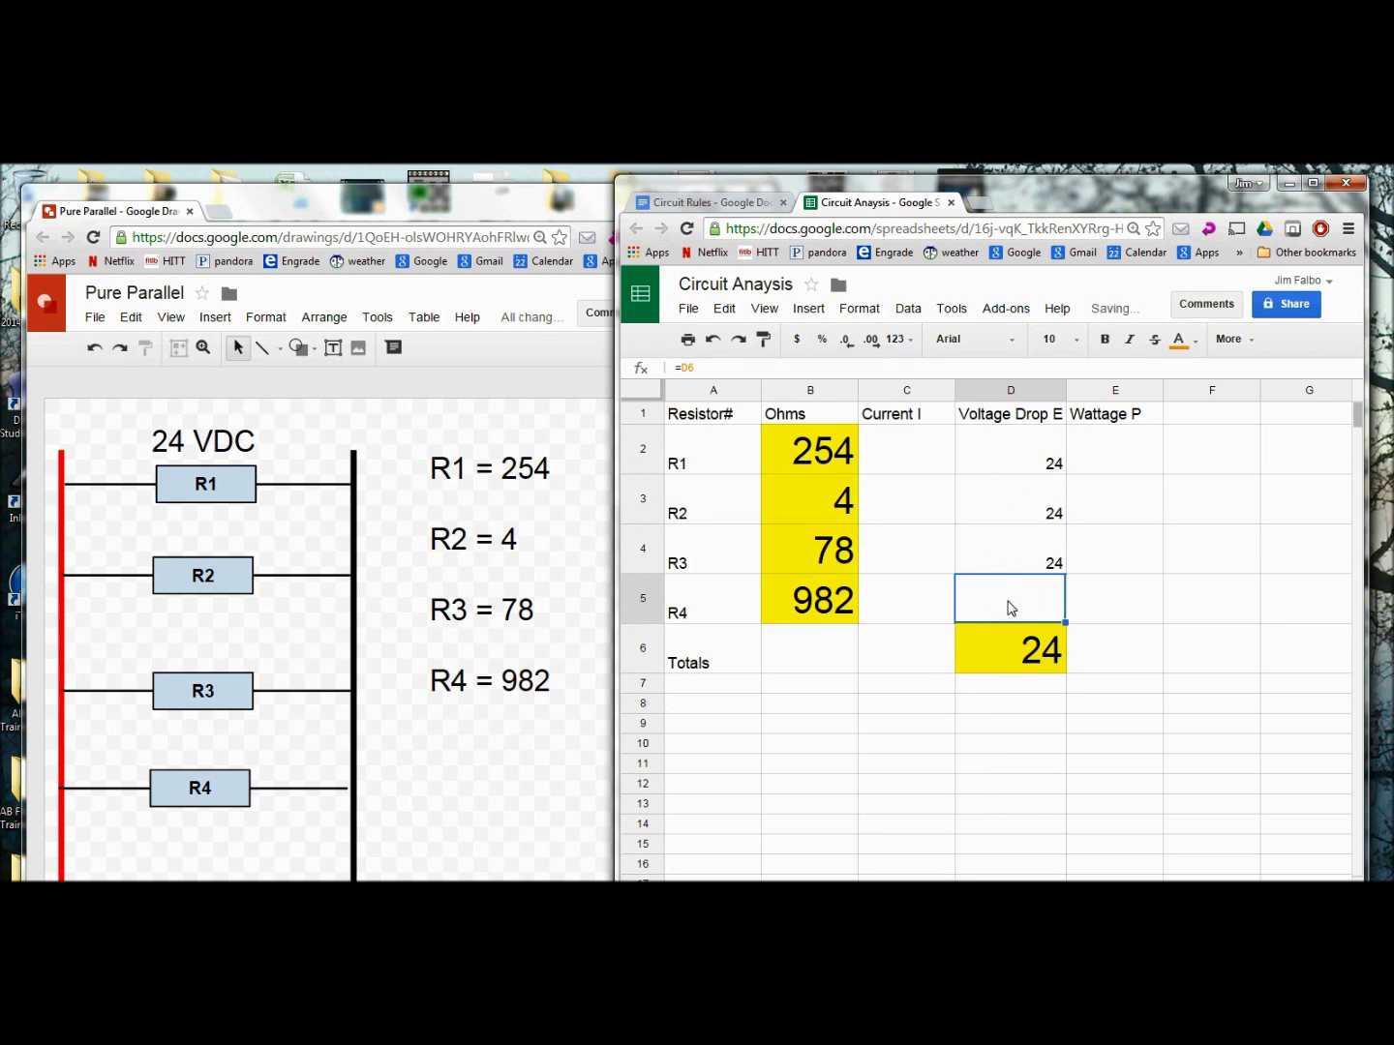
left_click(1016, 746)
left_click(1005, 595)
double_click(1006, 596)
left_click_drag(1002, 595, 939, 591)
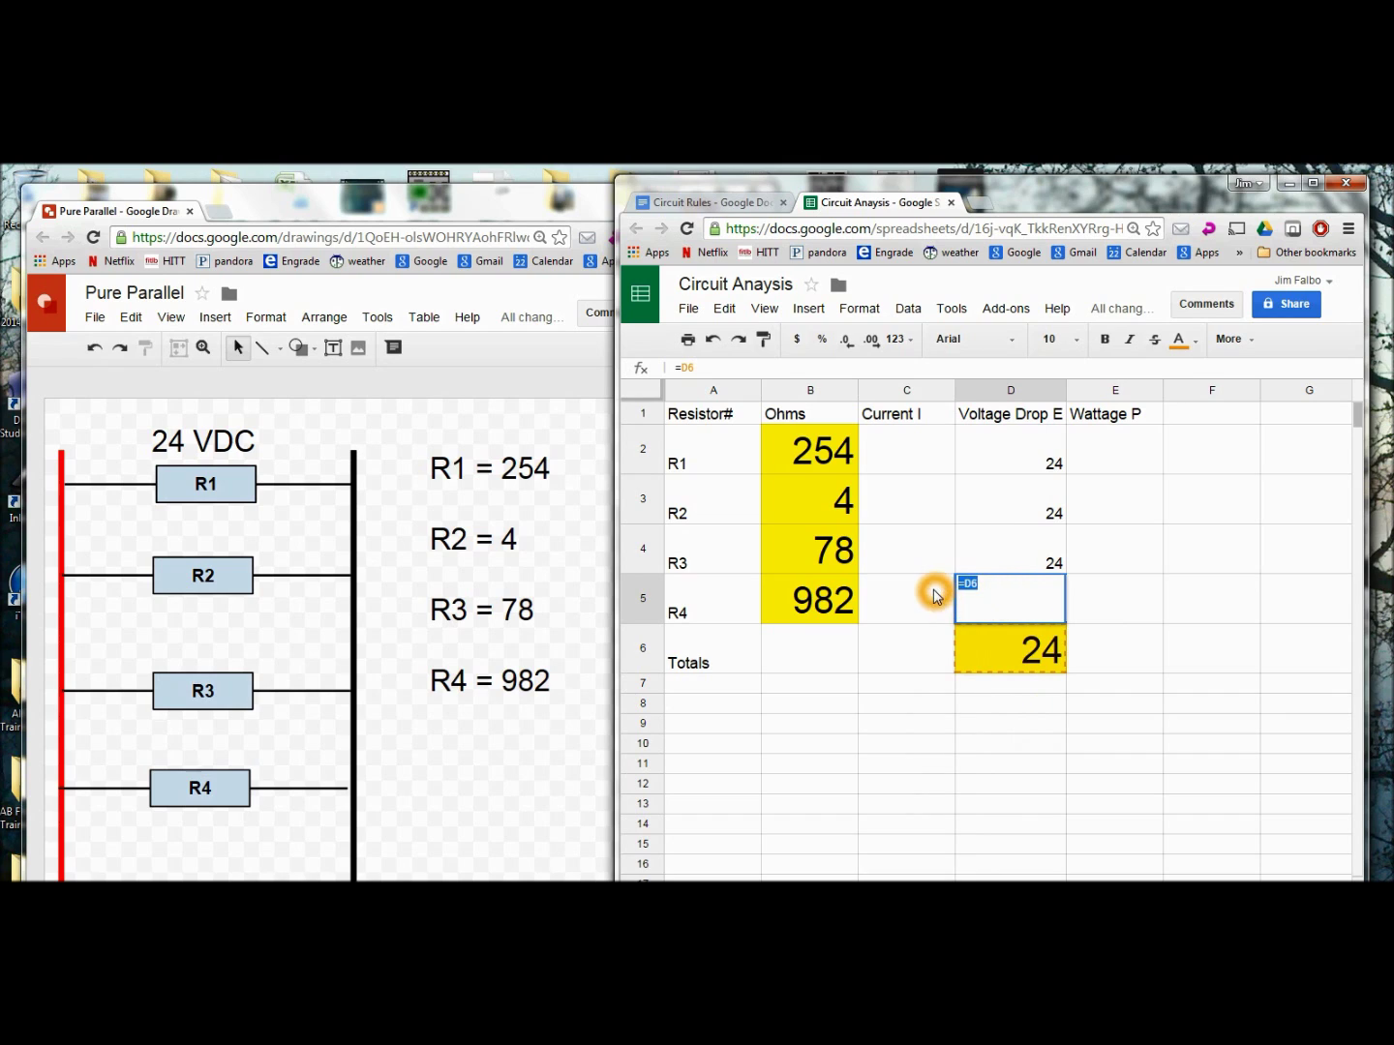
key("BackSpace")
key("Return")
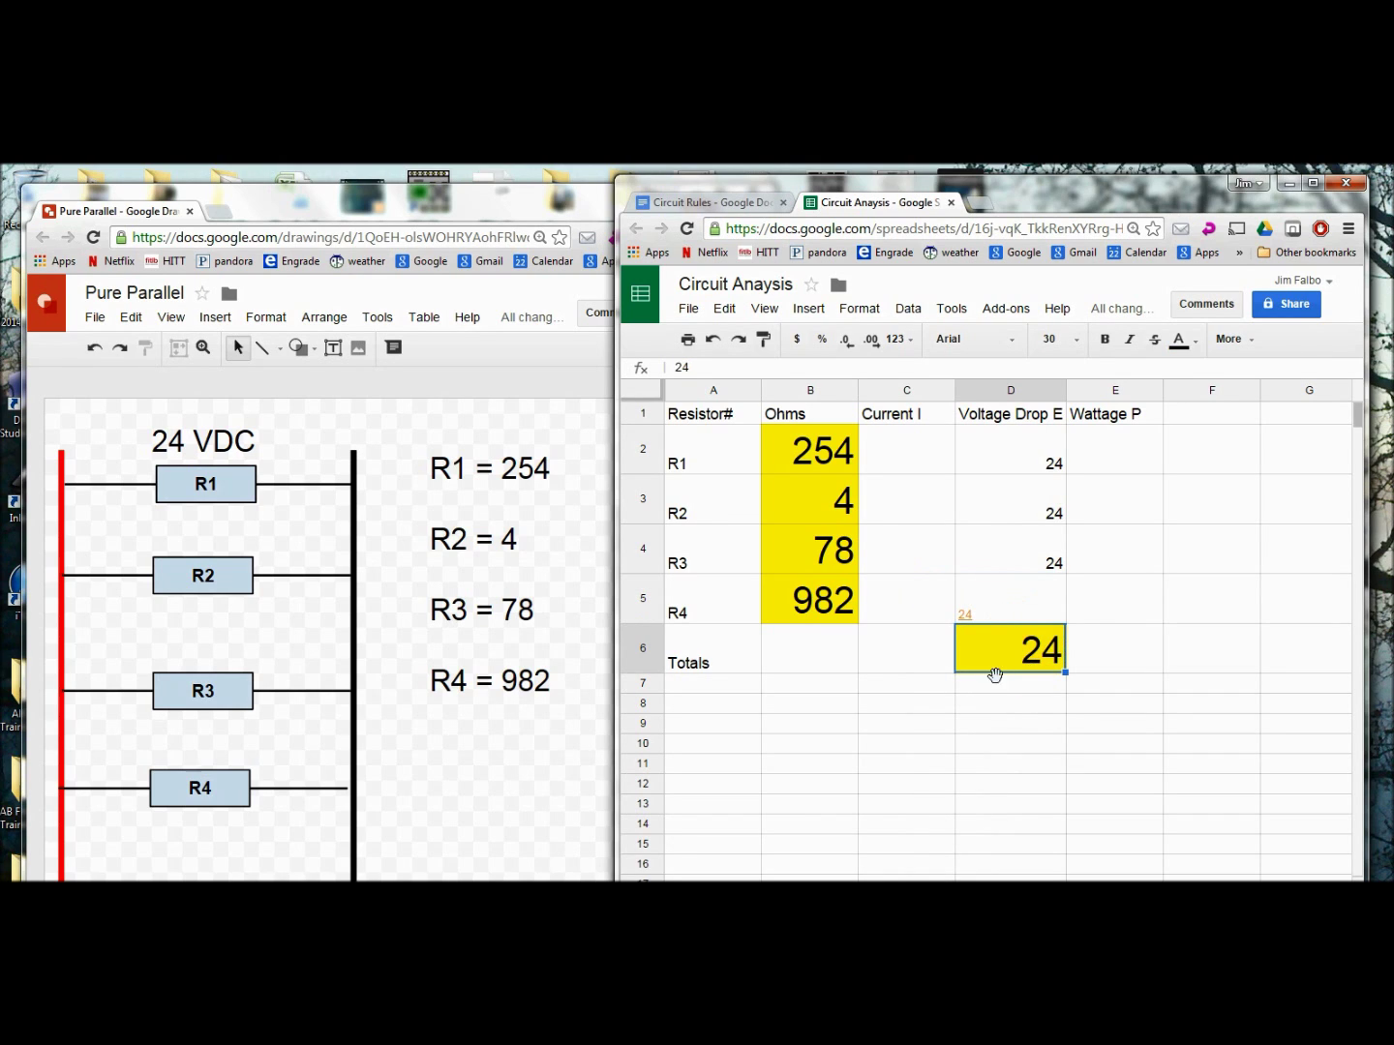
left_click(1031, 610)
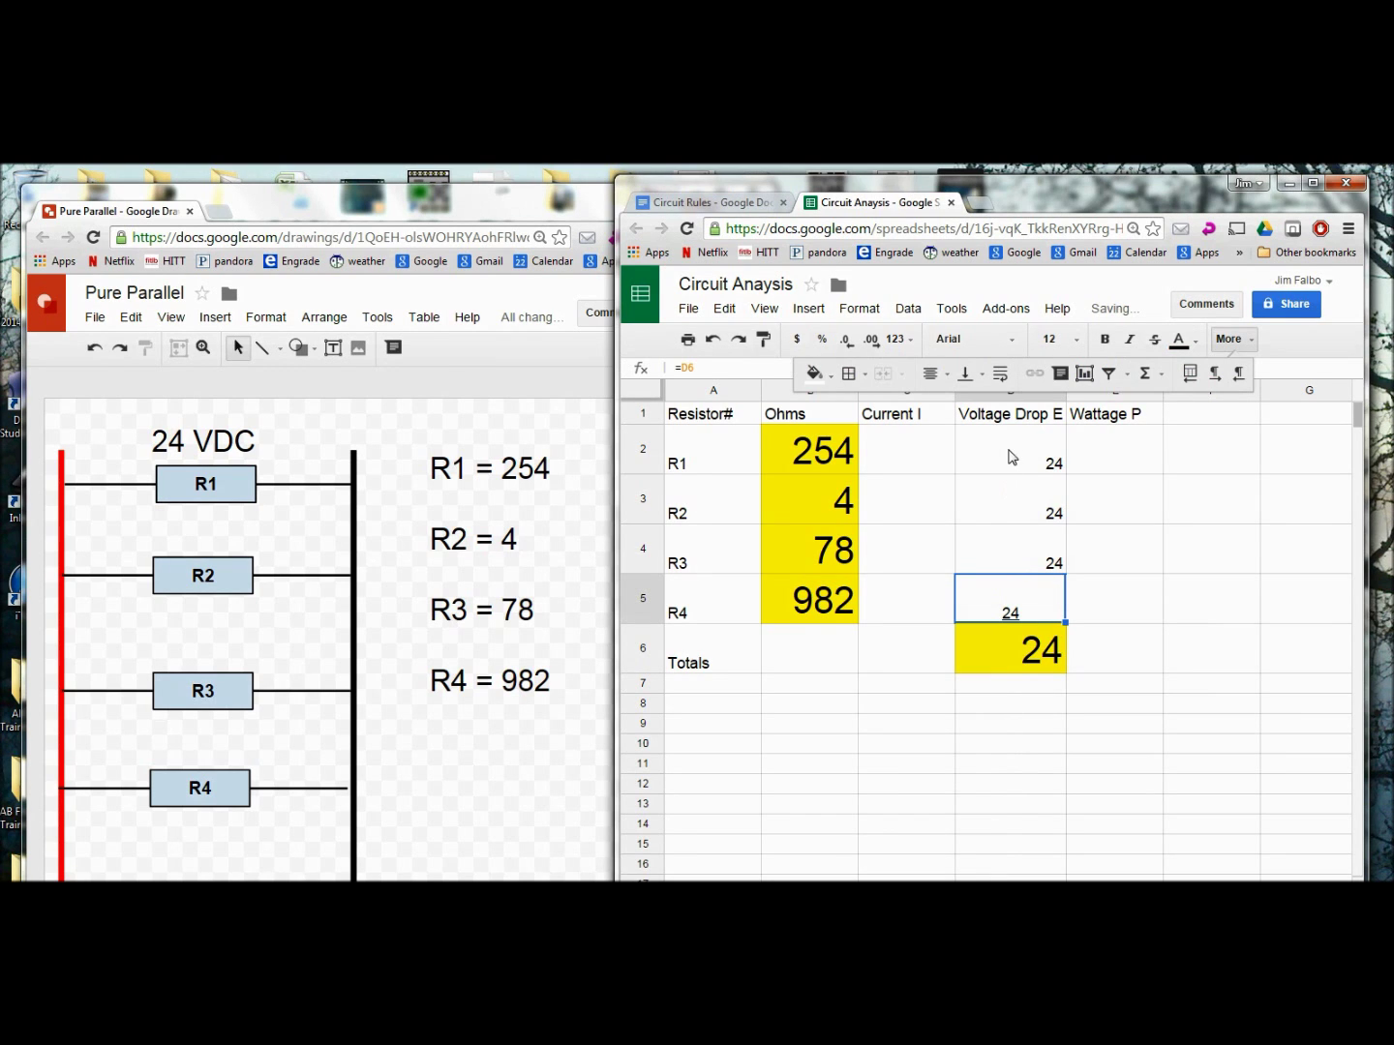
- Centre the four voltage drop values in D2:D5
left_click_drag(1012, 457, 1028, 596)
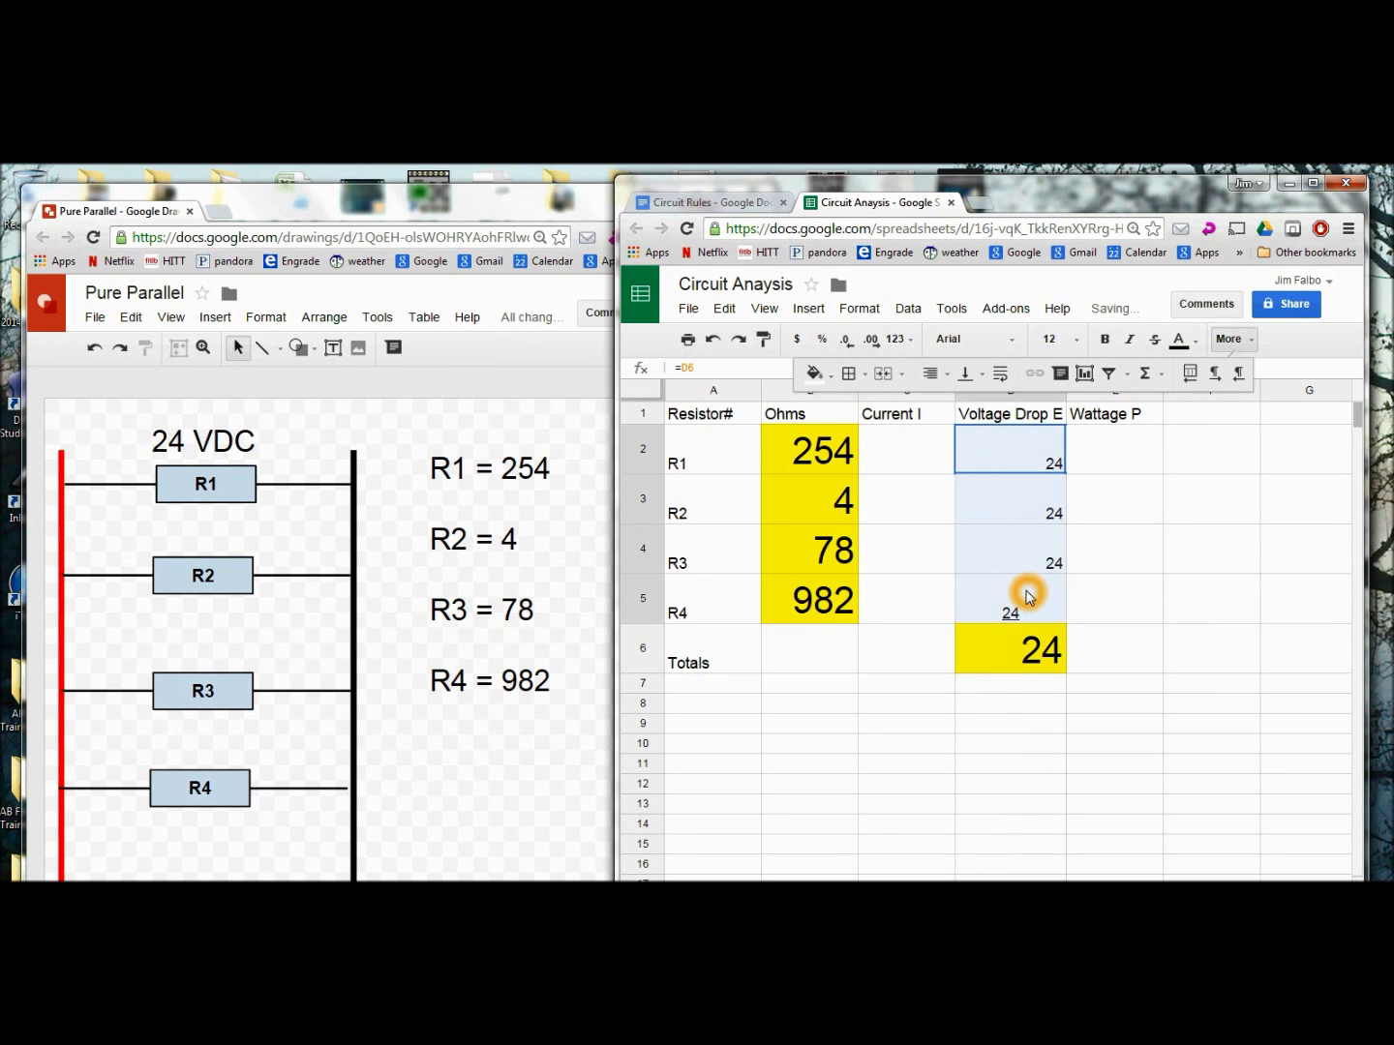
left_click(927, 373)
left_click(963, 404)
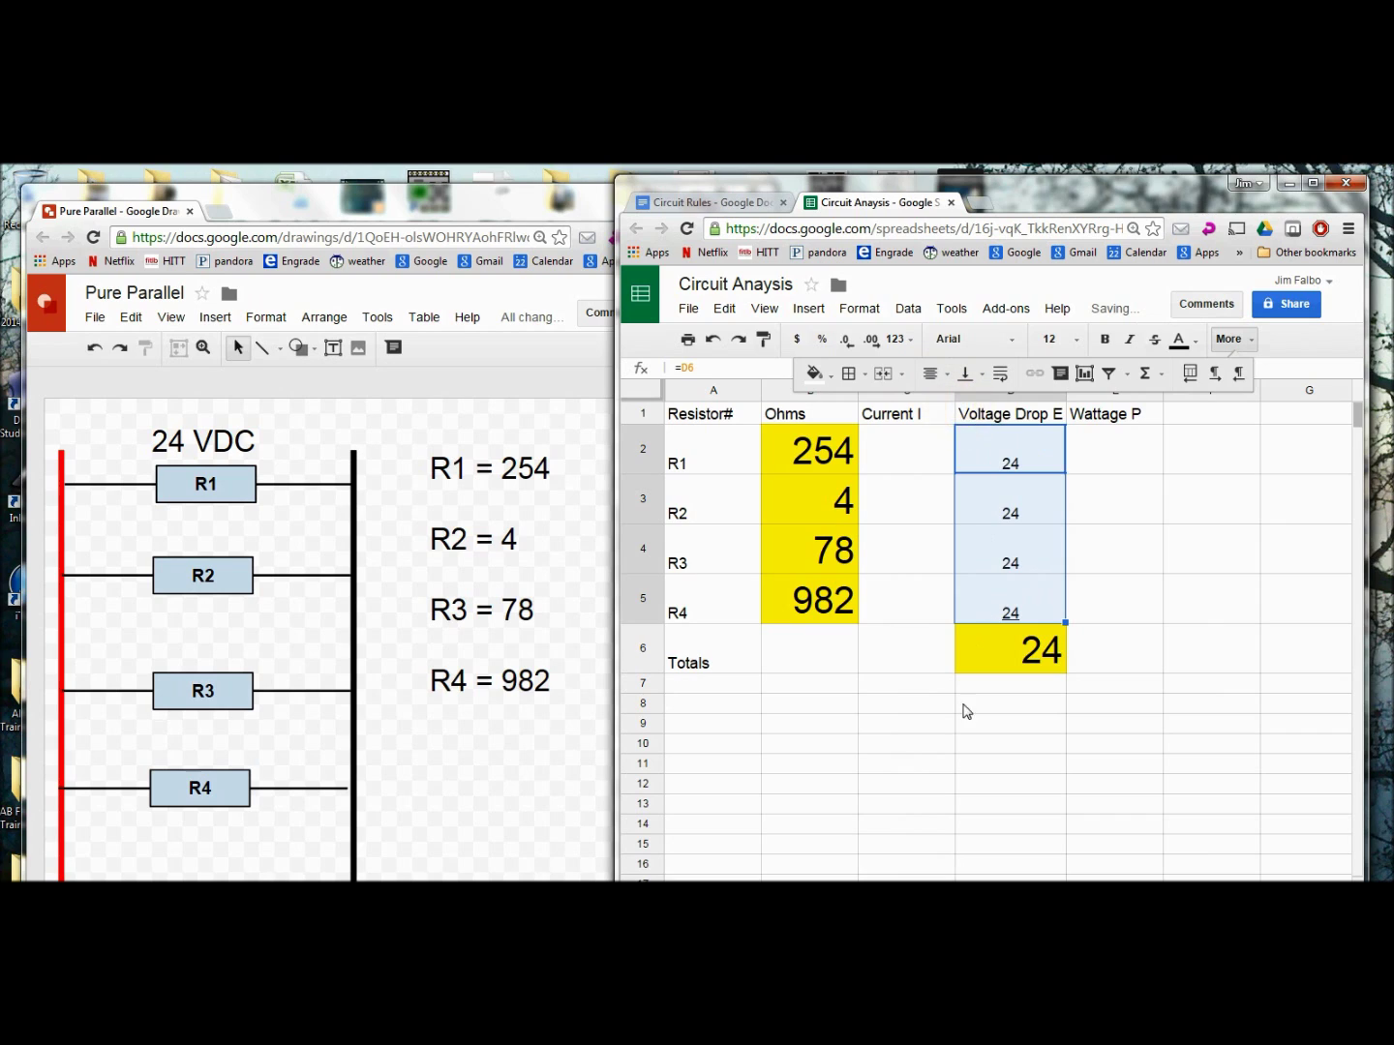
left_click(935, 727)
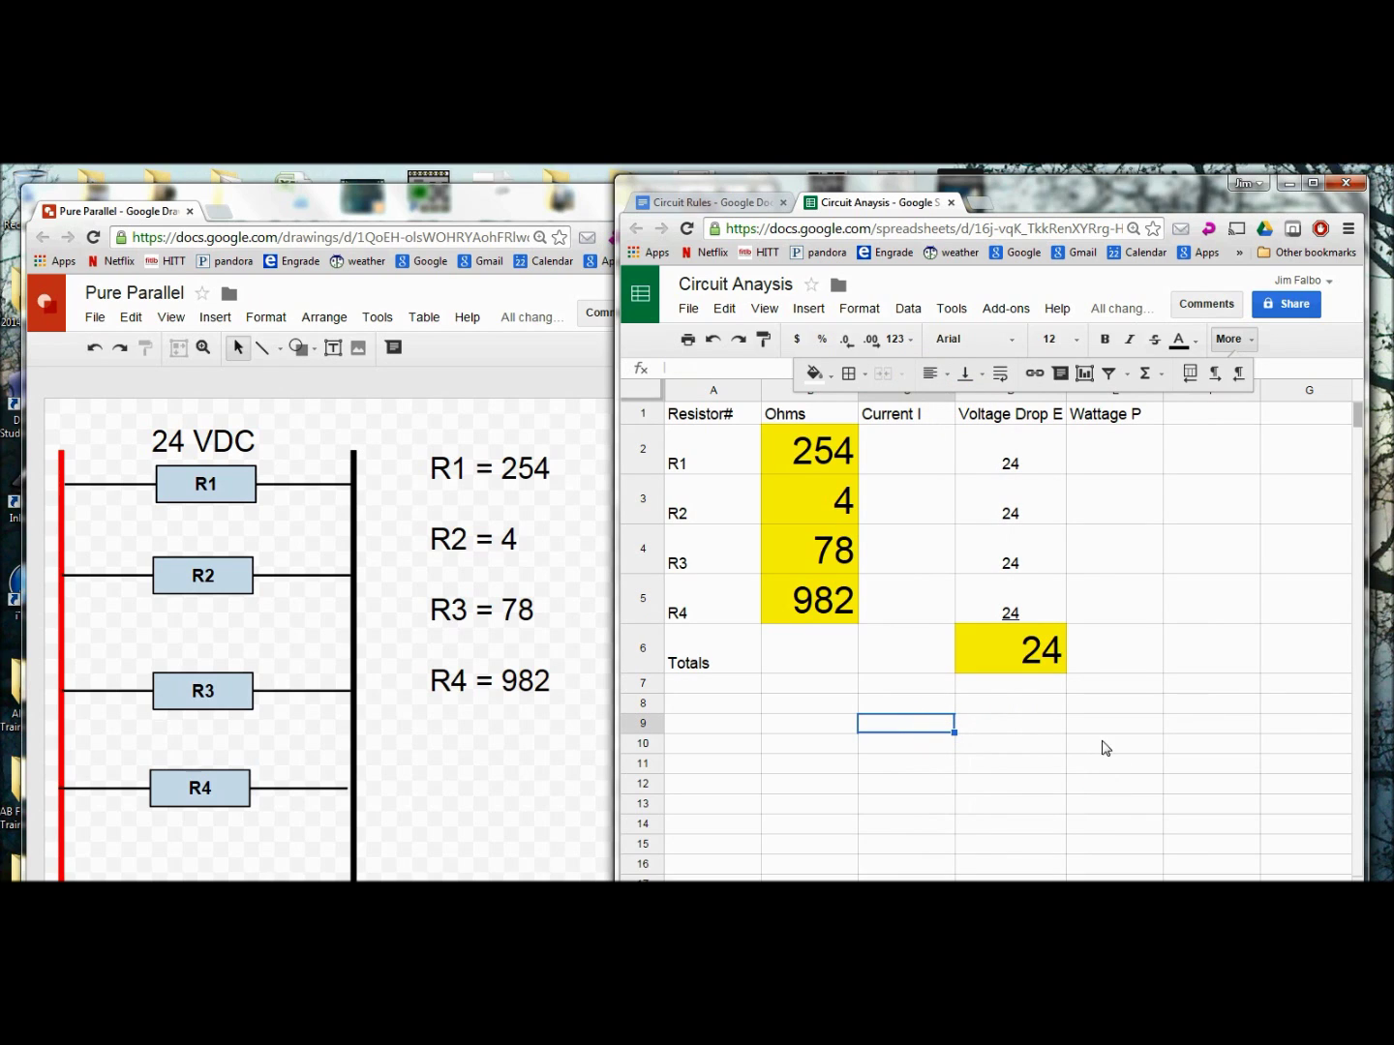
- Test the D6 total with 44, undo back to 24, then bring up Circuit Rules
left_click(1002, 654)
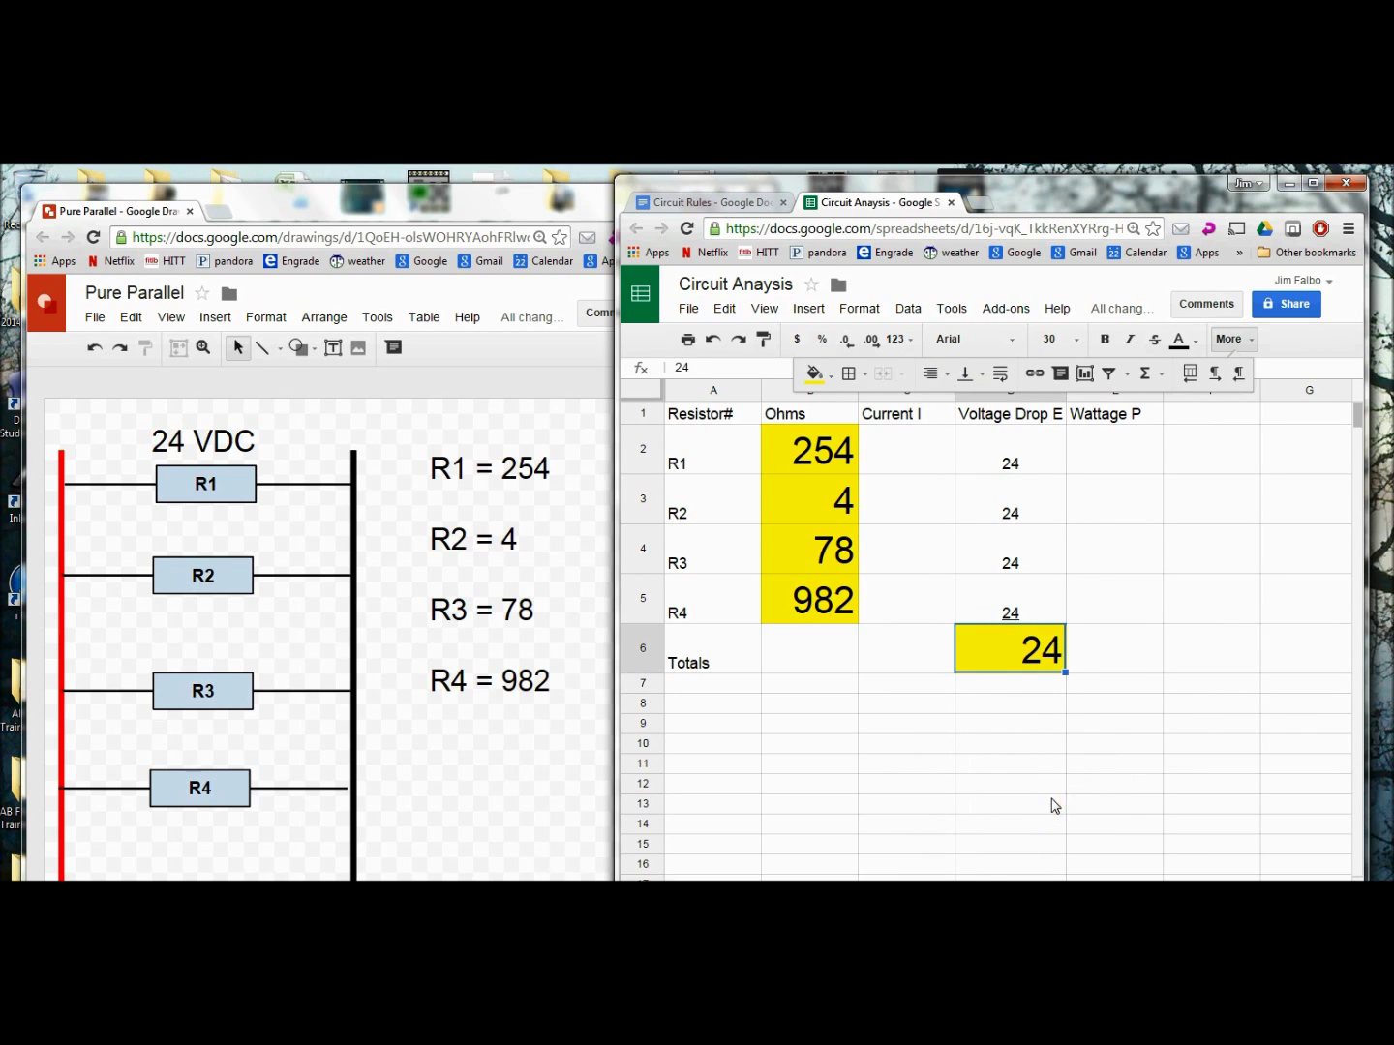
type("44")
key("Return")
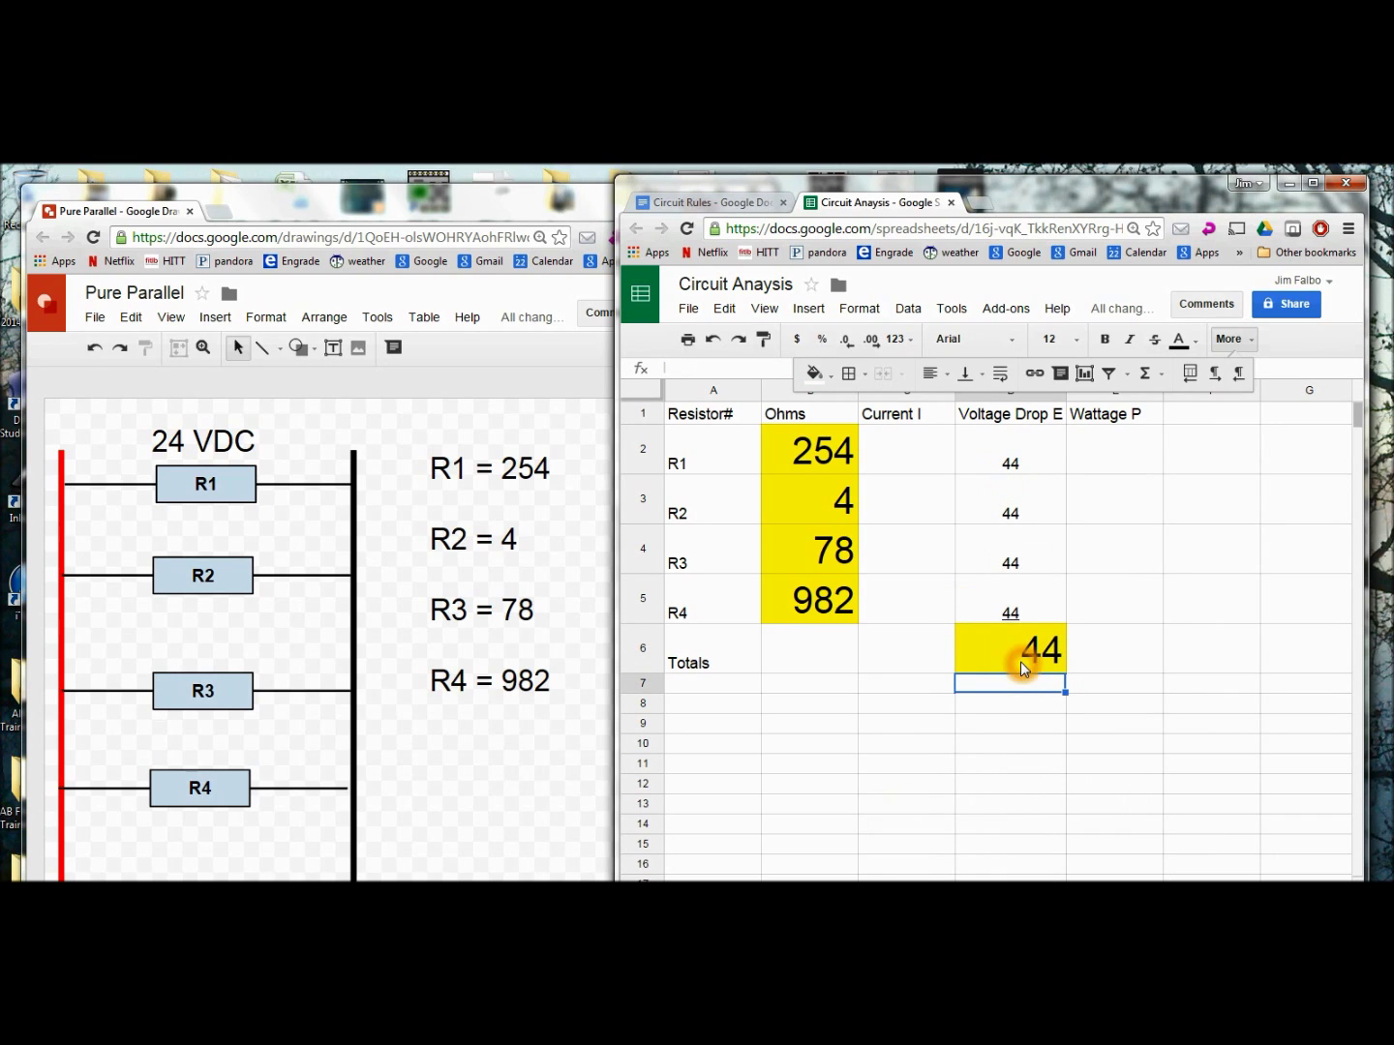
left_click(713, 339)
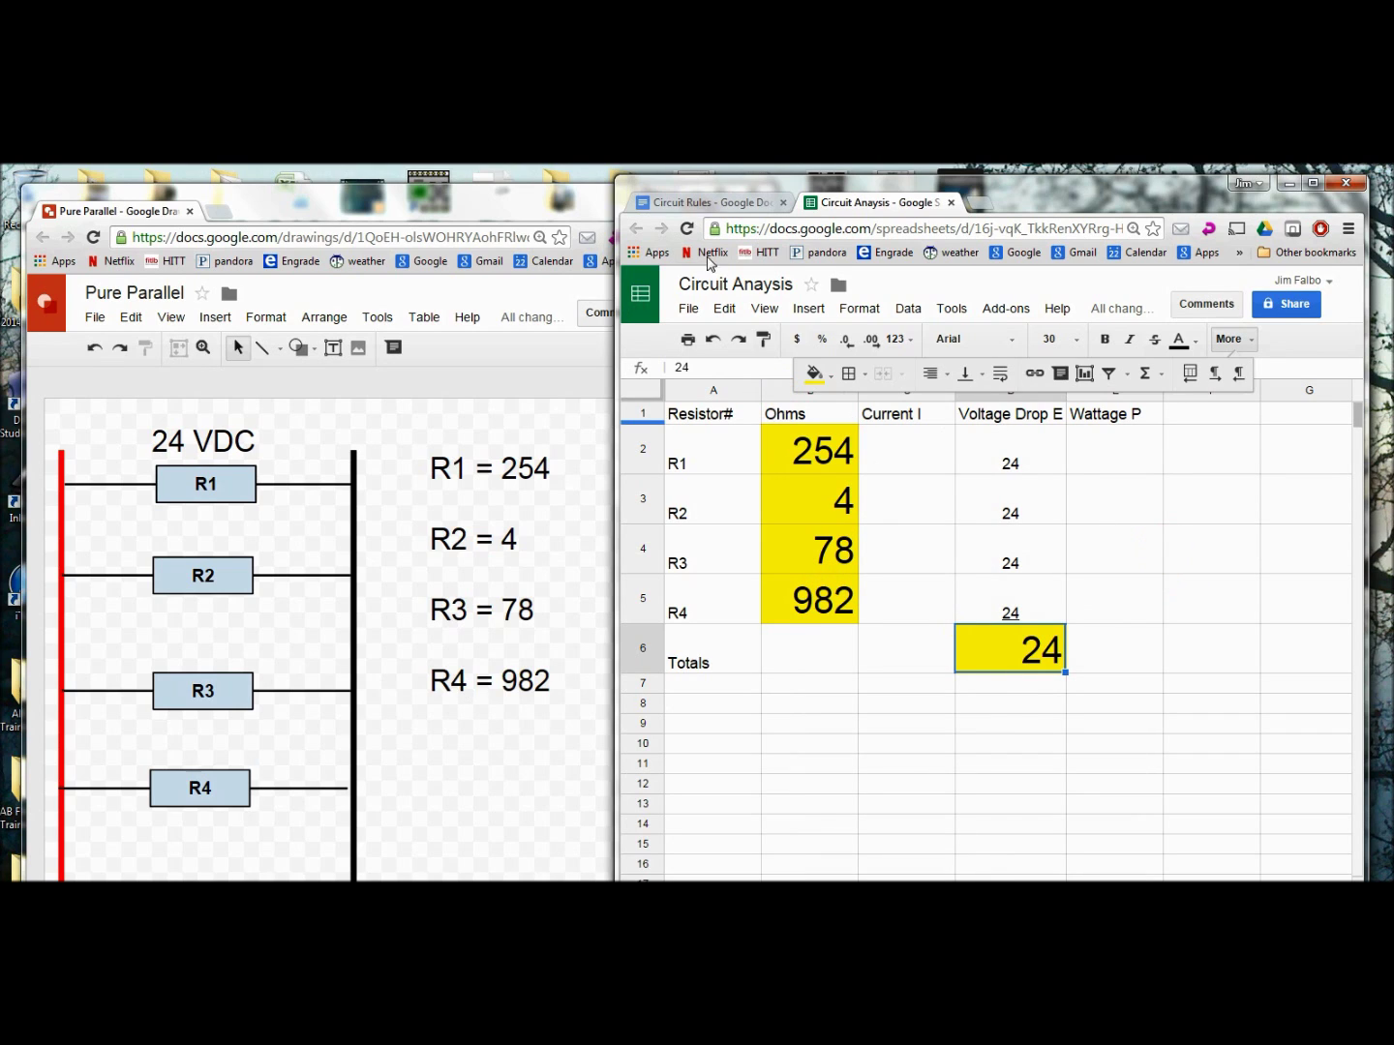
left_click(726, 205)
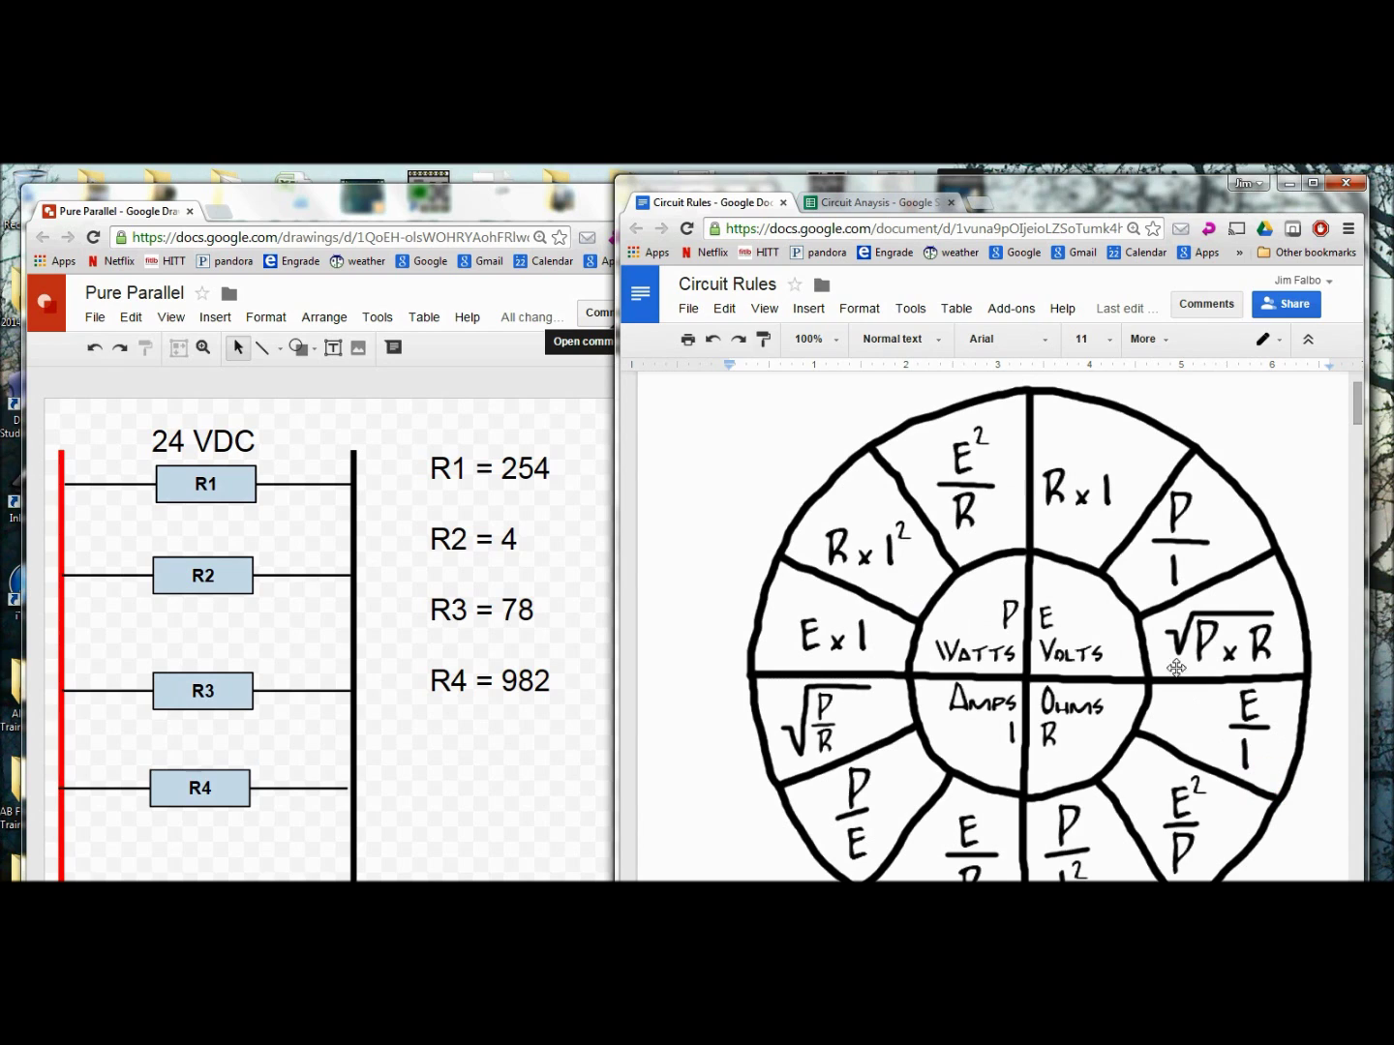
left_click(867, 202)
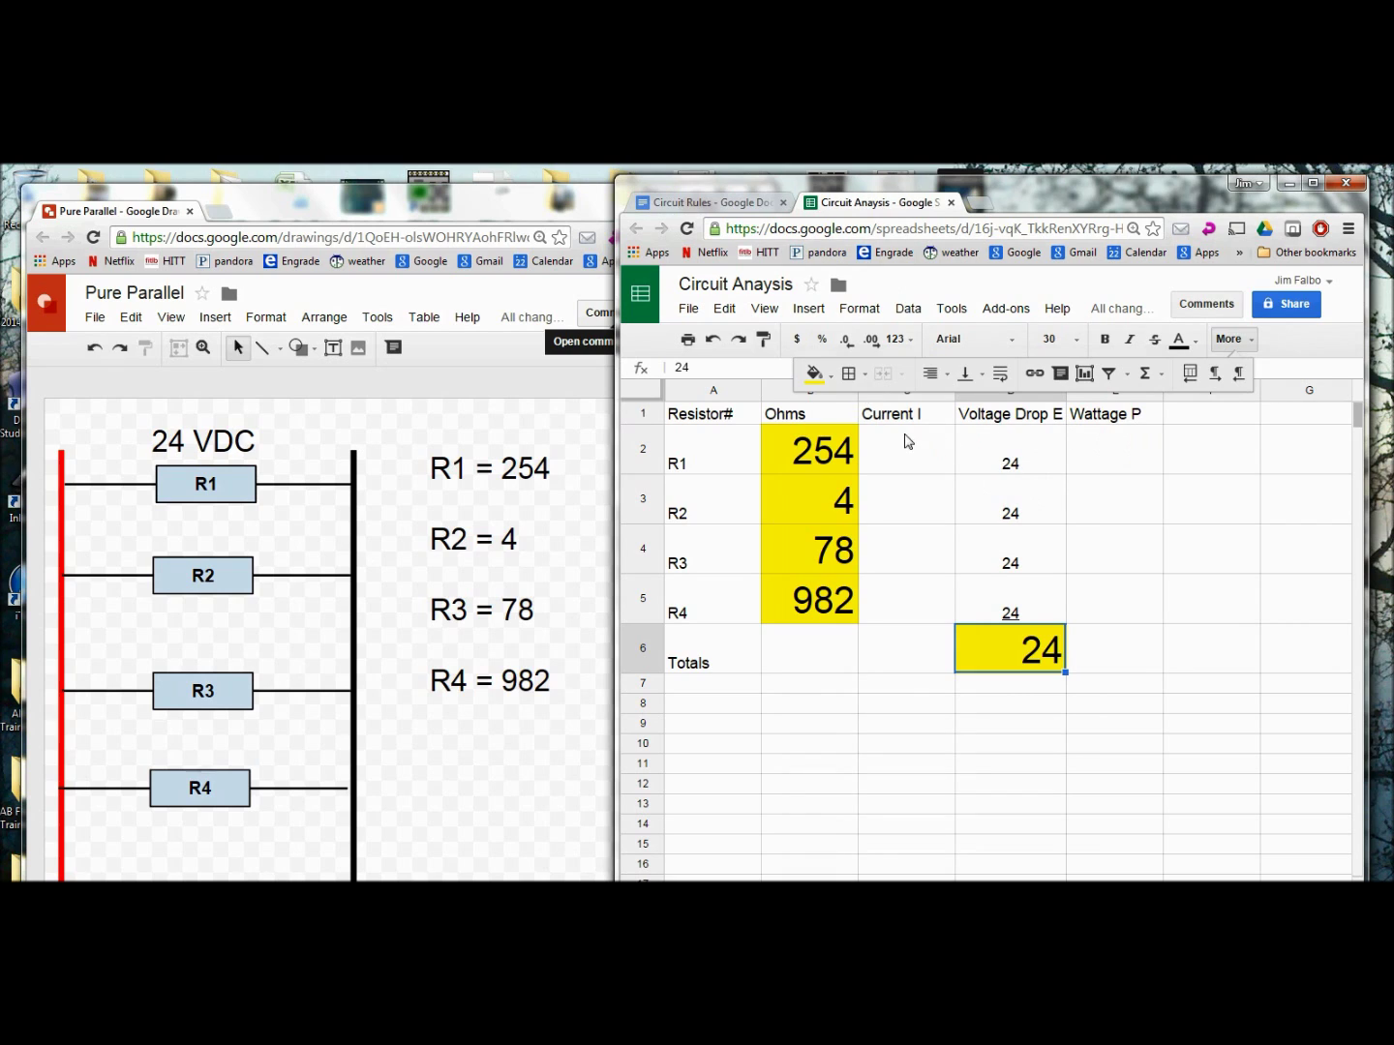
left_click(724, 203)
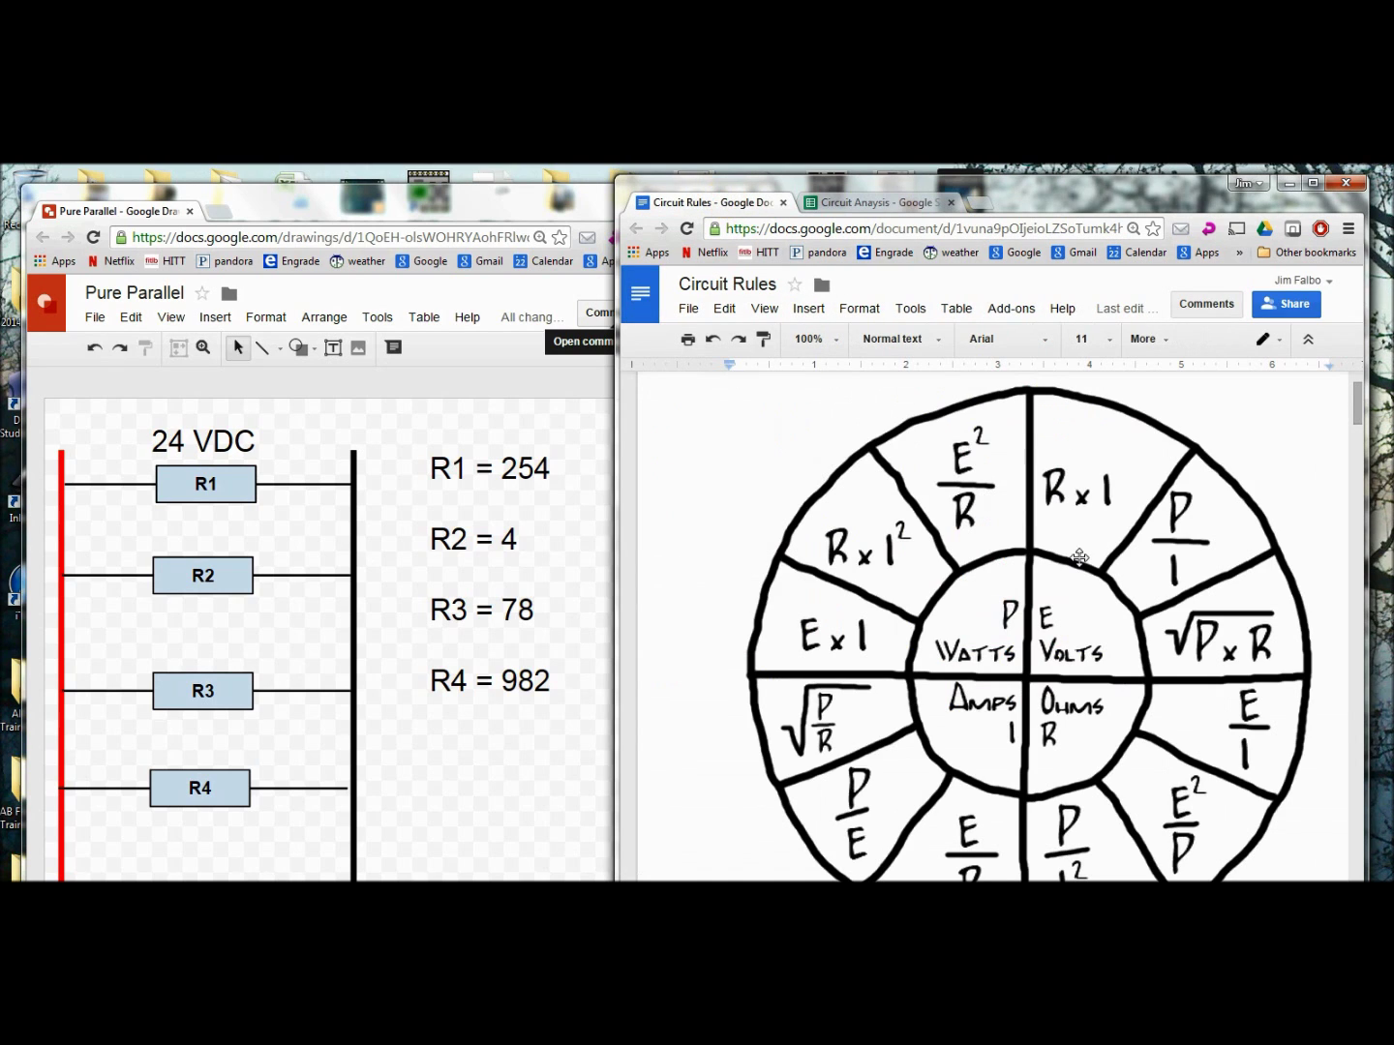
left_click(959, 641)
mouse_move(959, 638)
left_mouse_down()
mouse_move(958, 444)
mouse_move(960, 509)
left_mouse_up()
left_click(969, 528)
left_click(973, 520)
left_click(968, 449)
left_click(978, 452)
left_click(976, 525)
left_click(973, 527)
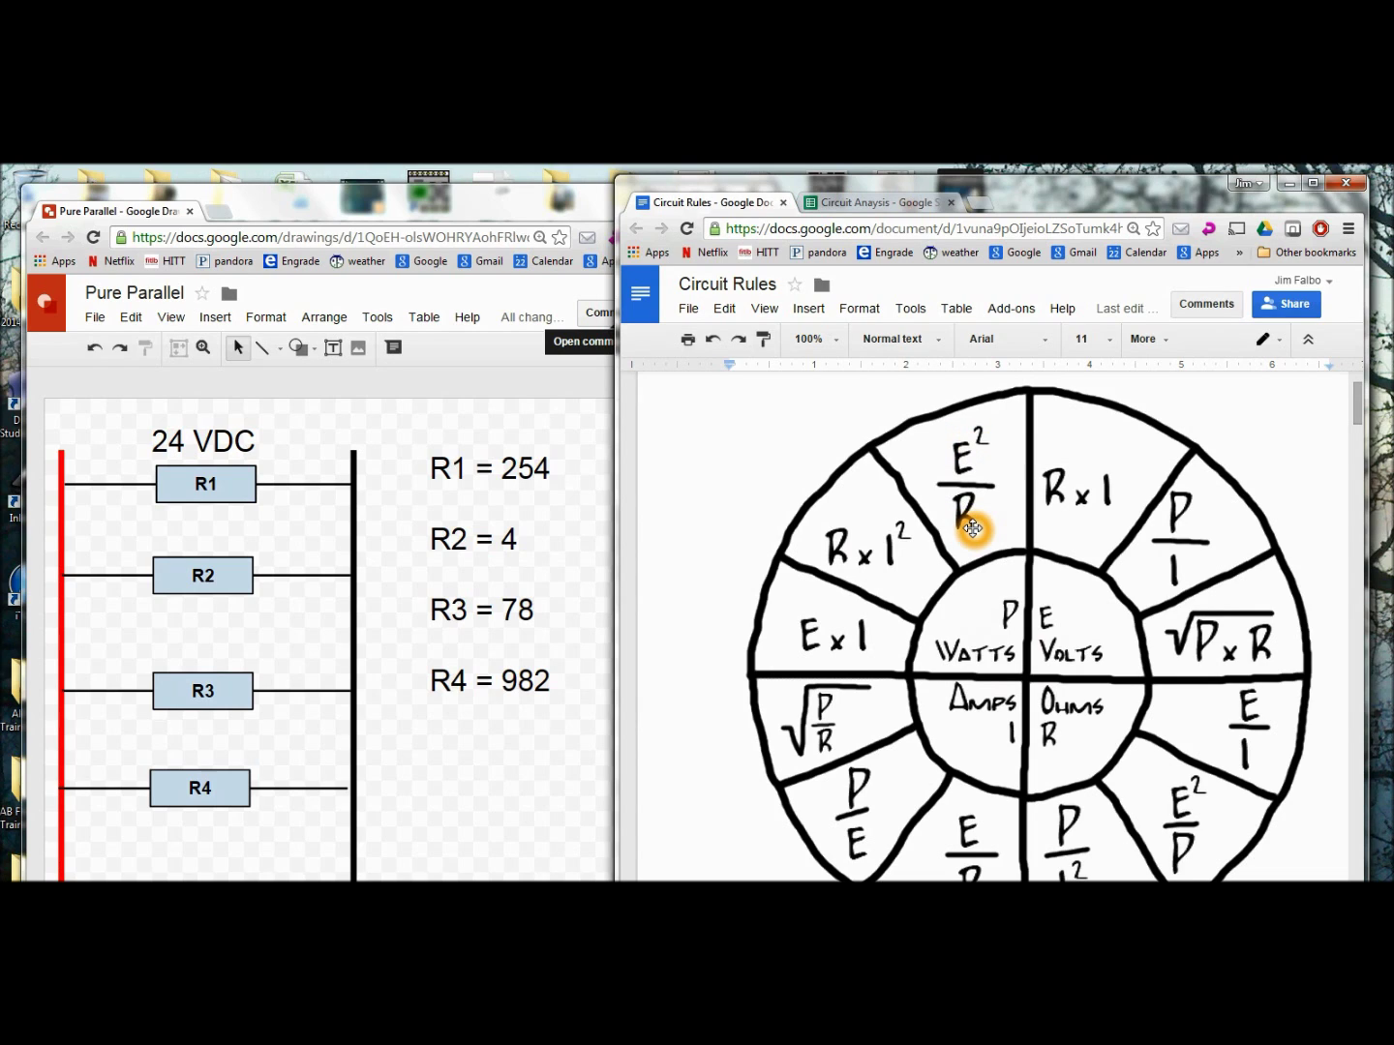
left_click(986, 648)
left_click(984, 649)
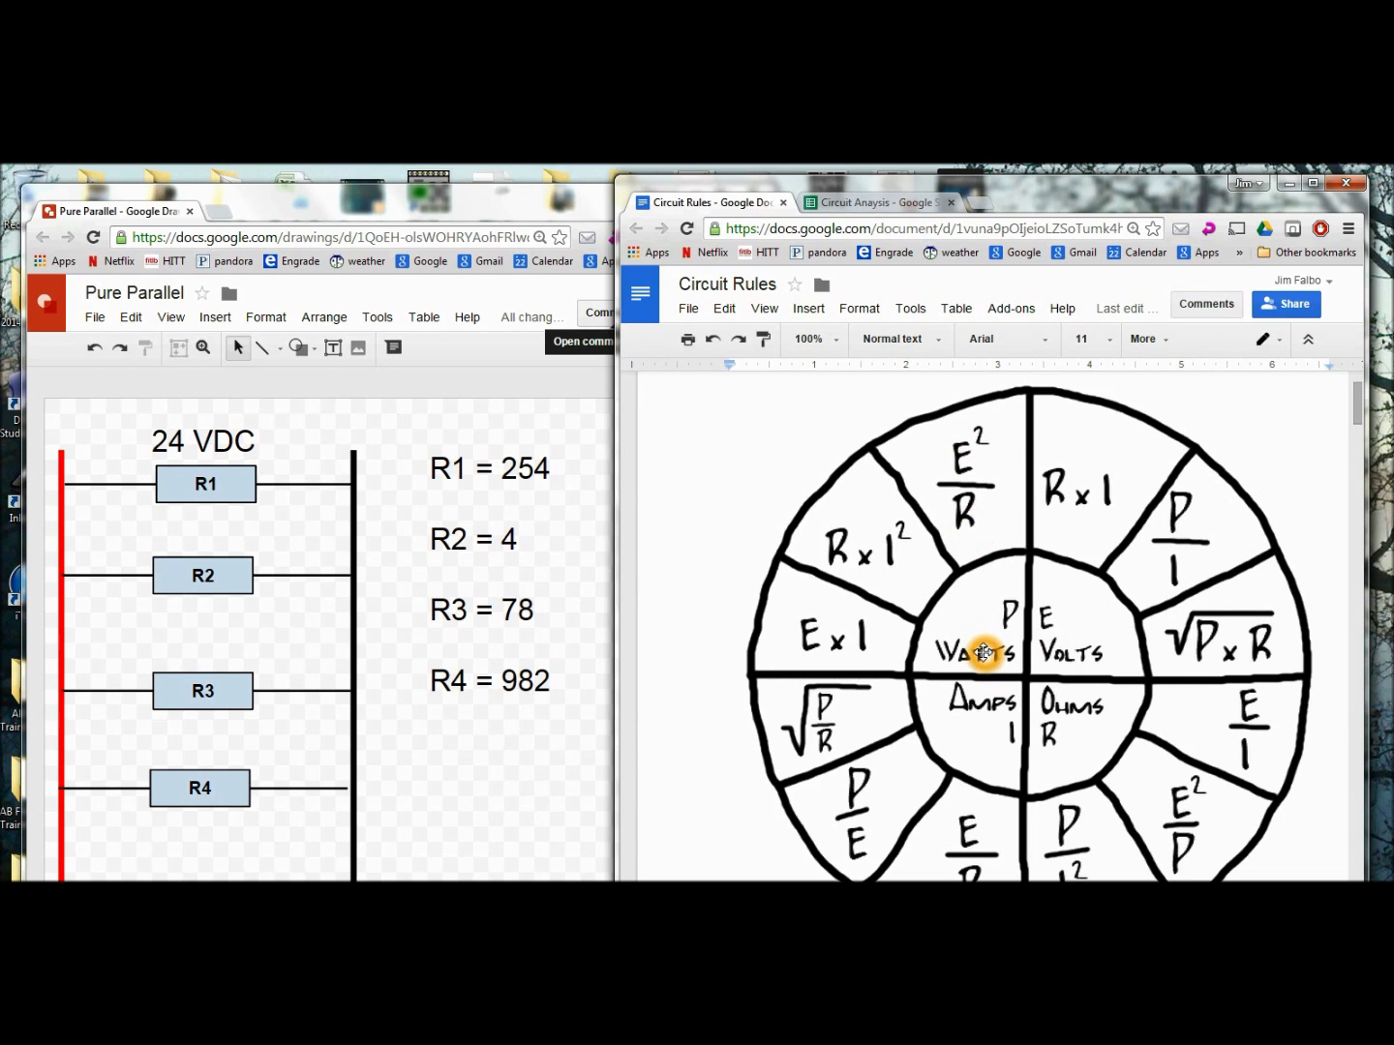
left_click(875, 203)
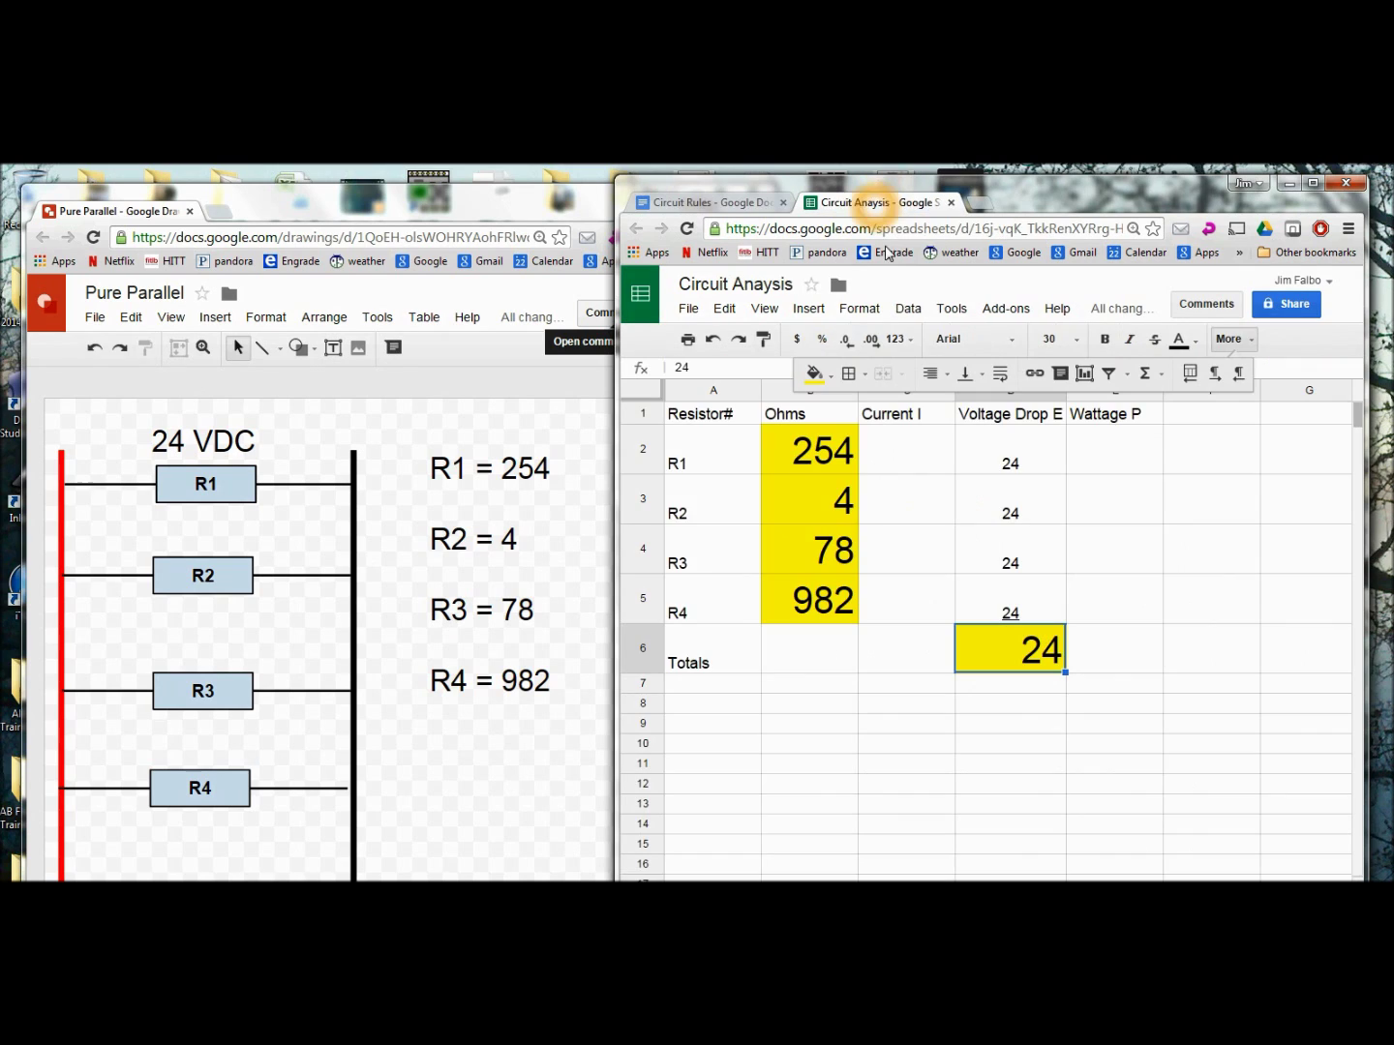
left_click(893, 456)
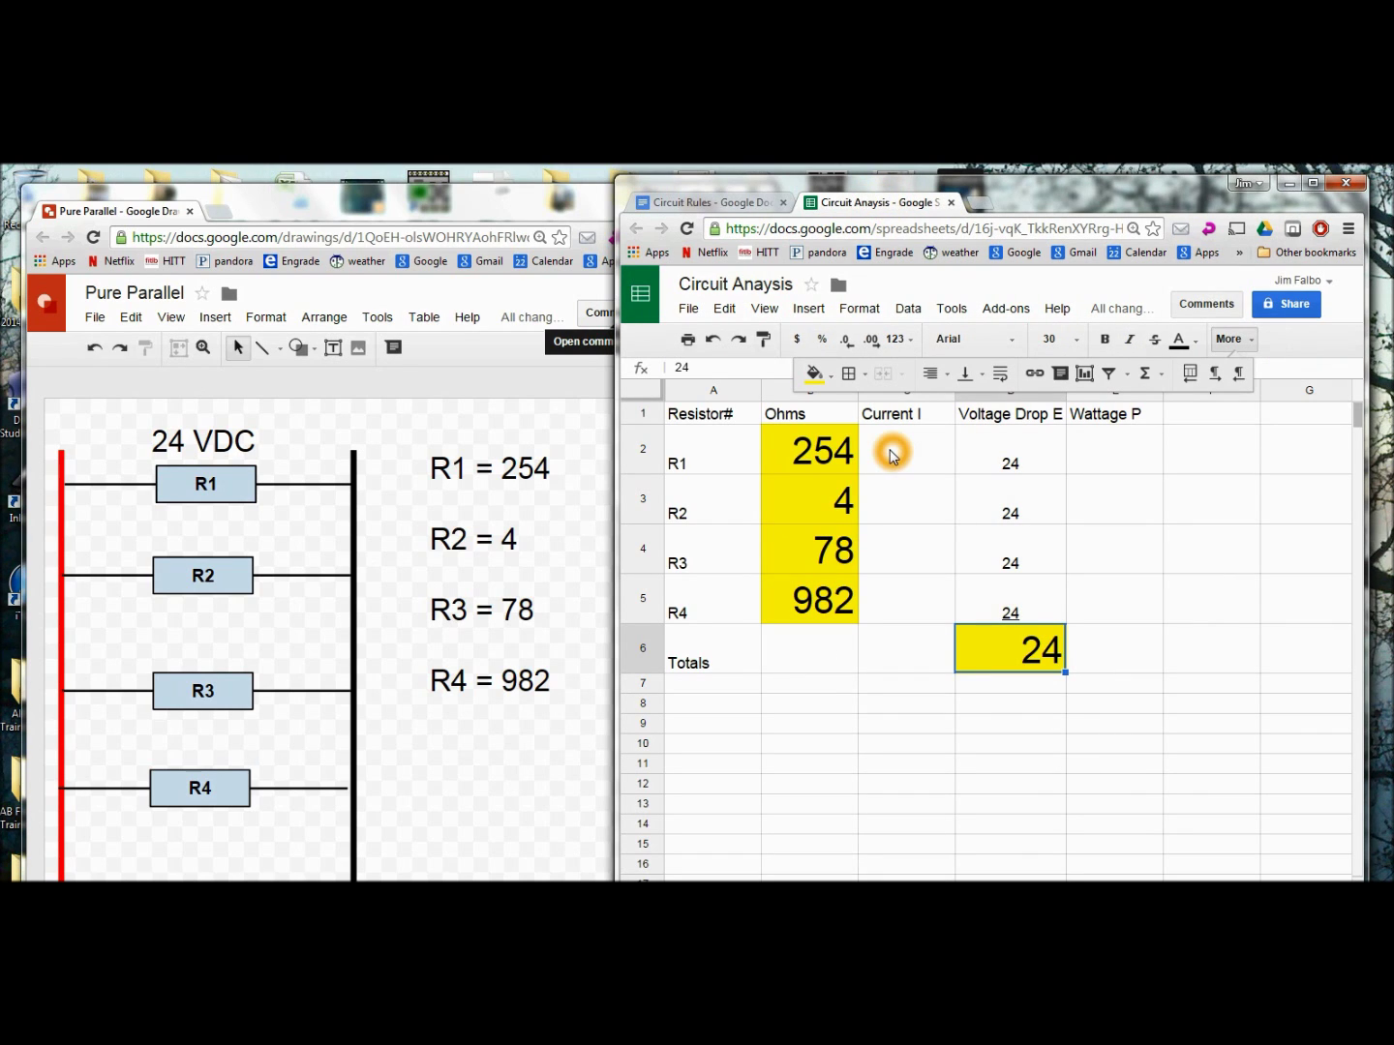
left_click(715, 205)
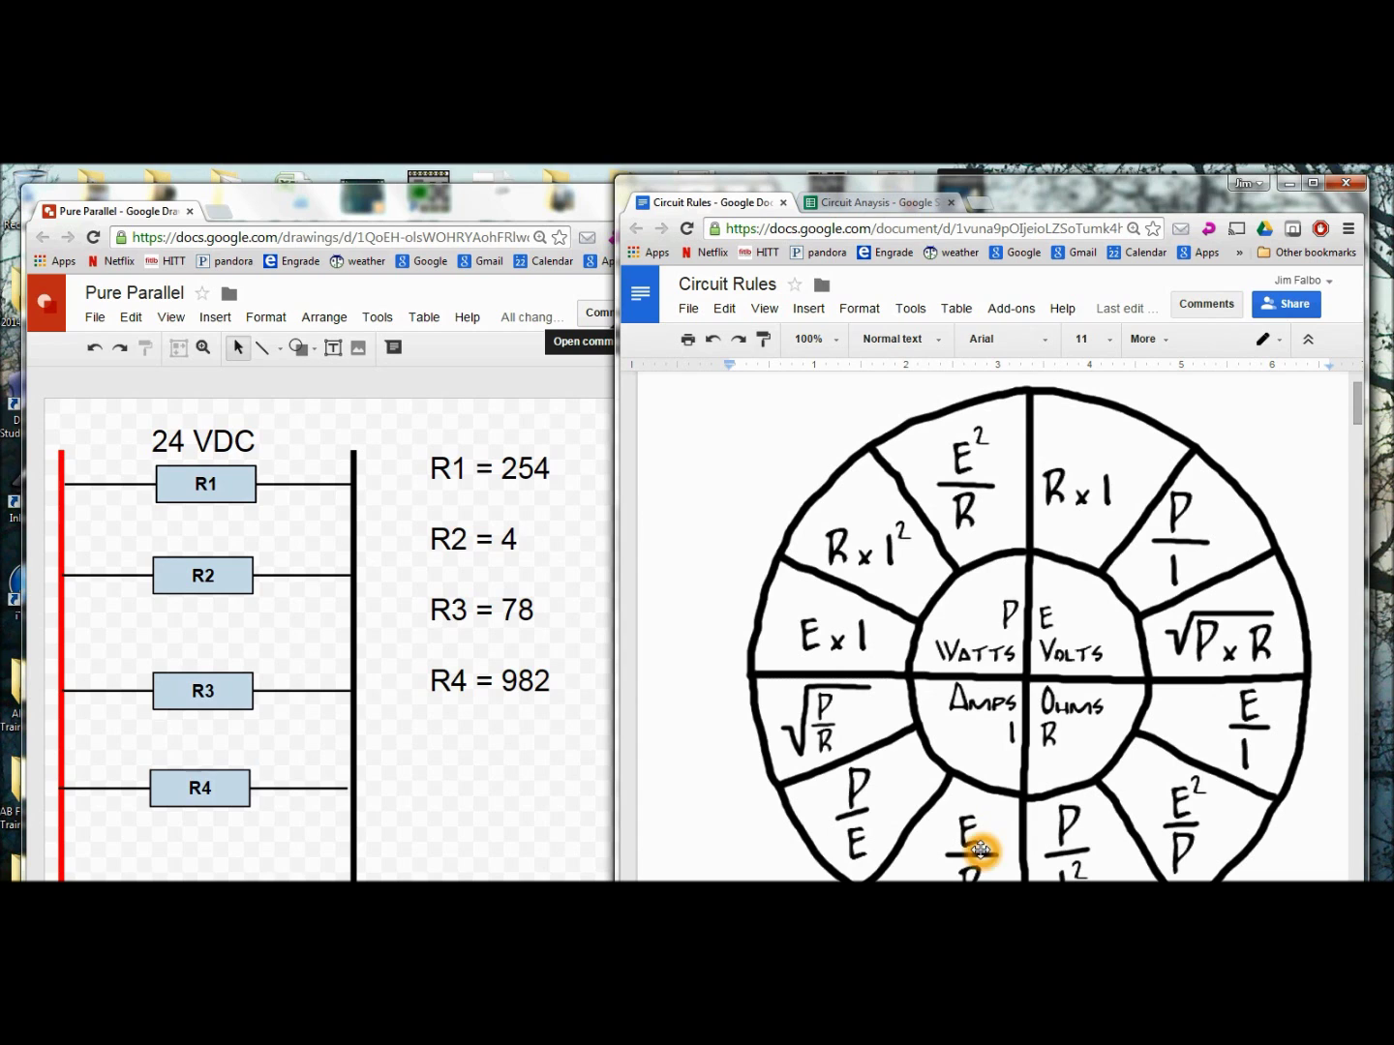
left_click(858, 200)
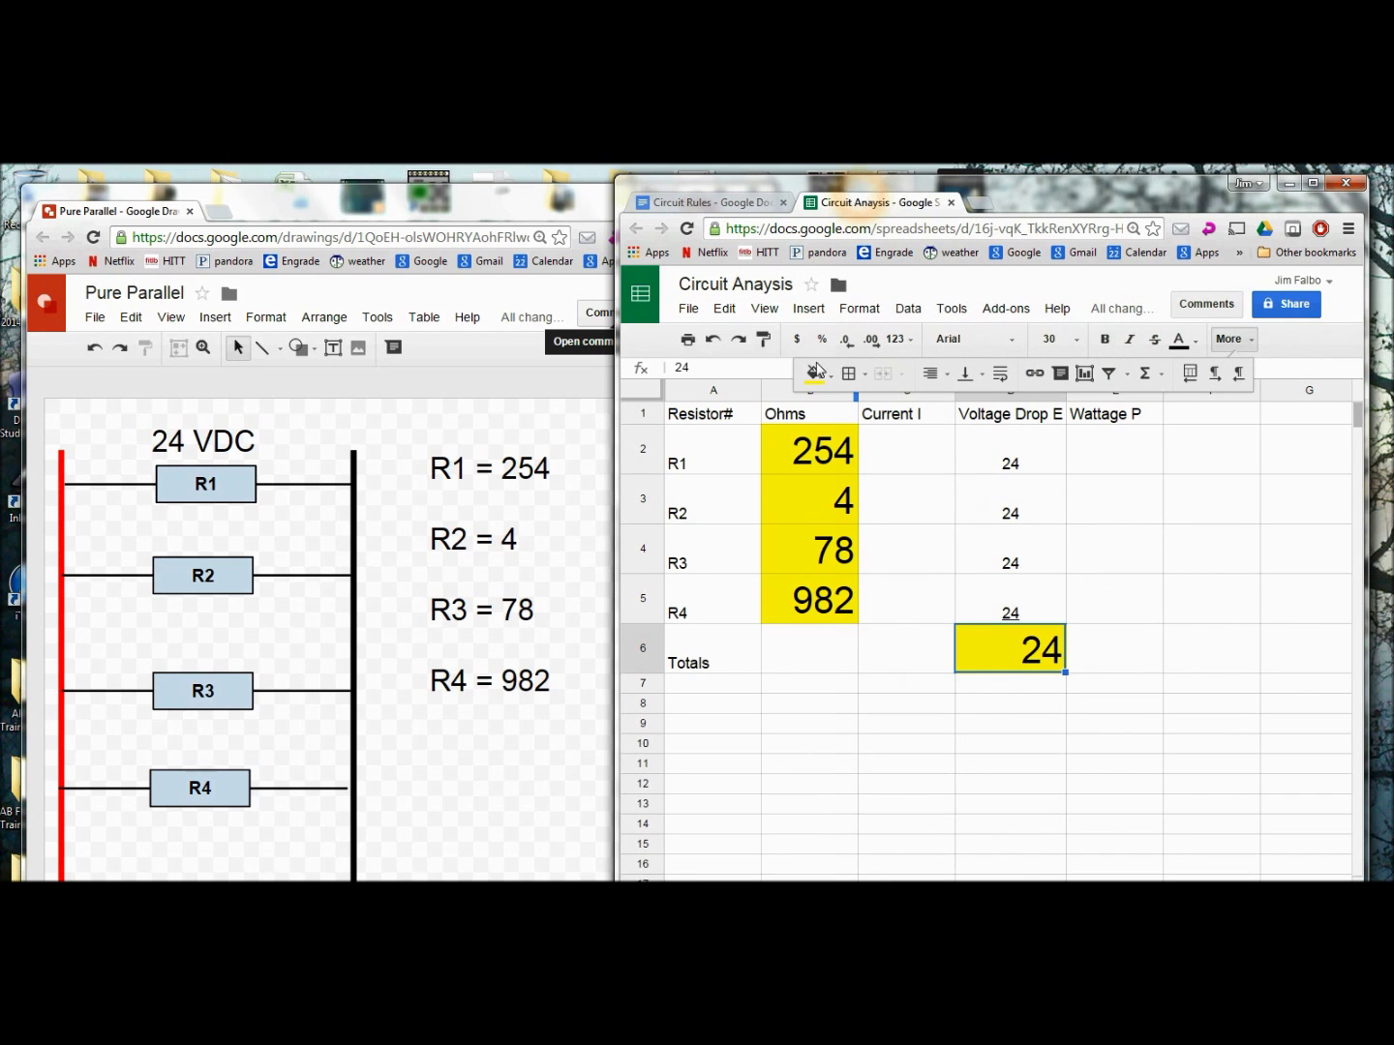
- Enter =D2/B2 in C2 so R1's current shows 0.0944881889
left_click(919, 452)
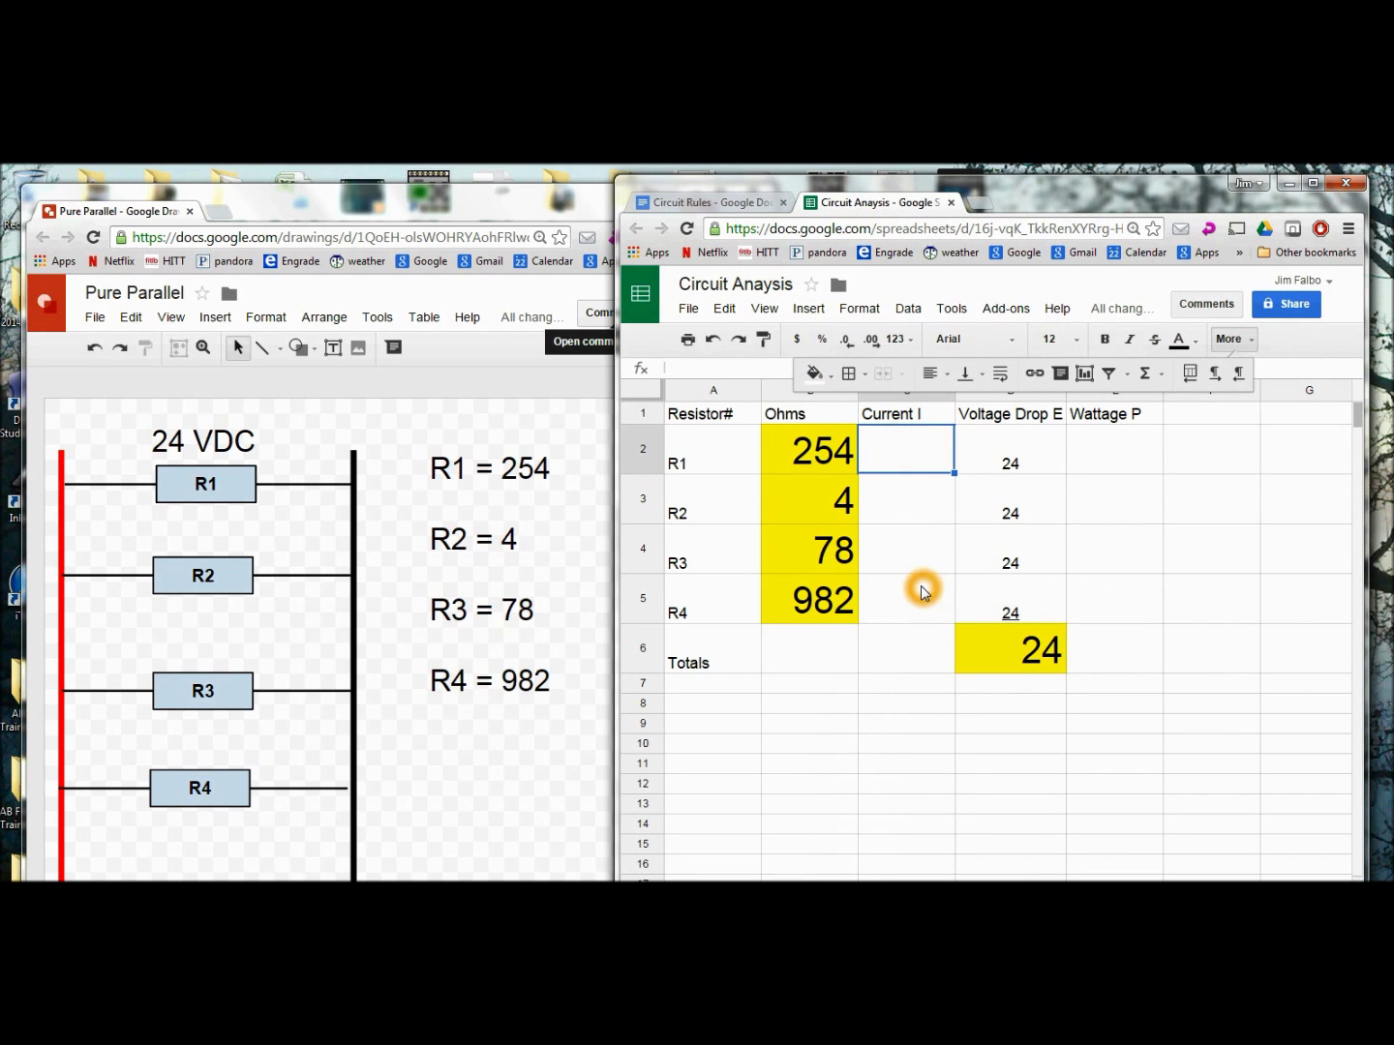
left_click(965, 539)
type("=")
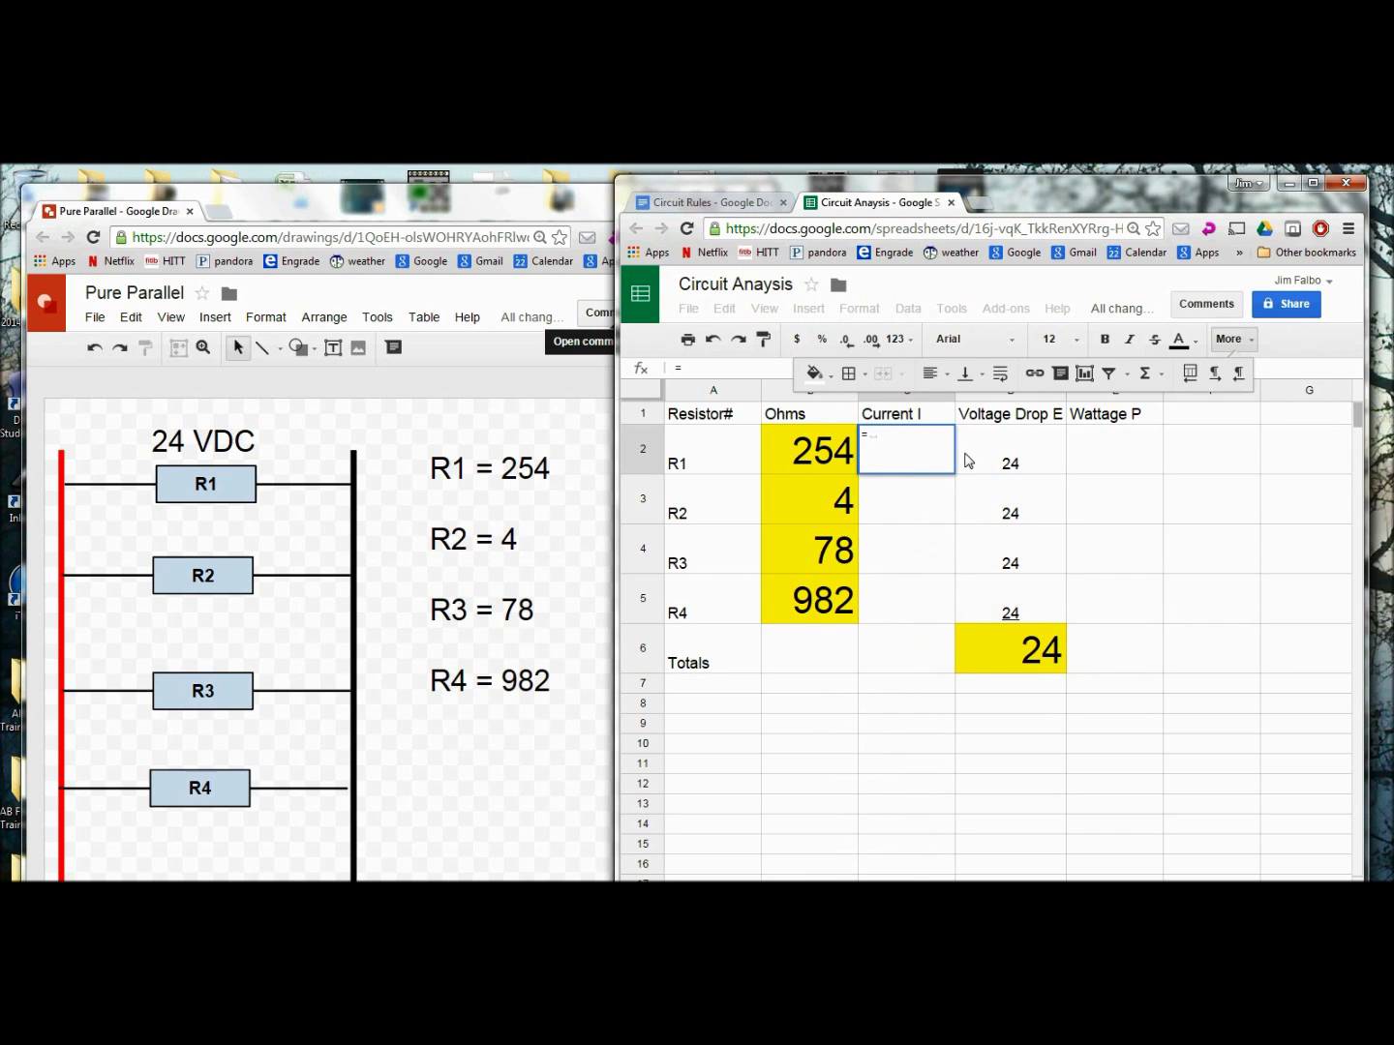
left_click(995, 458)
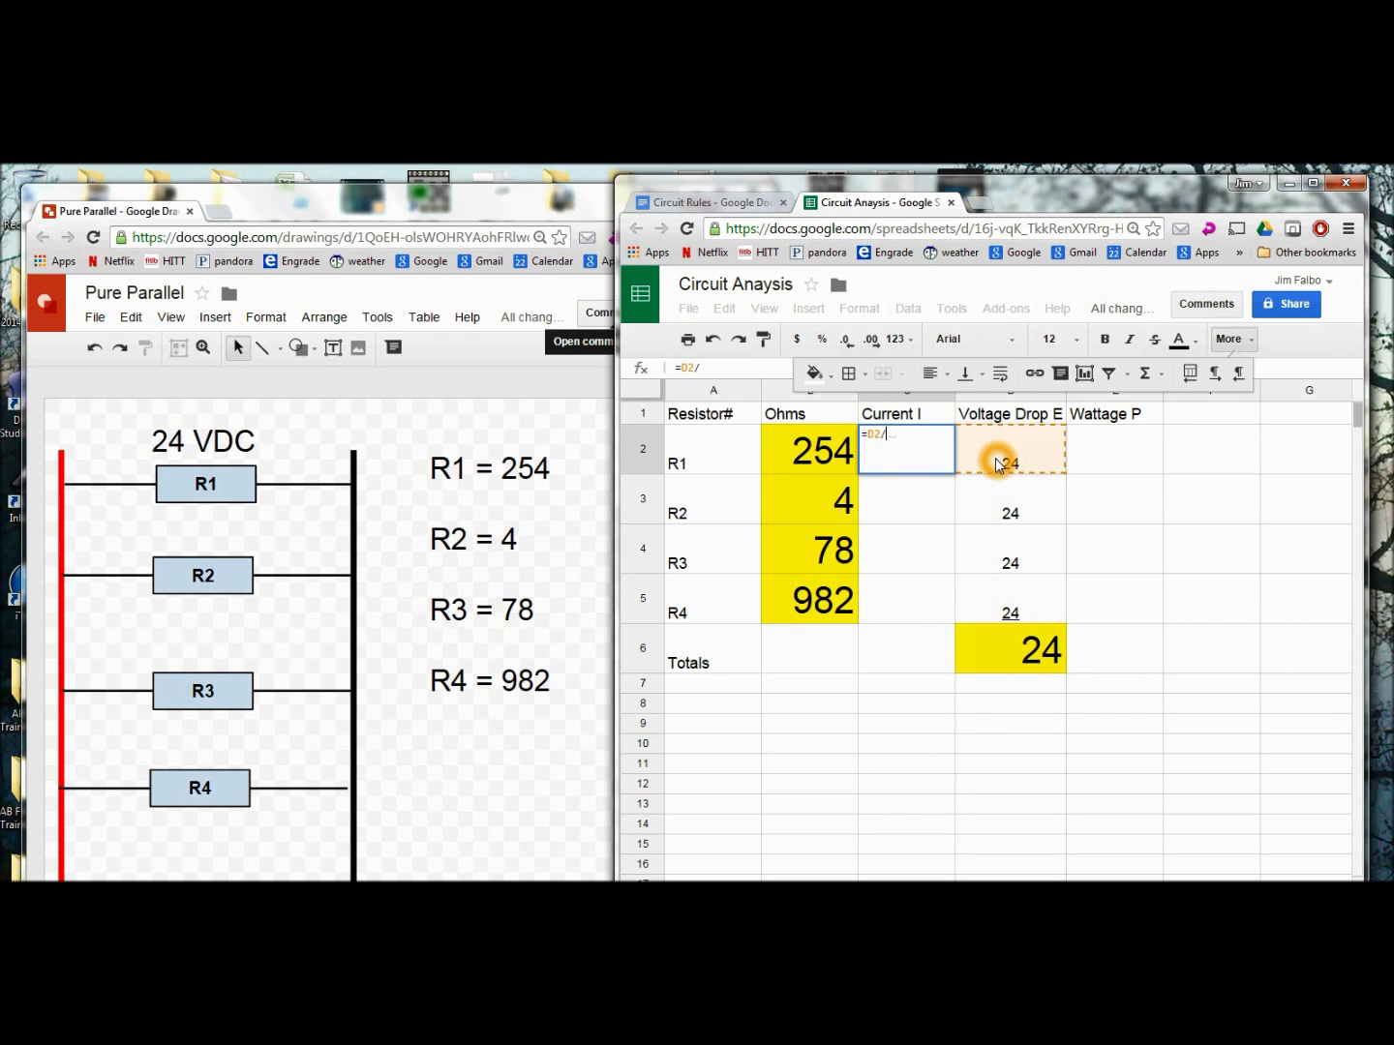
type("/")
left_click(815, 447)
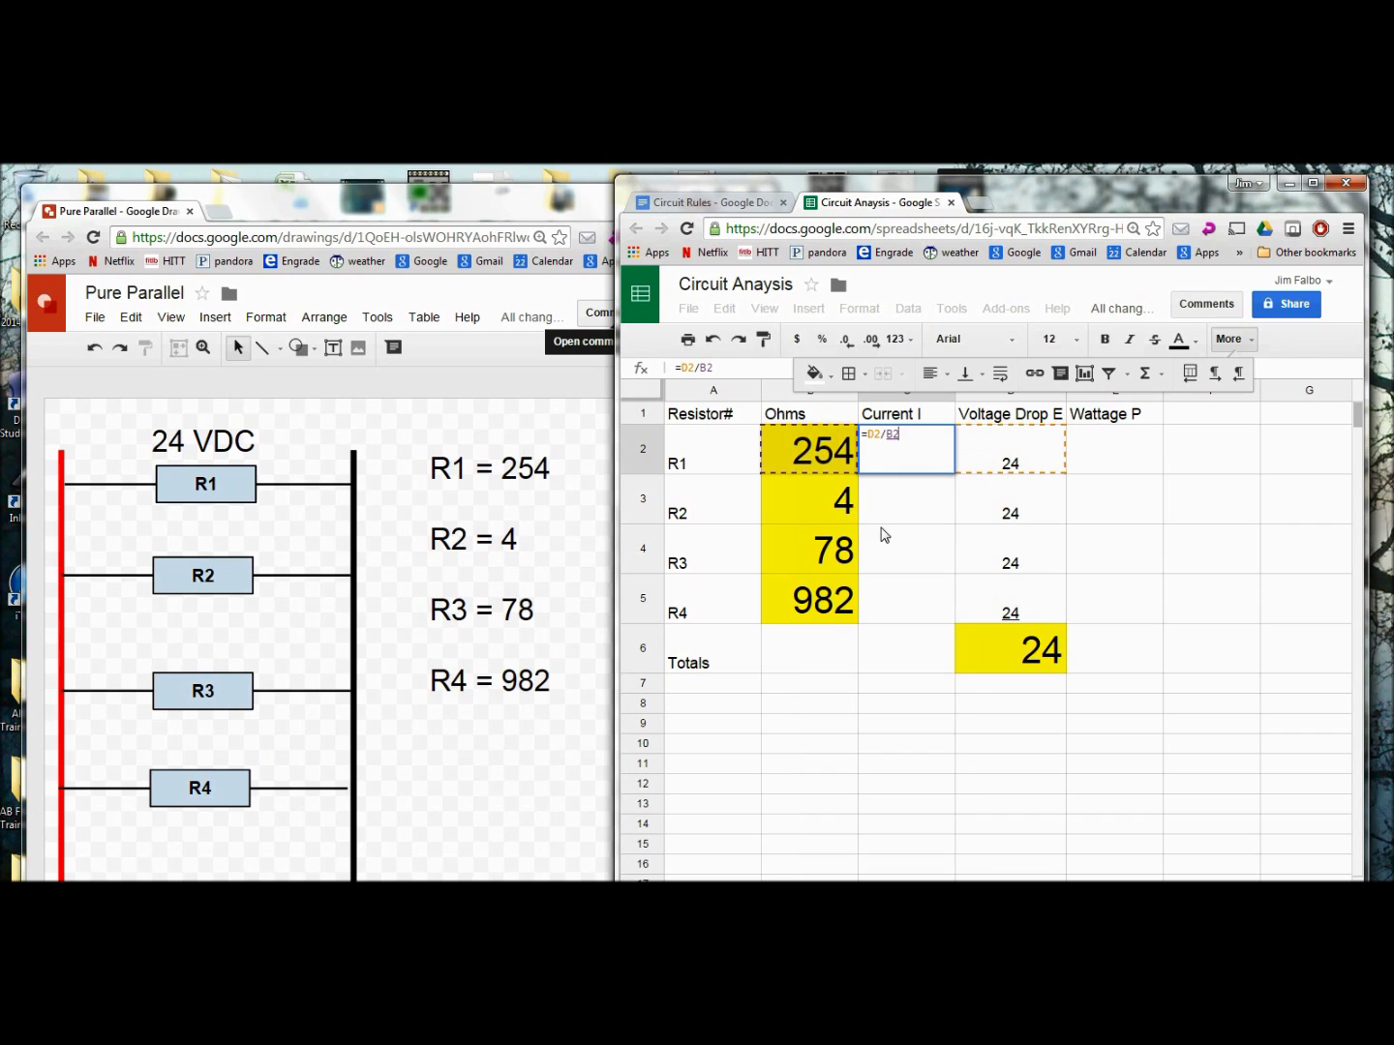
left_click(882, 441)
left_click(883, 443)
key("Return")
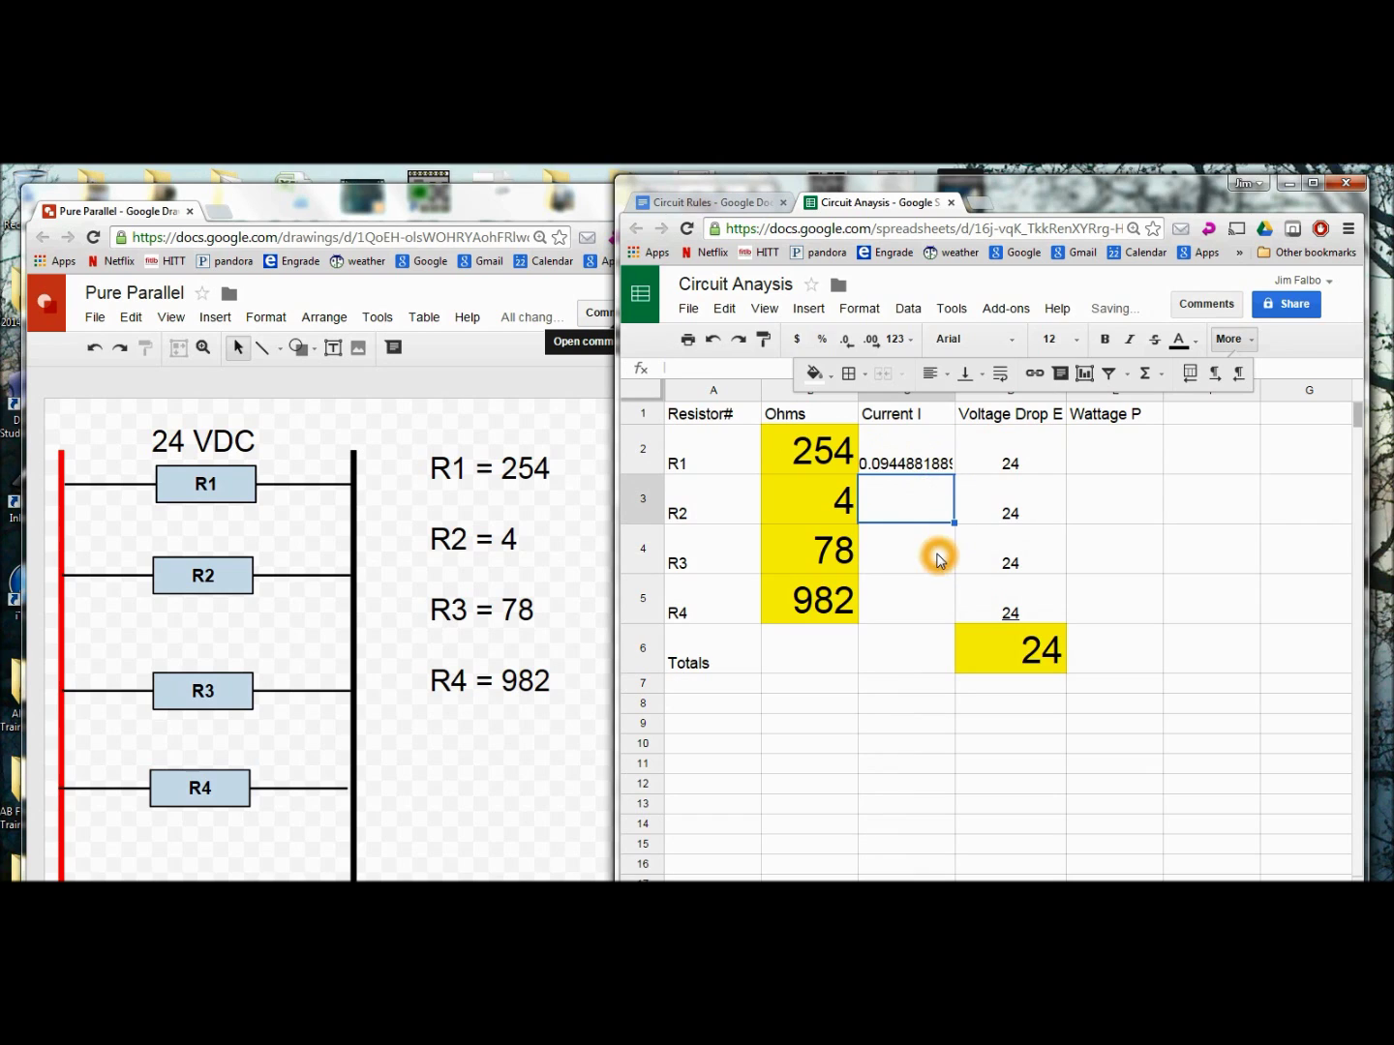
left_click(907, 466)
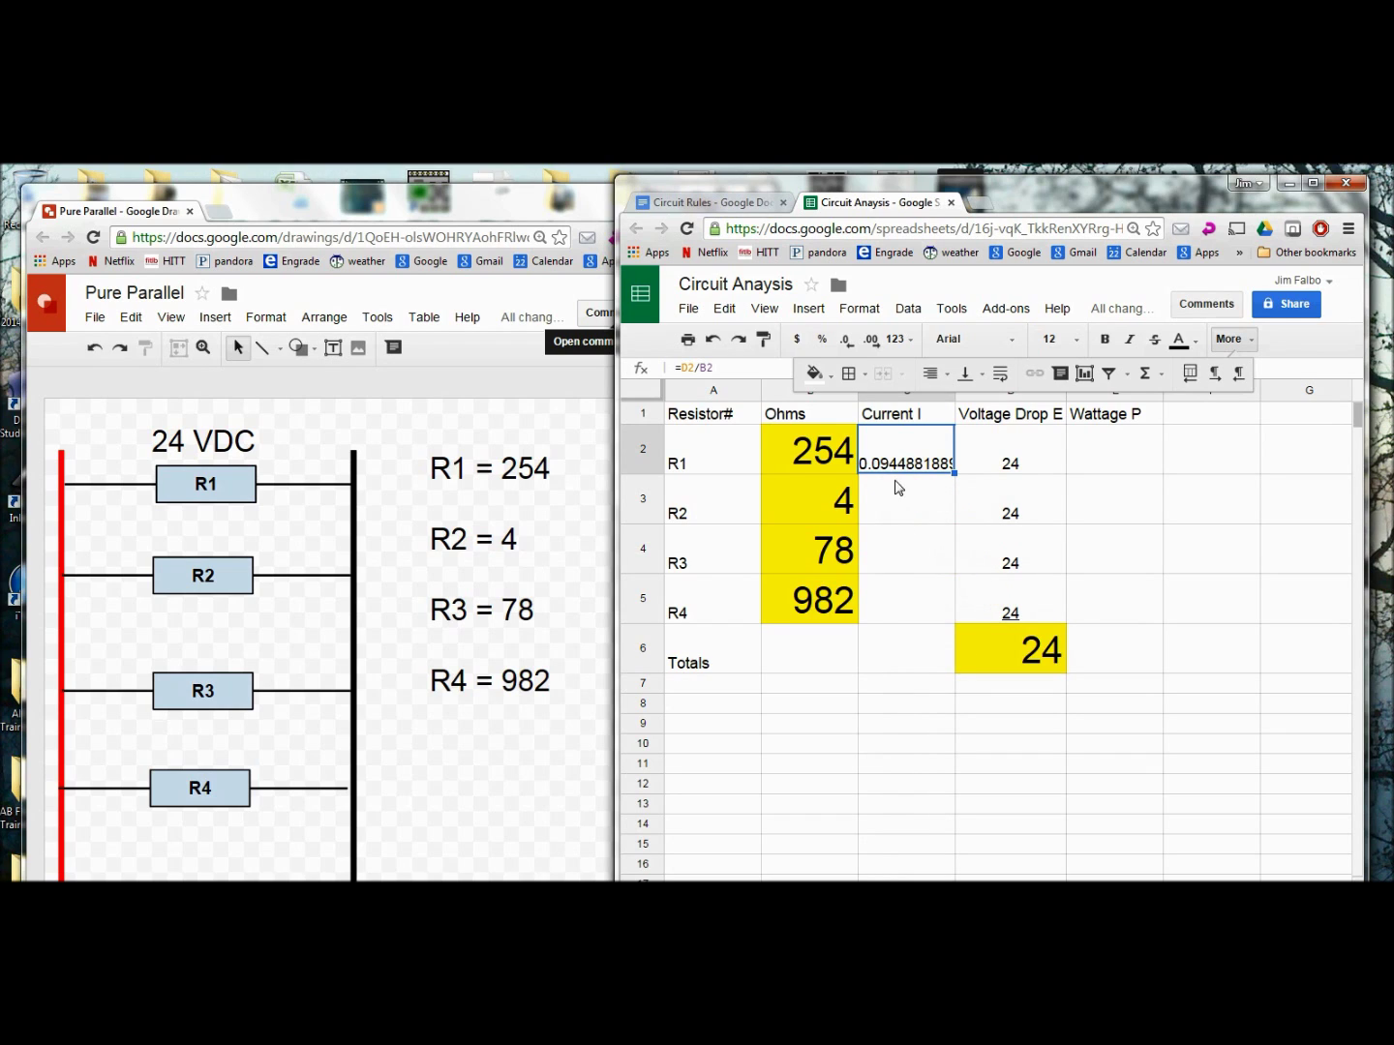
- Reduce the Current I column C2:C6 to four decimal places
left_click_drag(921, 455, 923, 643)
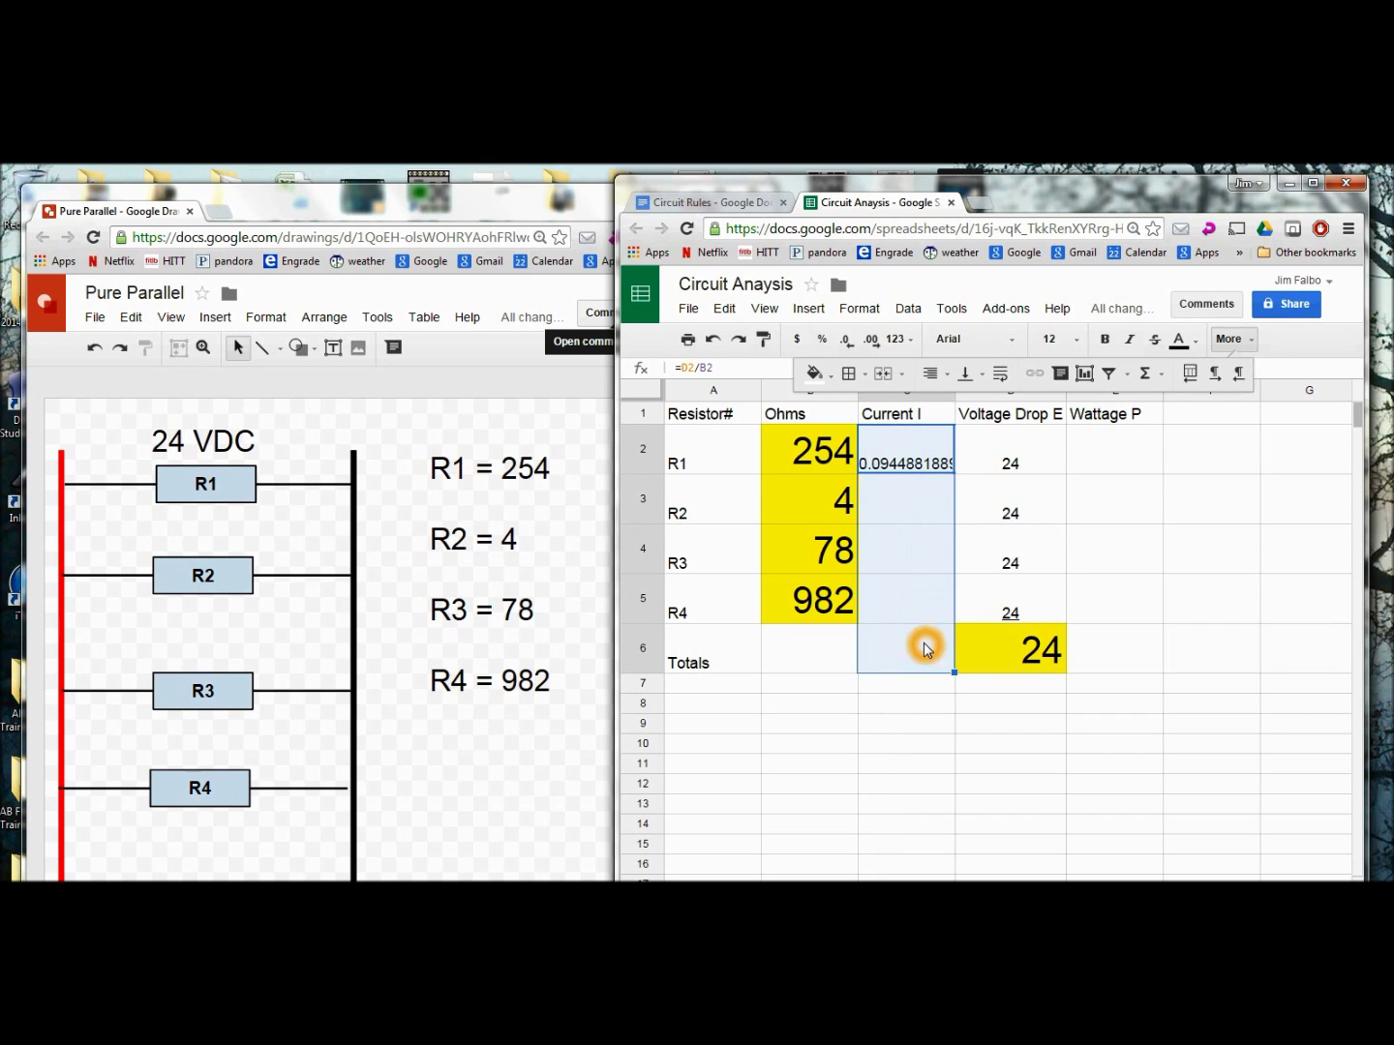
left_click(845, 341)
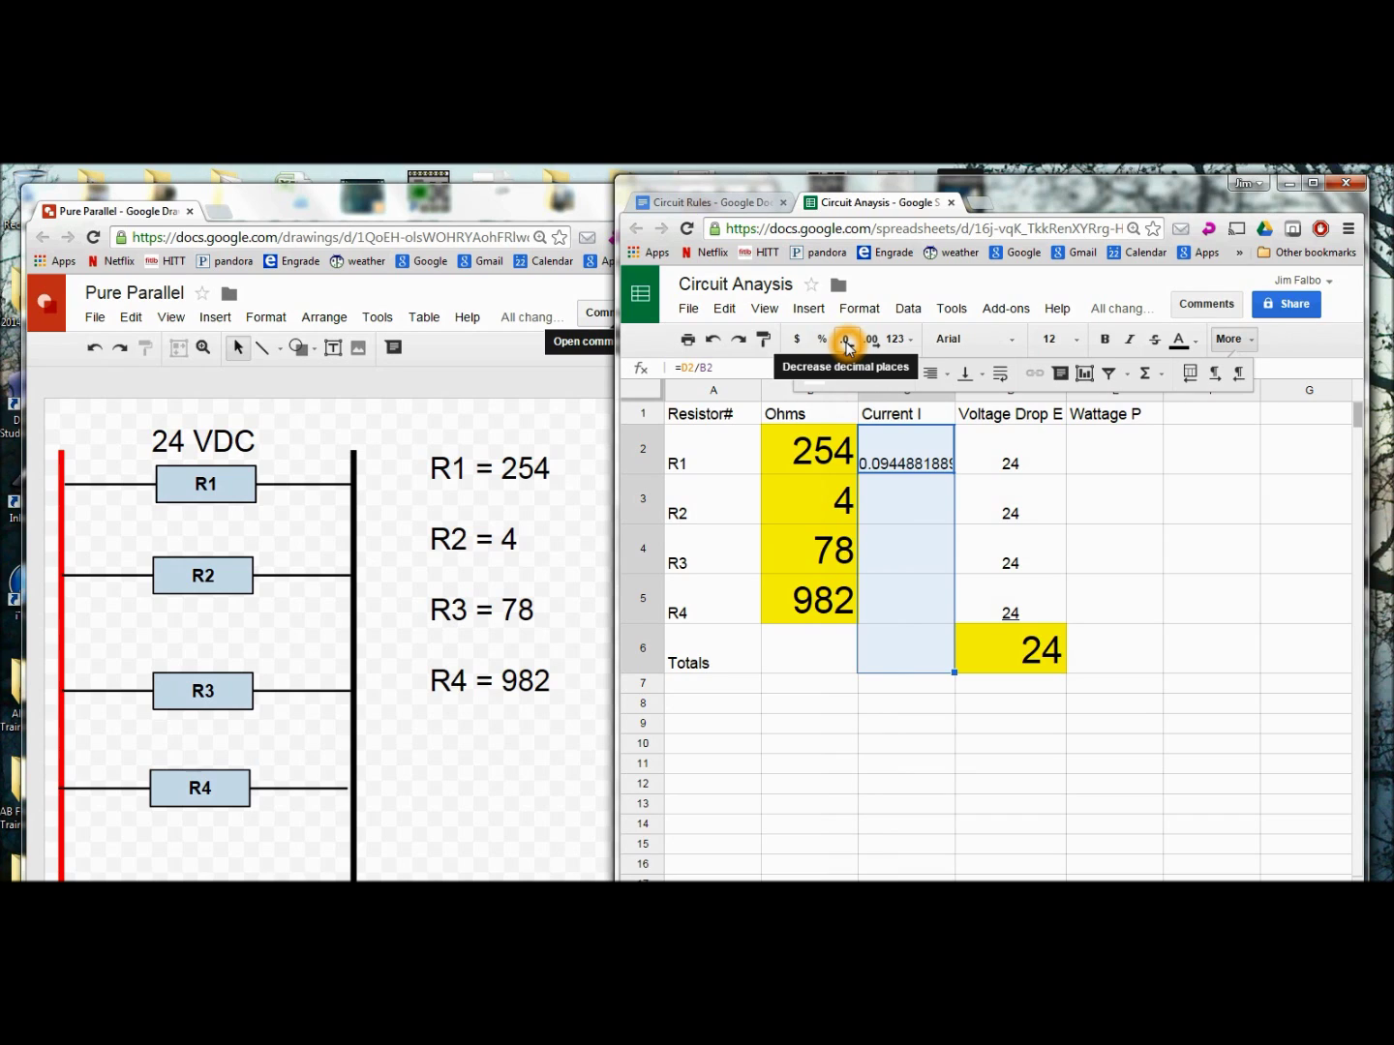
left_click(846, 340)
left_click(846, 341)
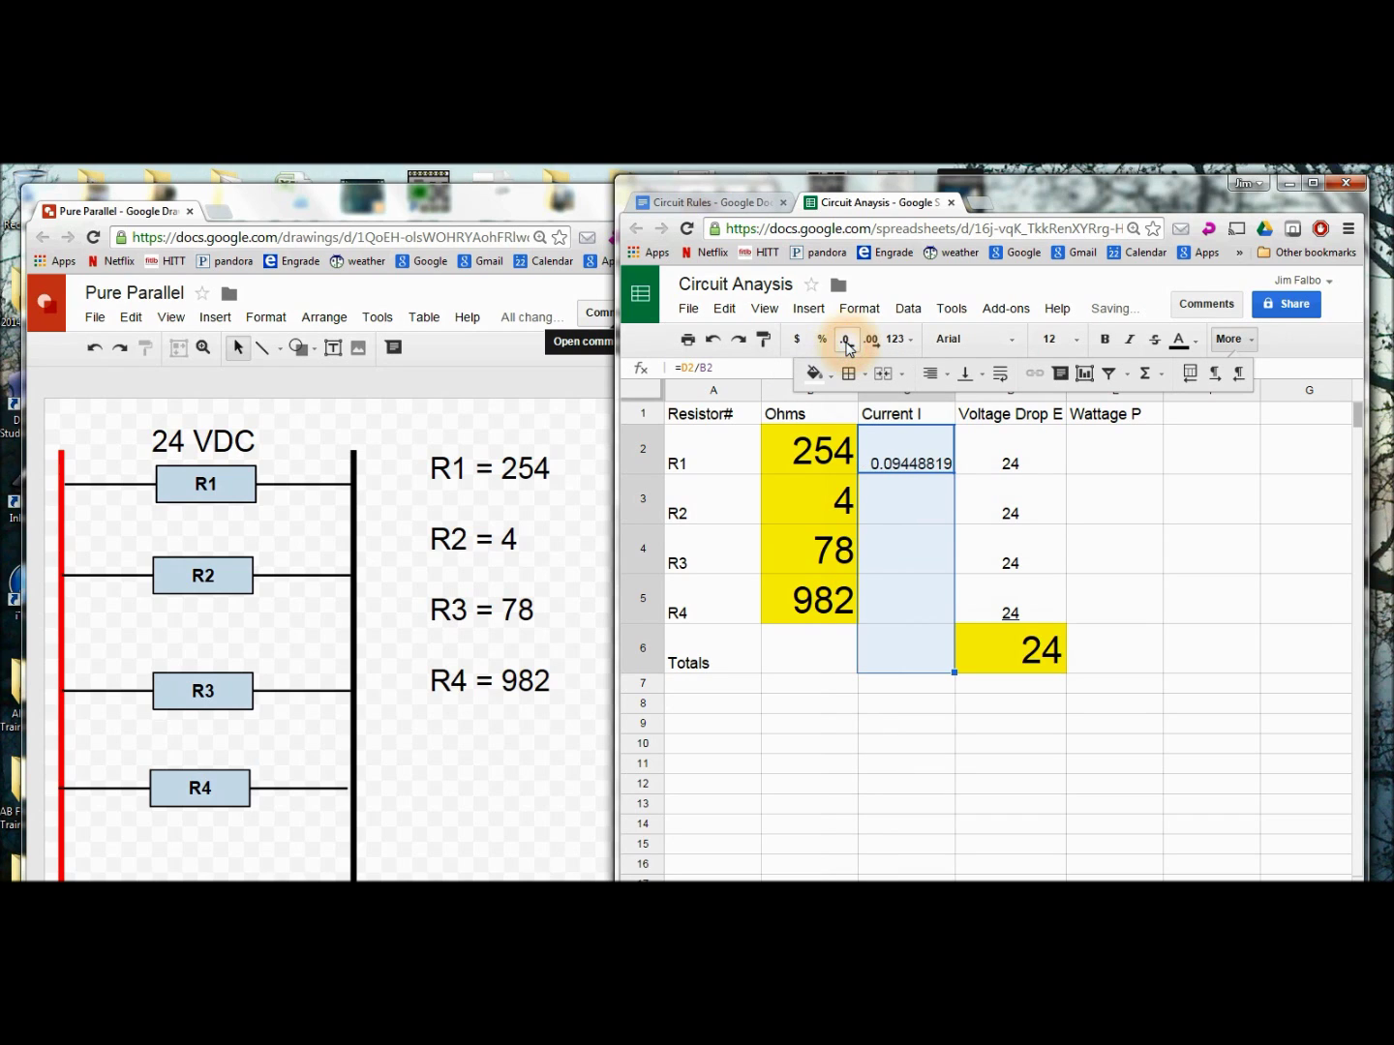
left_click(846, 341)
left_click(846, 341)
left_click(846, 340)
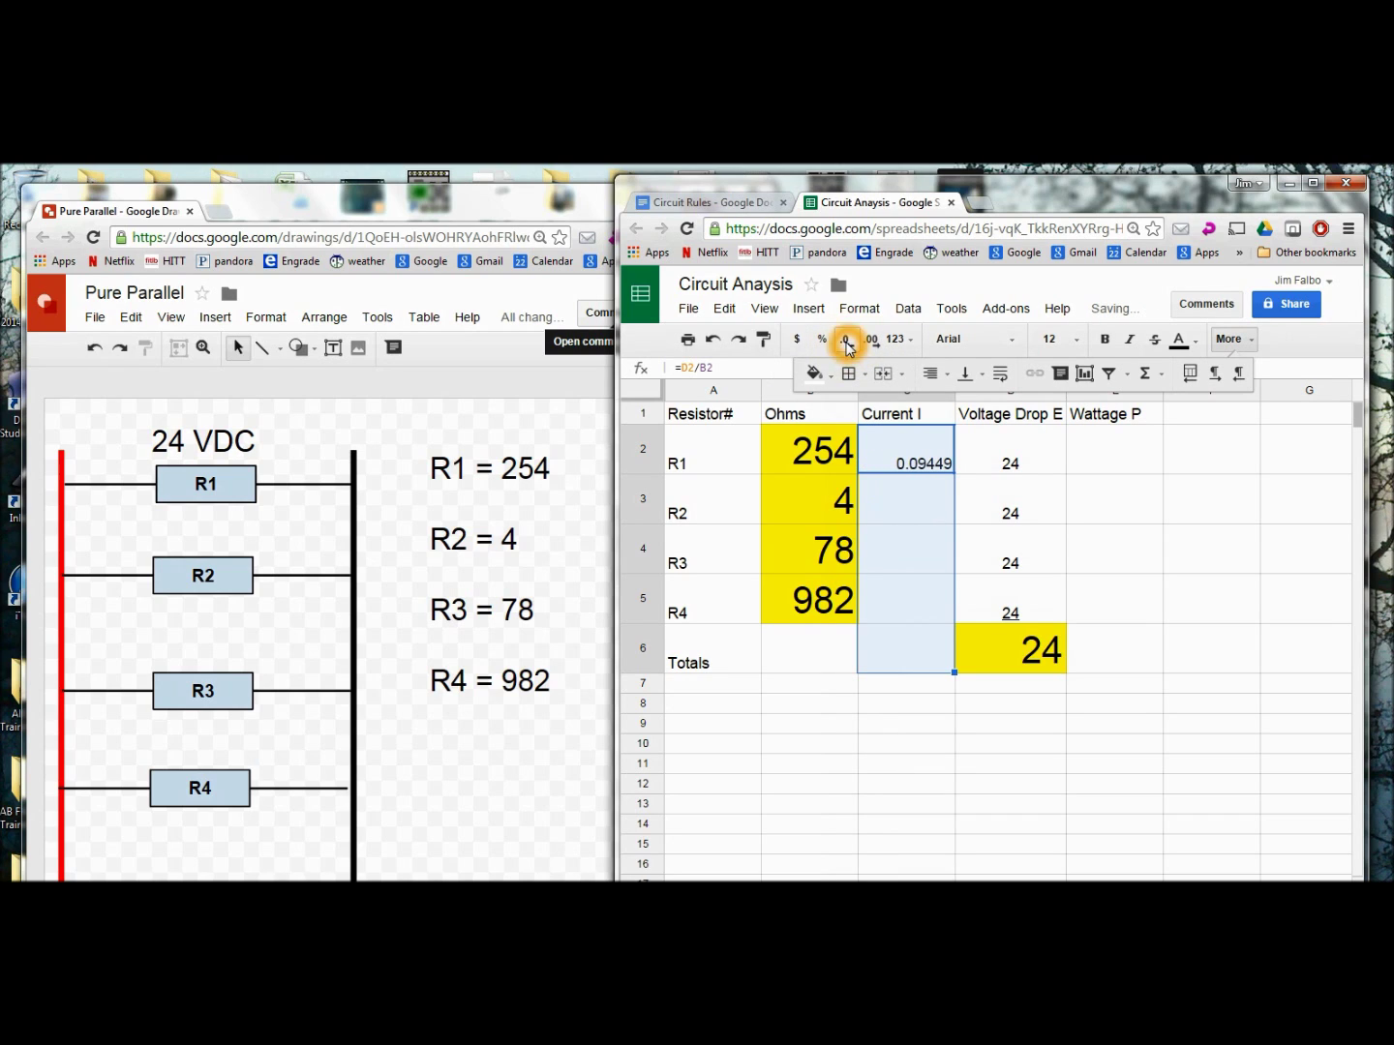
left_click(847, 341)
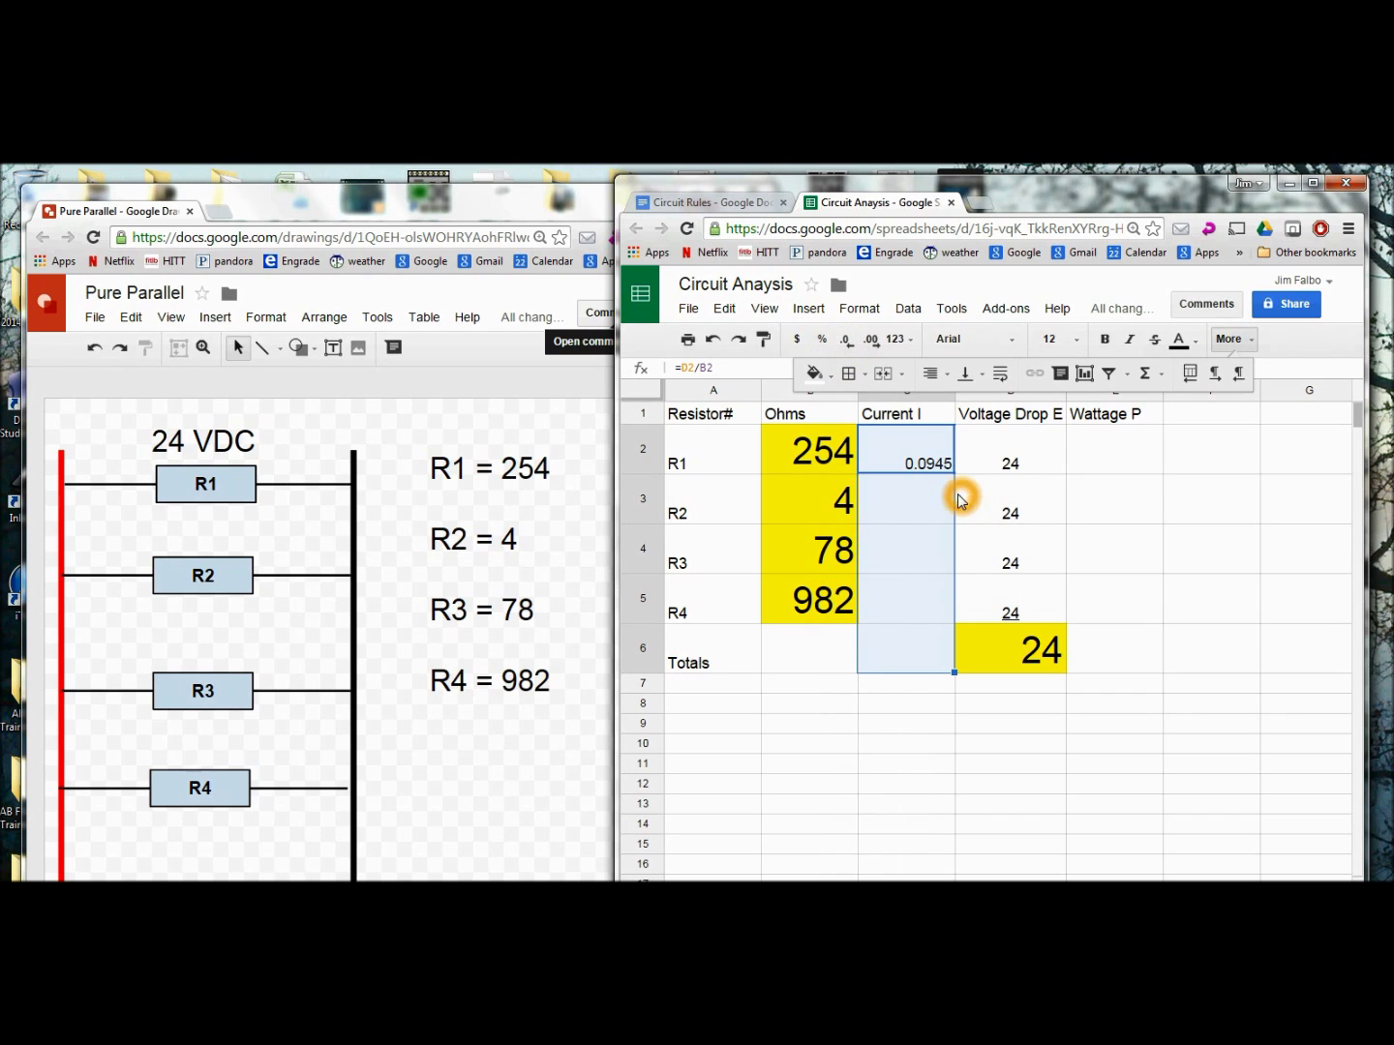
- Fill R1's current formula down to C5, giving 6.0000, 0.3077 and 0.0244
left_click(904, 468)
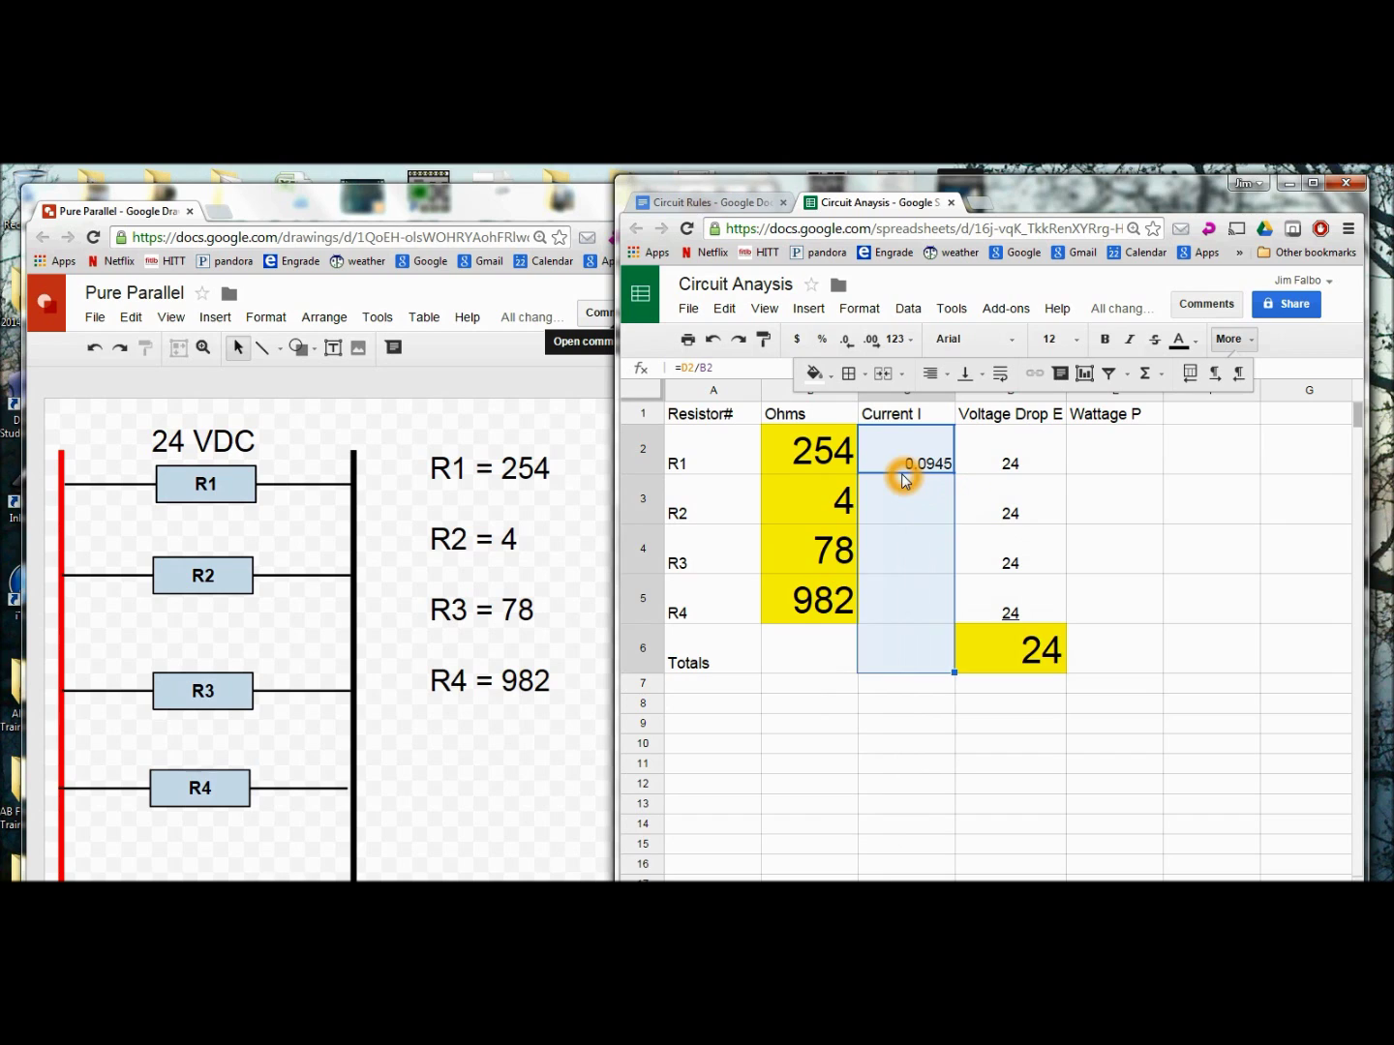
left_click(931, 467)
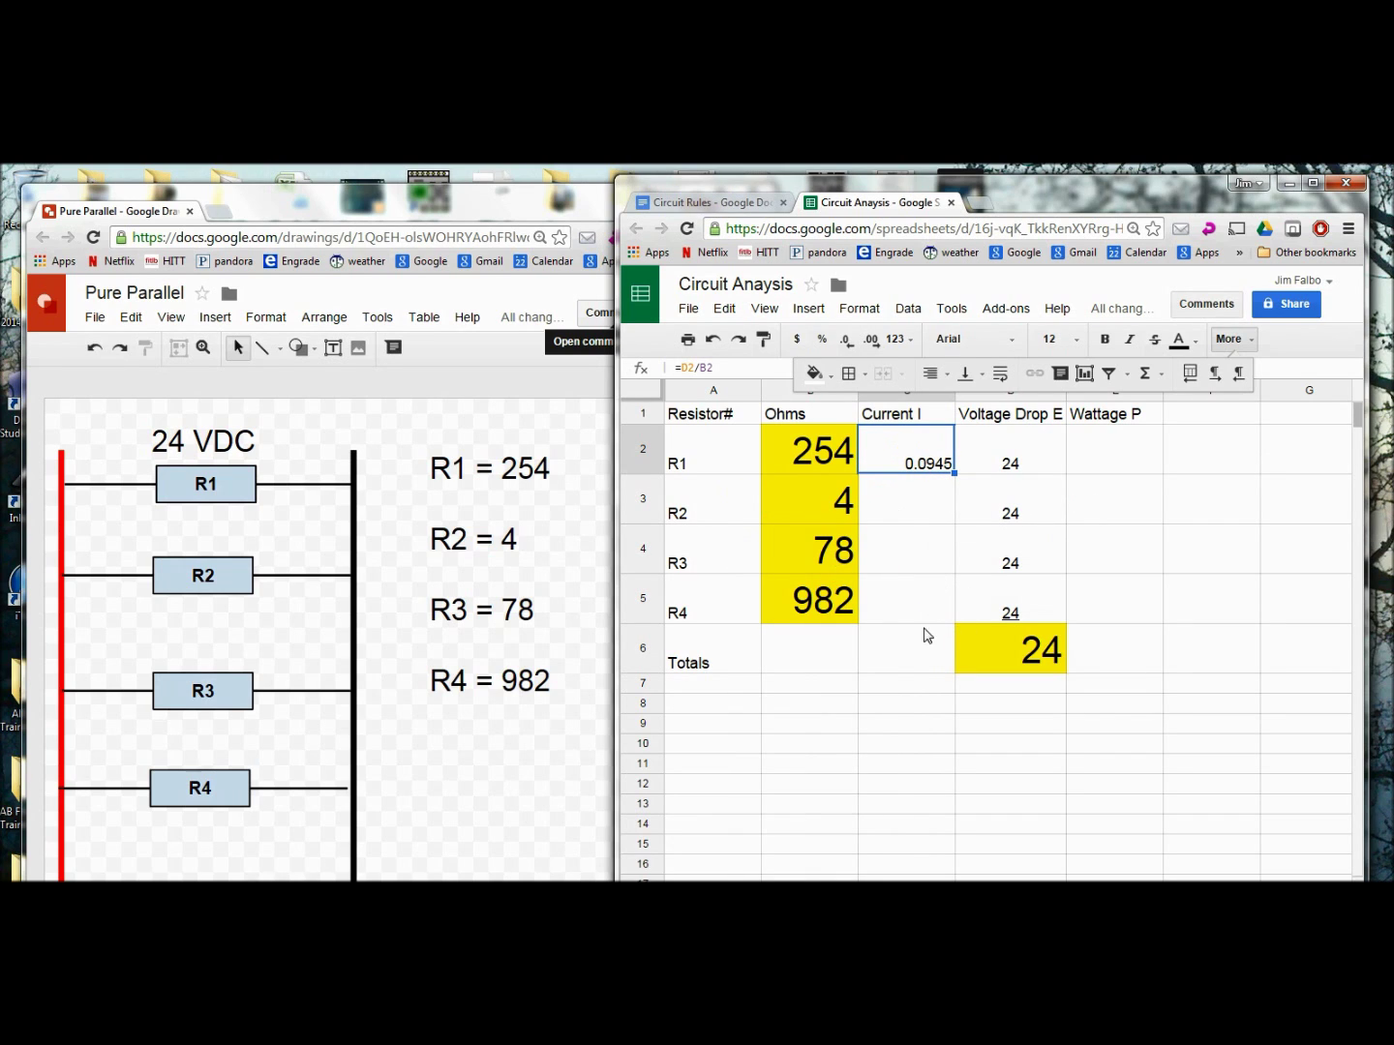
left_click(956, 482)
left_click(954, 474)
left_click_drag(956, 581, 955, 612)
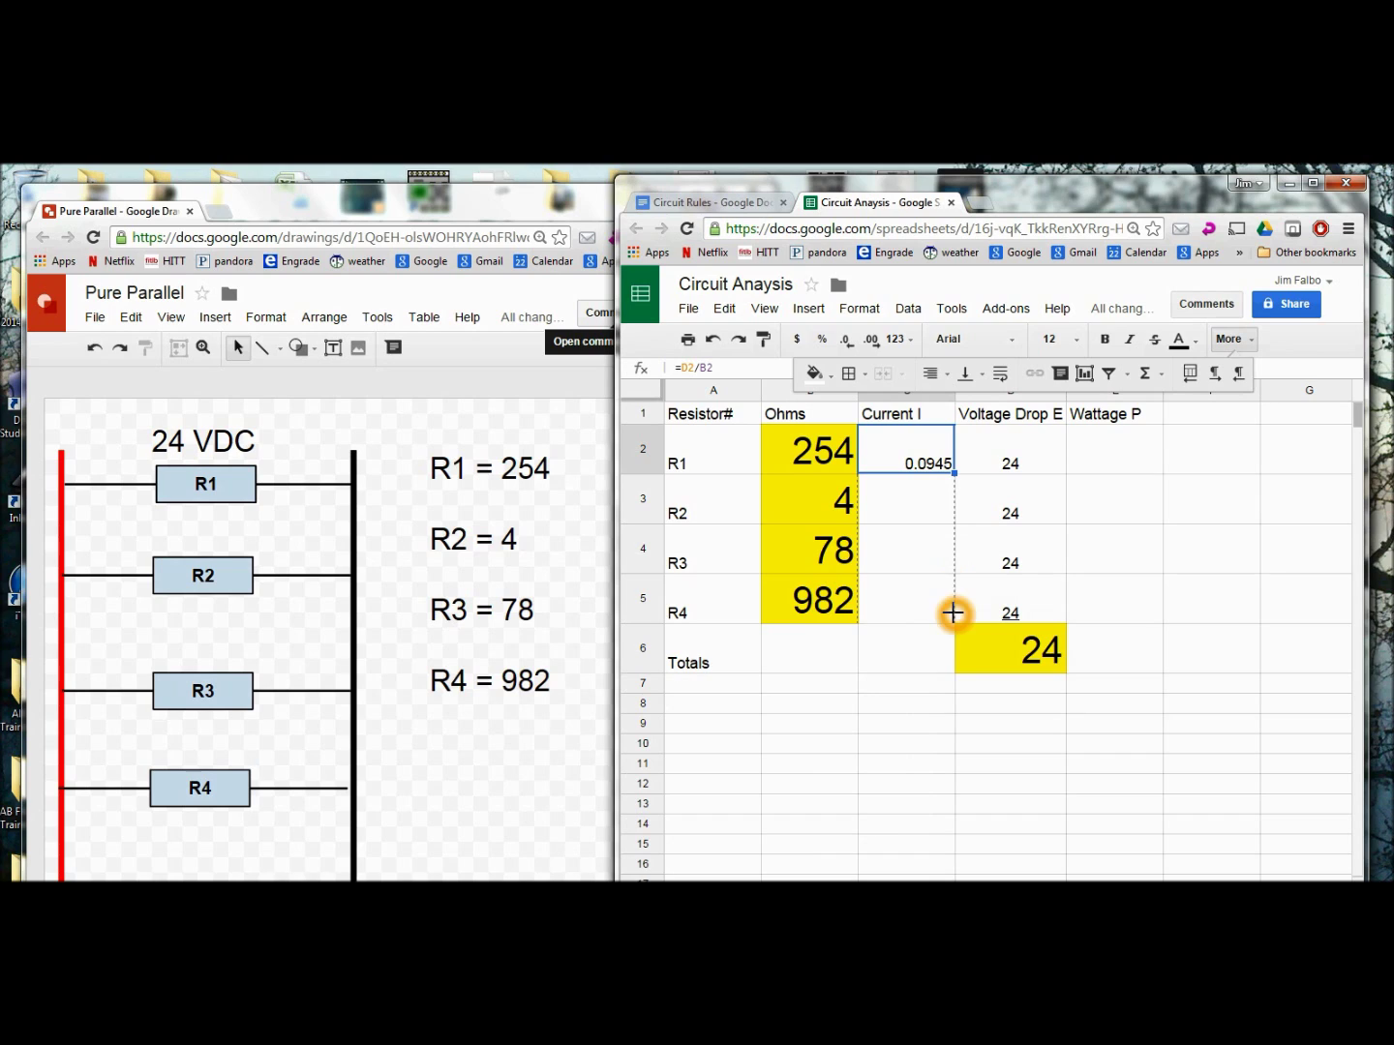
left_click(924, 667)
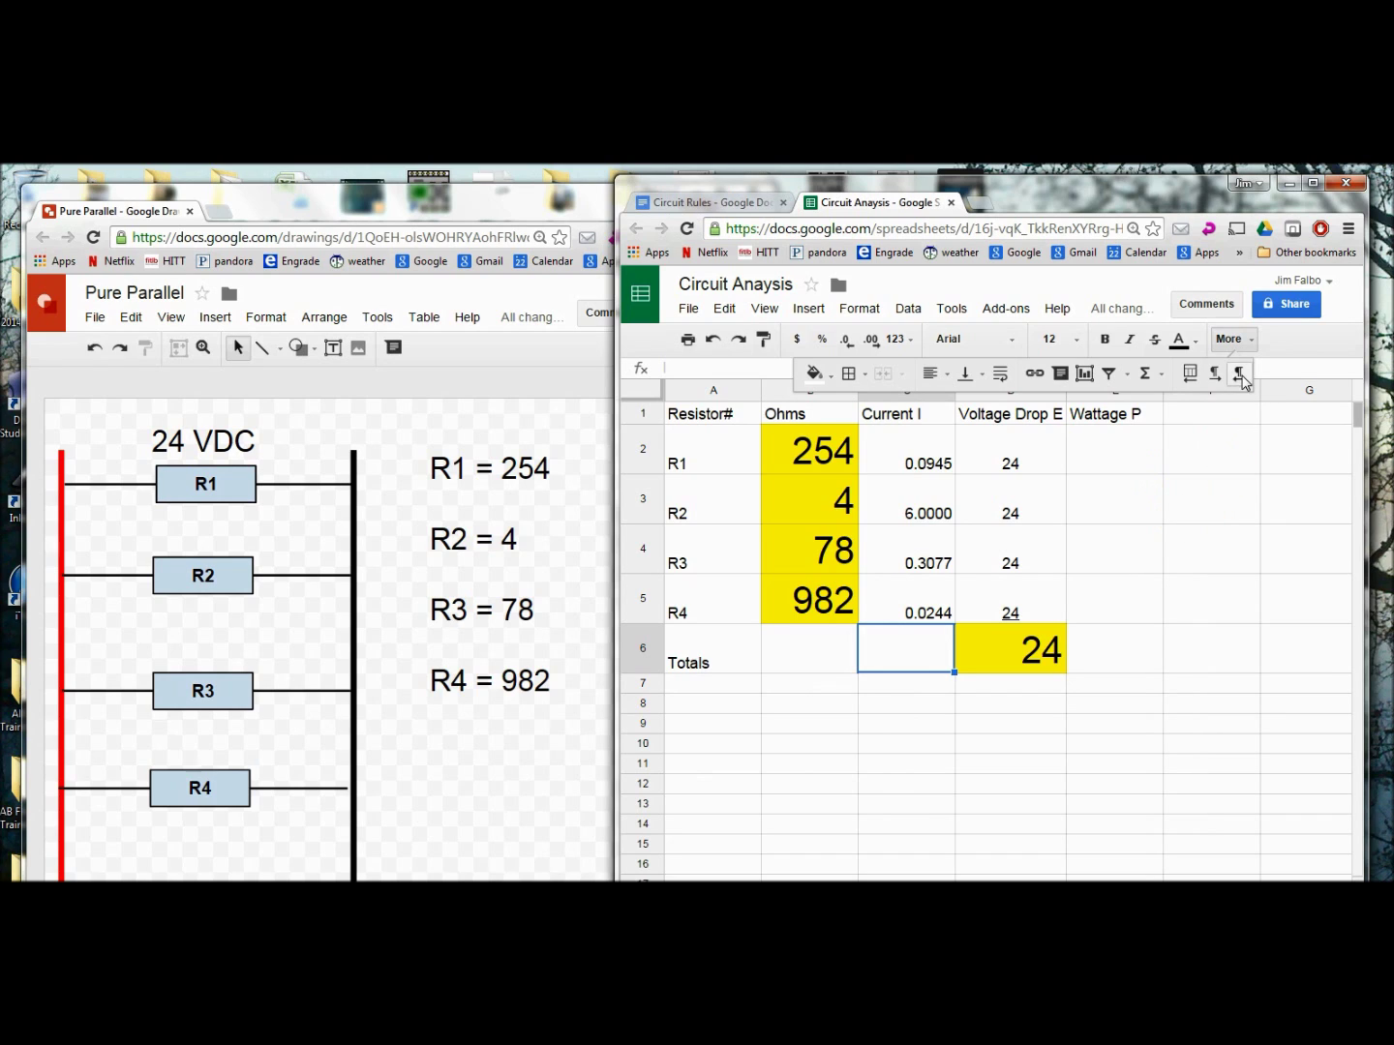
- Sum C2:C5 in C6 with SUM for a total current of 6.4266
left_click(1144, 376)
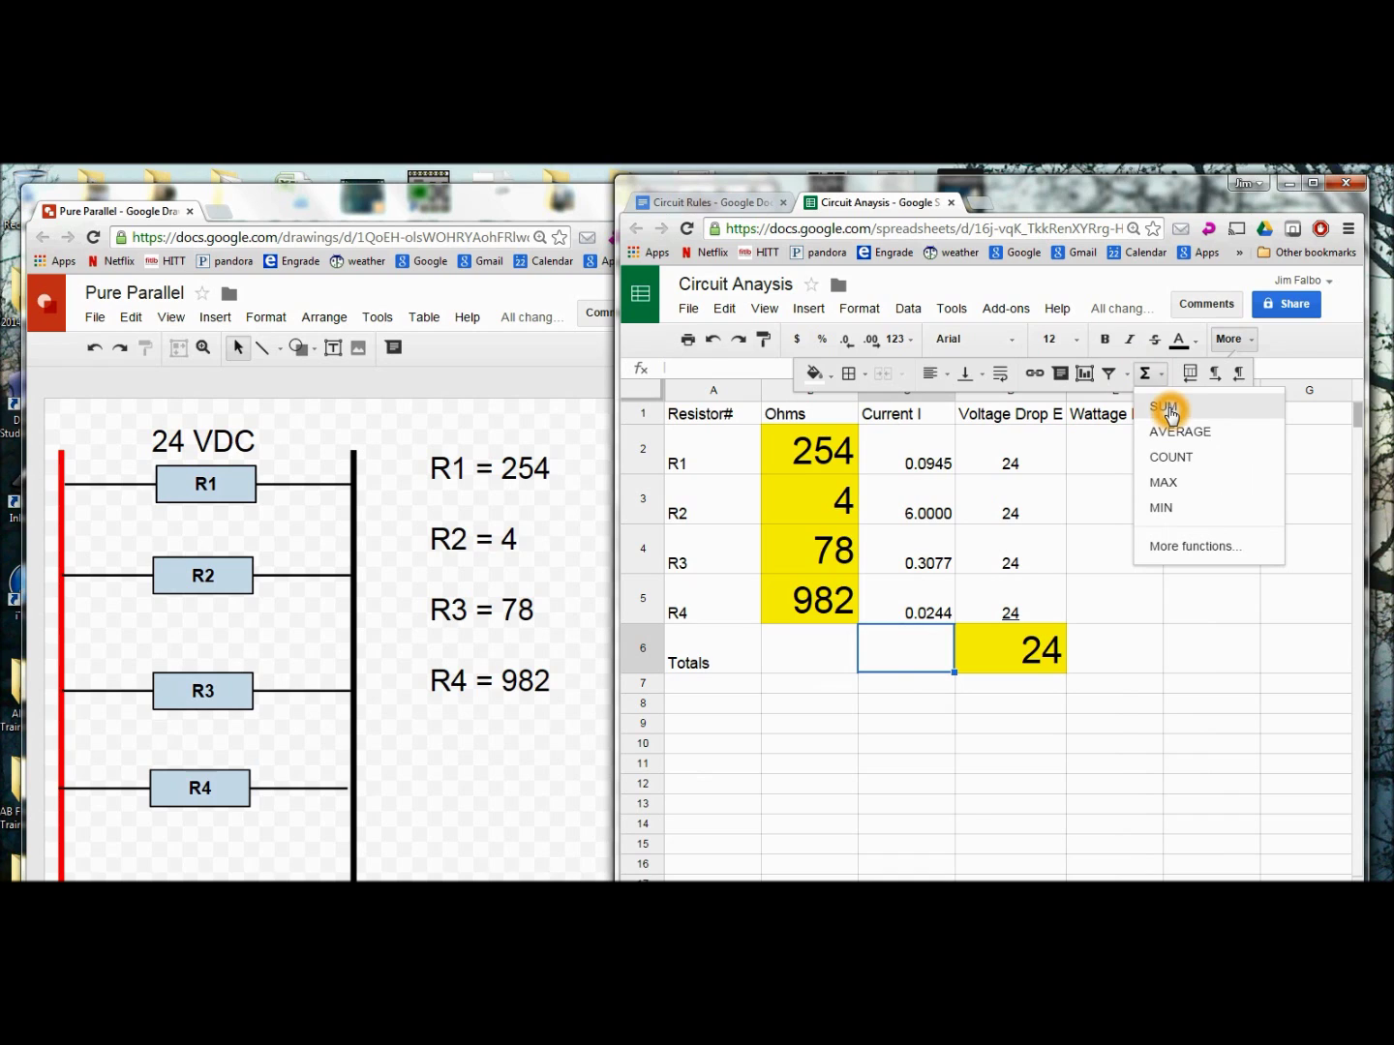
left_click(1166, 407)
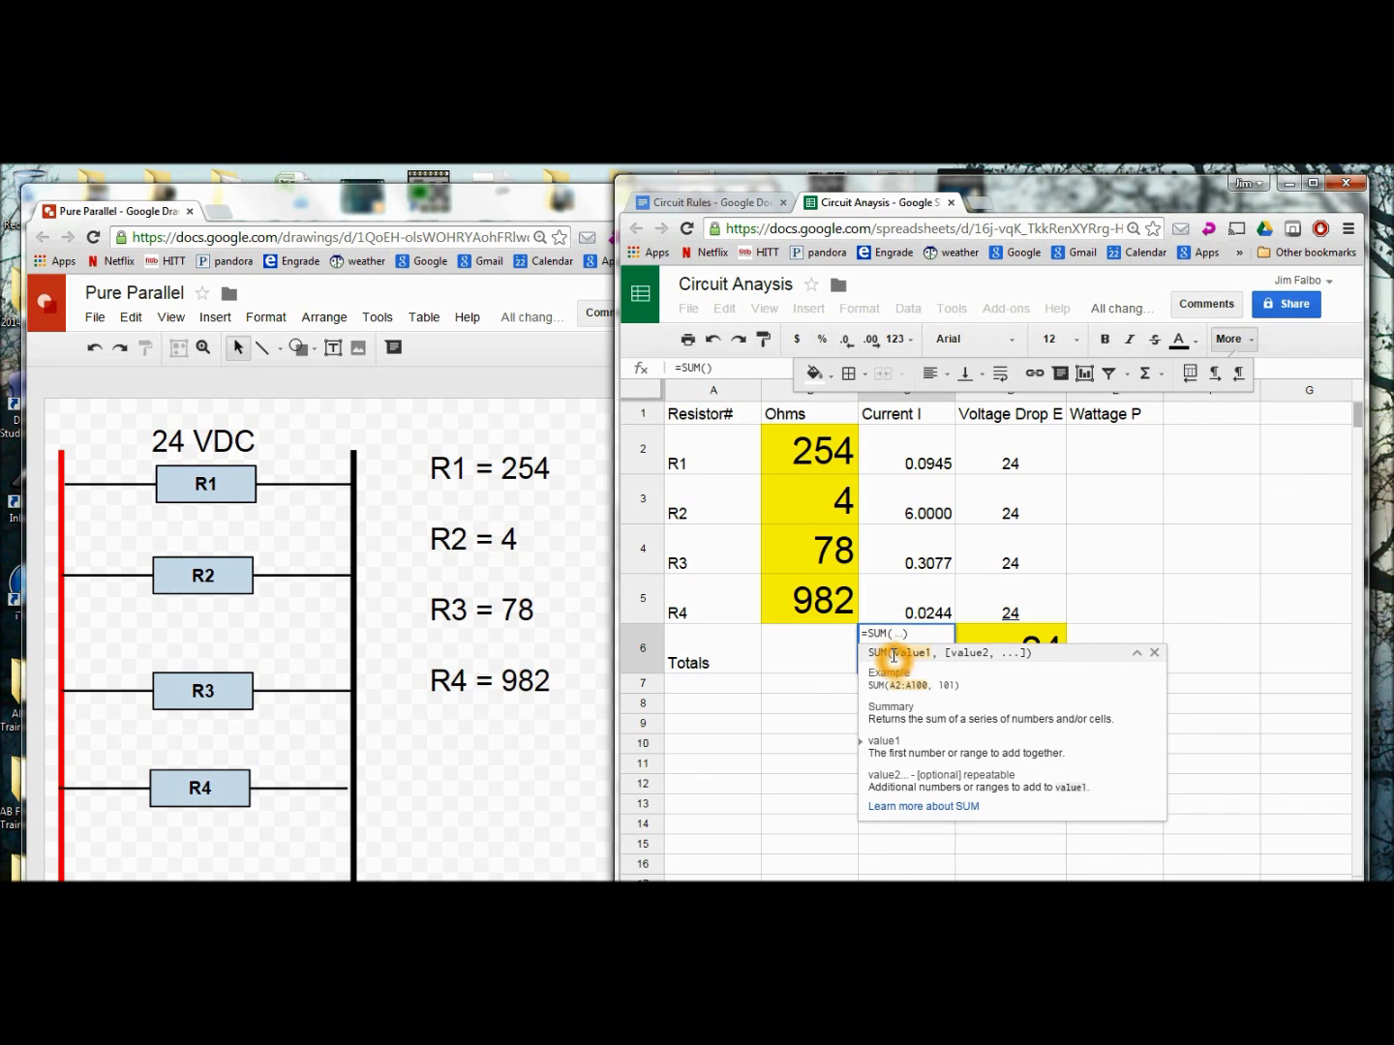
left_click_drag(928, 457, 922, 598)
key("Return")
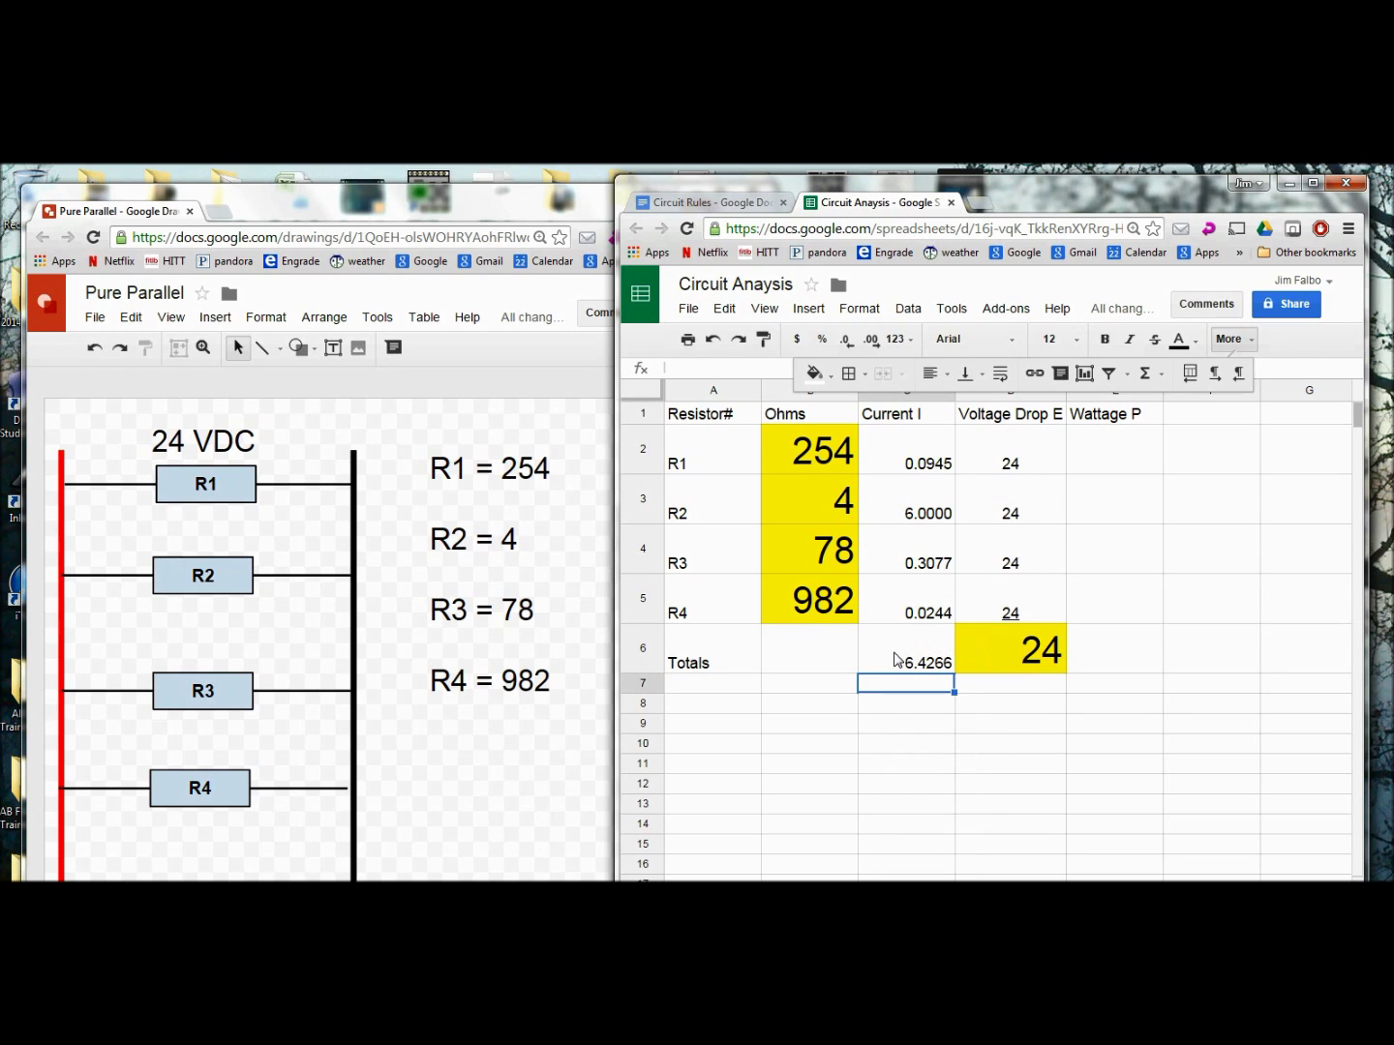
left_click(806, 651)
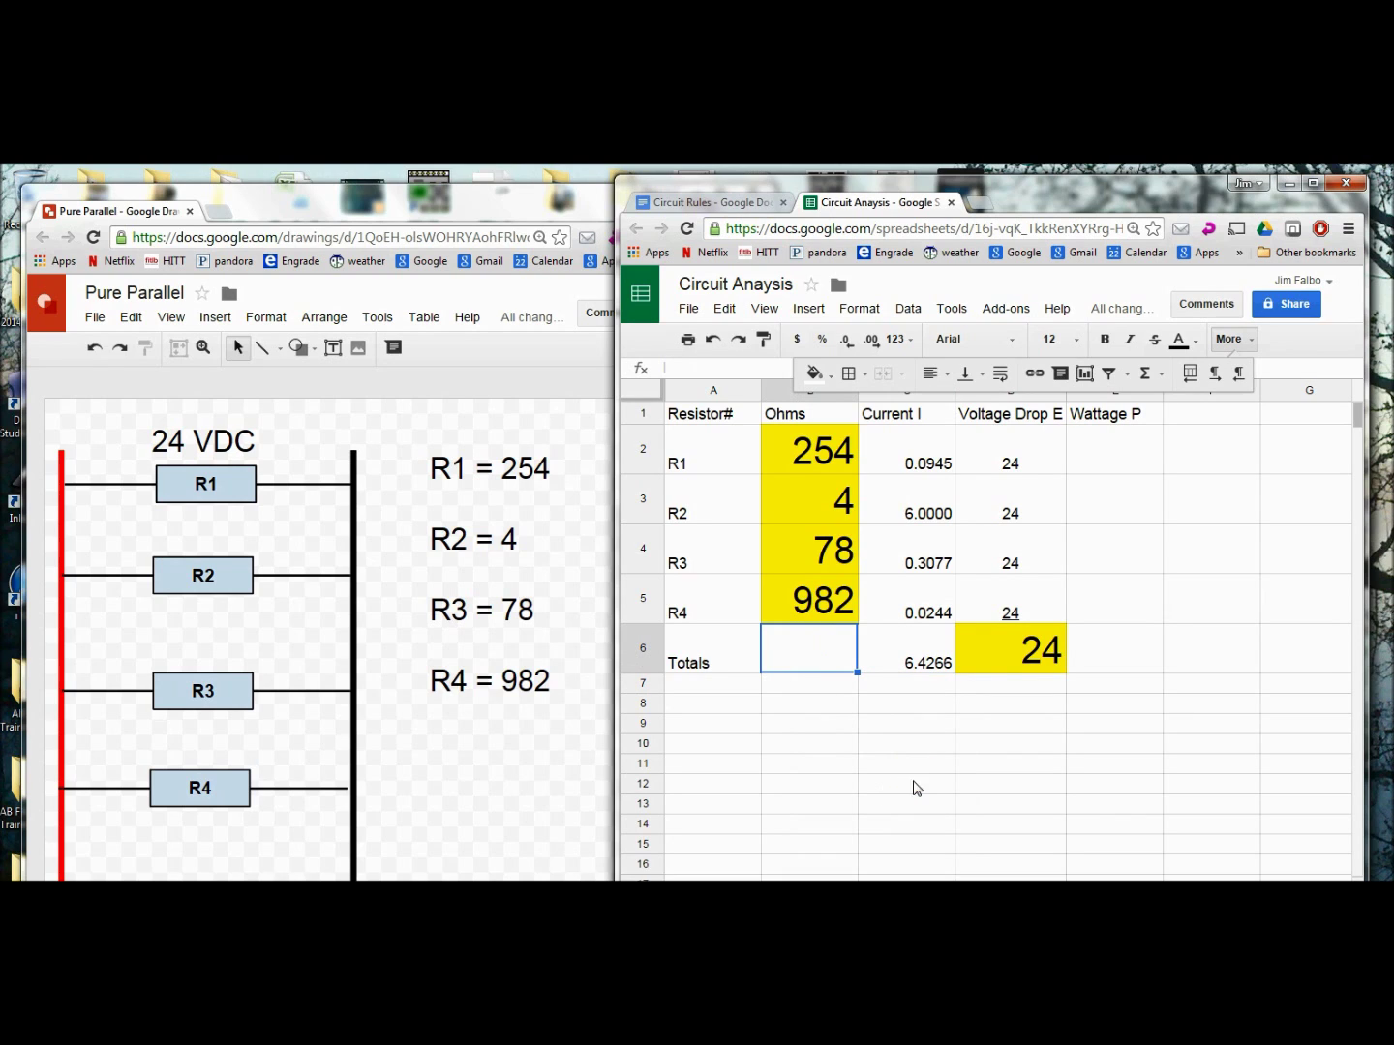
- Enter =D6/C6 in B6 to compute the total resistance
type("=")
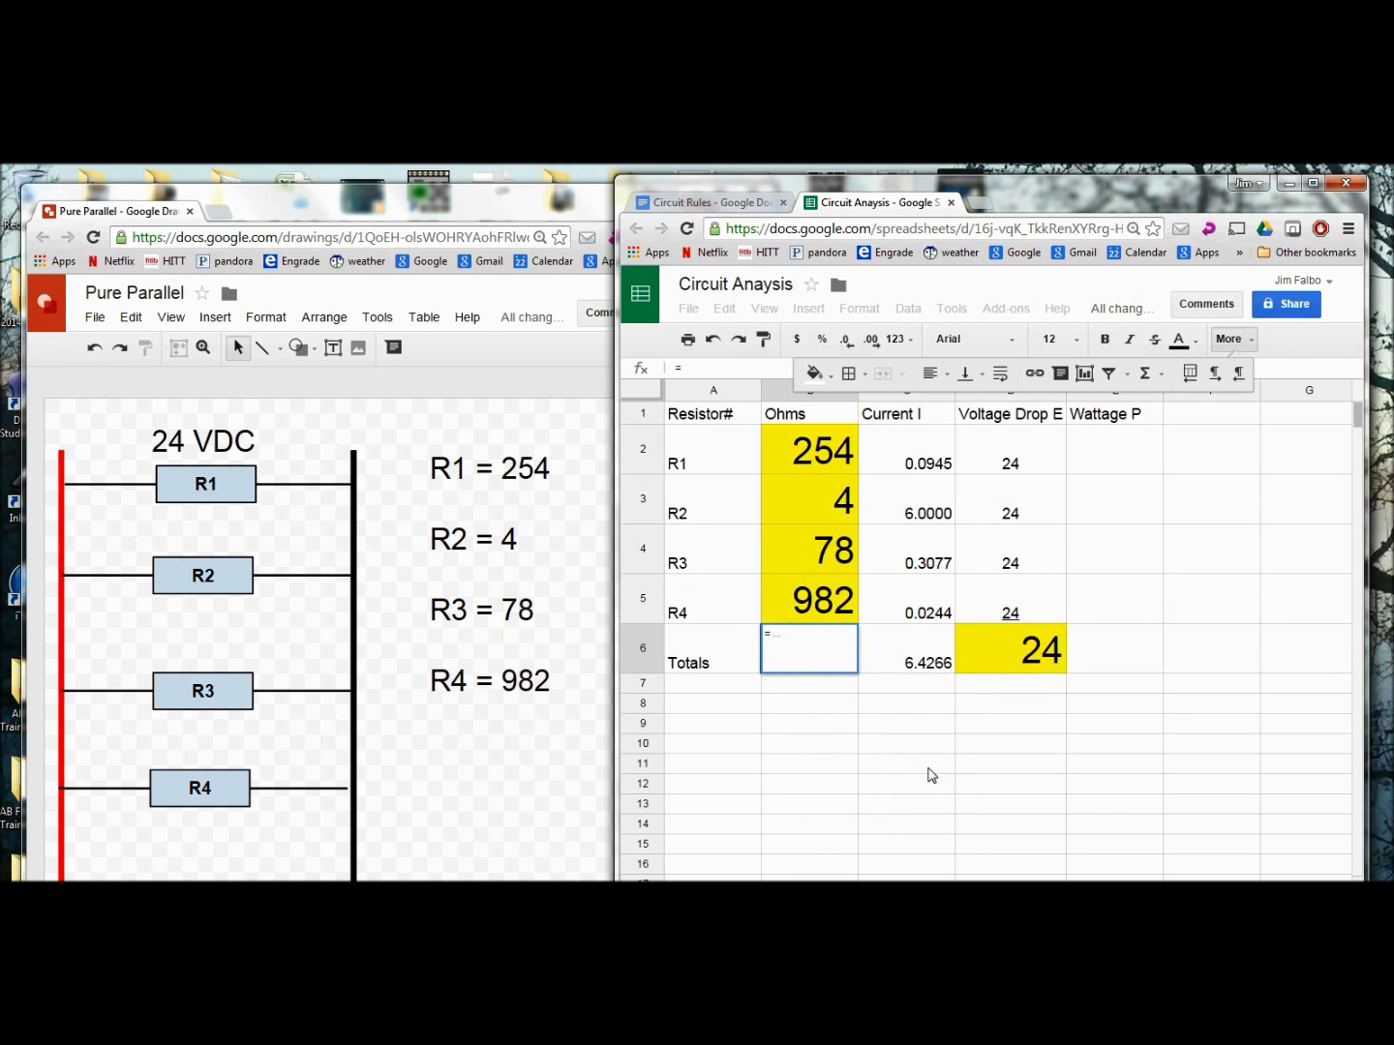
left_click(998, 650)
type("/")
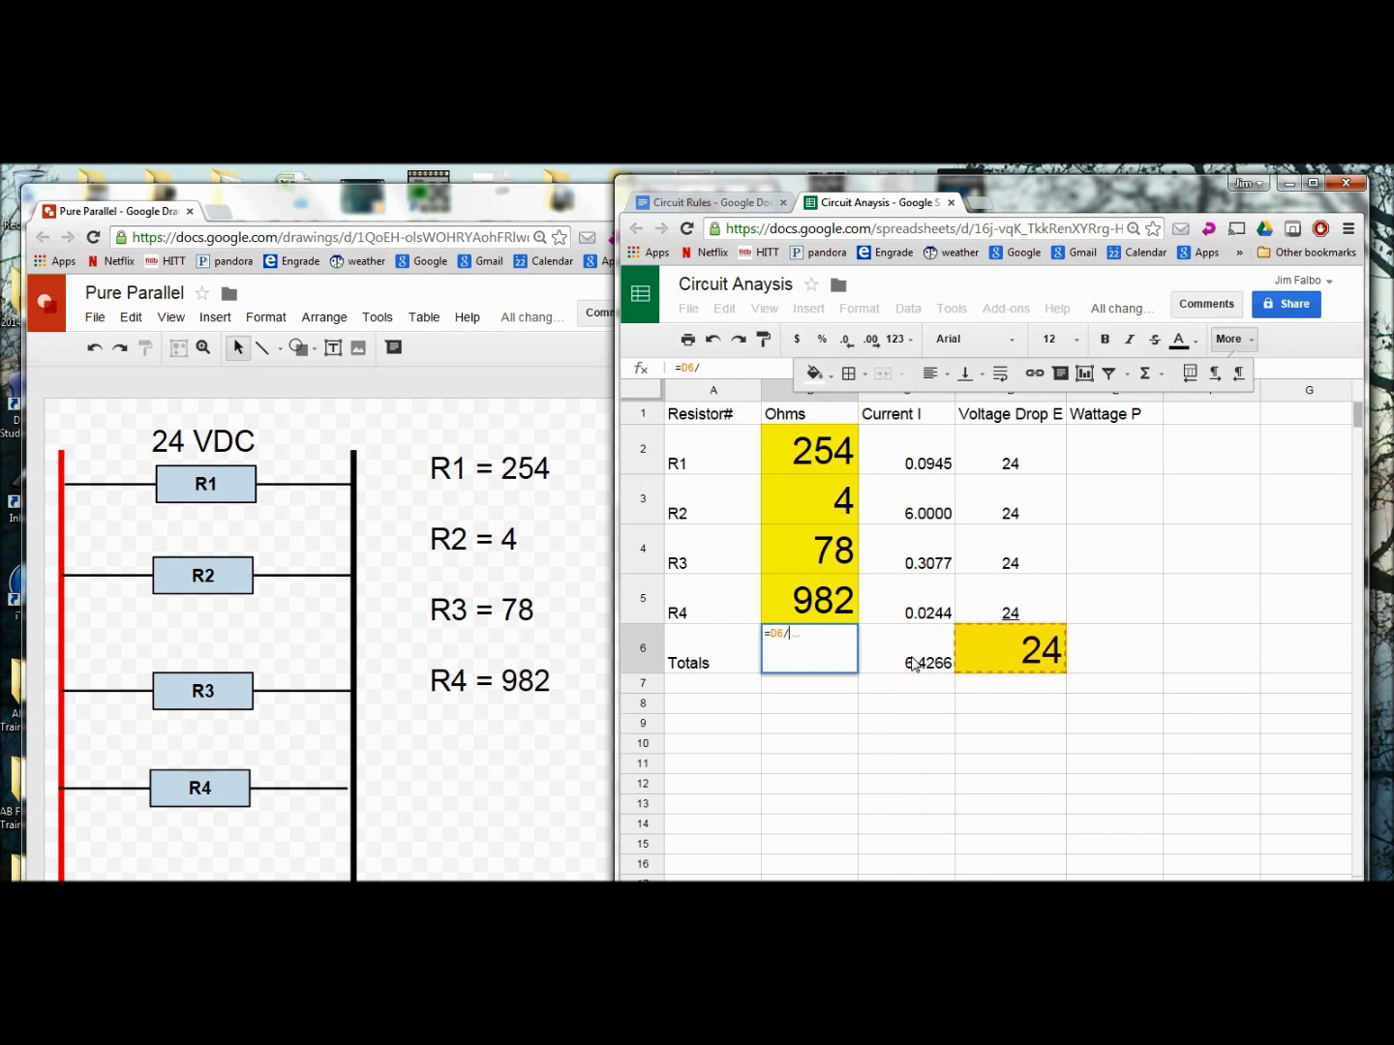
left_click(905, 656)
key("Return")
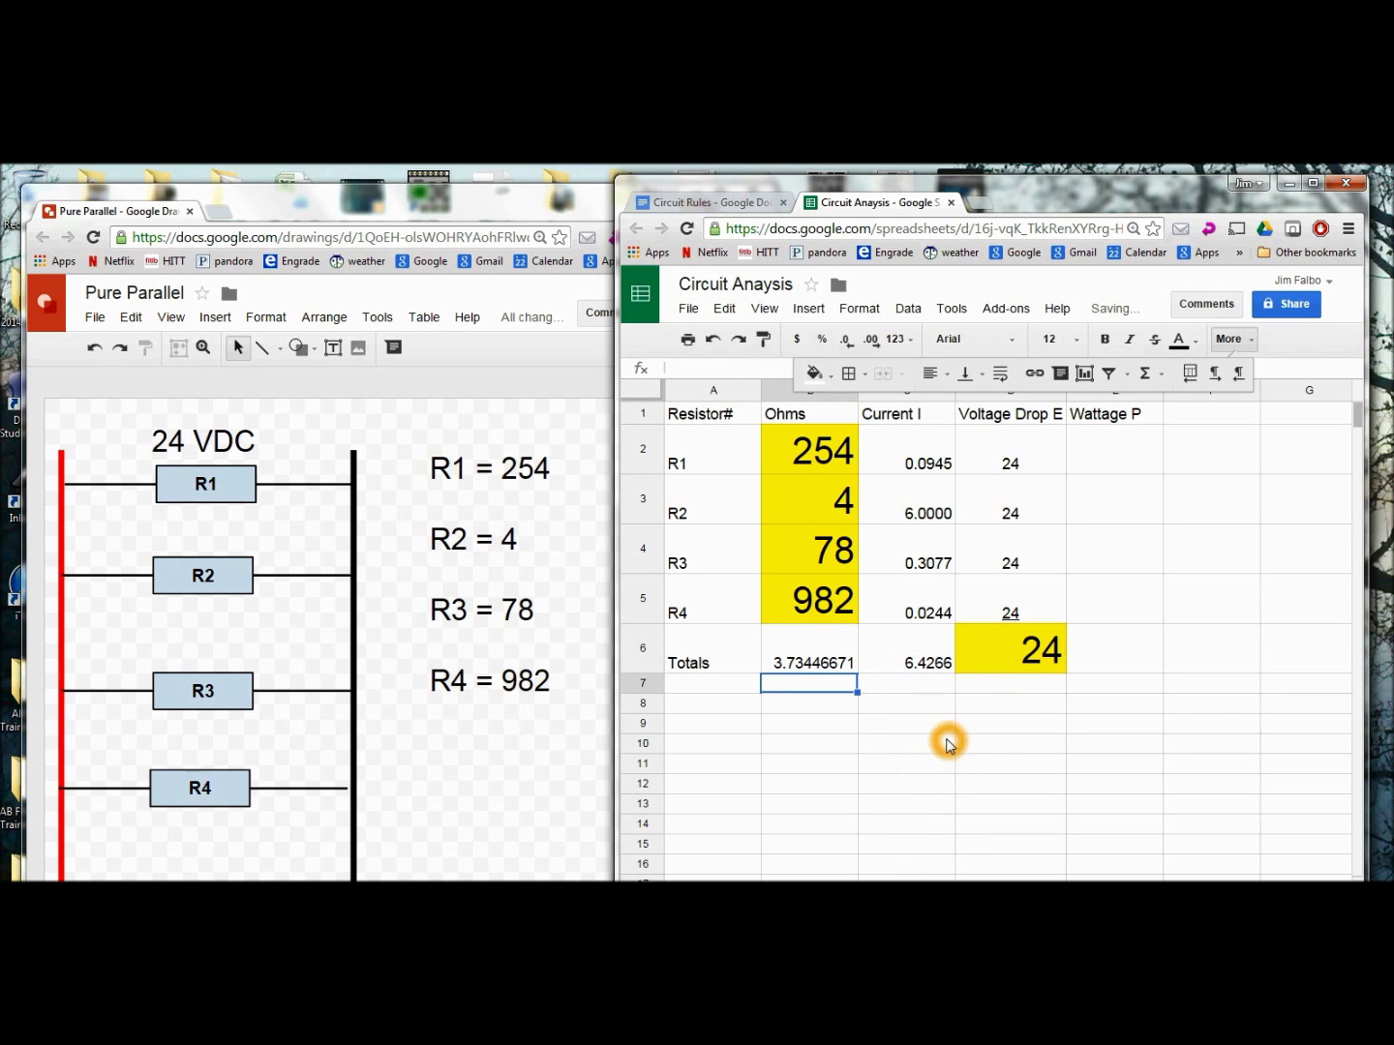
left_click(803, 662)
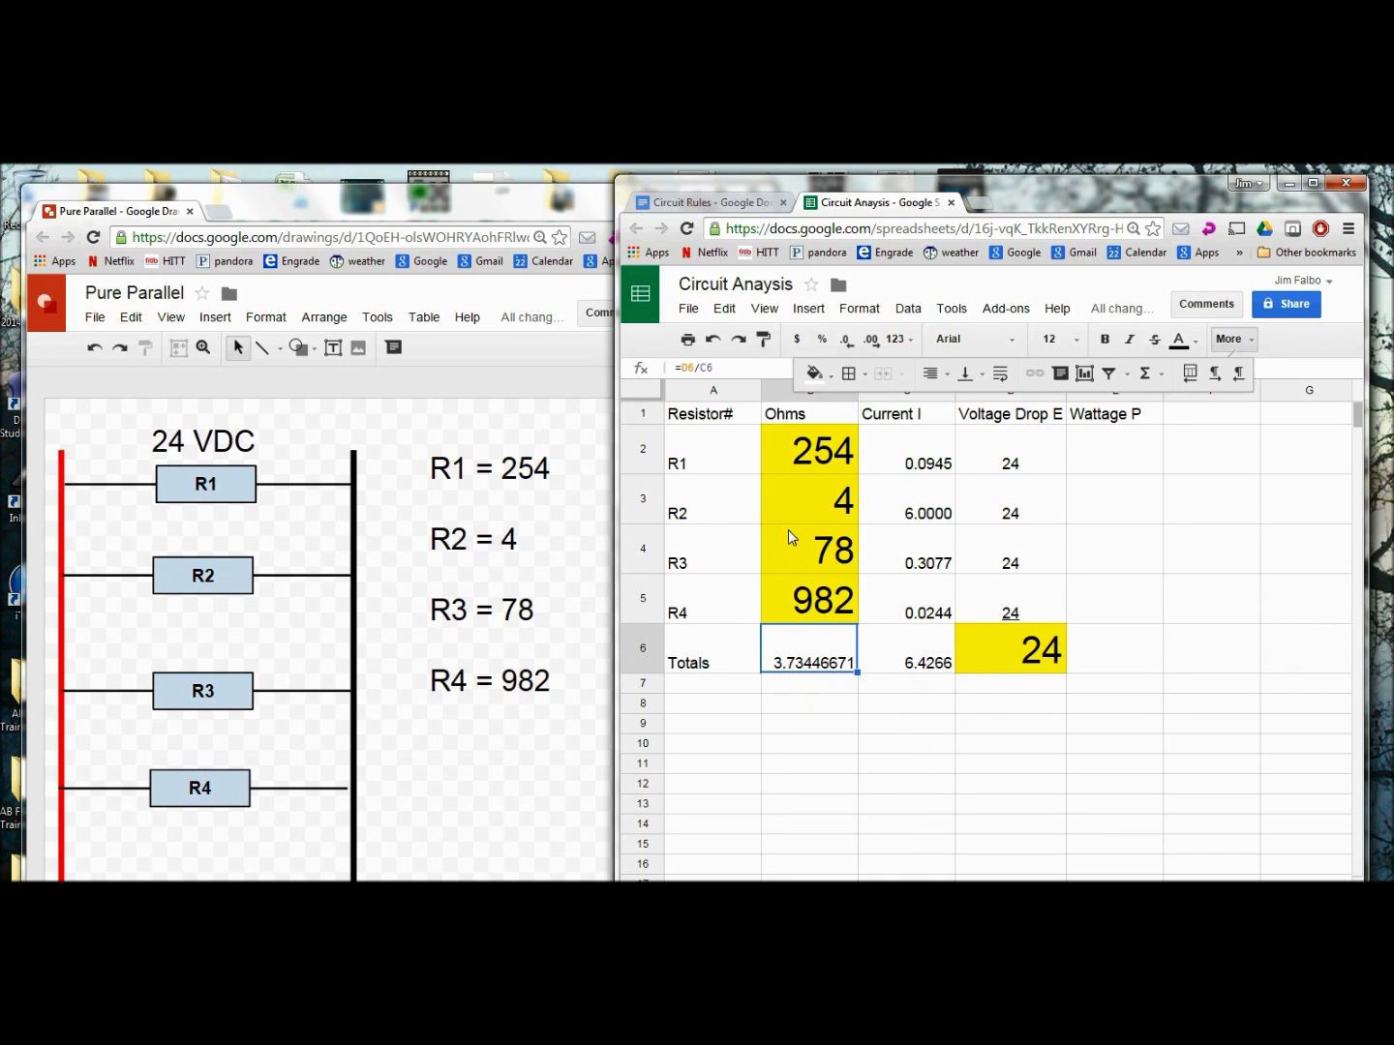
- Trim the total resistance in B6 to three decimals, showing 3.734
left_click(846, 341)
left_click(847, 339)
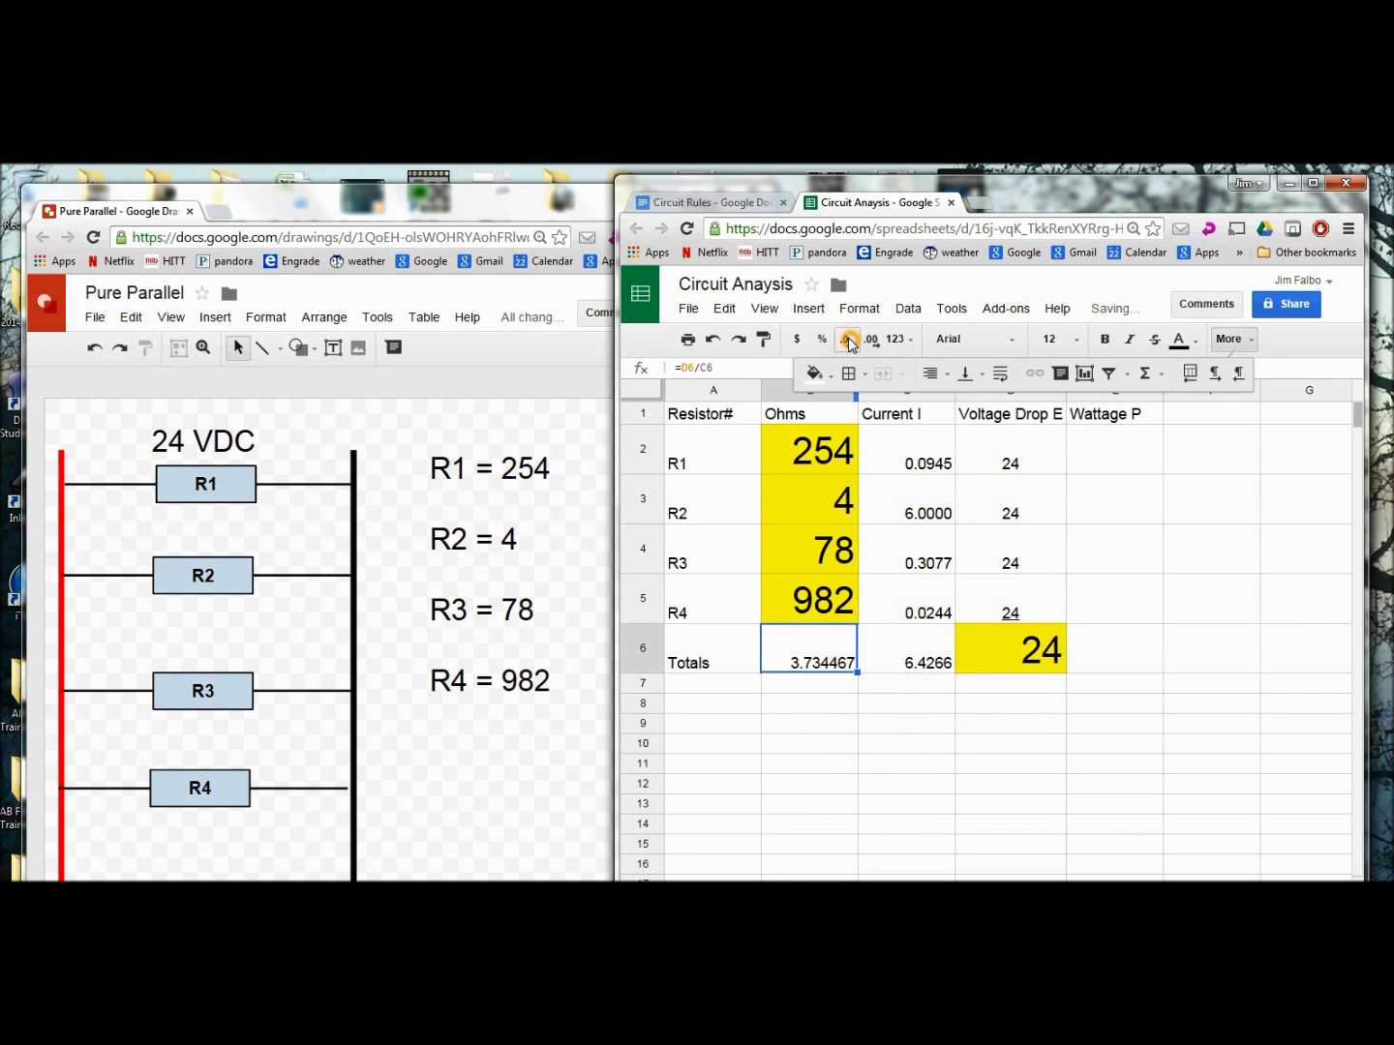
left_click(846, 339)
left_click(846, 340)
left_click(846, 340)
left_click(840, 675)
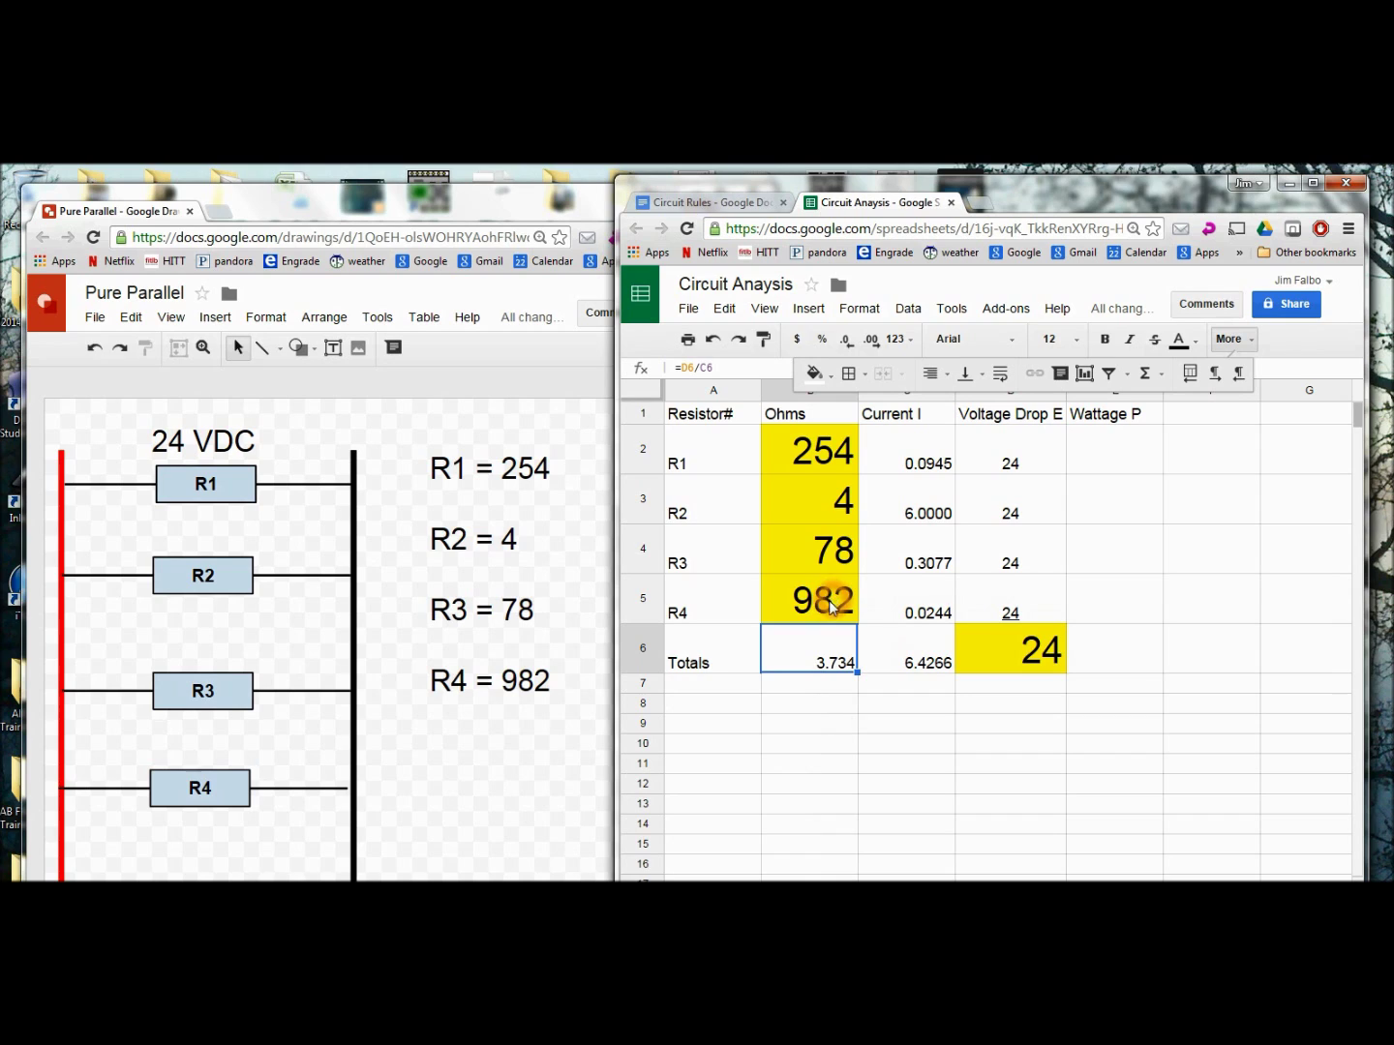
left_click(839, 699)
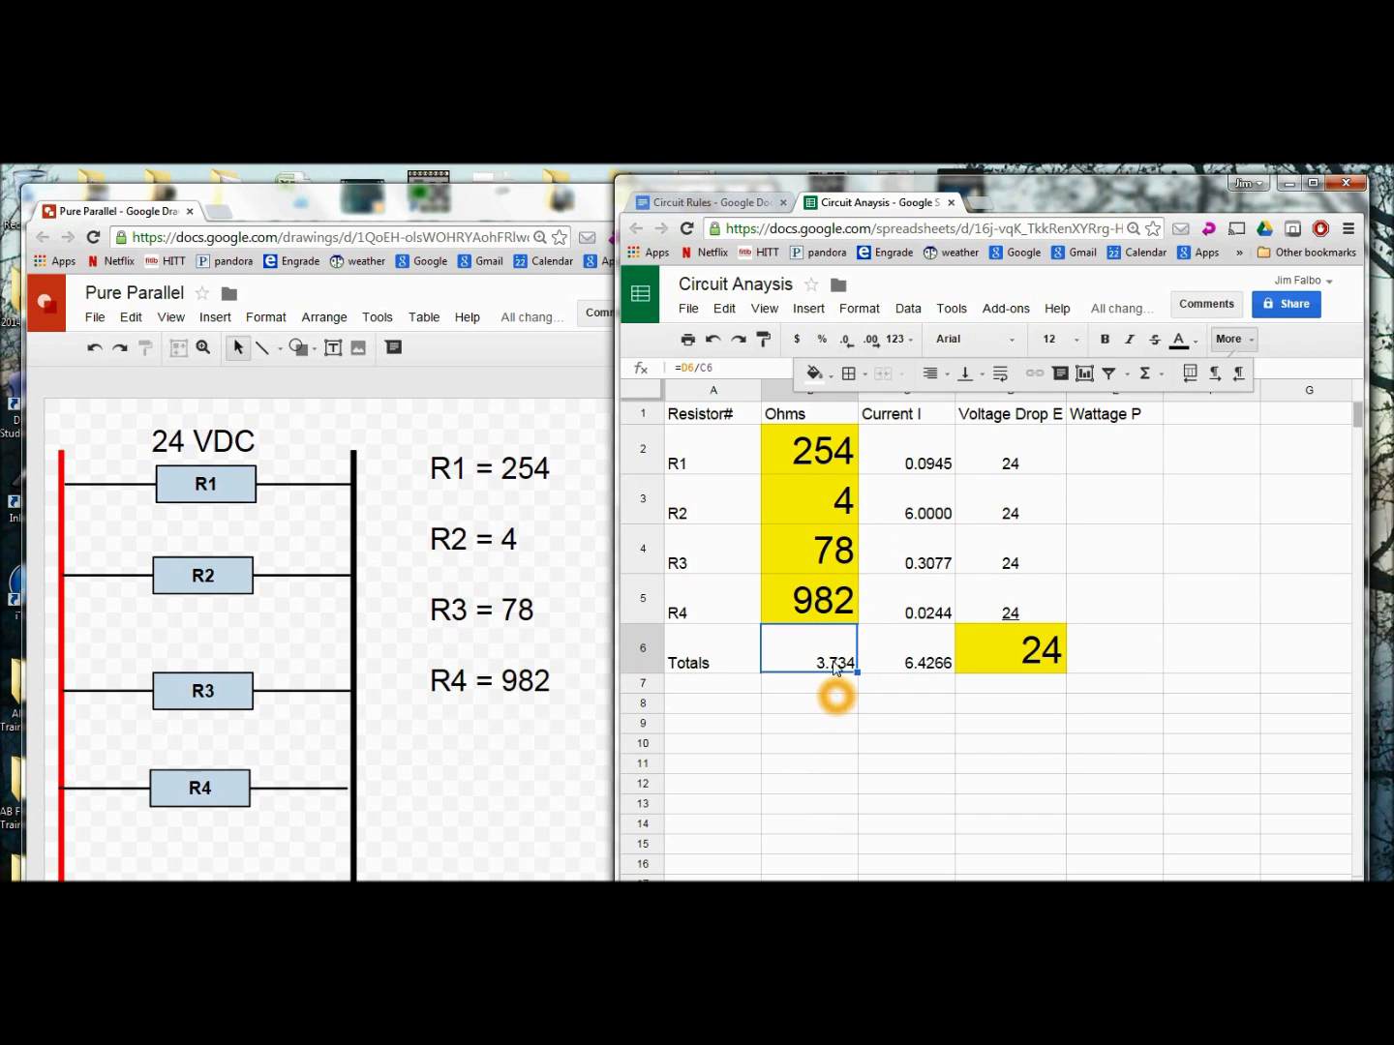
left_click(833, 522)
left_click(846, 511)
left_click(828, 686)
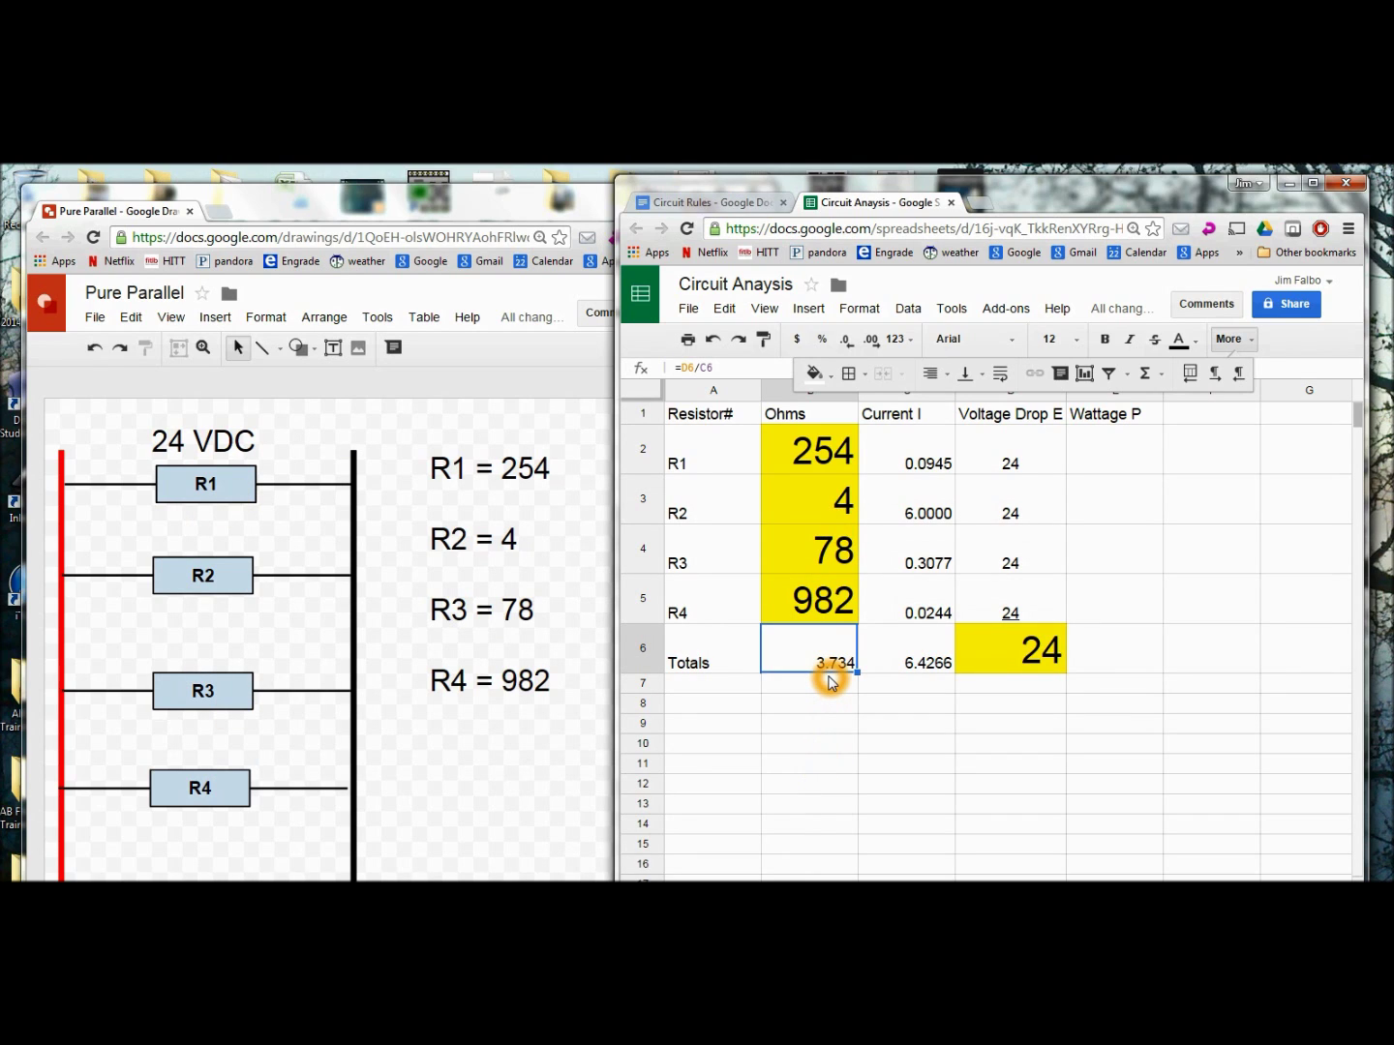
left_click(1111, 457)
left_click(707, 202)
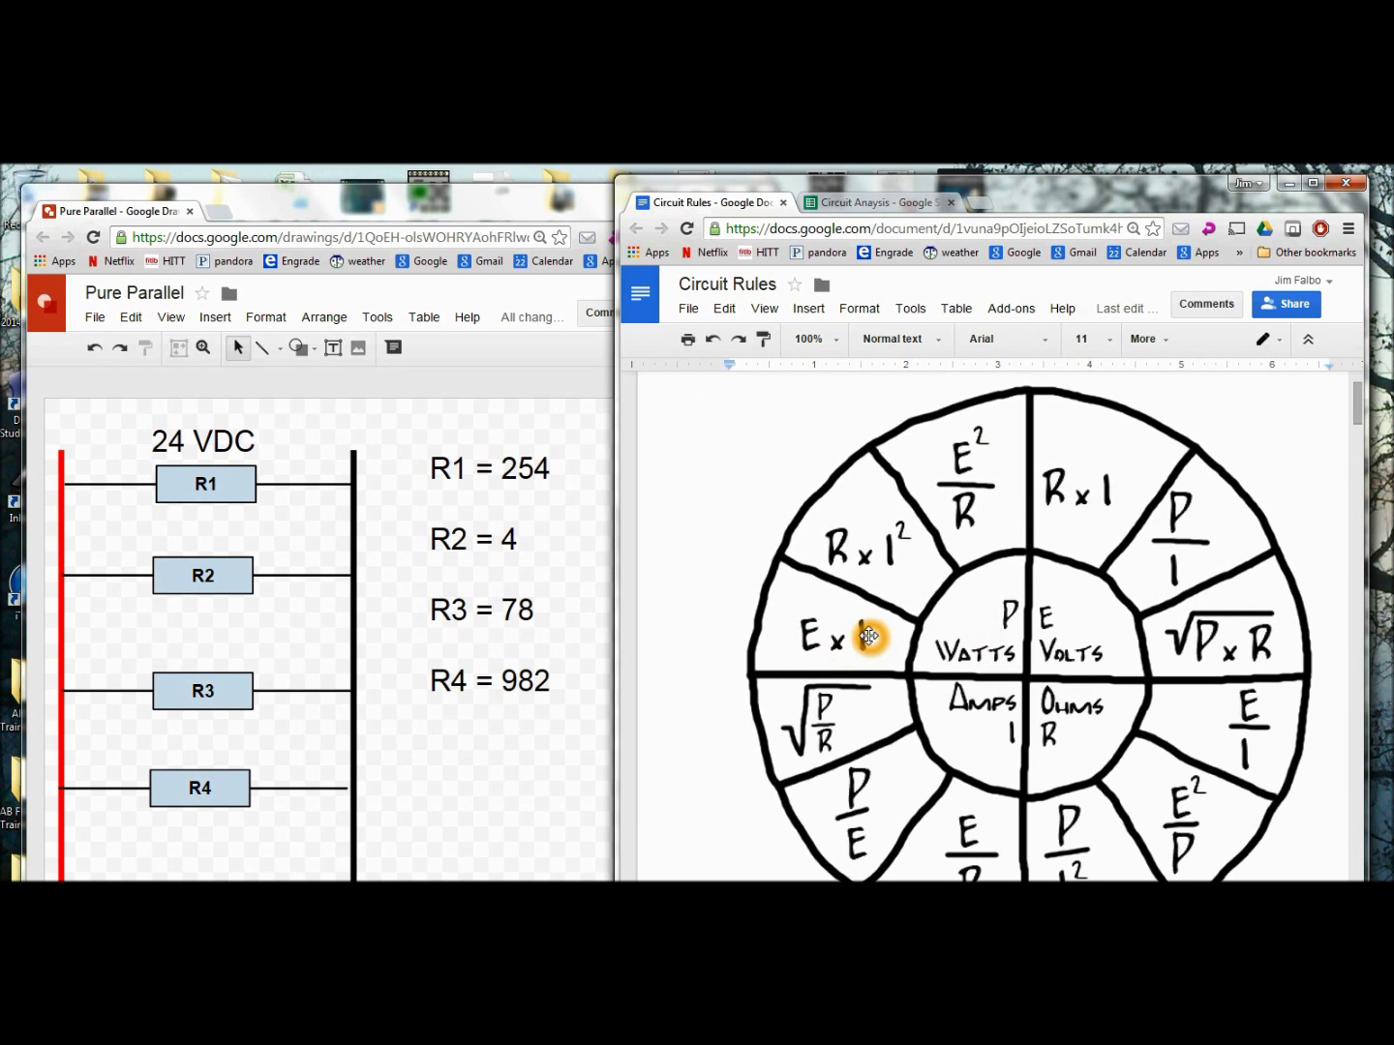
left_click(822, 205)
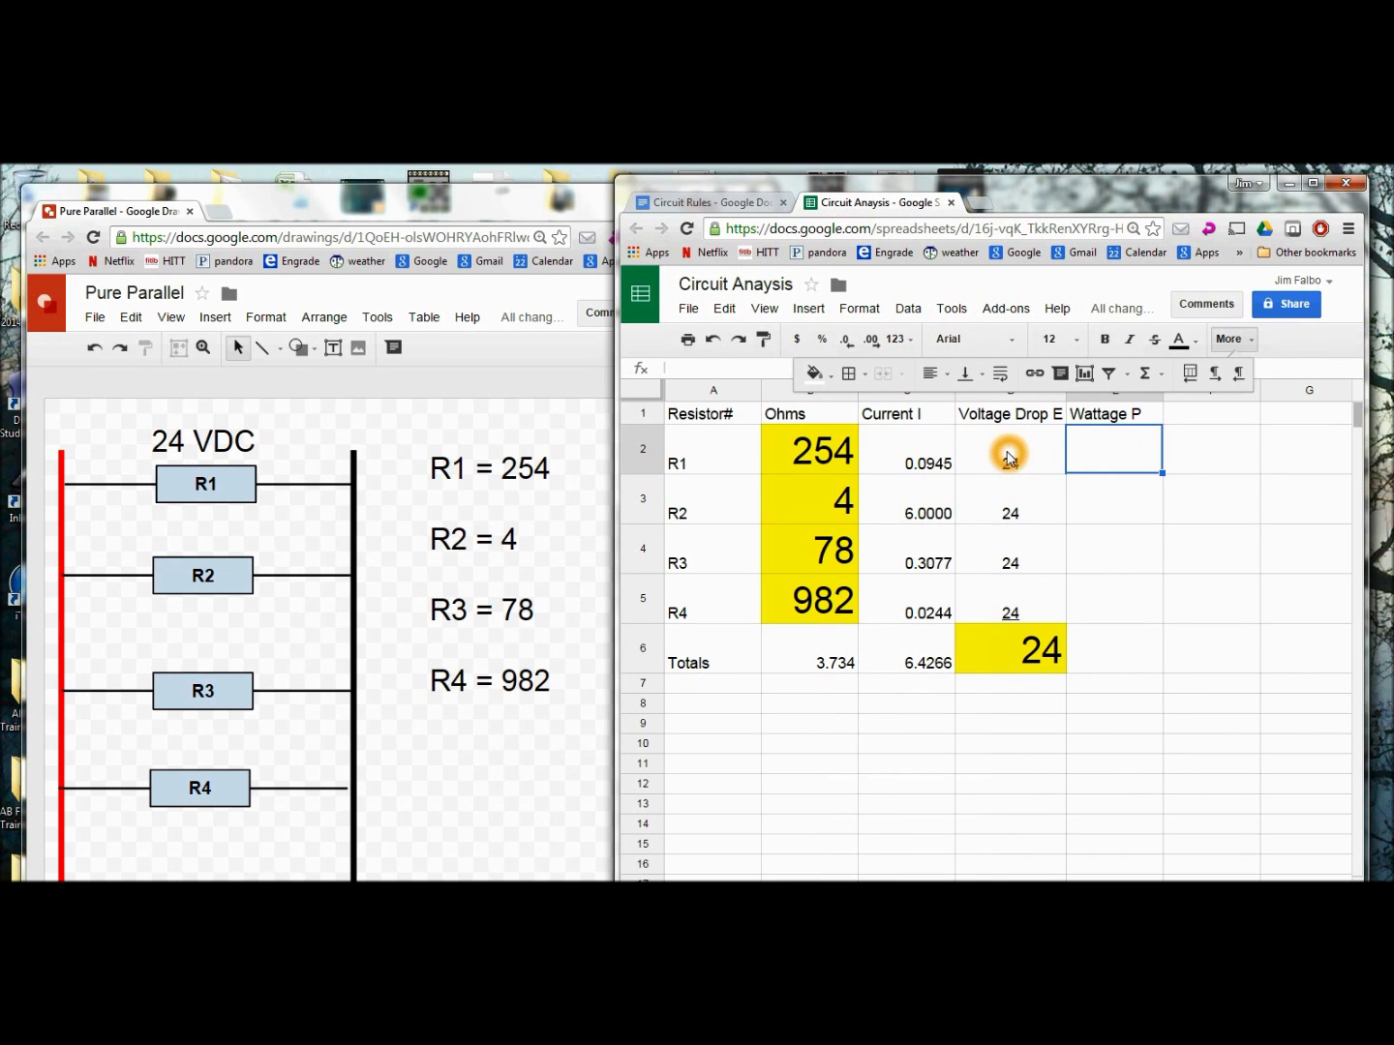
- Enter =C2*D2 in E2 and fill the wattage formula down through E6
type("=")
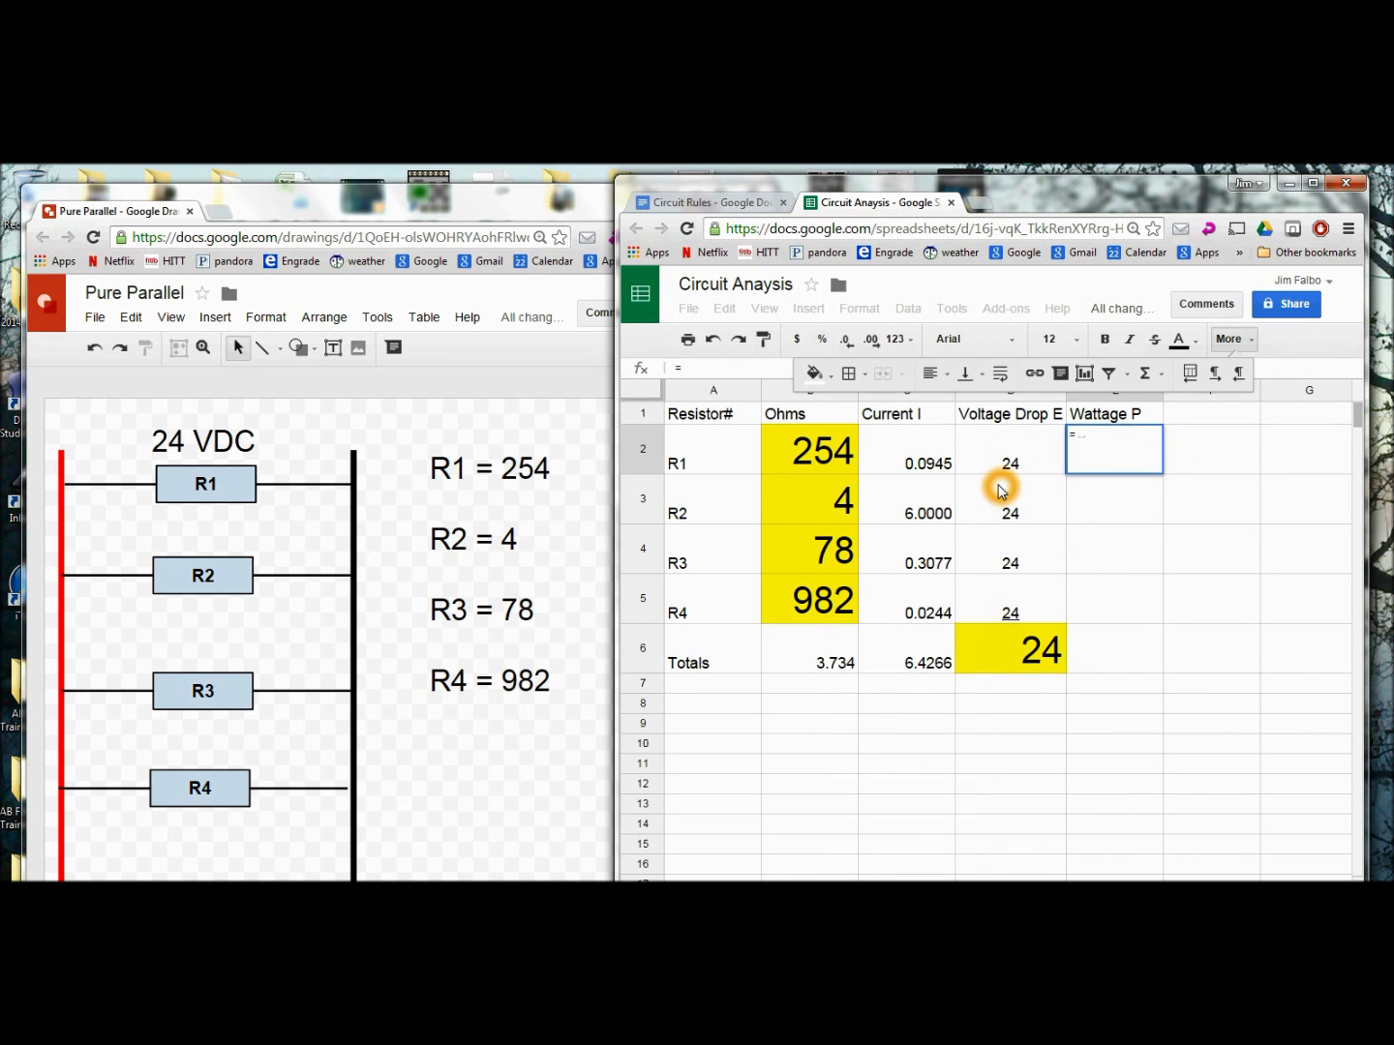
left_click(911, 466)
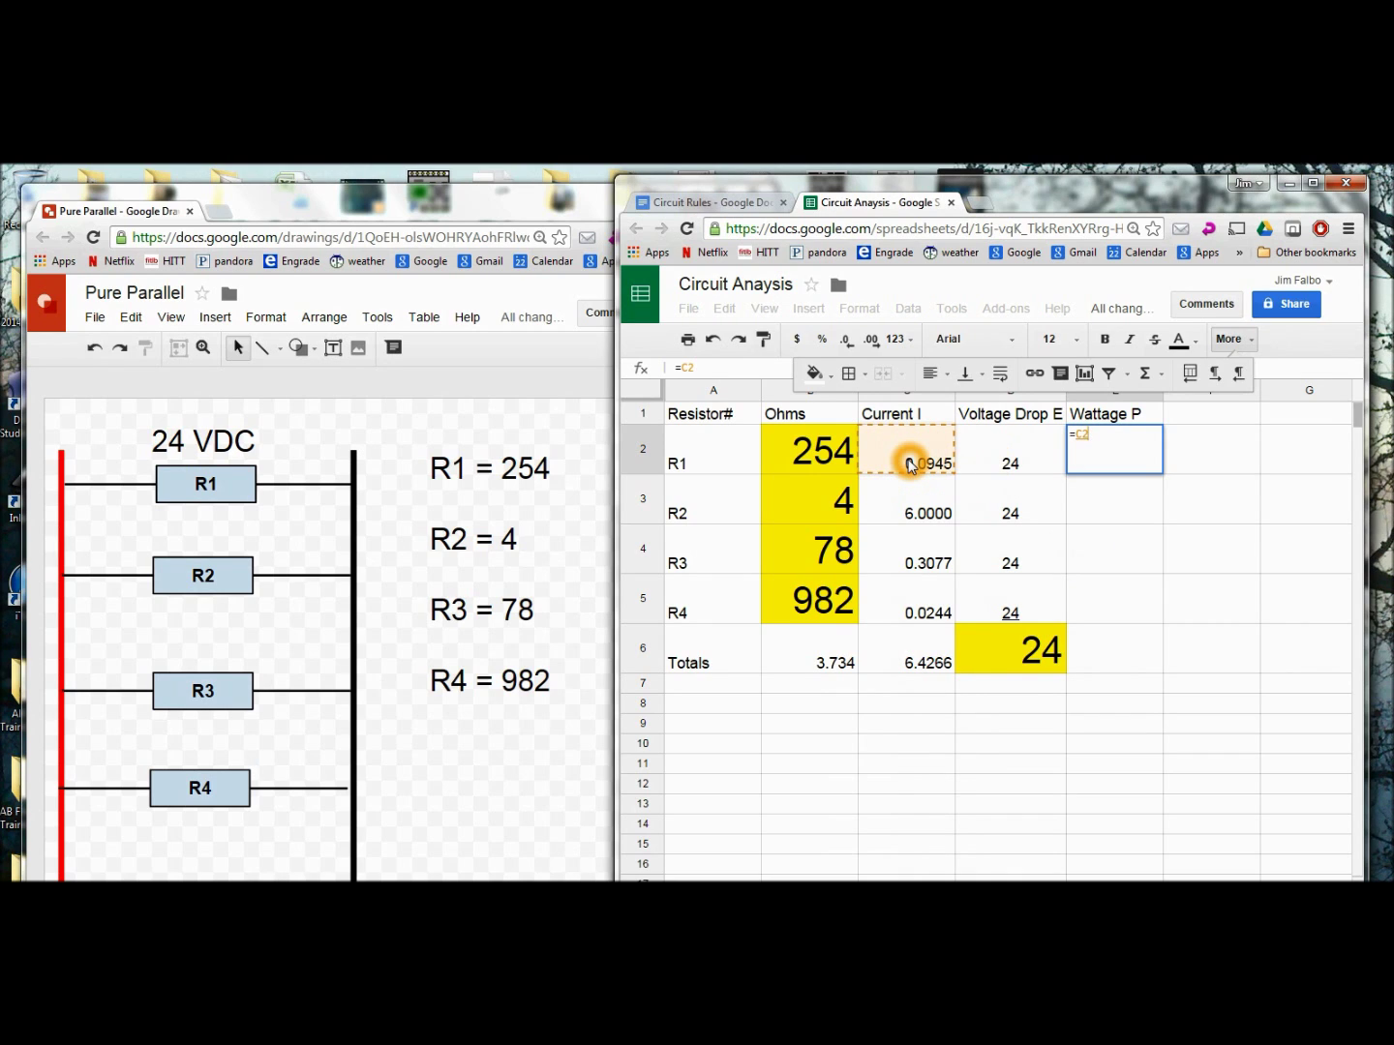
type("*")
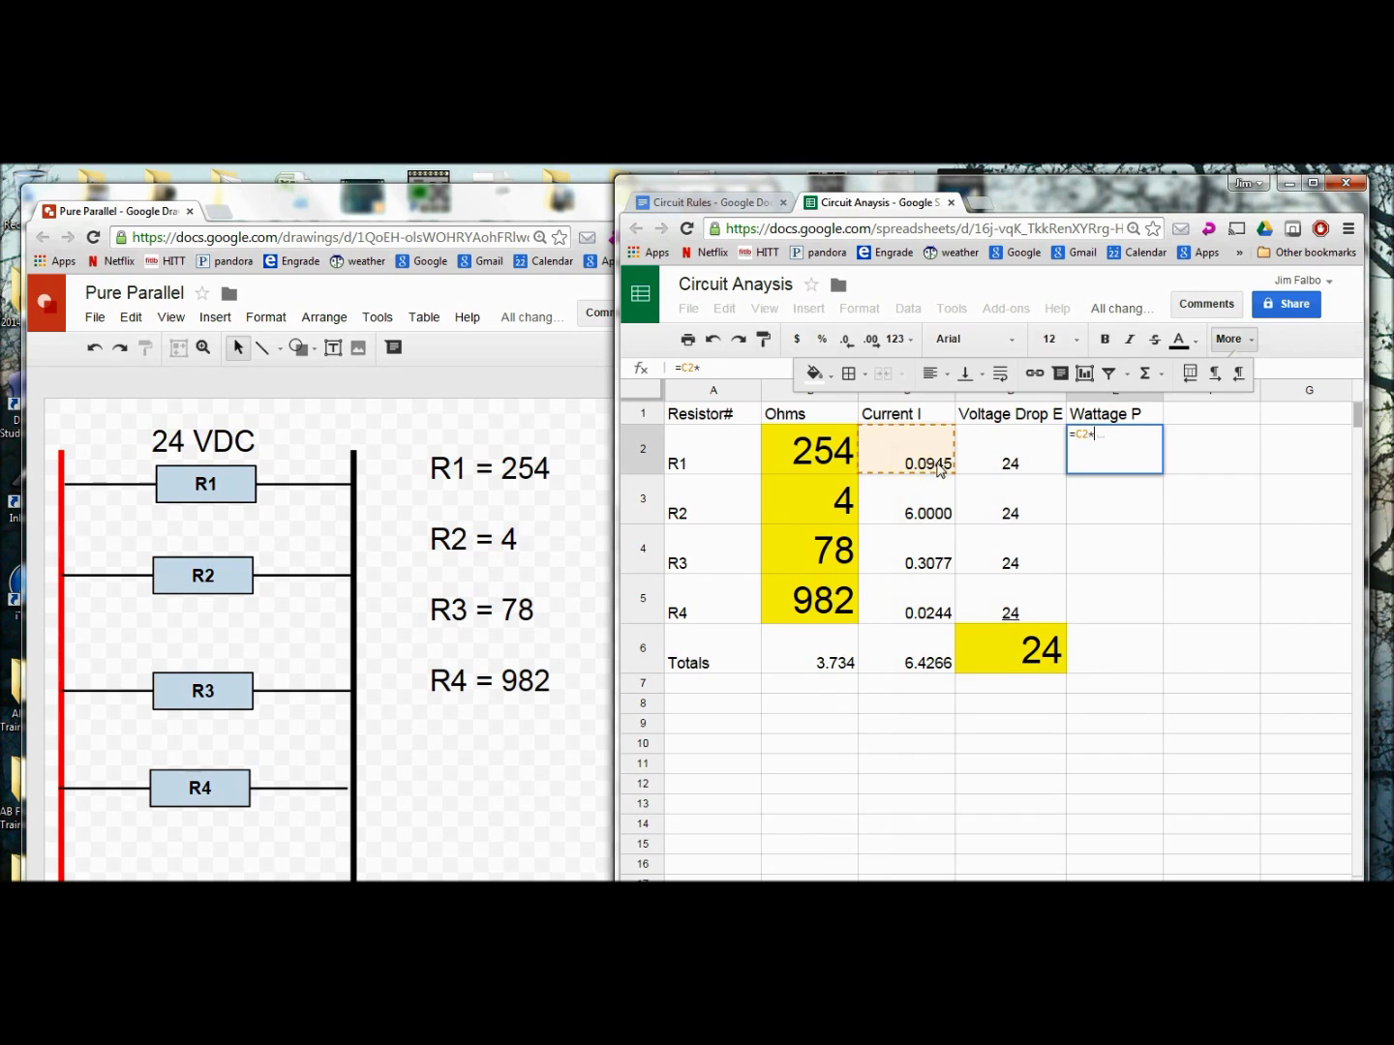
left_click(996, 456)
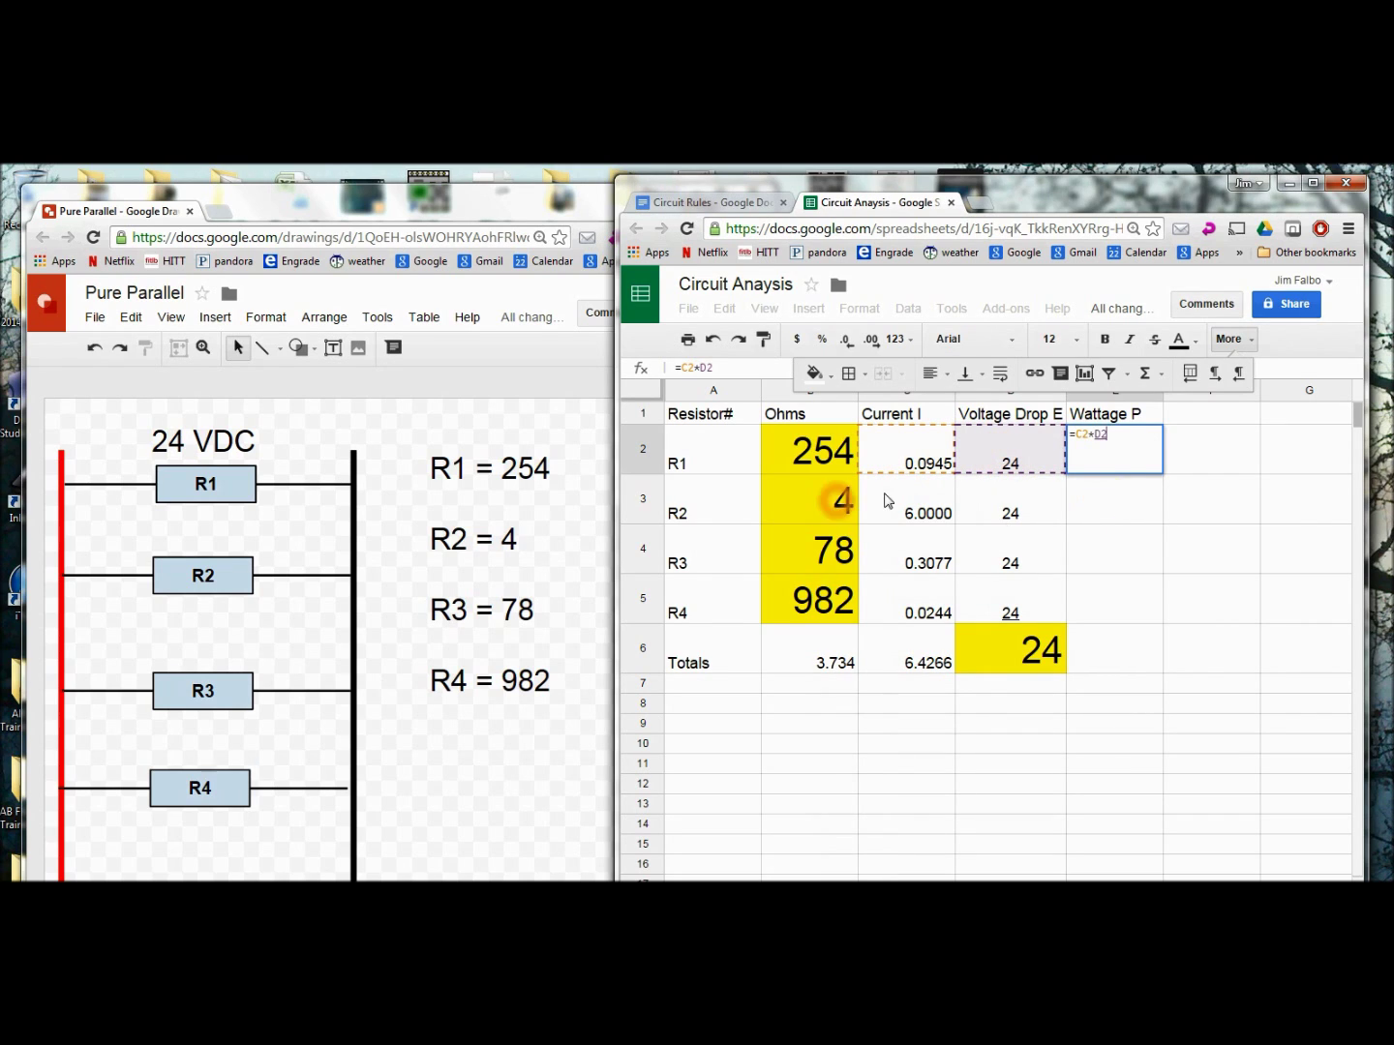
key("Return")
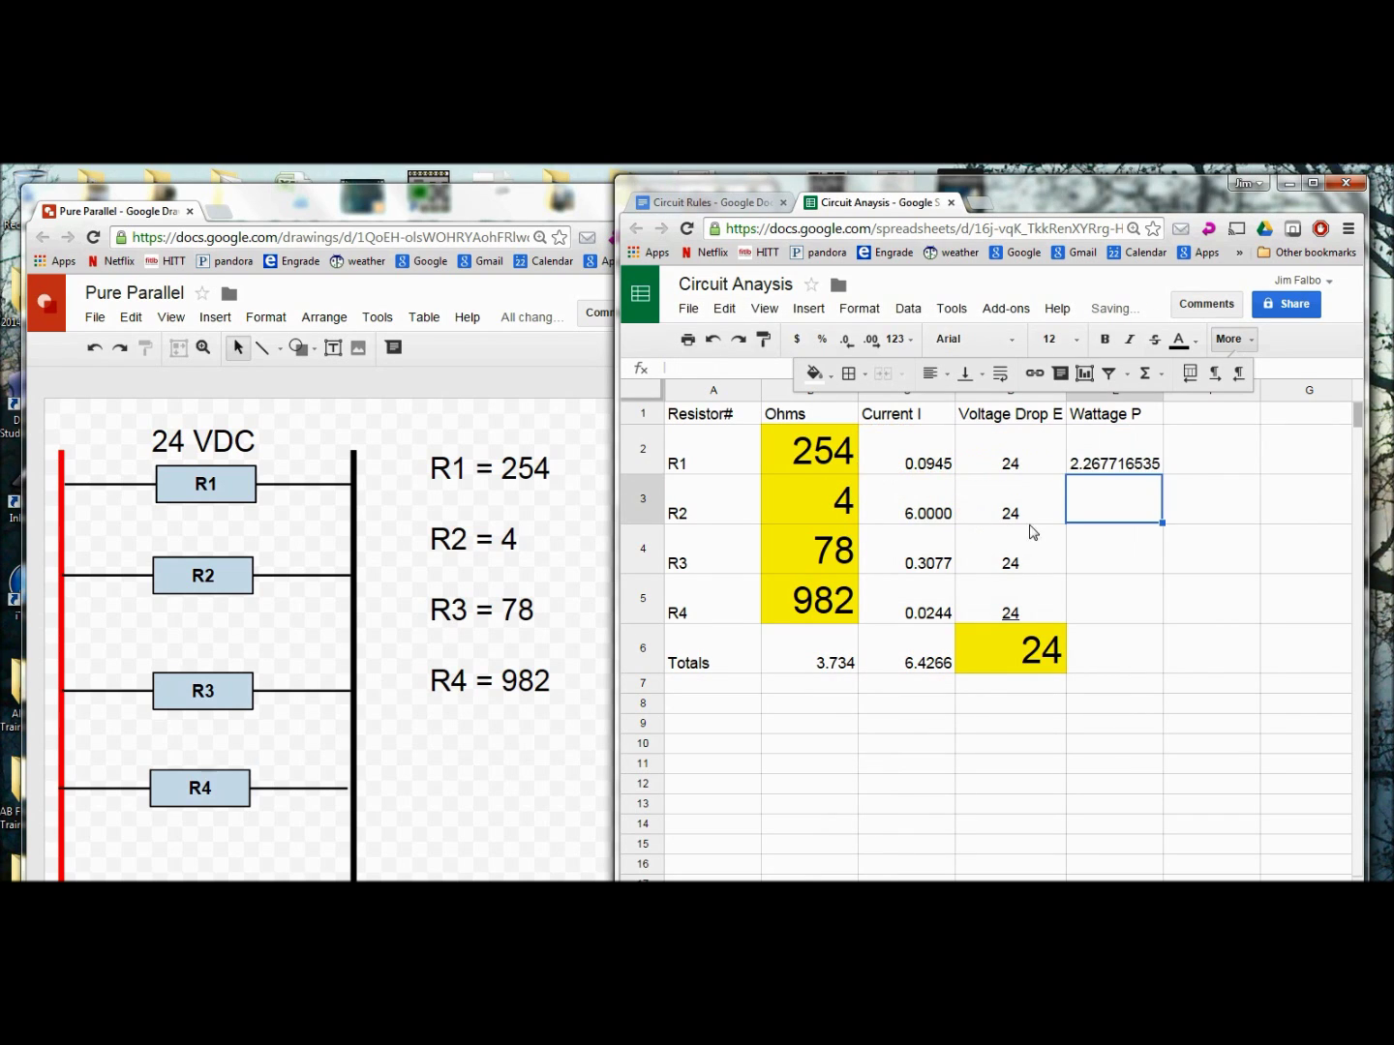
left_click(1129, 466)
left_click_drag(1162, 474, 1157, 662)
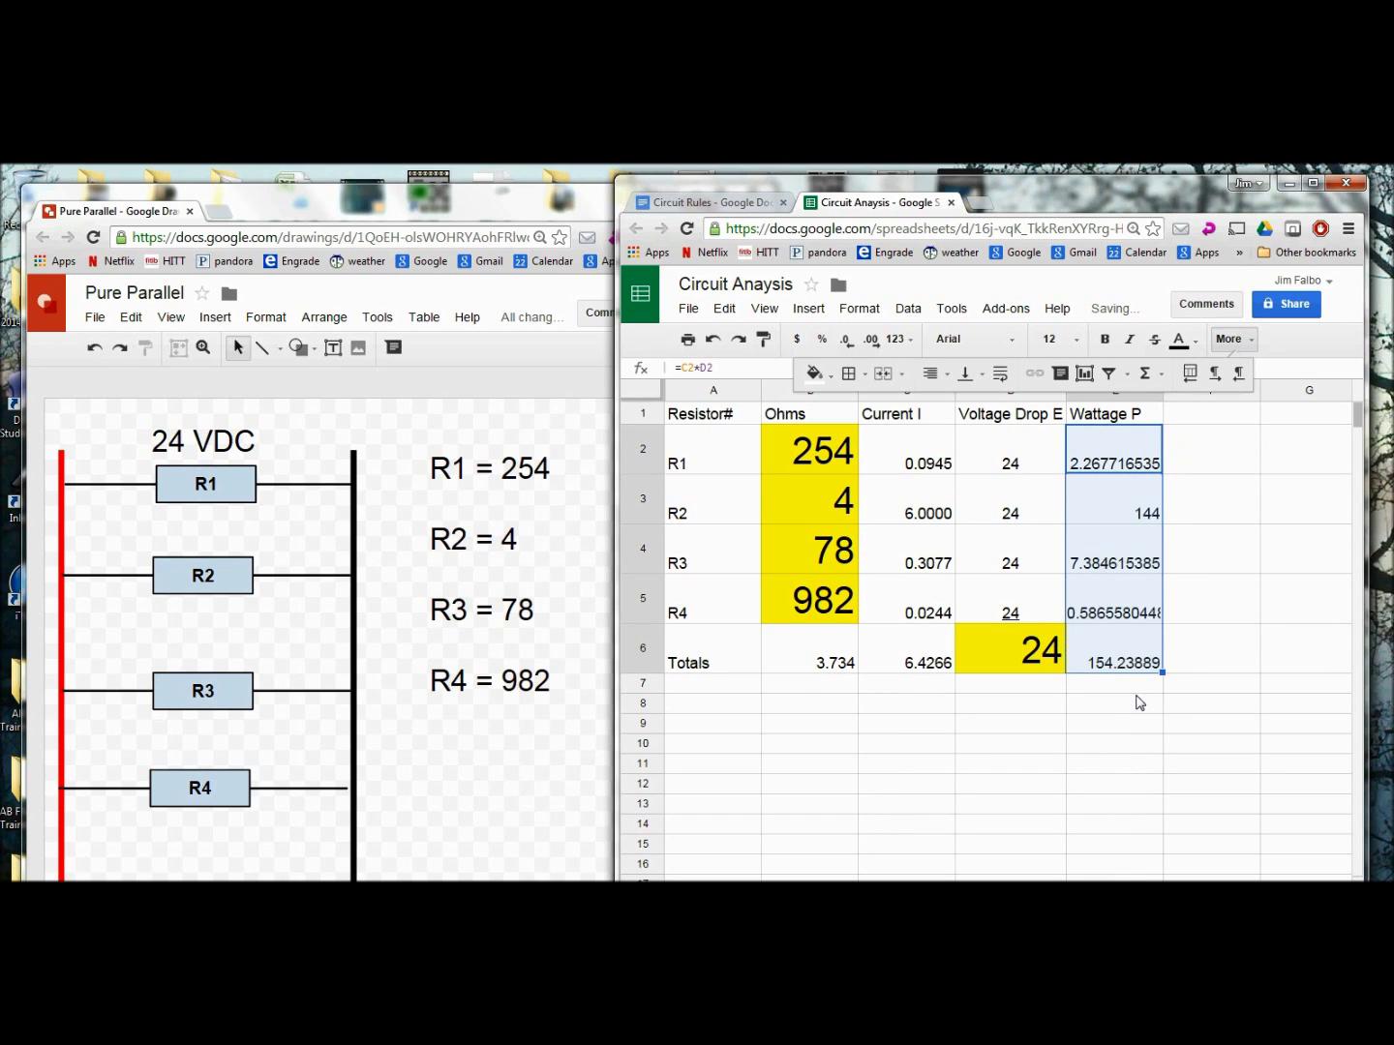
left_click(1108, 666)
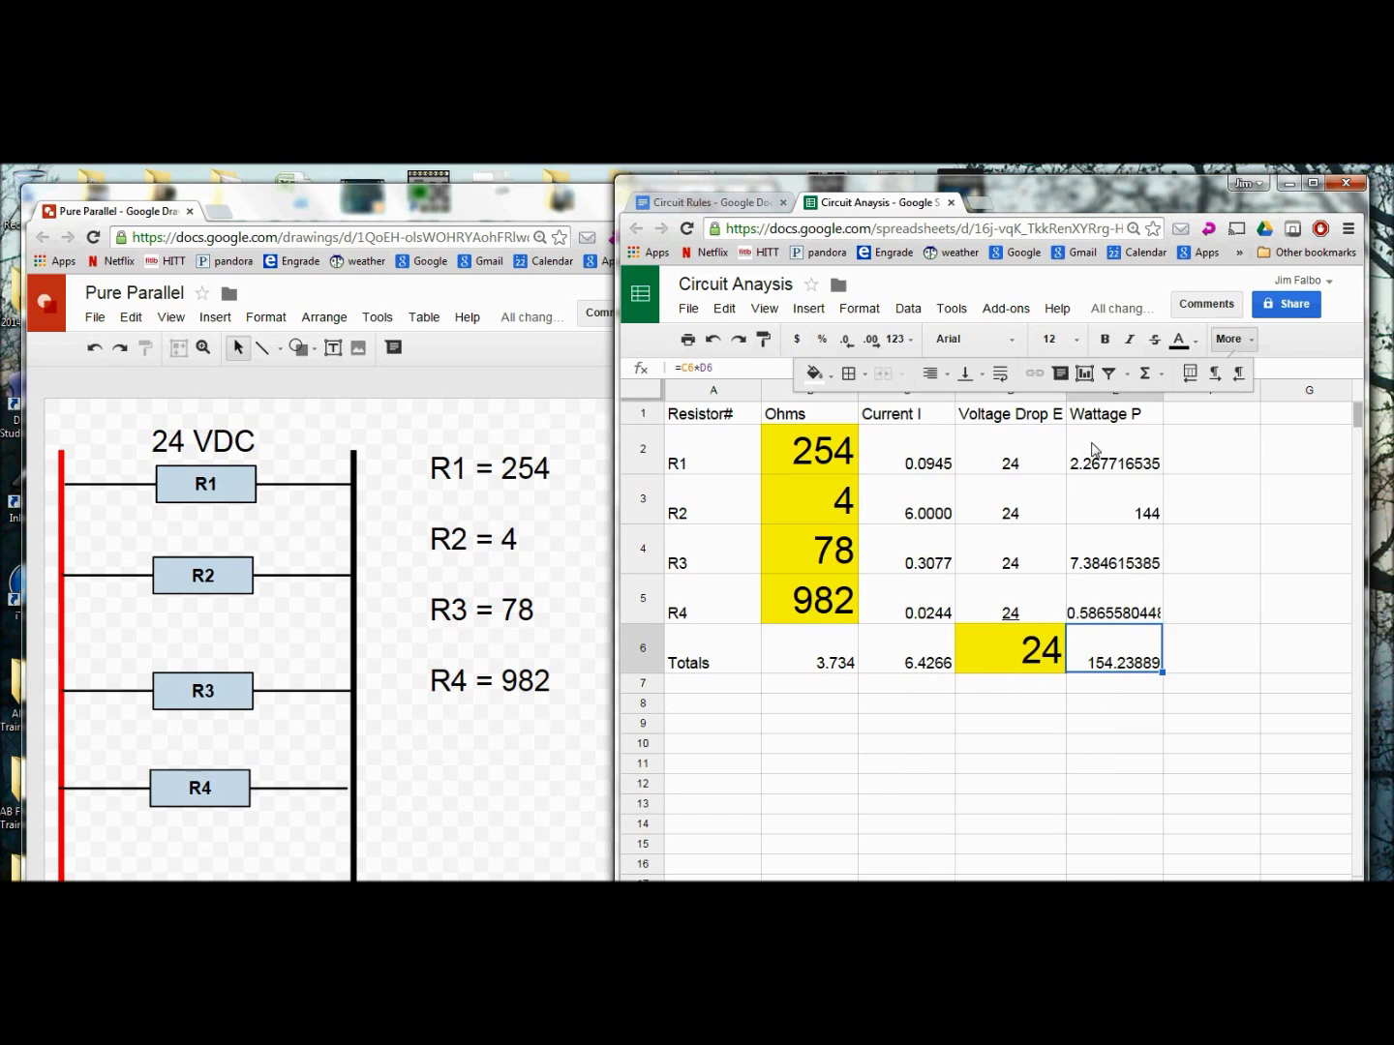
- Round wattages E2:E6 to two decimals: 2.27, 144.00, 7.38, 0.59, total 154.24
left_click_drag(1092, 450, 1089, 680)
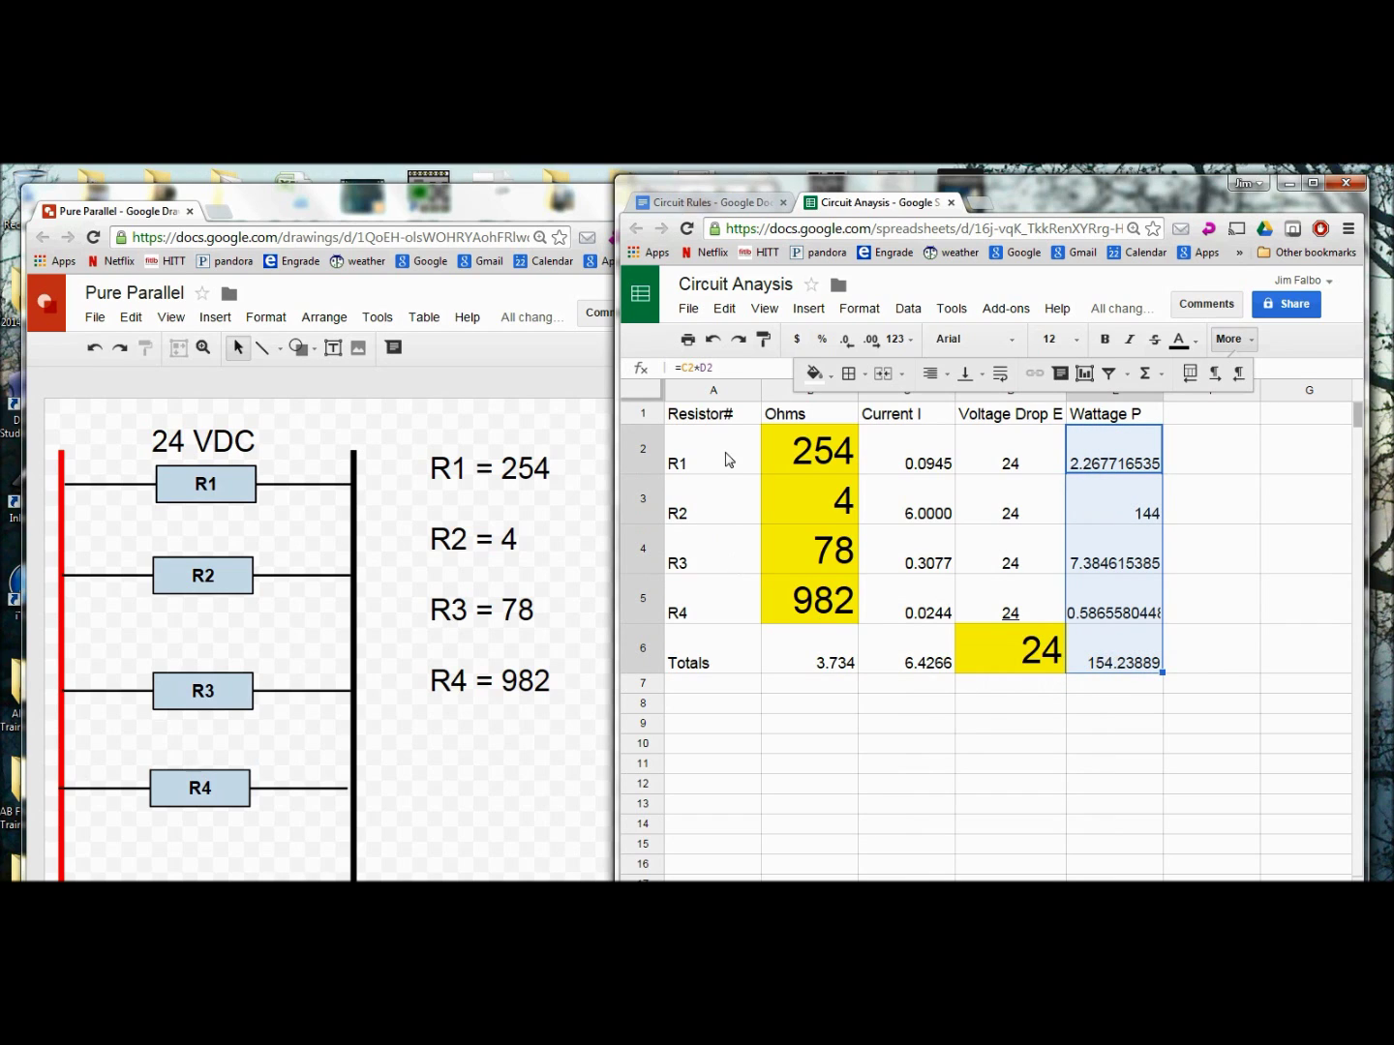
left_click(848, 339)
left_click(849, 338)
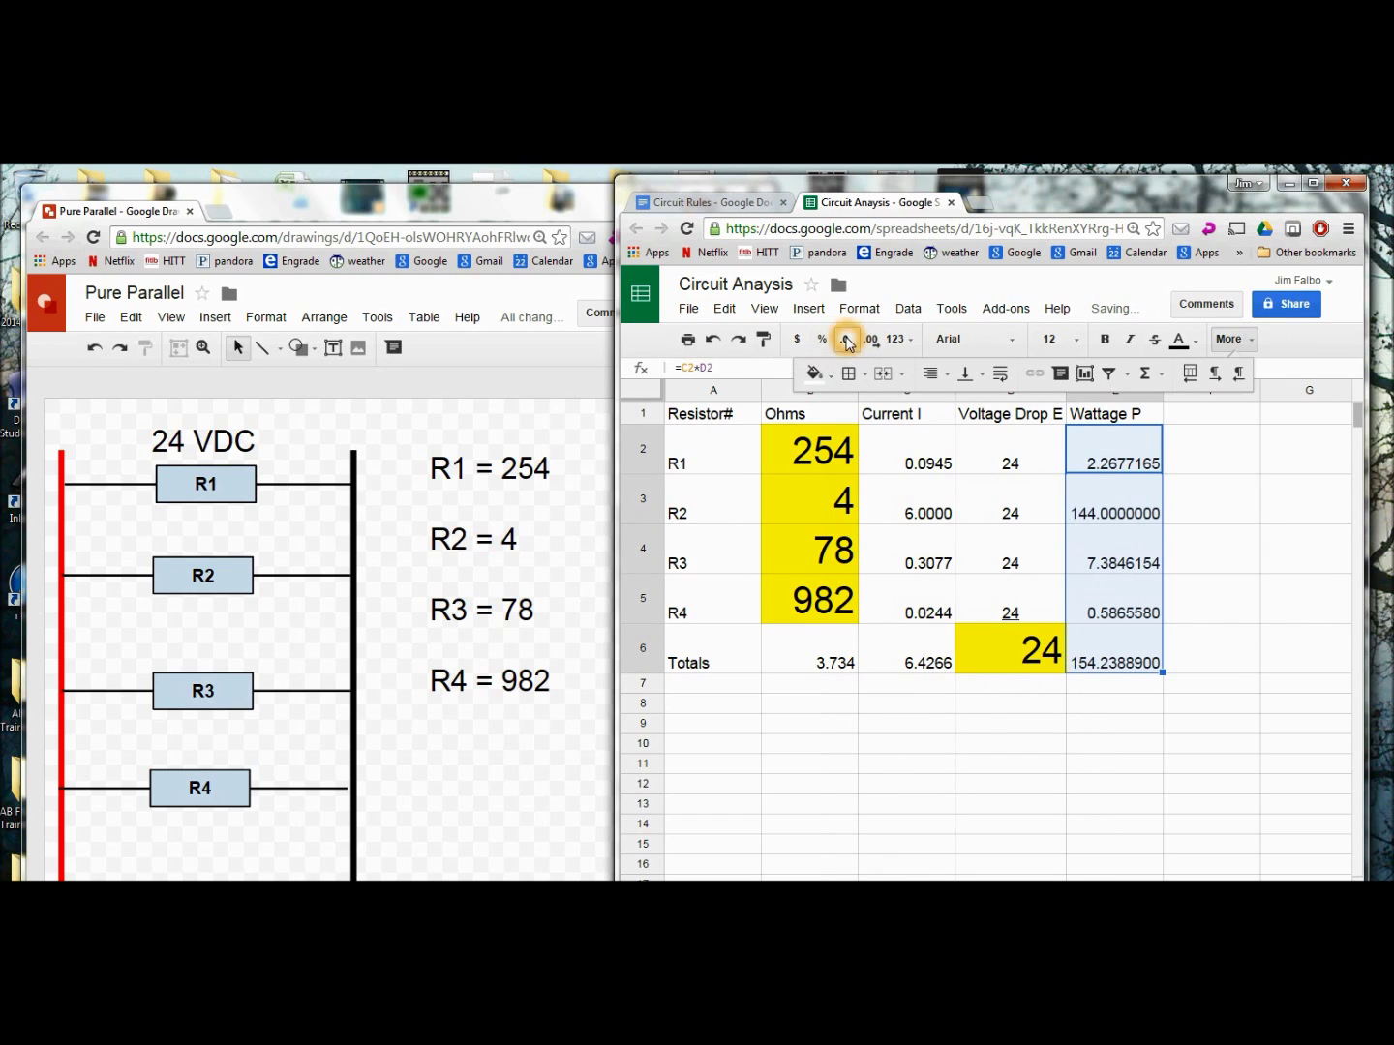
left_click(848, 341)
left_click(848, 340)
left_click(849, 340)
left_click(848, 340)
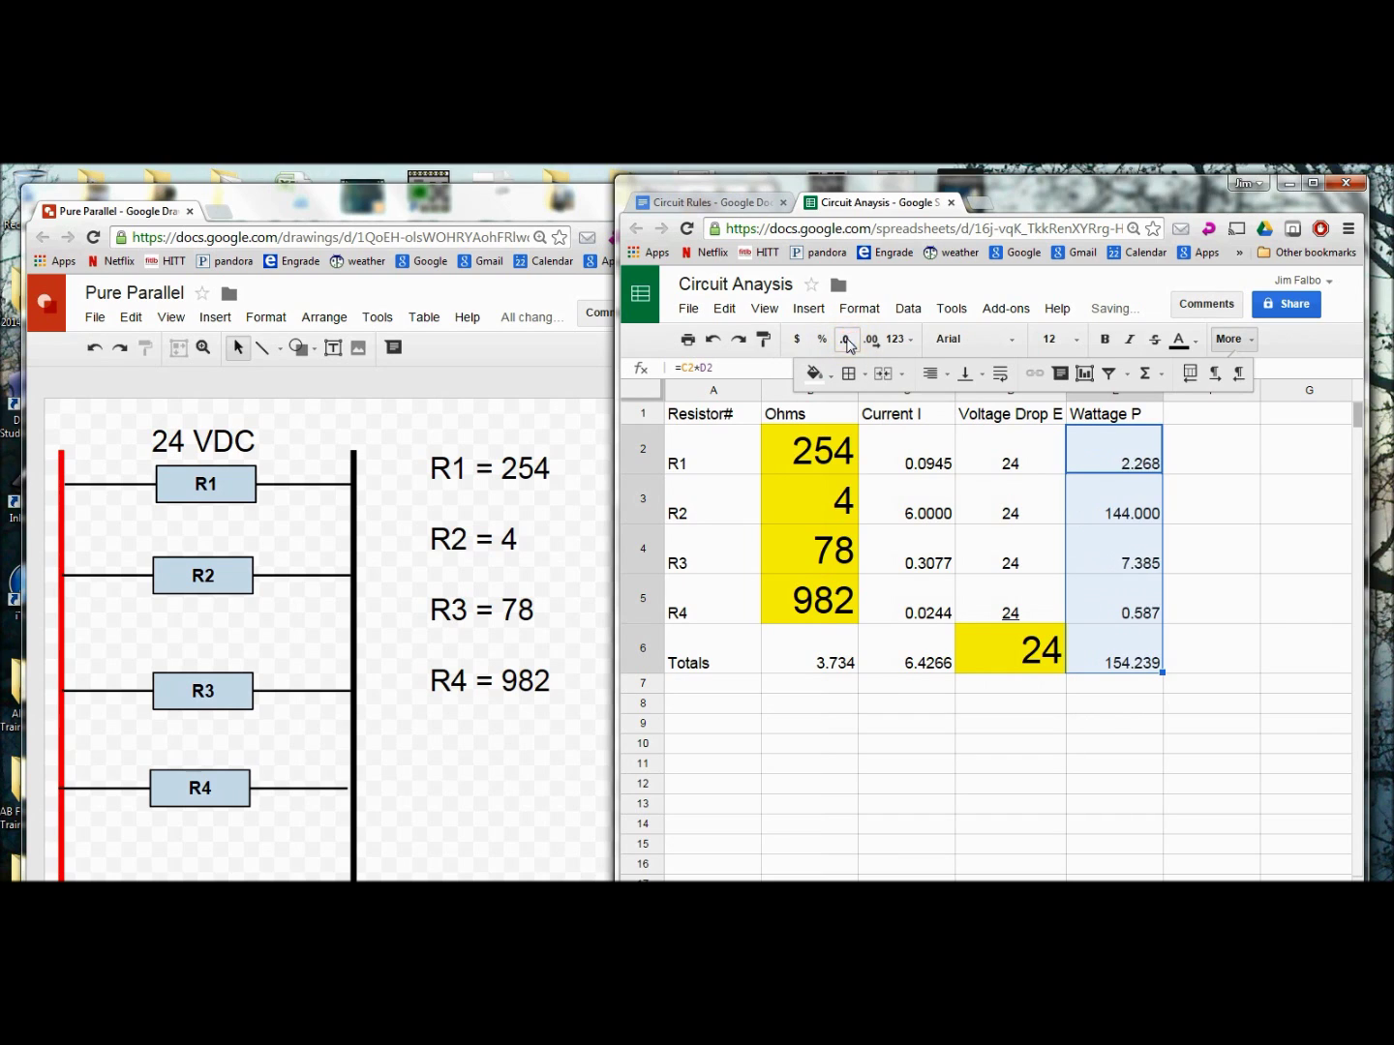
left_click(848, 340)
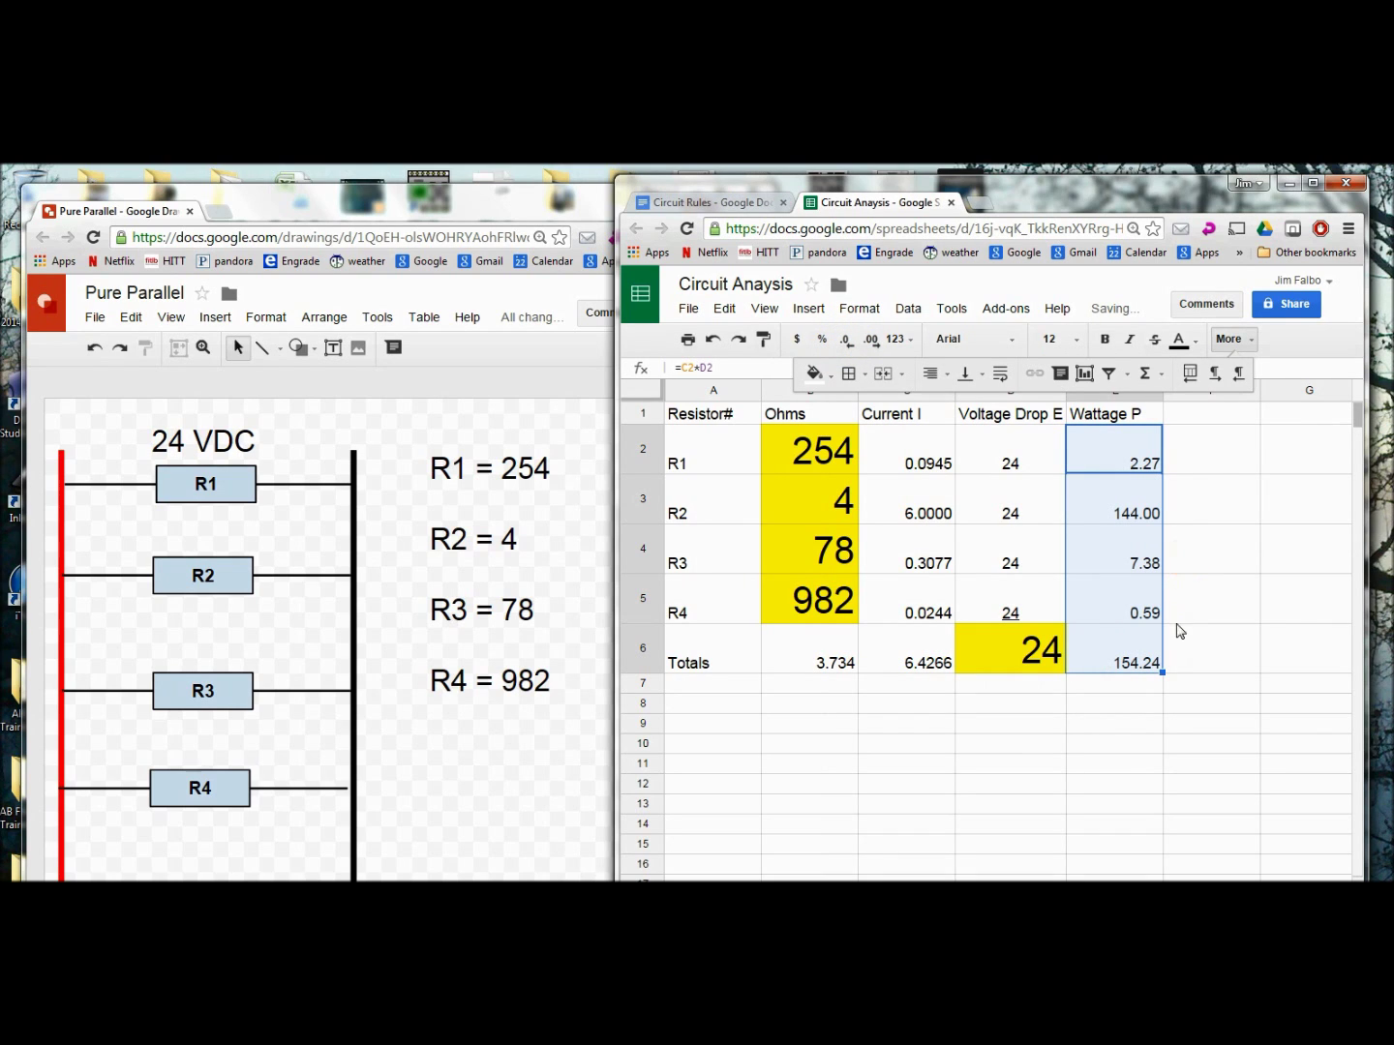
left_click(1133, 653)
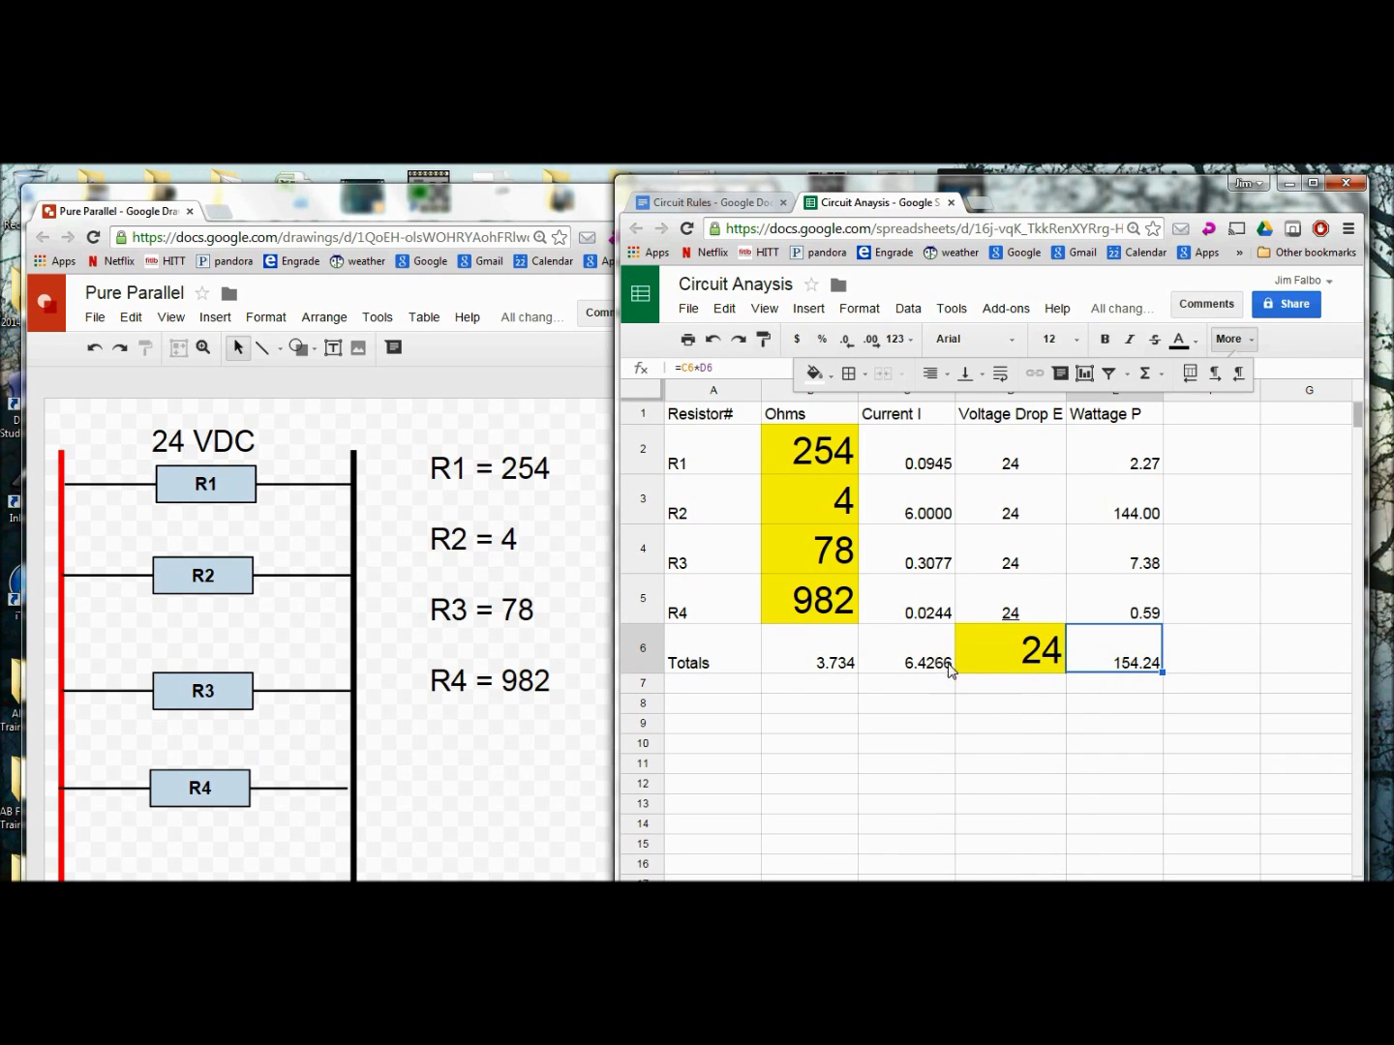
- Put =SUM(E2:E5) in F6 as a 154.24 check total beside E6
left_click(1177, 659)
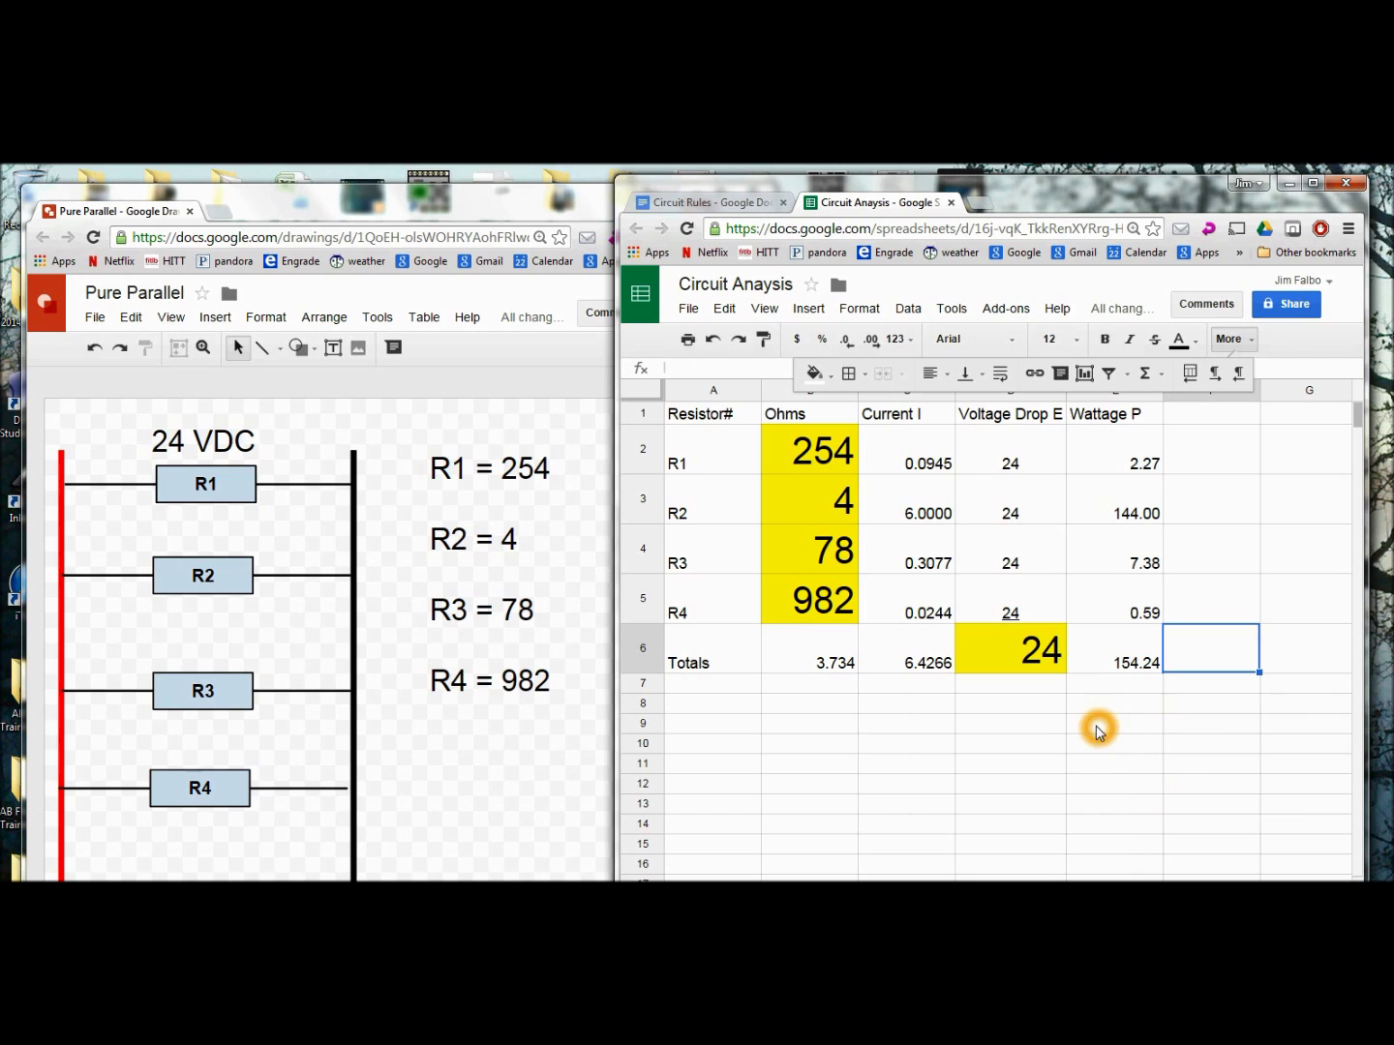
left_click(1152, 379)
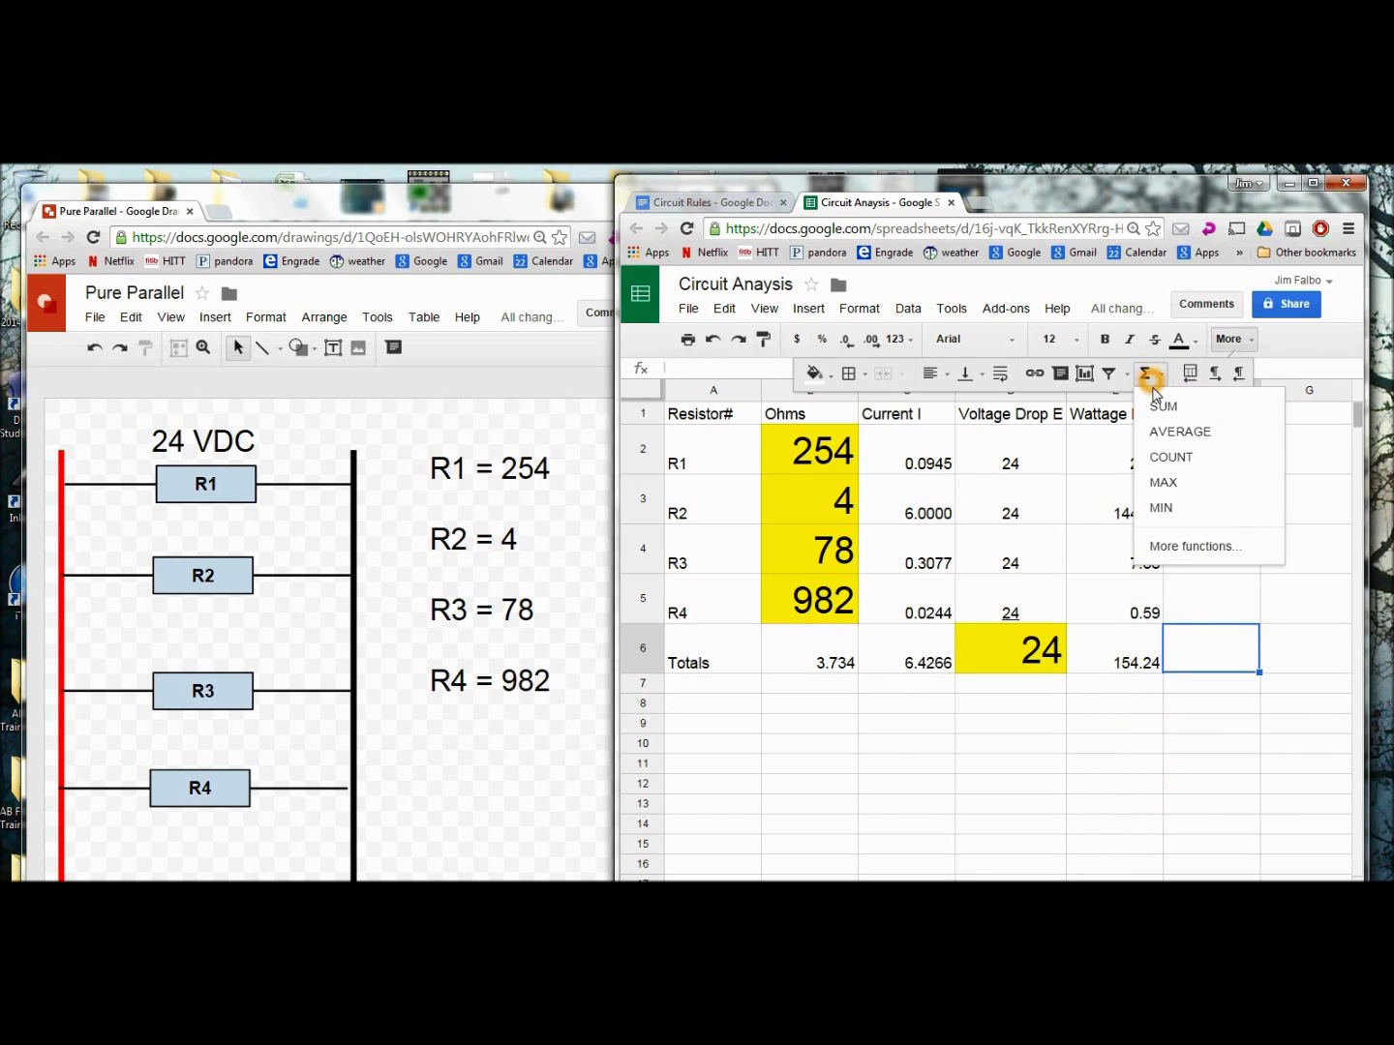
left_click(1161, 406)
left_click_drag(1120, 453, 1111, 607)
key("Return")
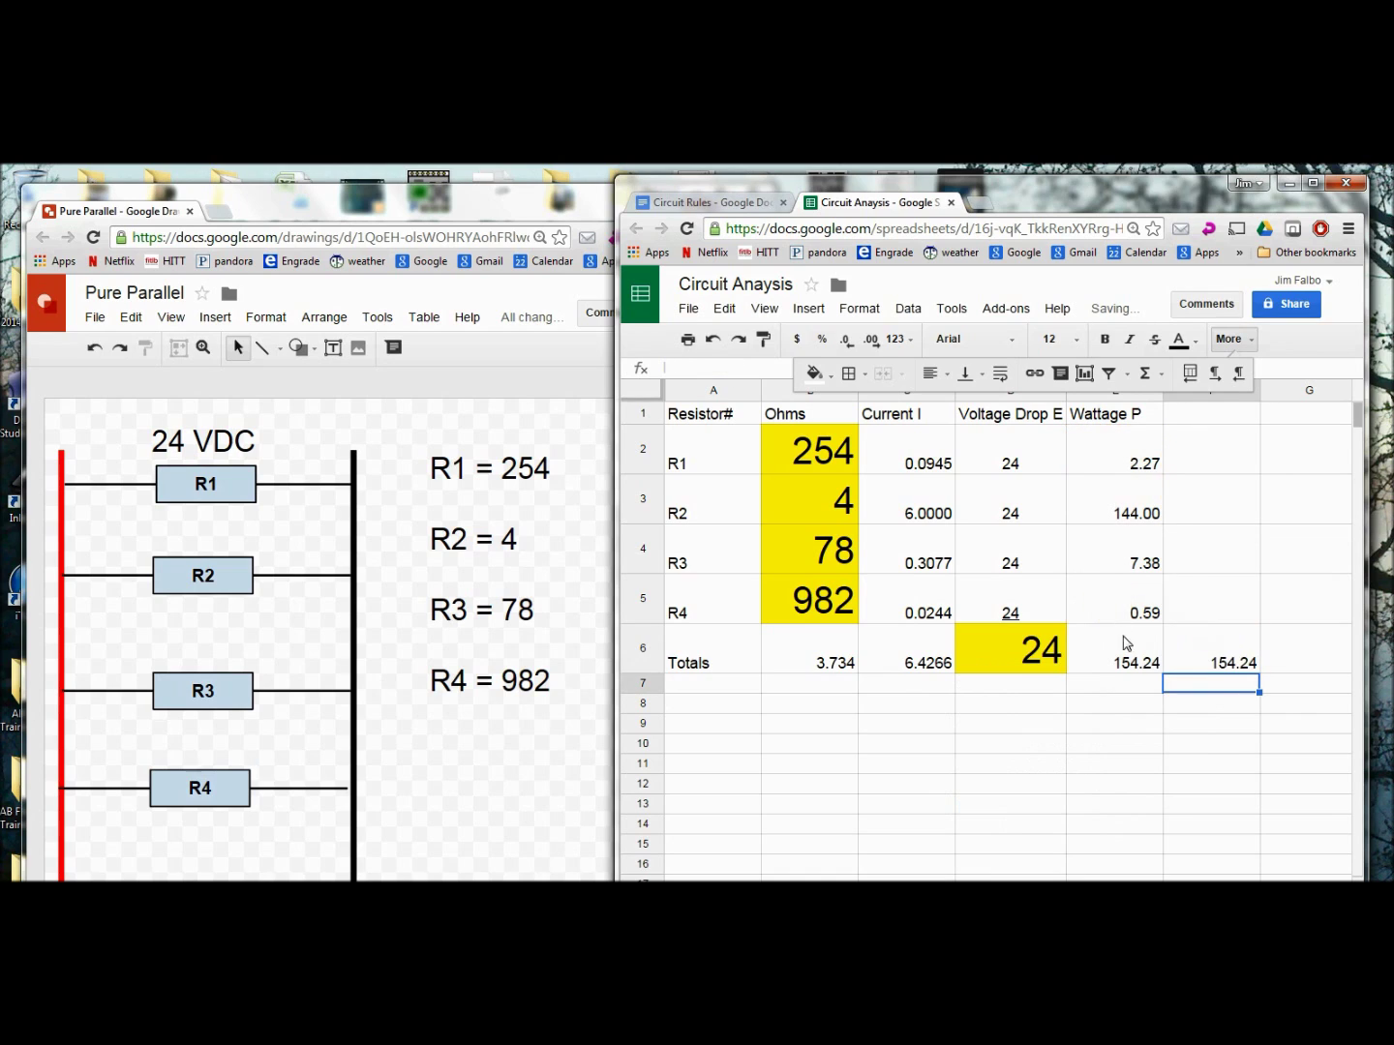
left_click(1223, 683)
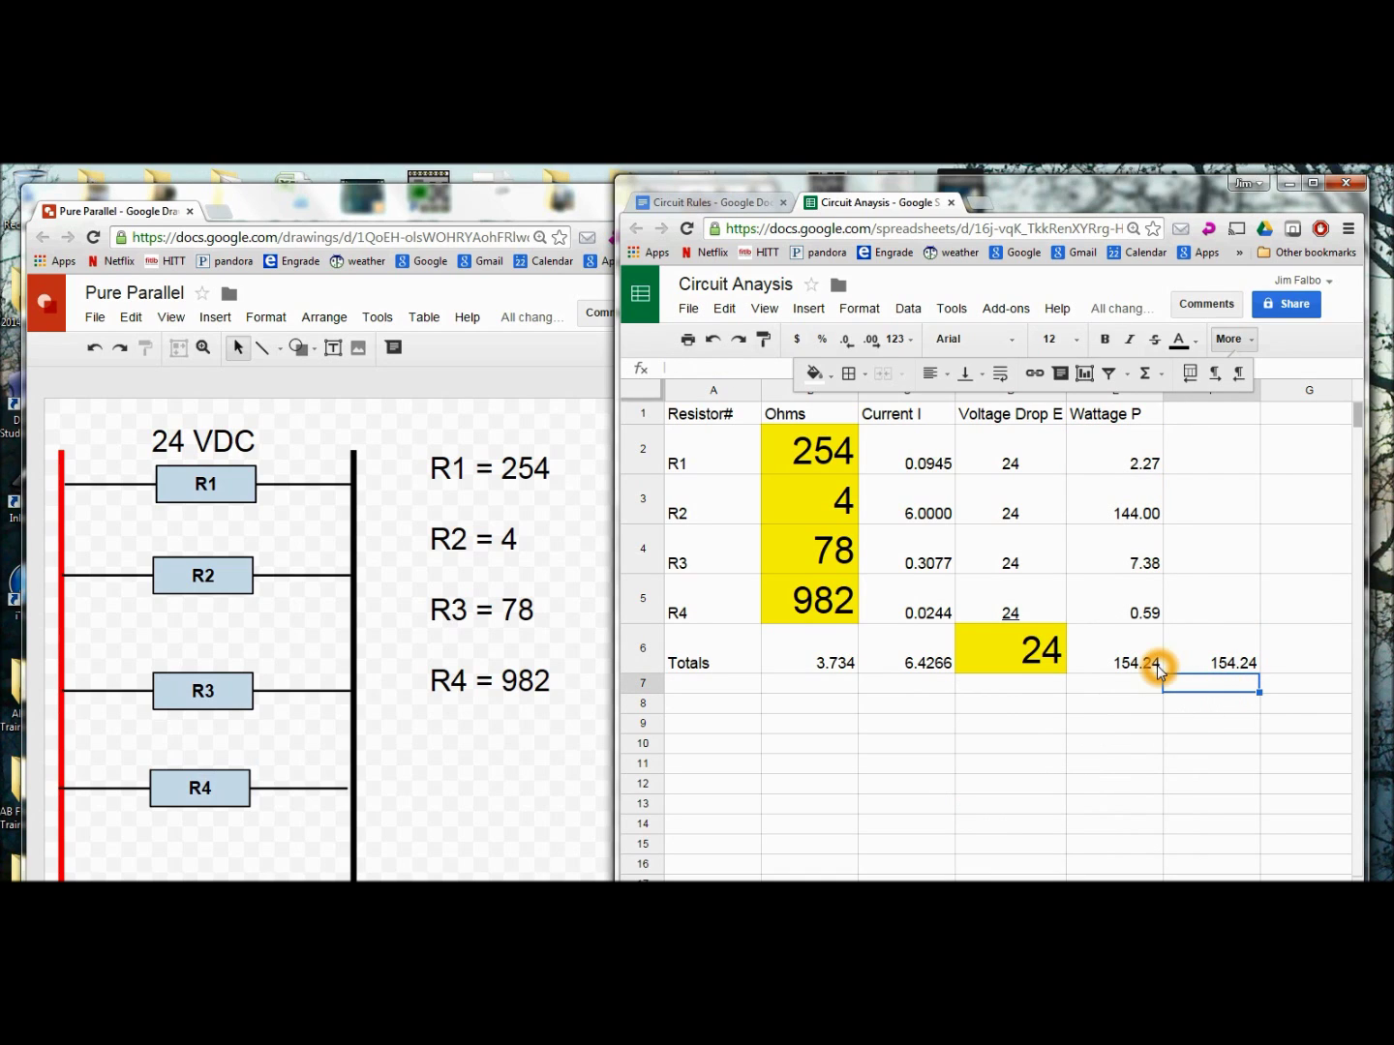
left_click(1210, 663)
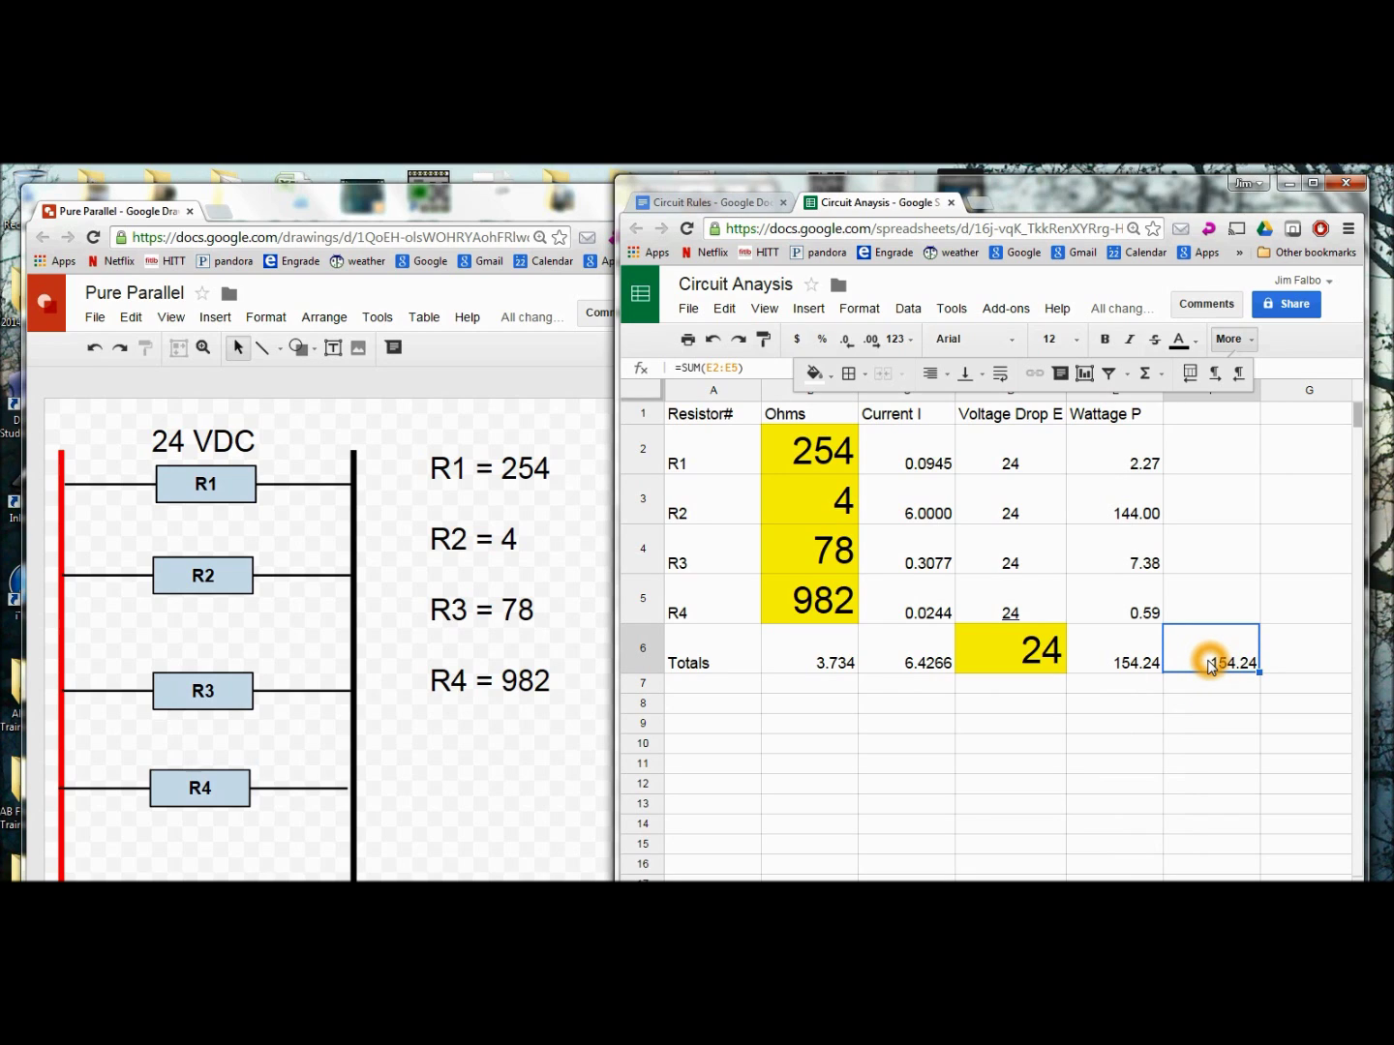
left_click(1121, 659)
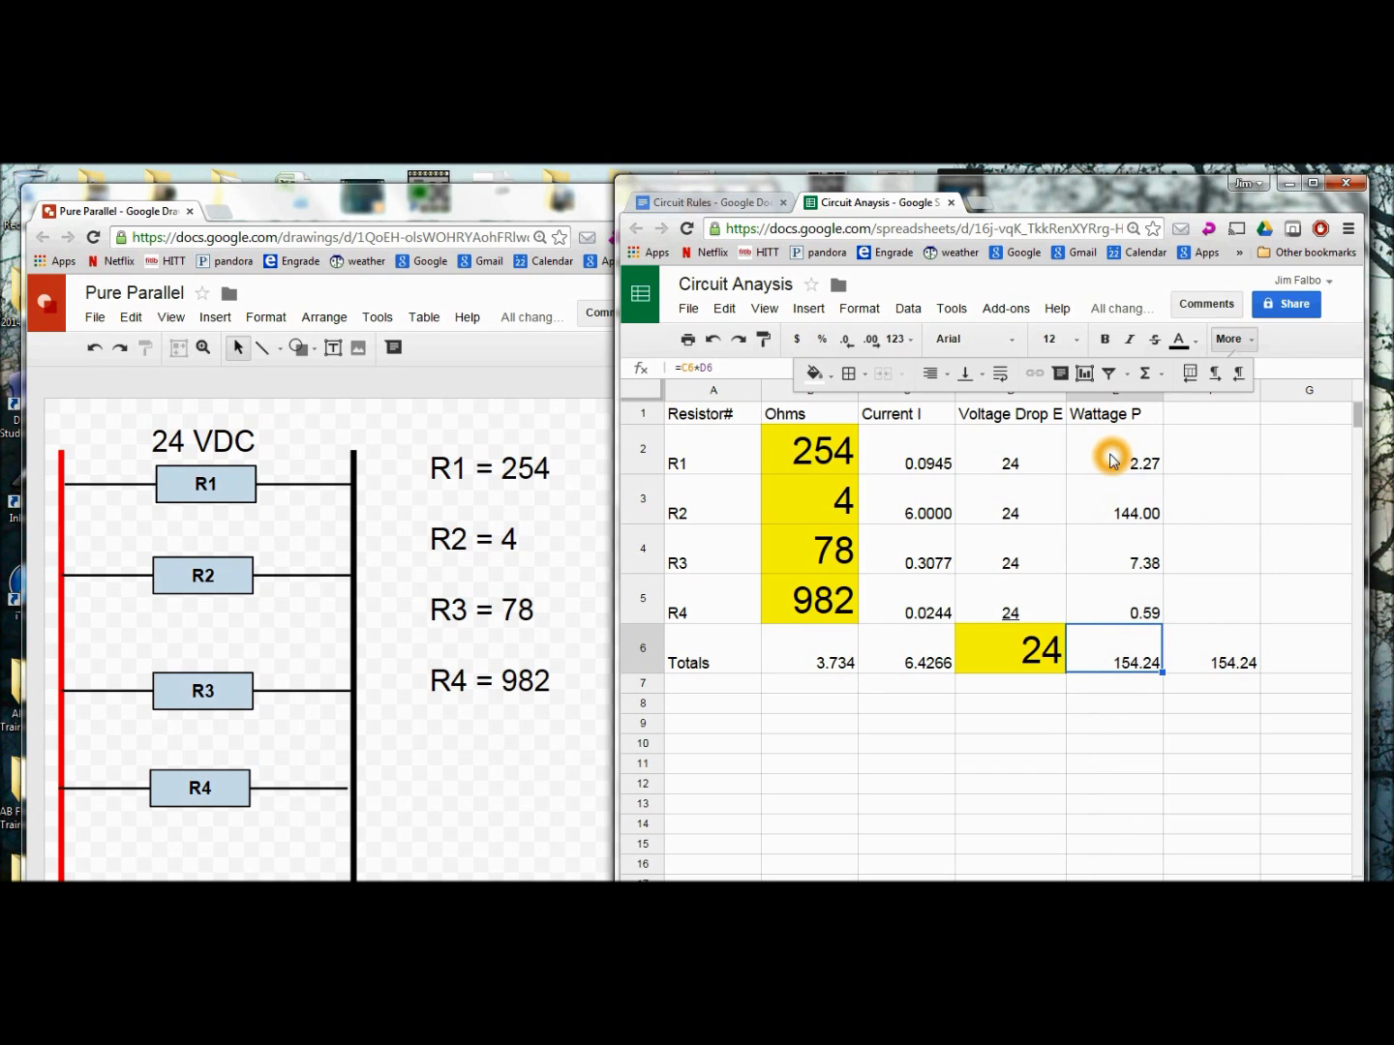
left_click_drag(1111, 467, 1127, 612)
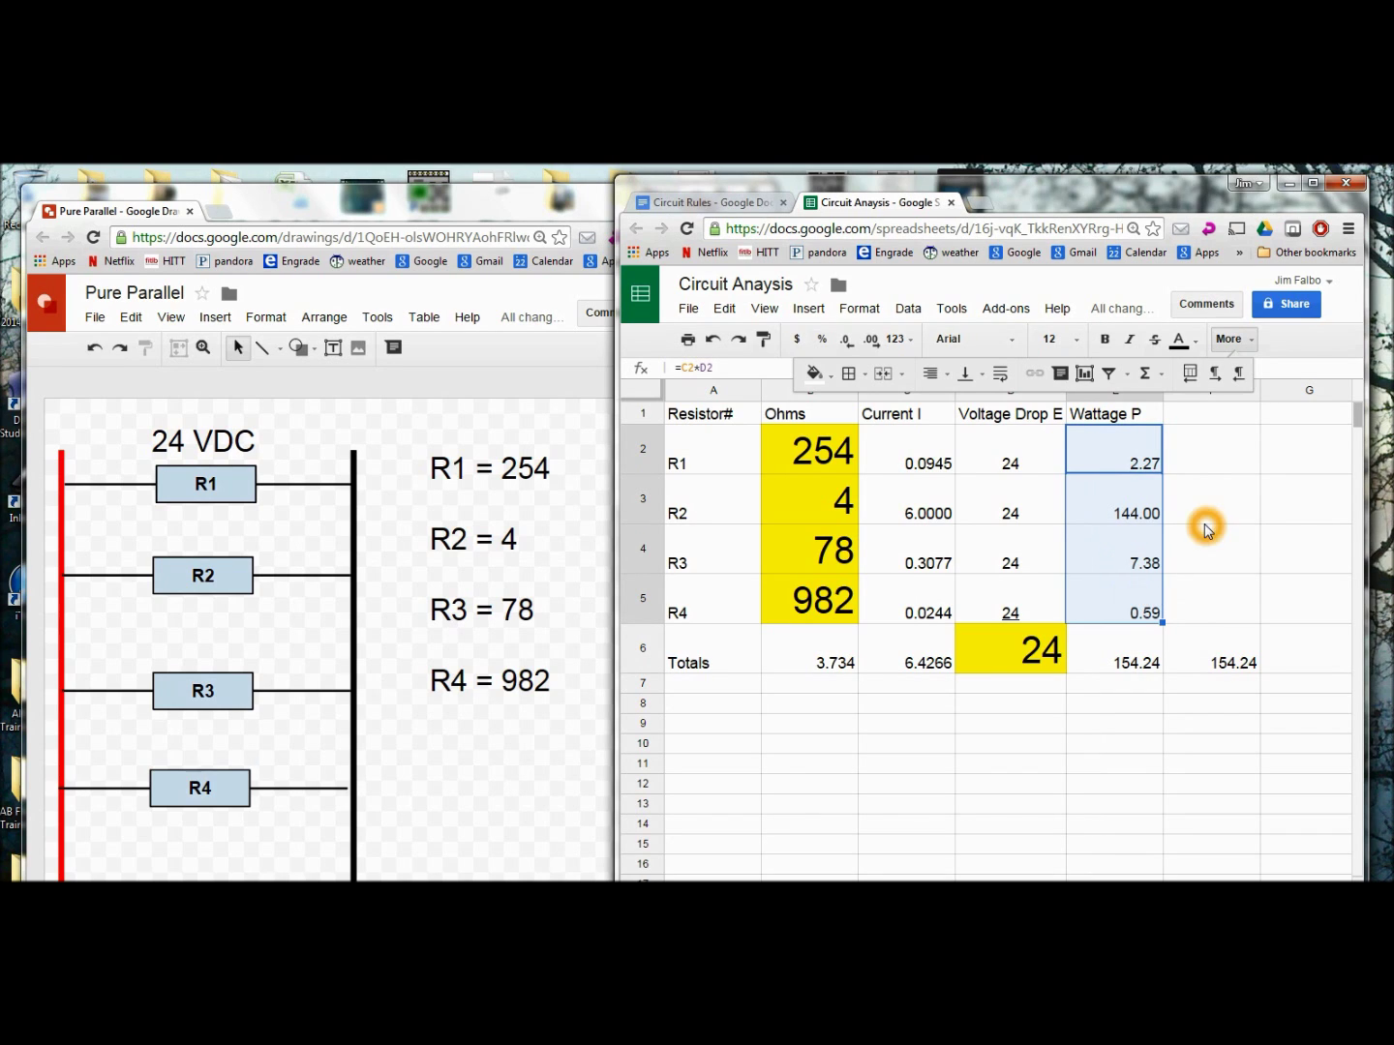
- Add a conditional rule on E2:E5 giving values greater than 10 a red background
right_click(1097, 455)
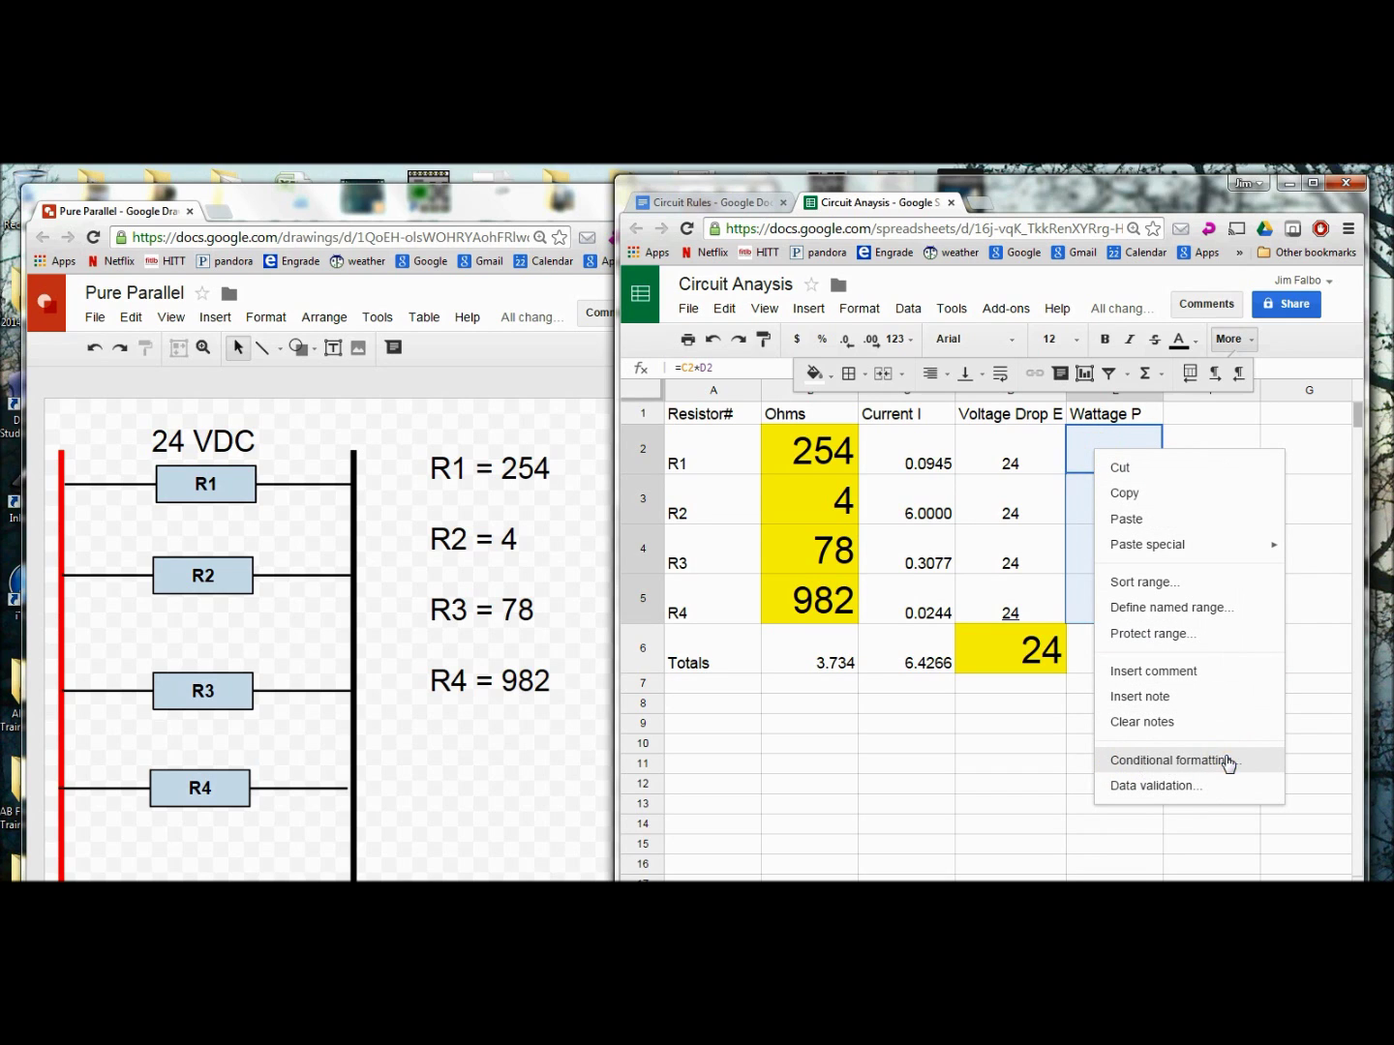
left_click(1227, 763)
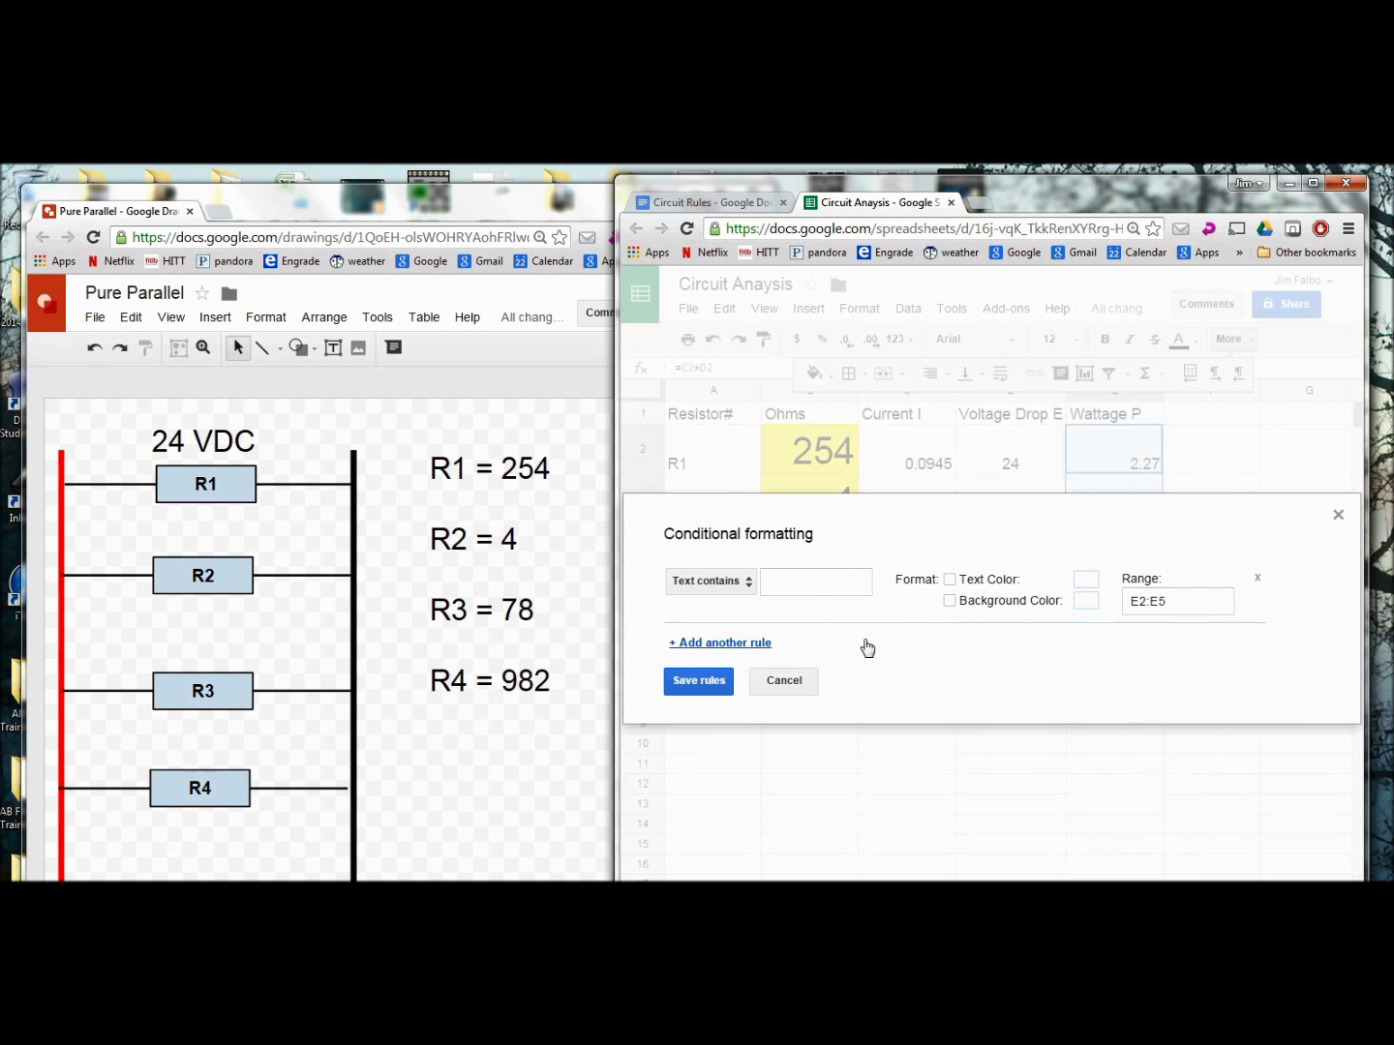
left_click(737, 585)
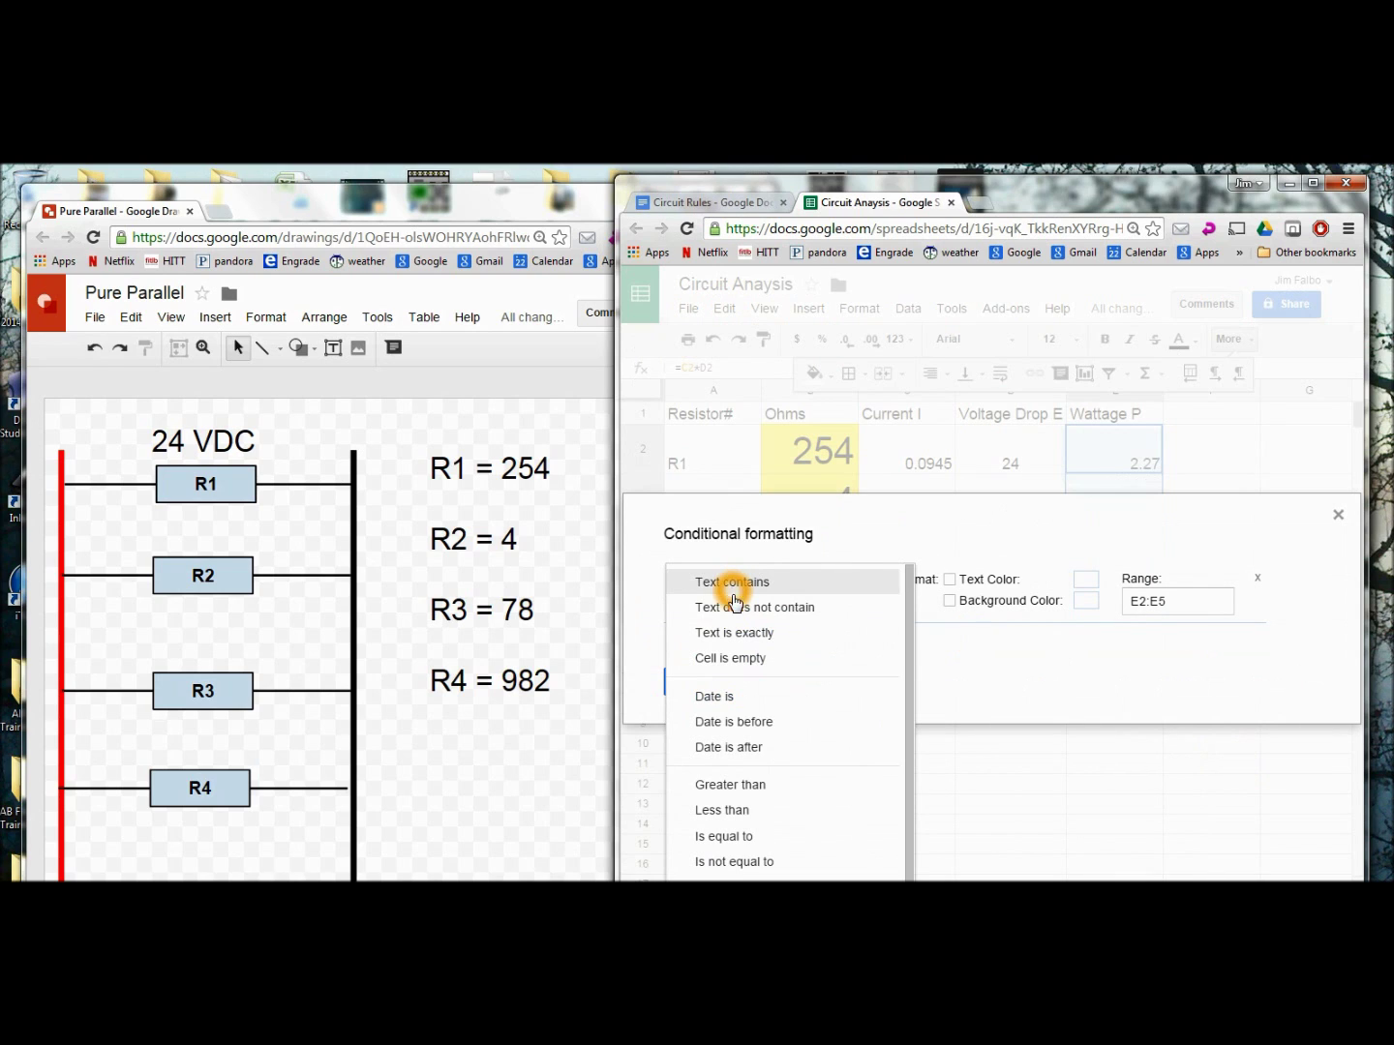
left_click(756, 781)
left_click(838, 574)
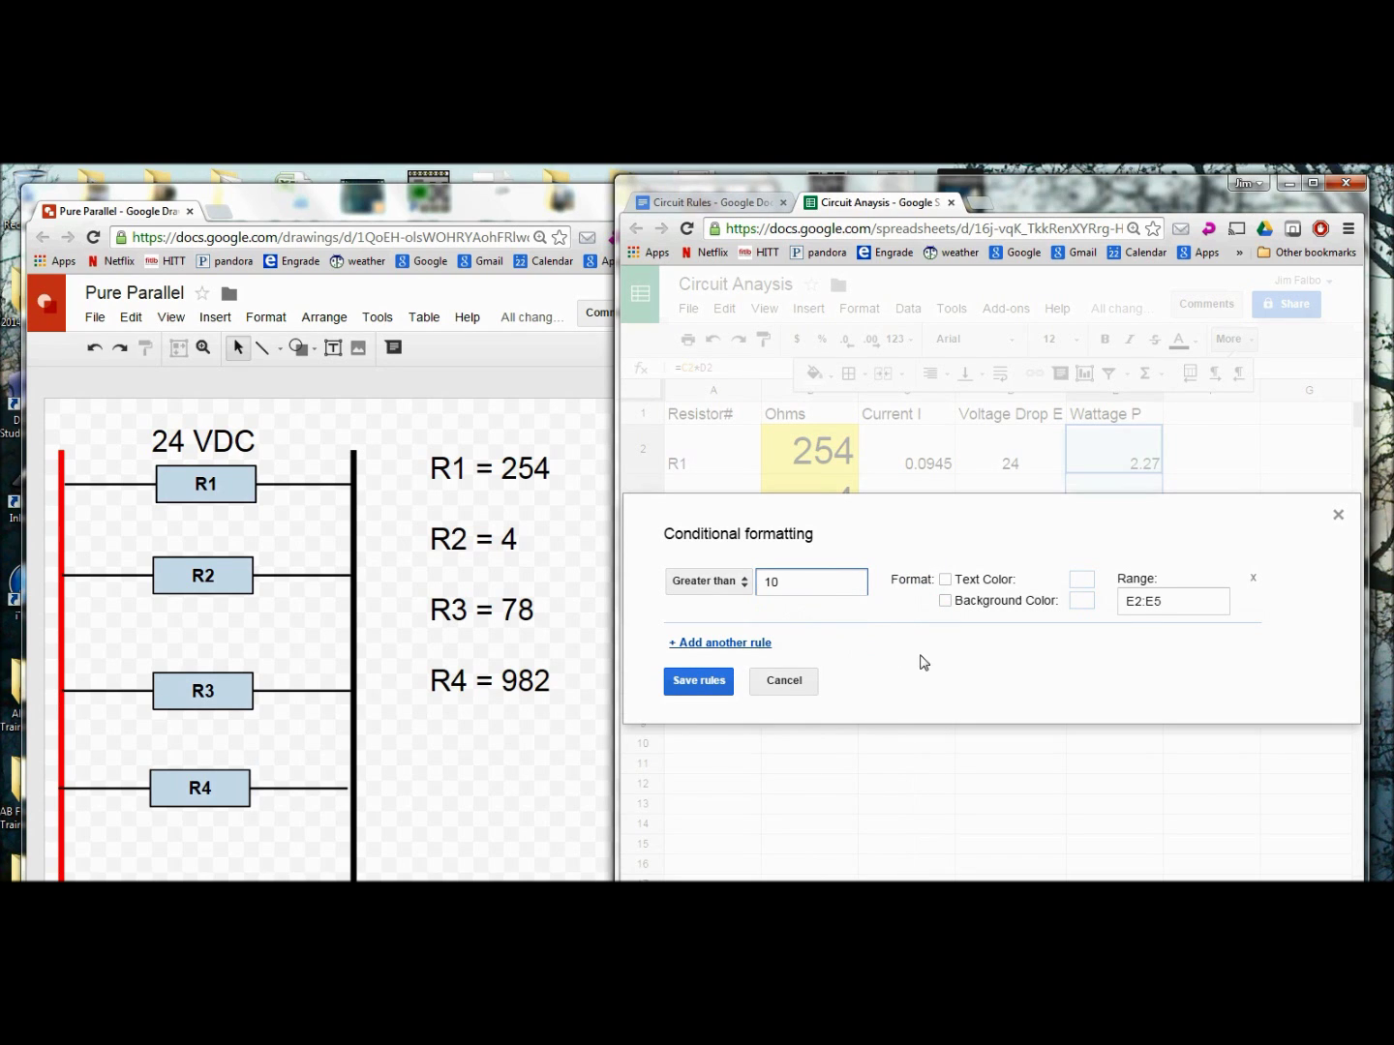
left_click(946, 600)
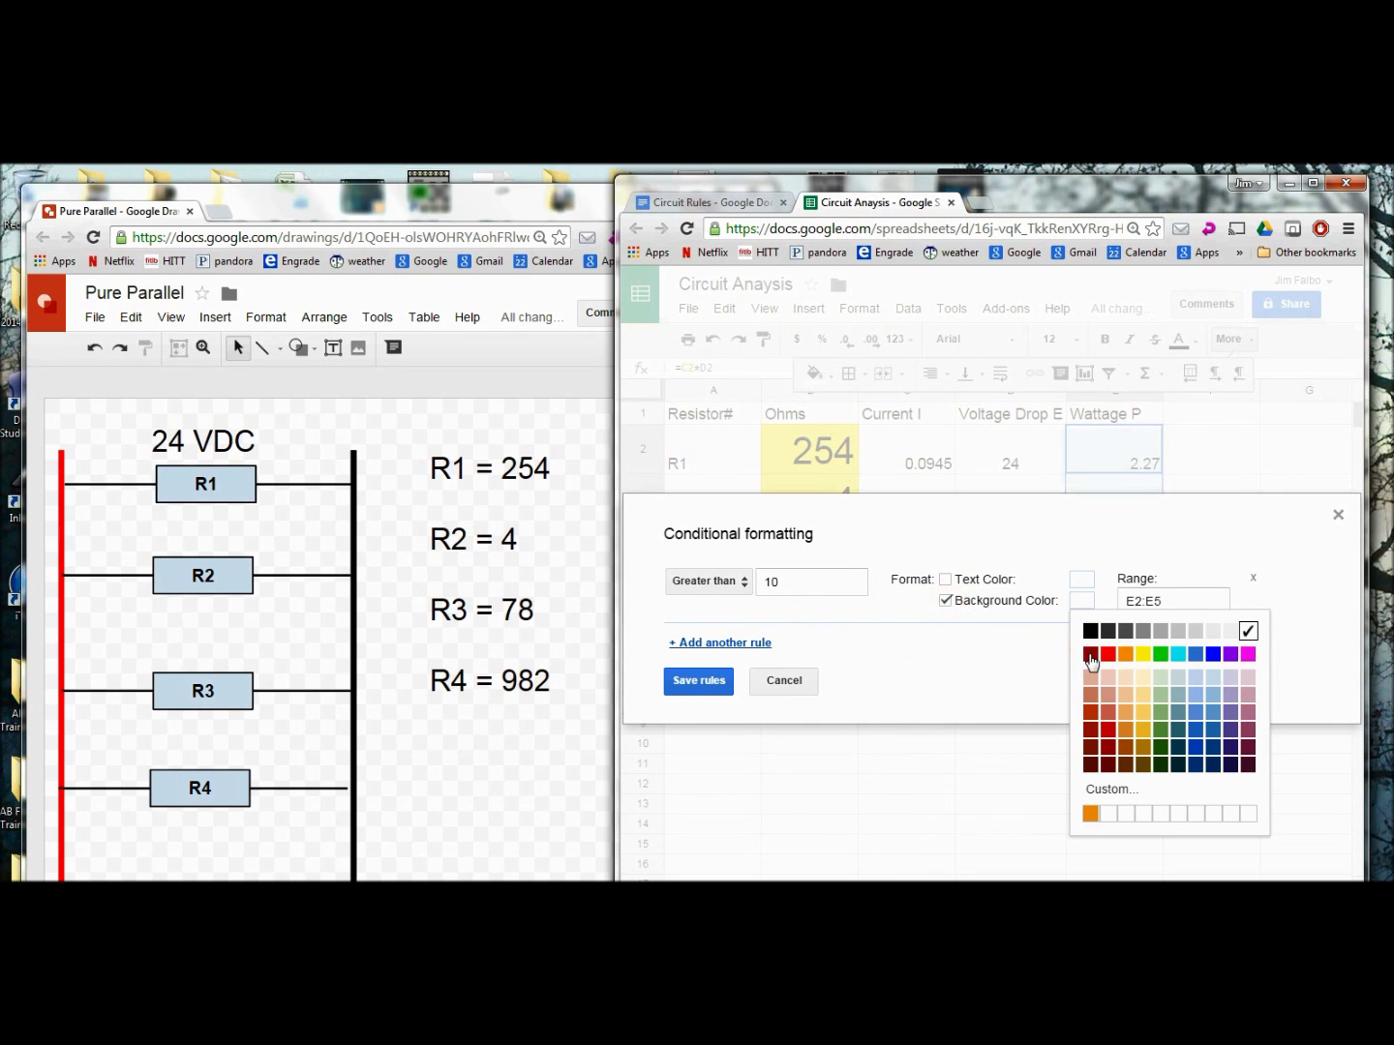
left_click(1108, 655)
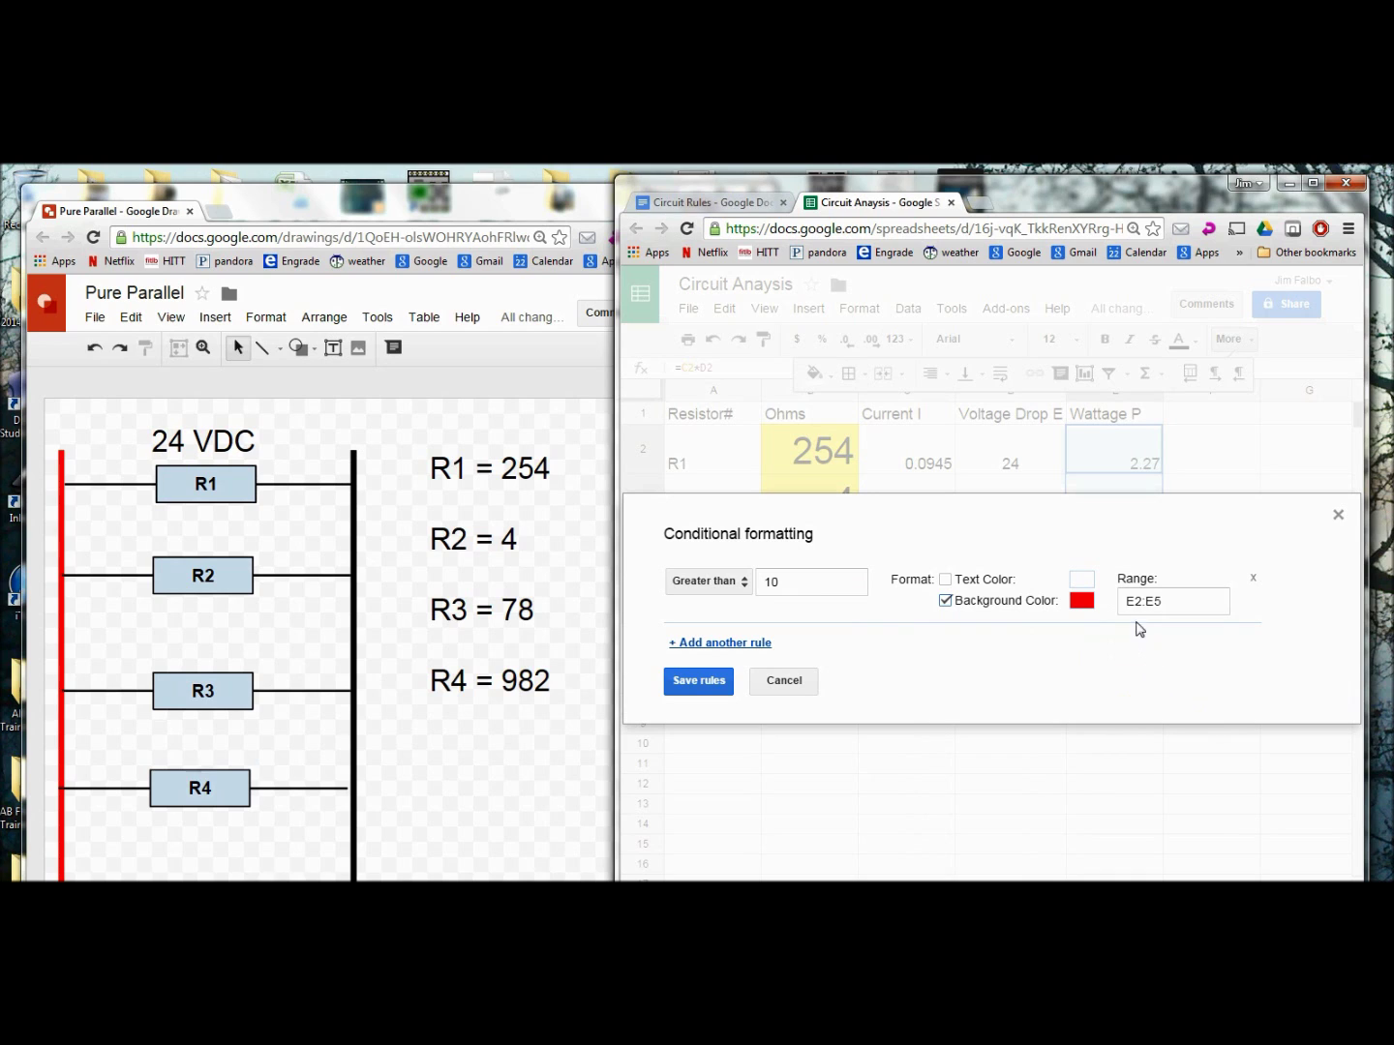
left_click(1140, 630)
left_click(699, 544)
left_click(699, 682)
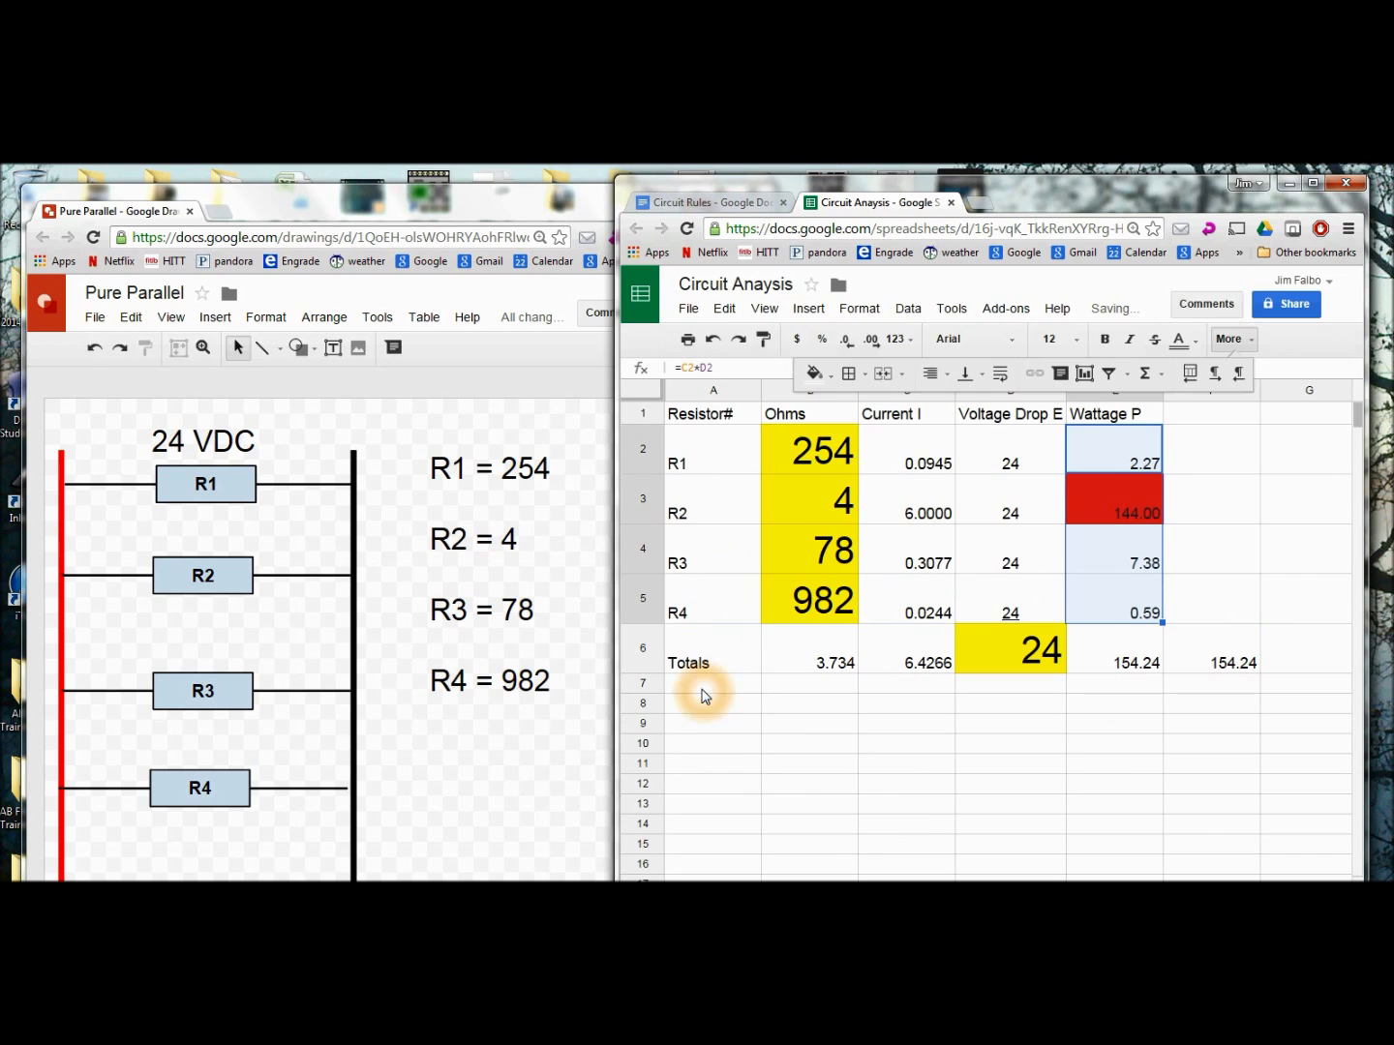
left_click(1213, 519)
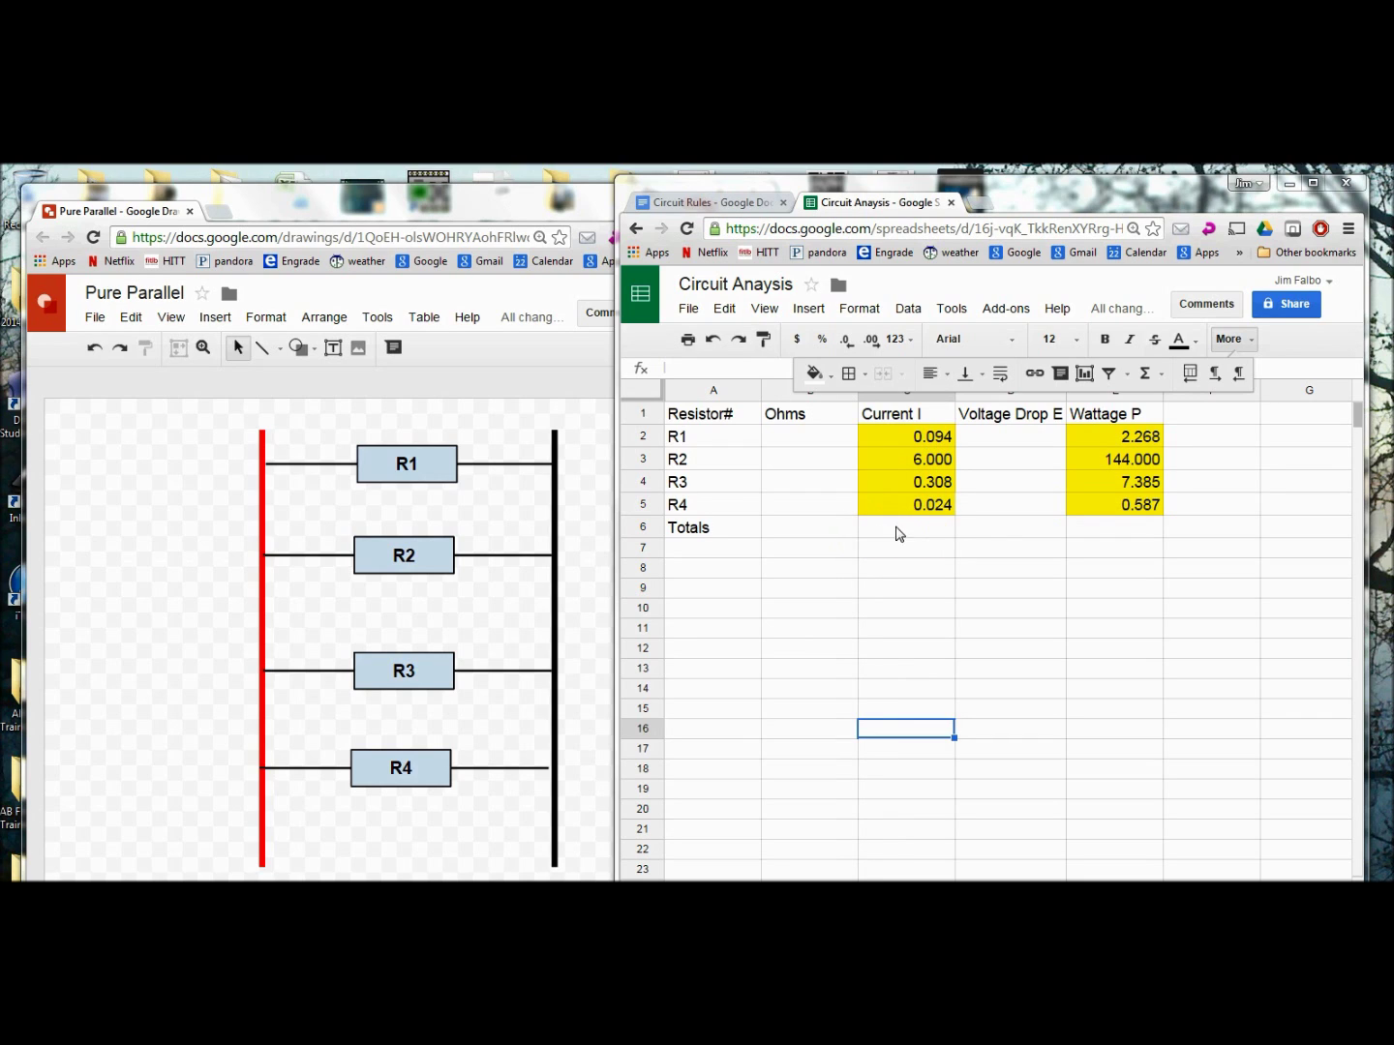
- Sum C2:C5 in C6 for a total current of 6.4266
left_click(897, 534)
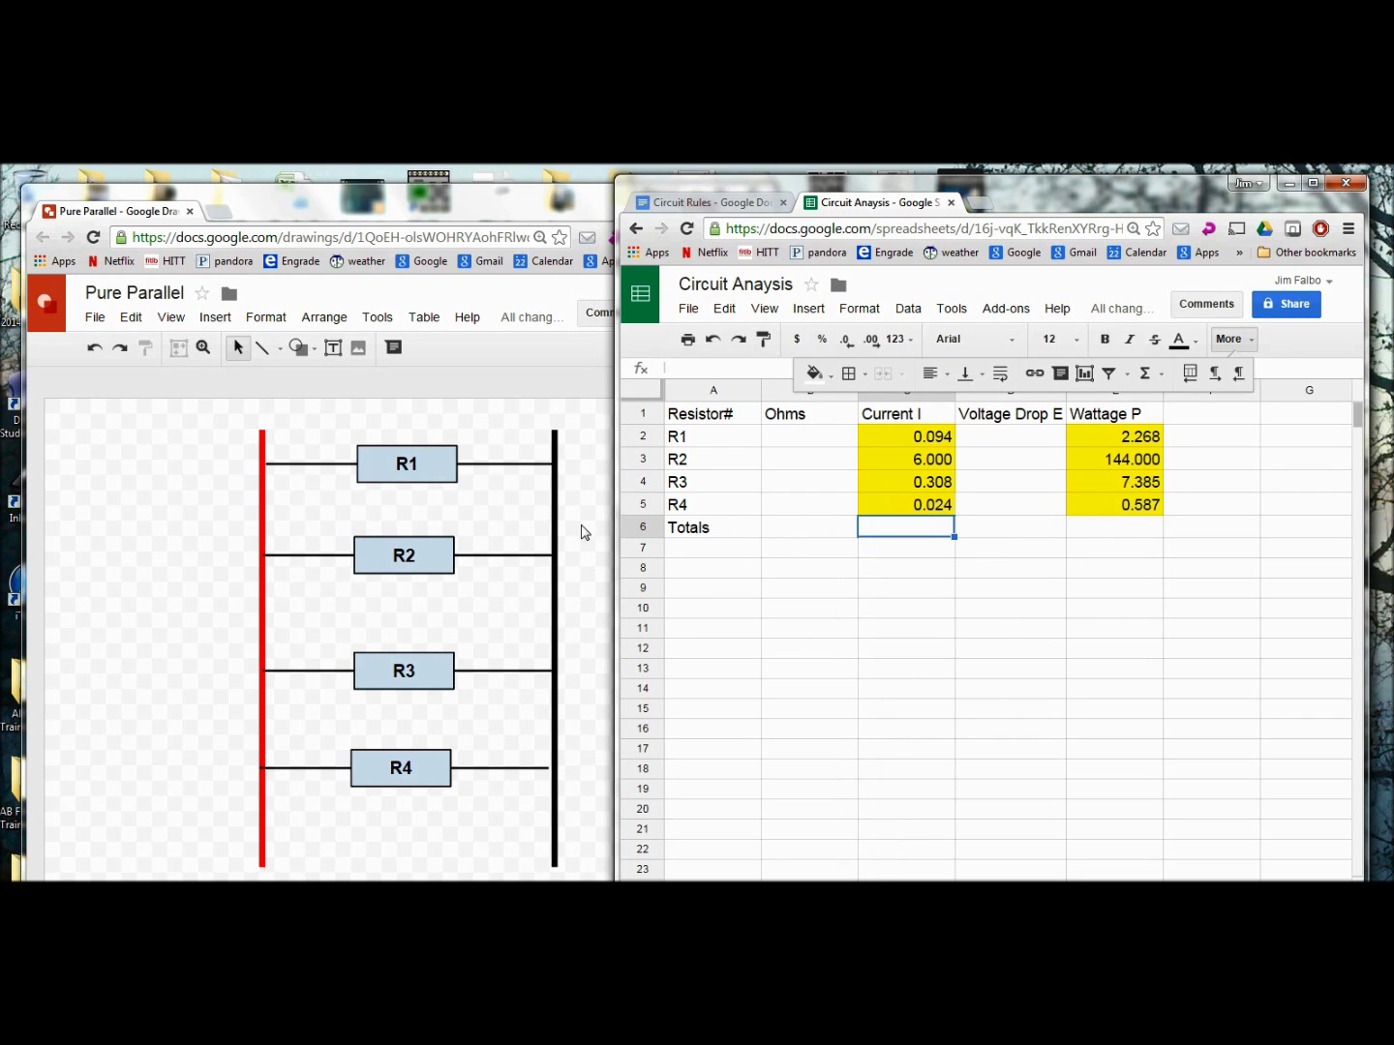
left_click(488, 459)
left_click(890, 669)
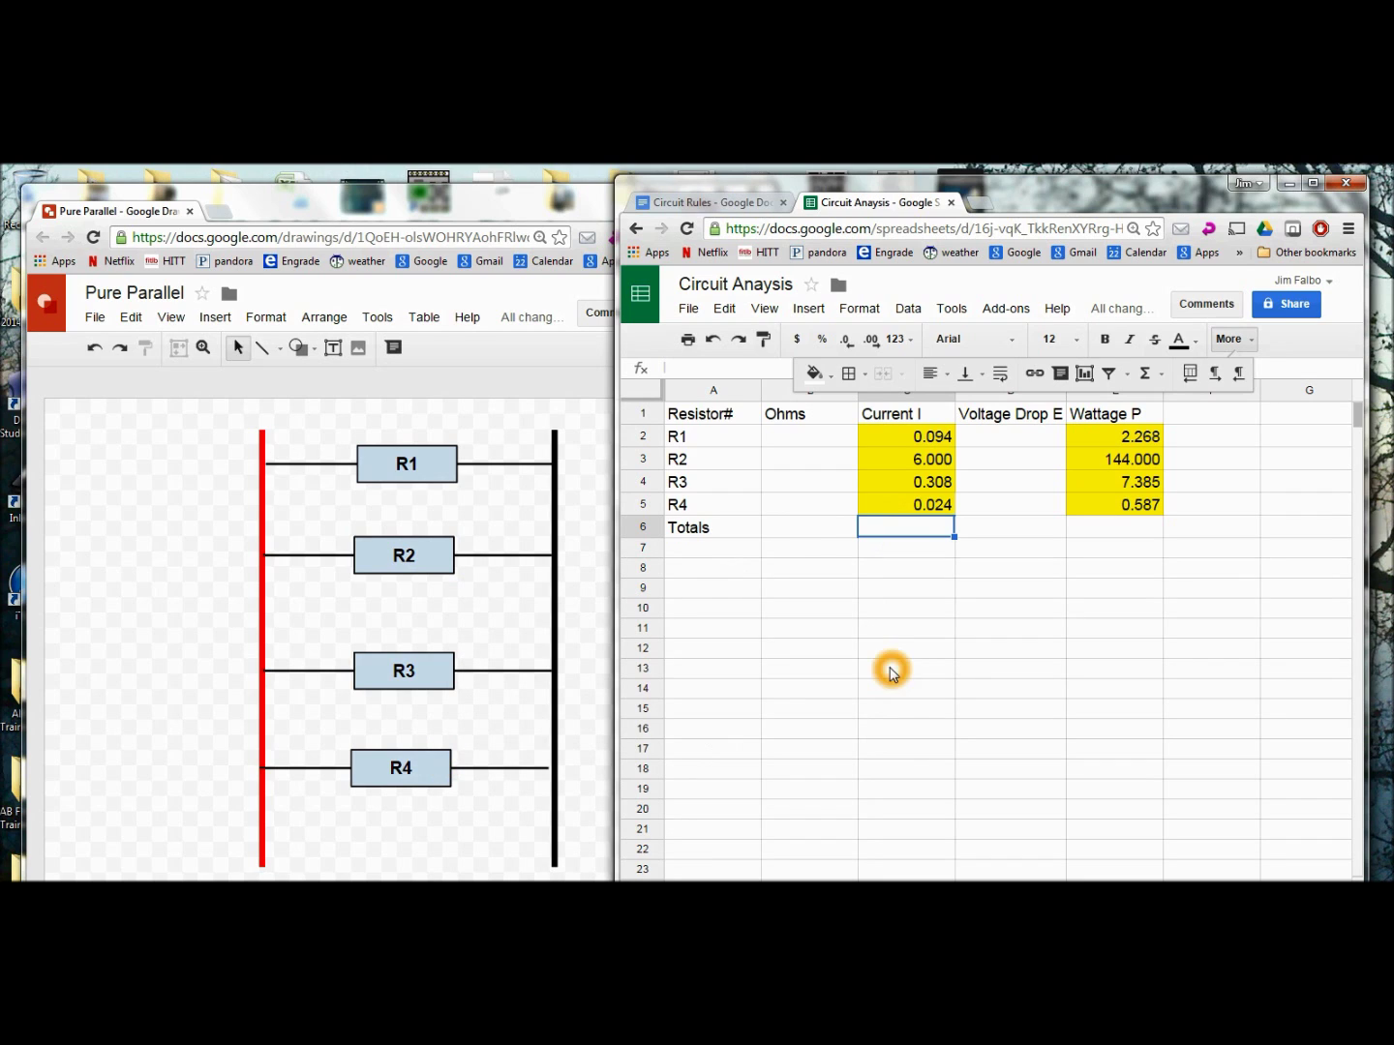
left_click(1146, 373)
left_click(1151, 406)
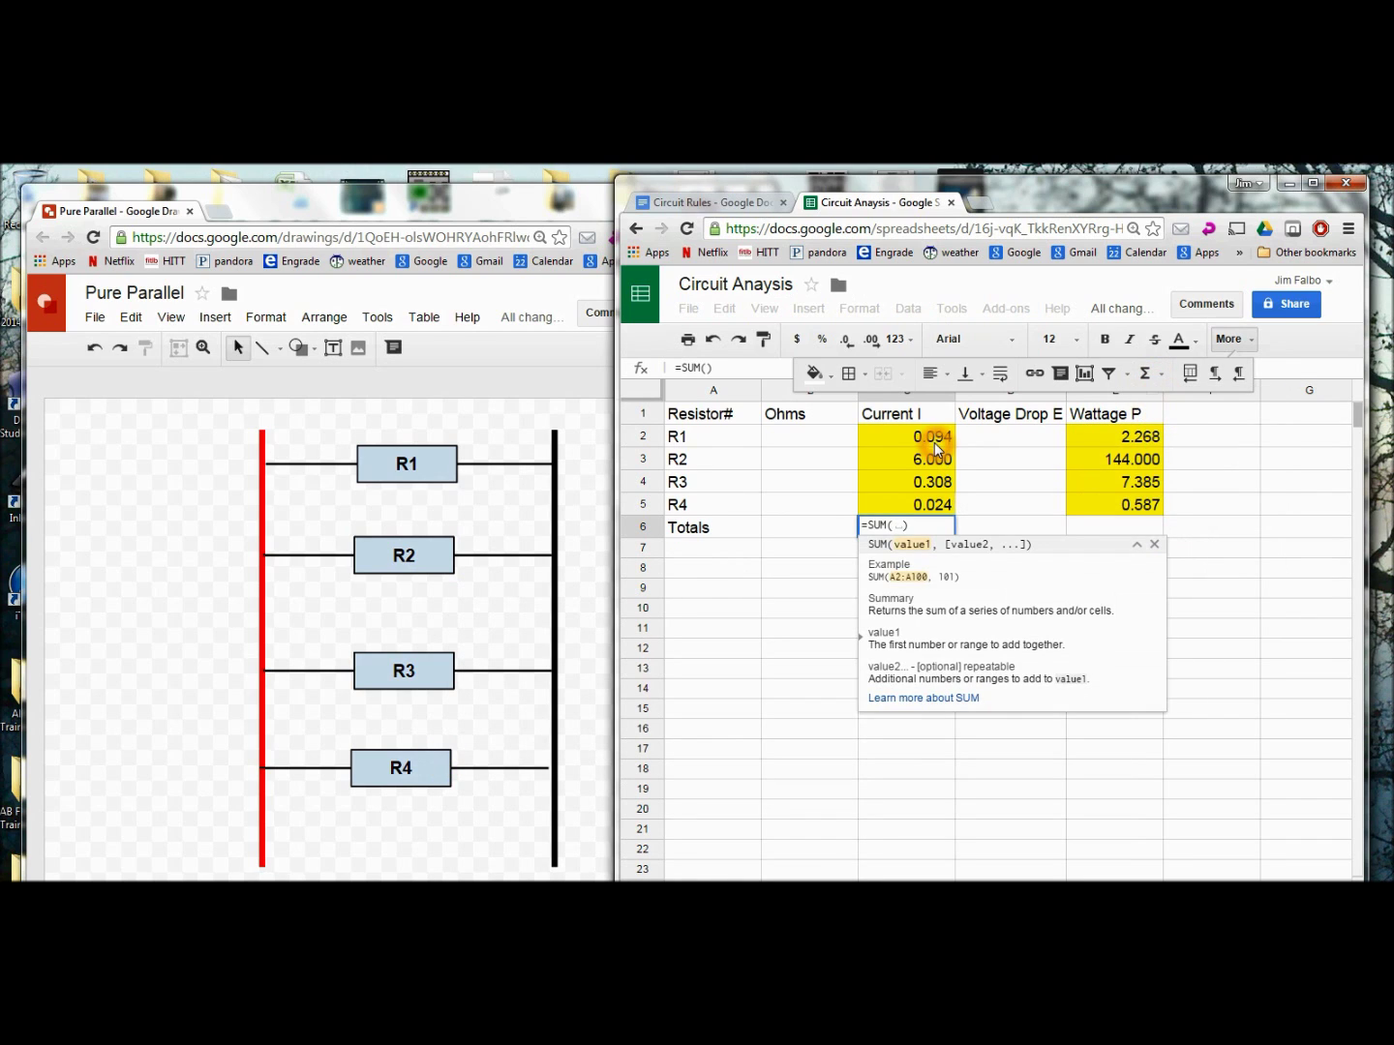
left_click_drag(936, 439, 948, 512)
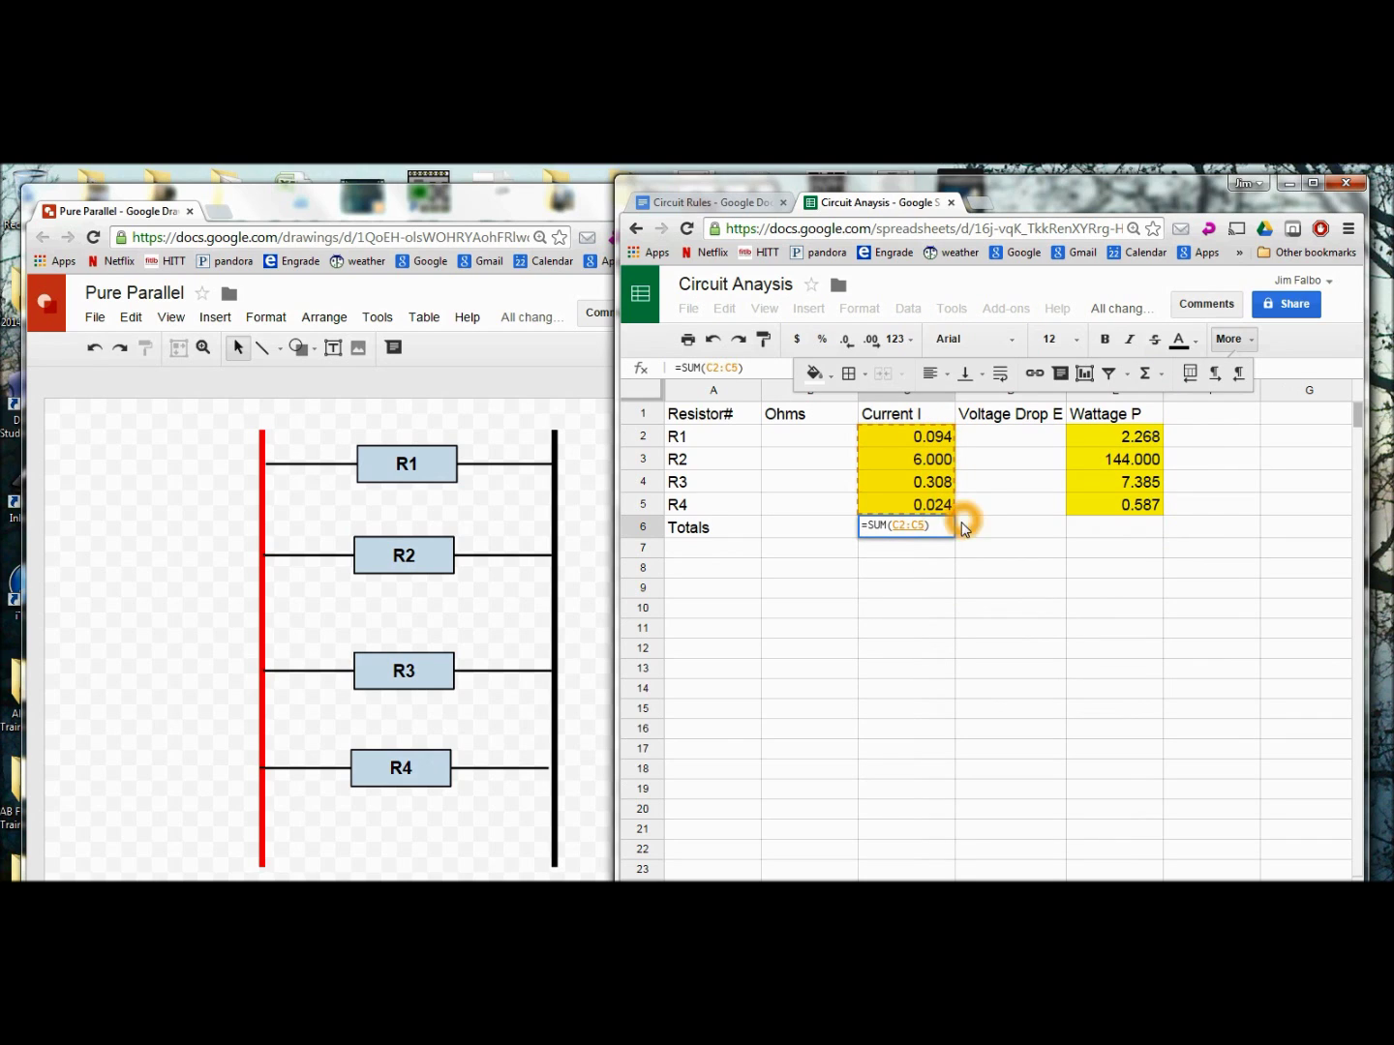
key("Return")
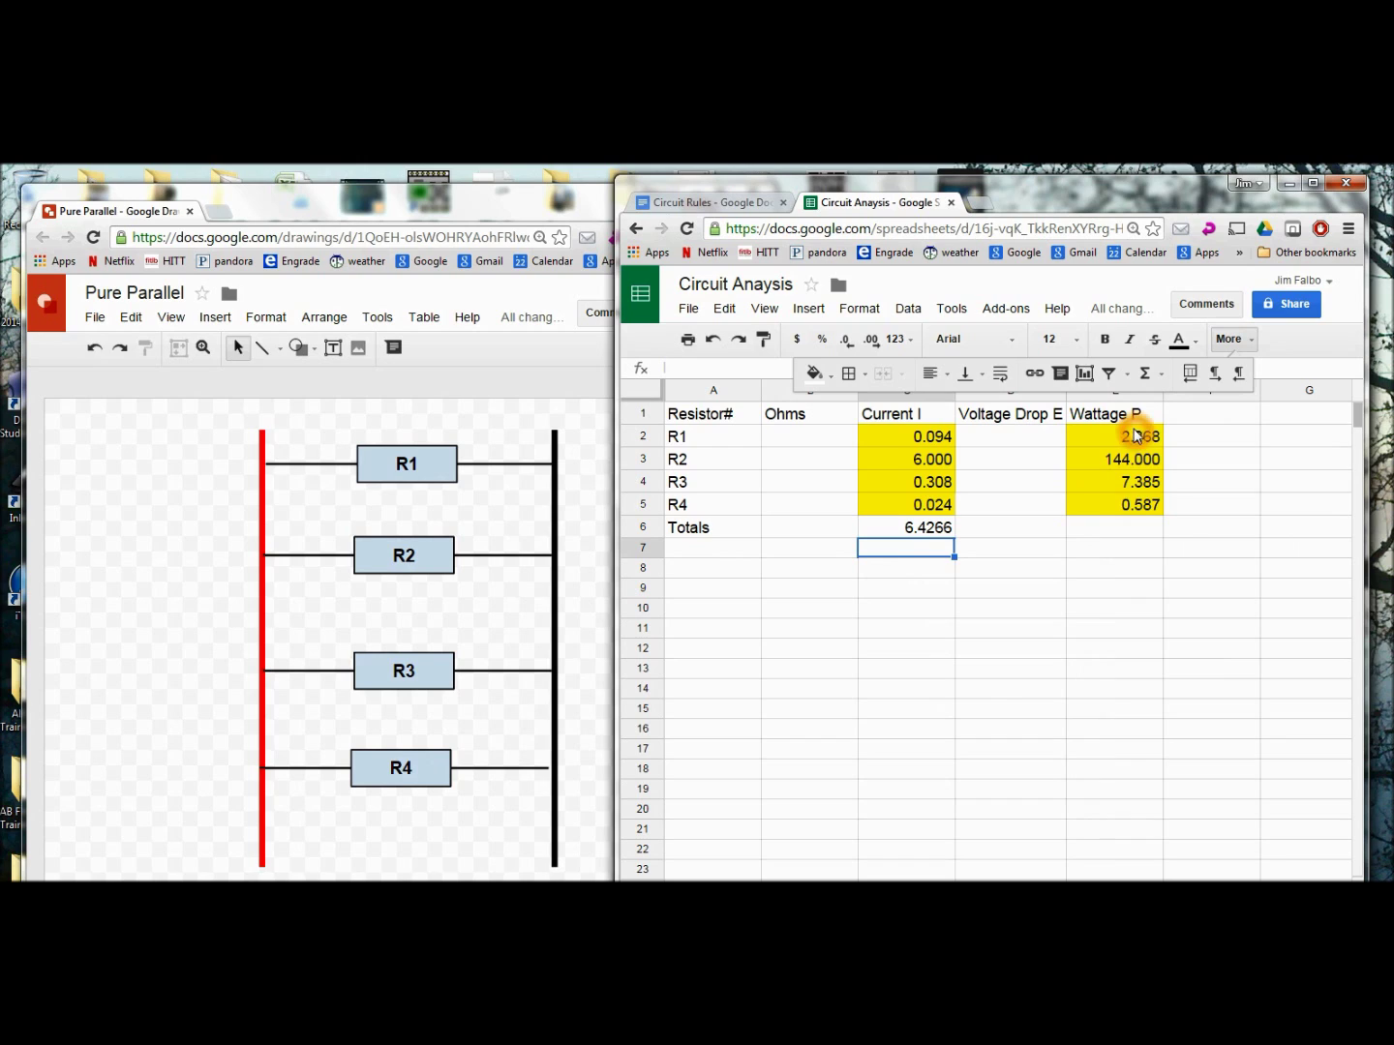
- Sum E2:E5 in E6 for a total wattage of 154.24
left_click(1128, 528)
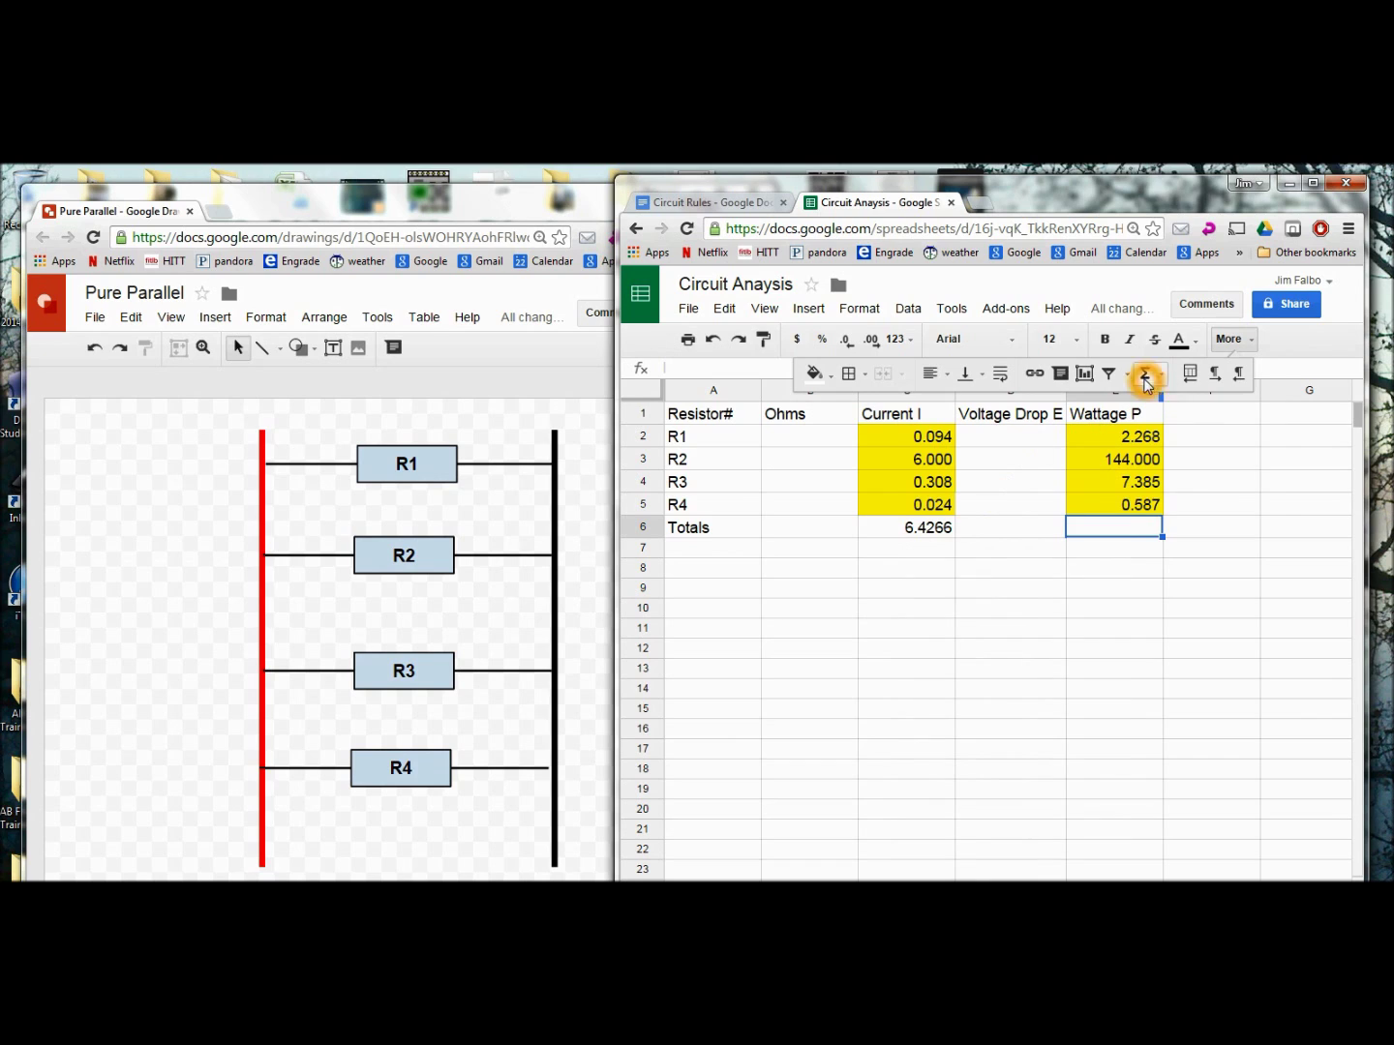
left_click(1146, 374)
left_click(1161, 403)
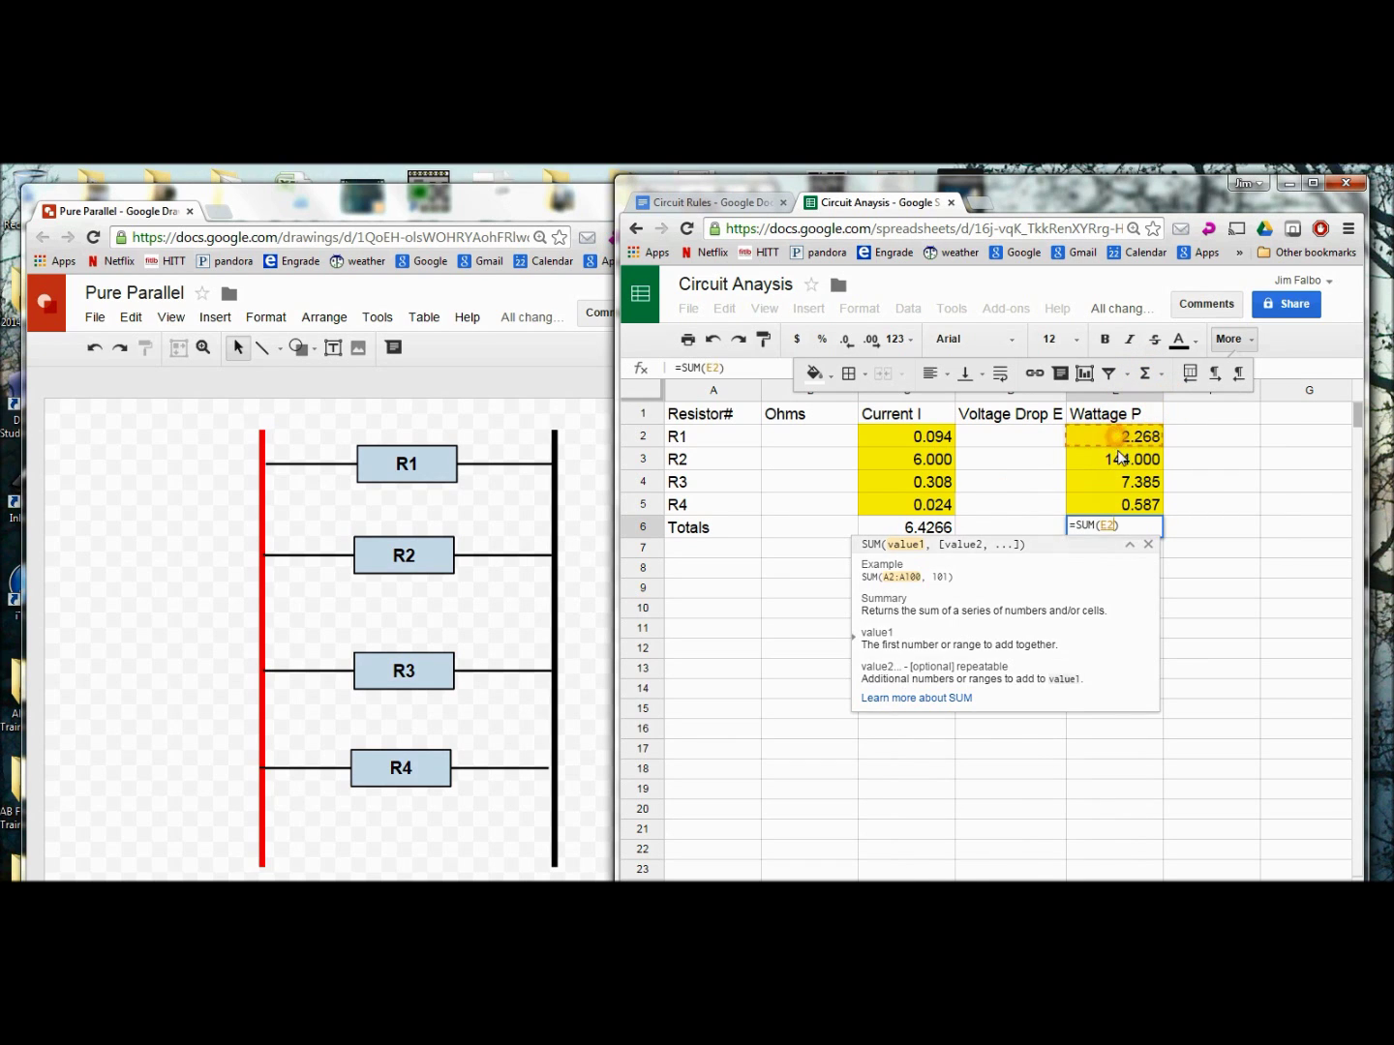
left_click_drag(1118, 438, 1125, 515)
key("Return")
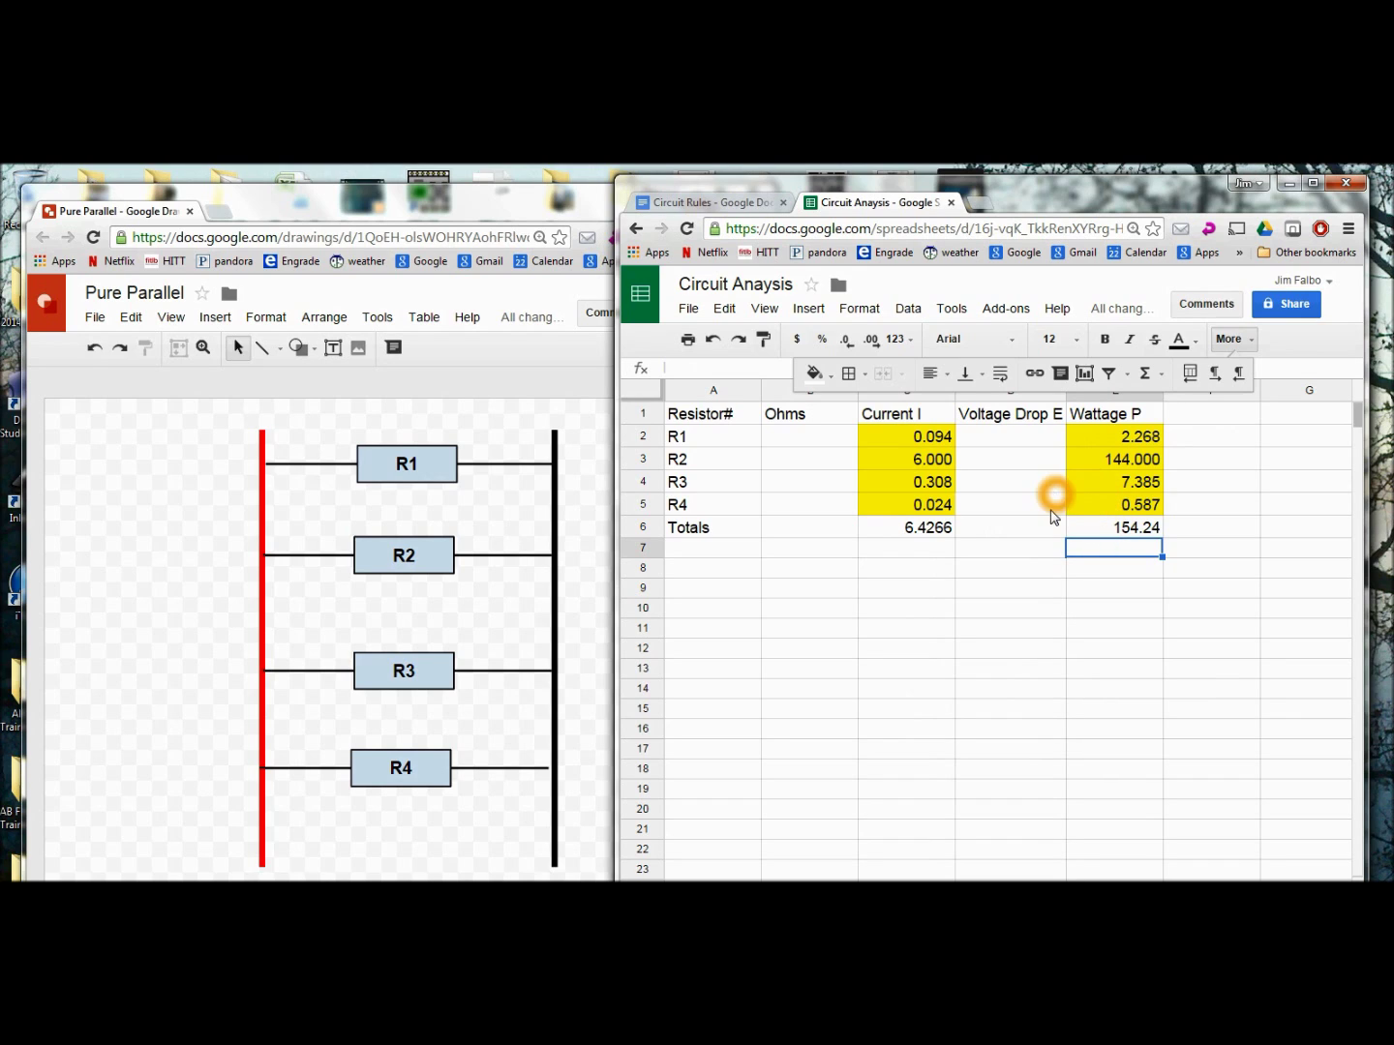
left_click(993, 440)
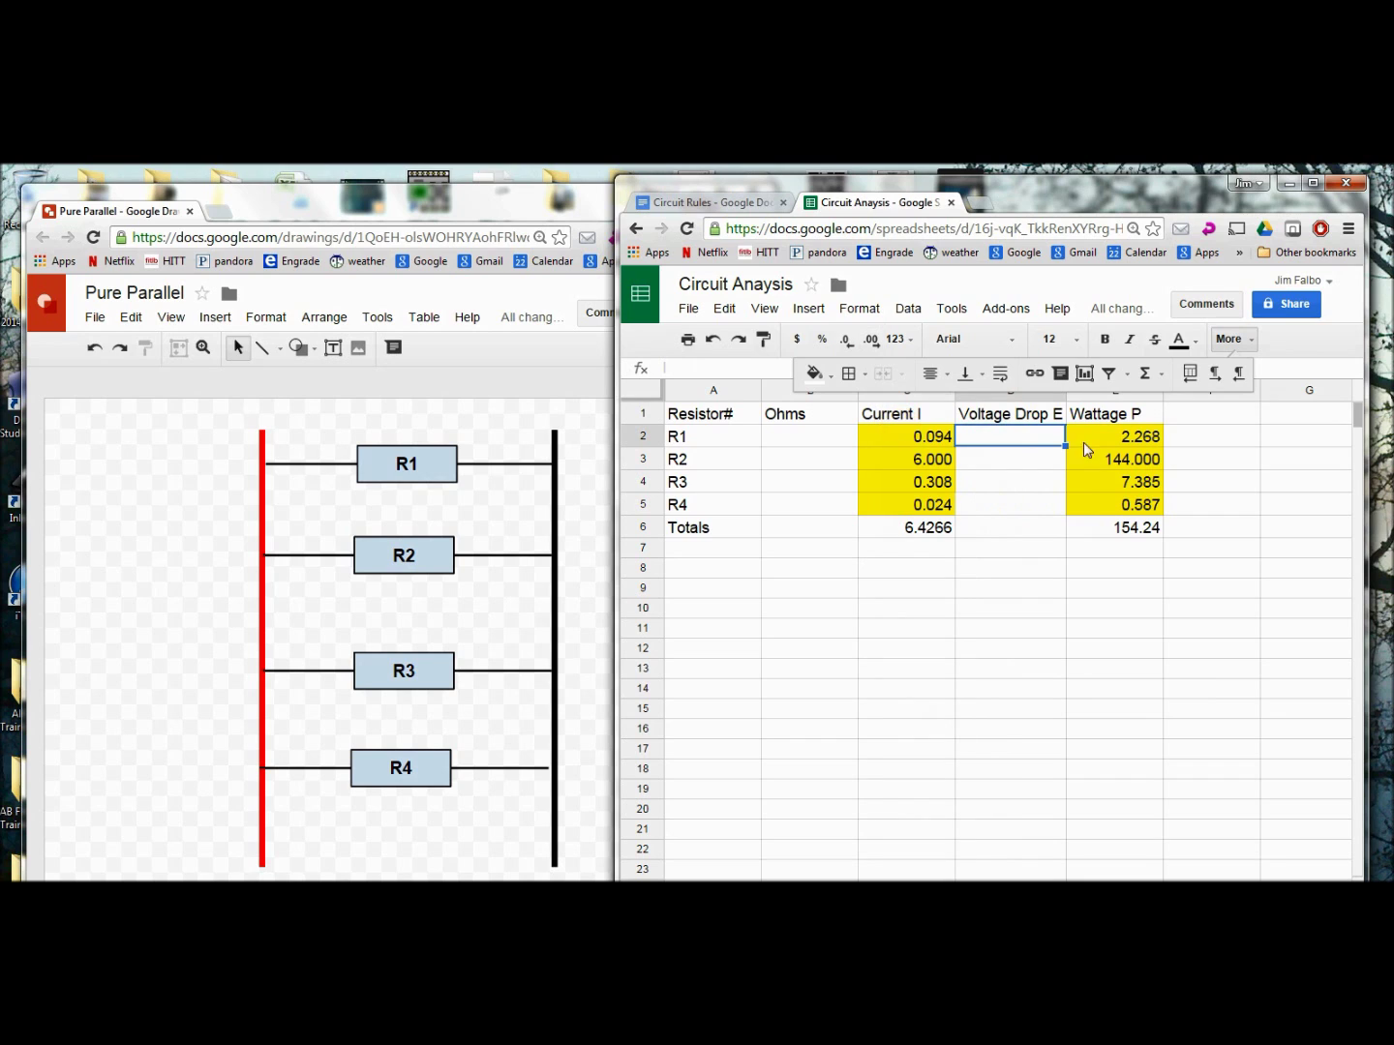
- Look up the voltage formula on the Circuit Rules wheel
left_click(740, 205)
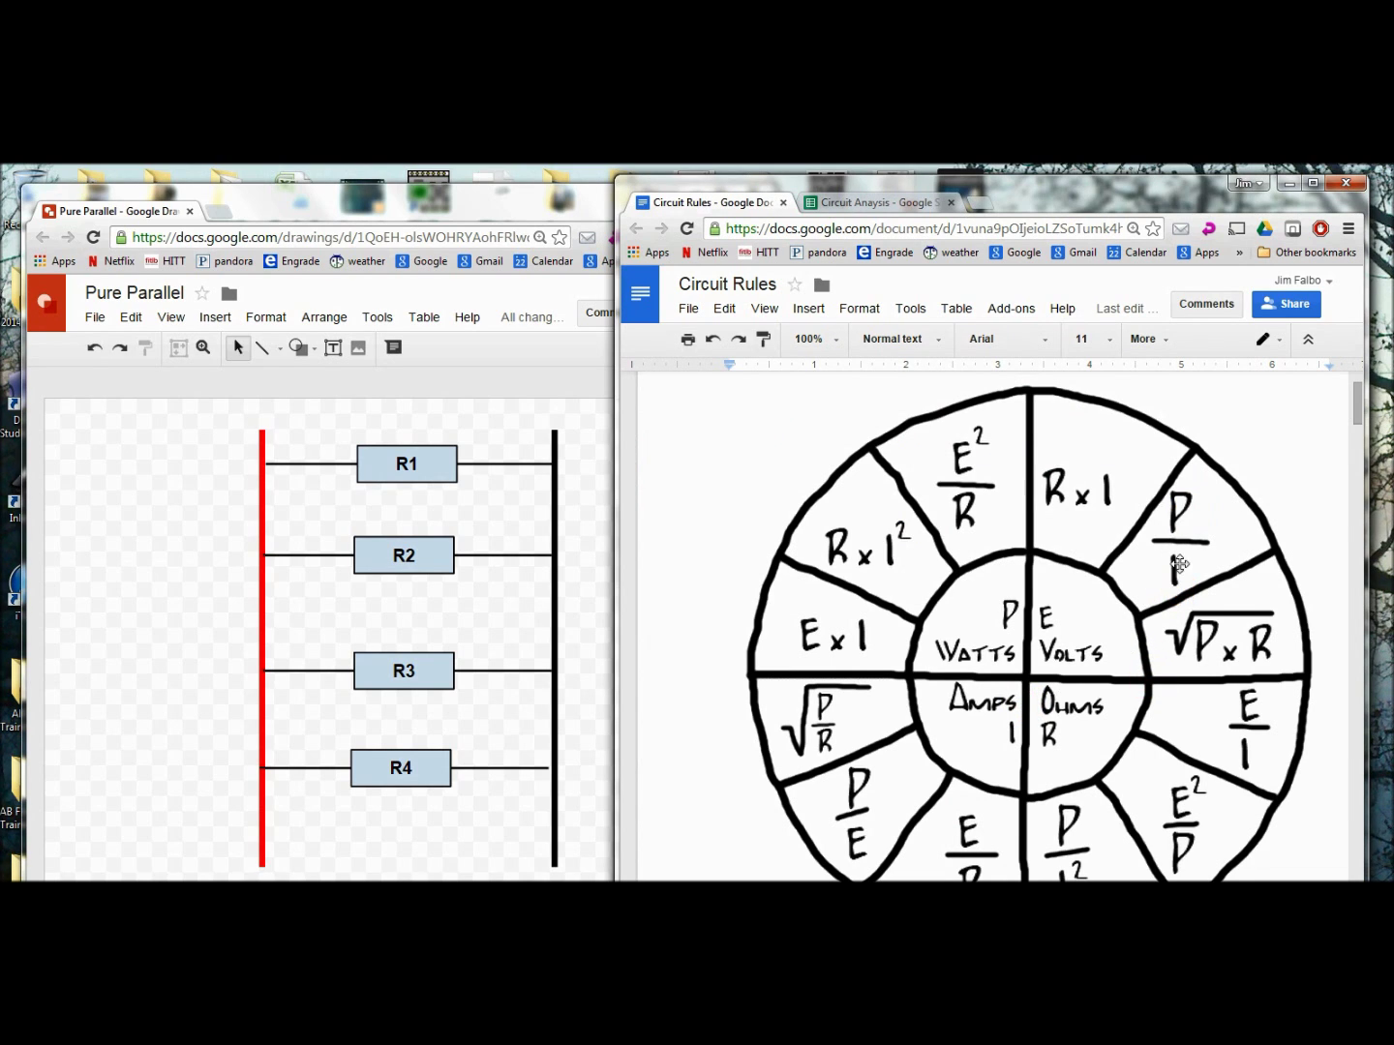
left_click(1080, 637)
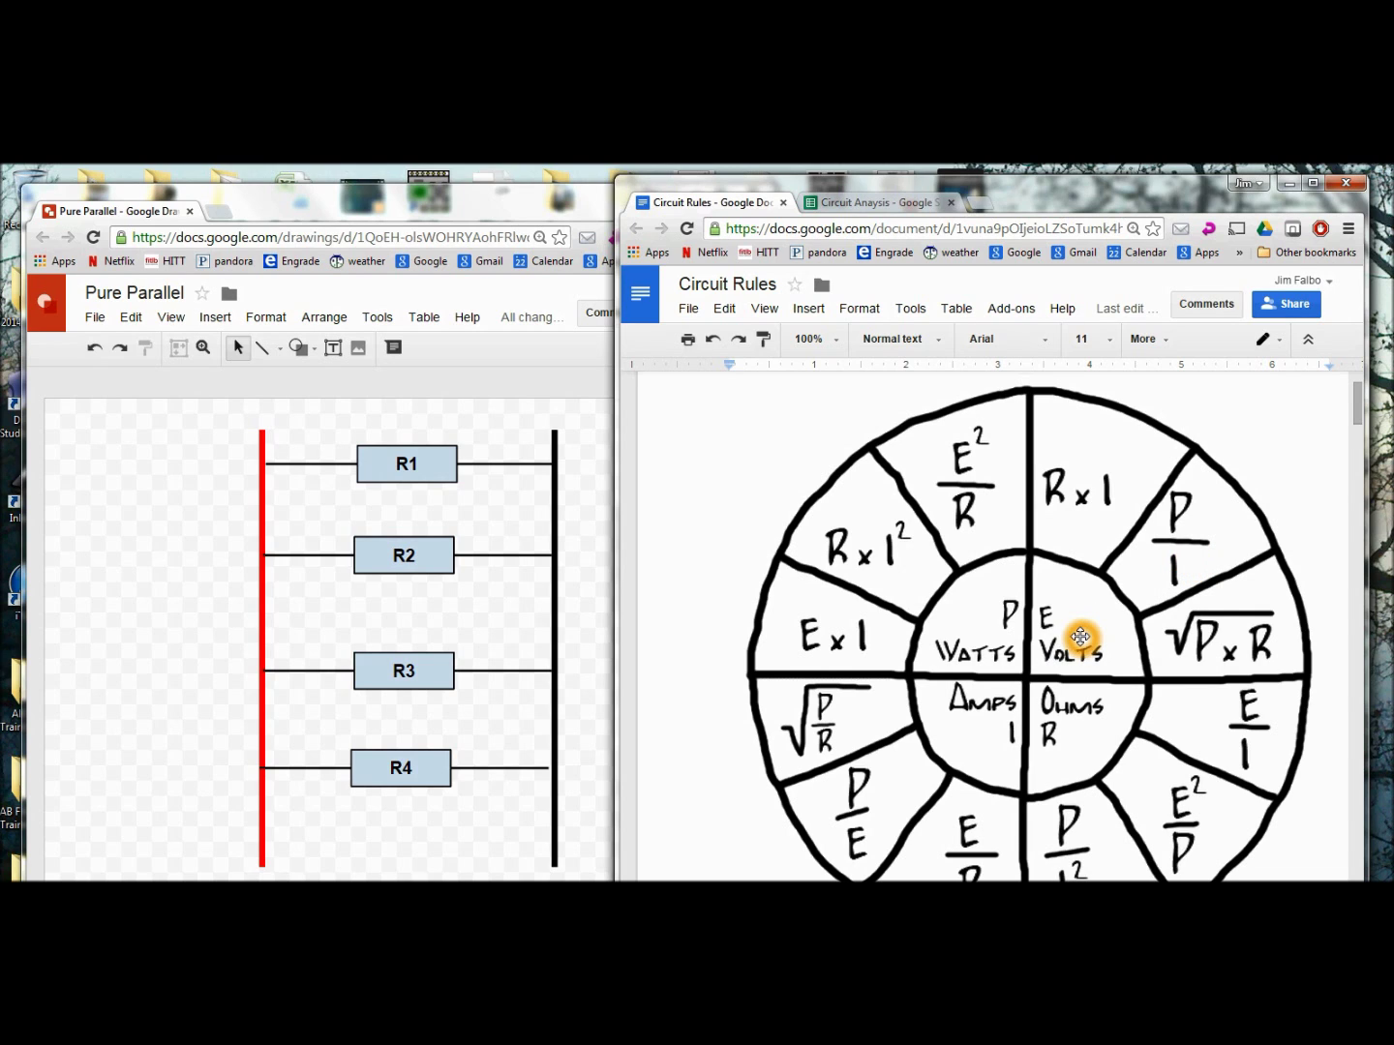
left_click(873, 202)
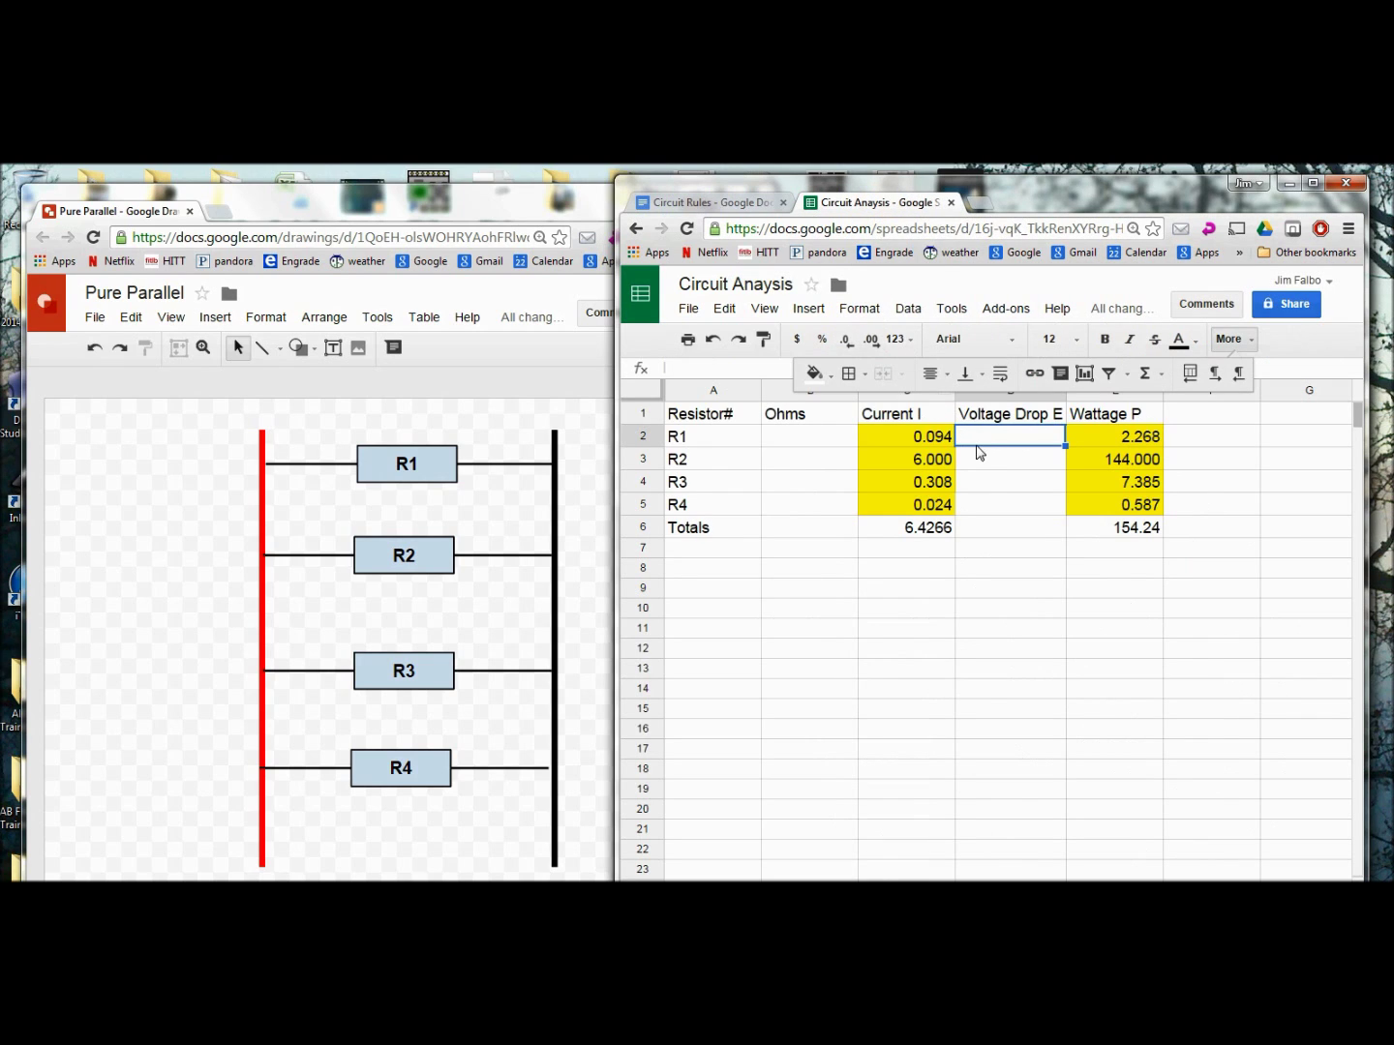
- Enter =E2/C2 in D2 and fill it down to D6, giving 24 each
left_click(1002, 446)
type("=E2")
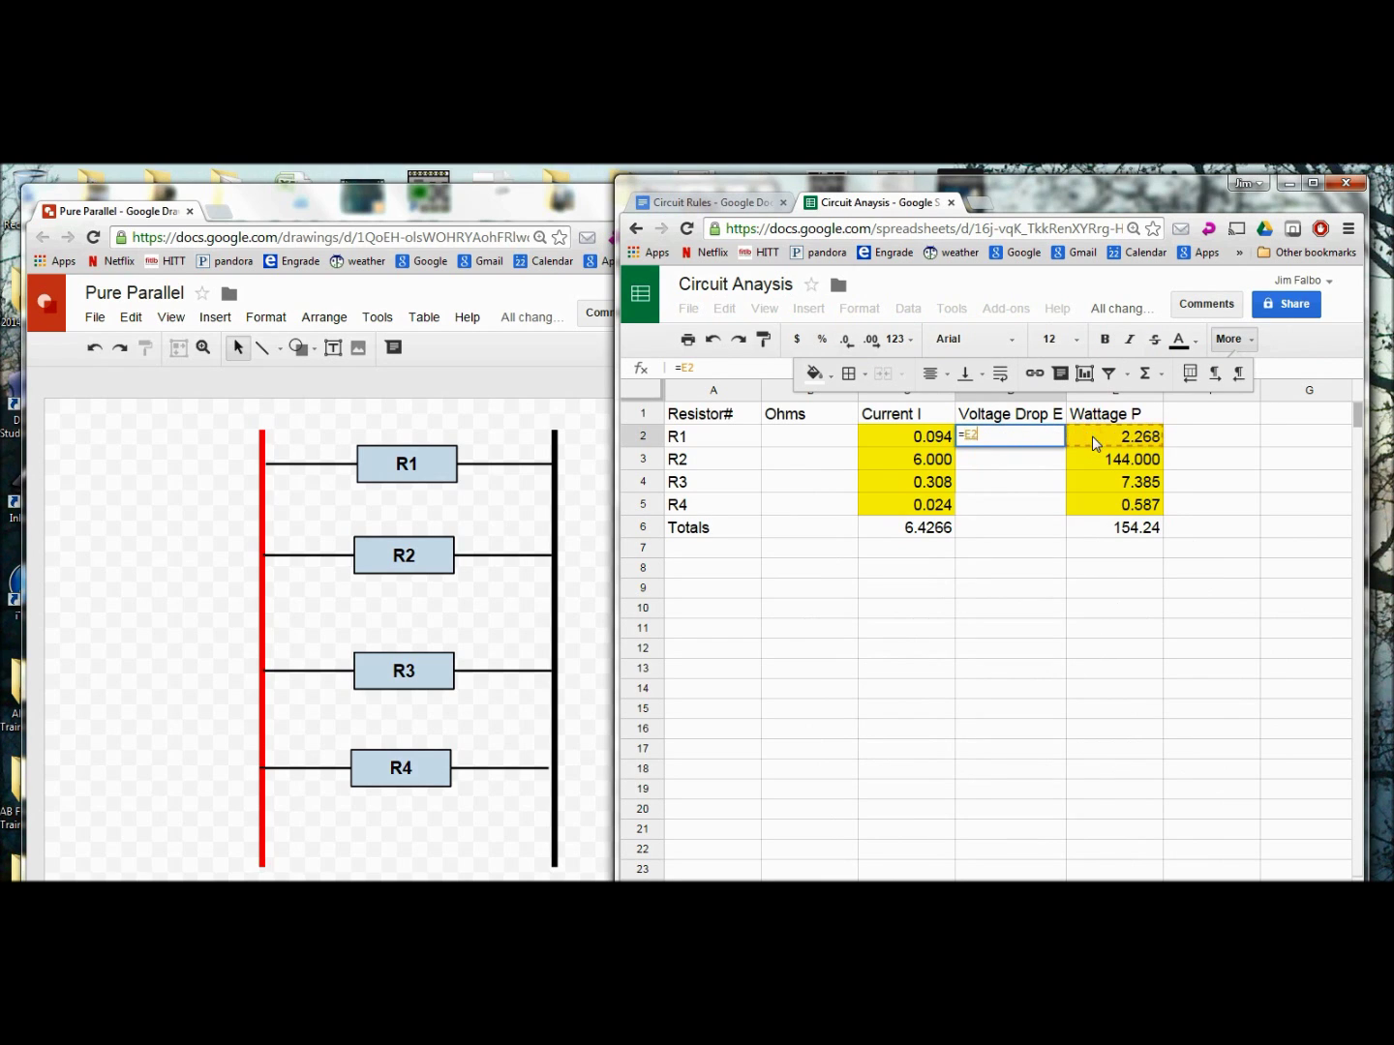
type("/")
left_click(927, 438)
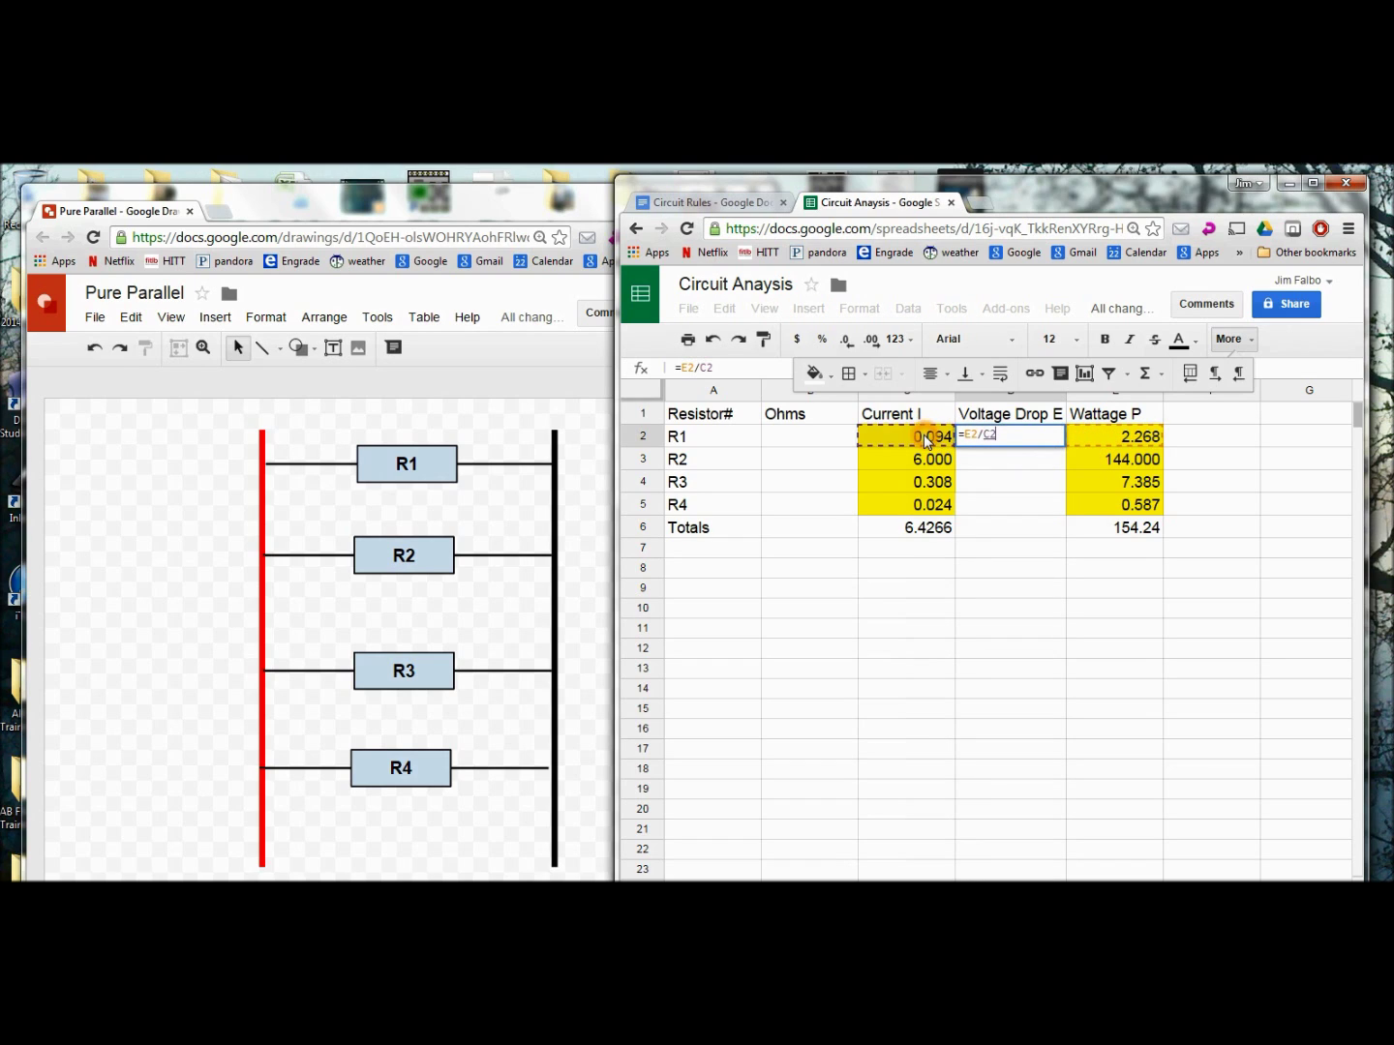
left_click(987, 447)
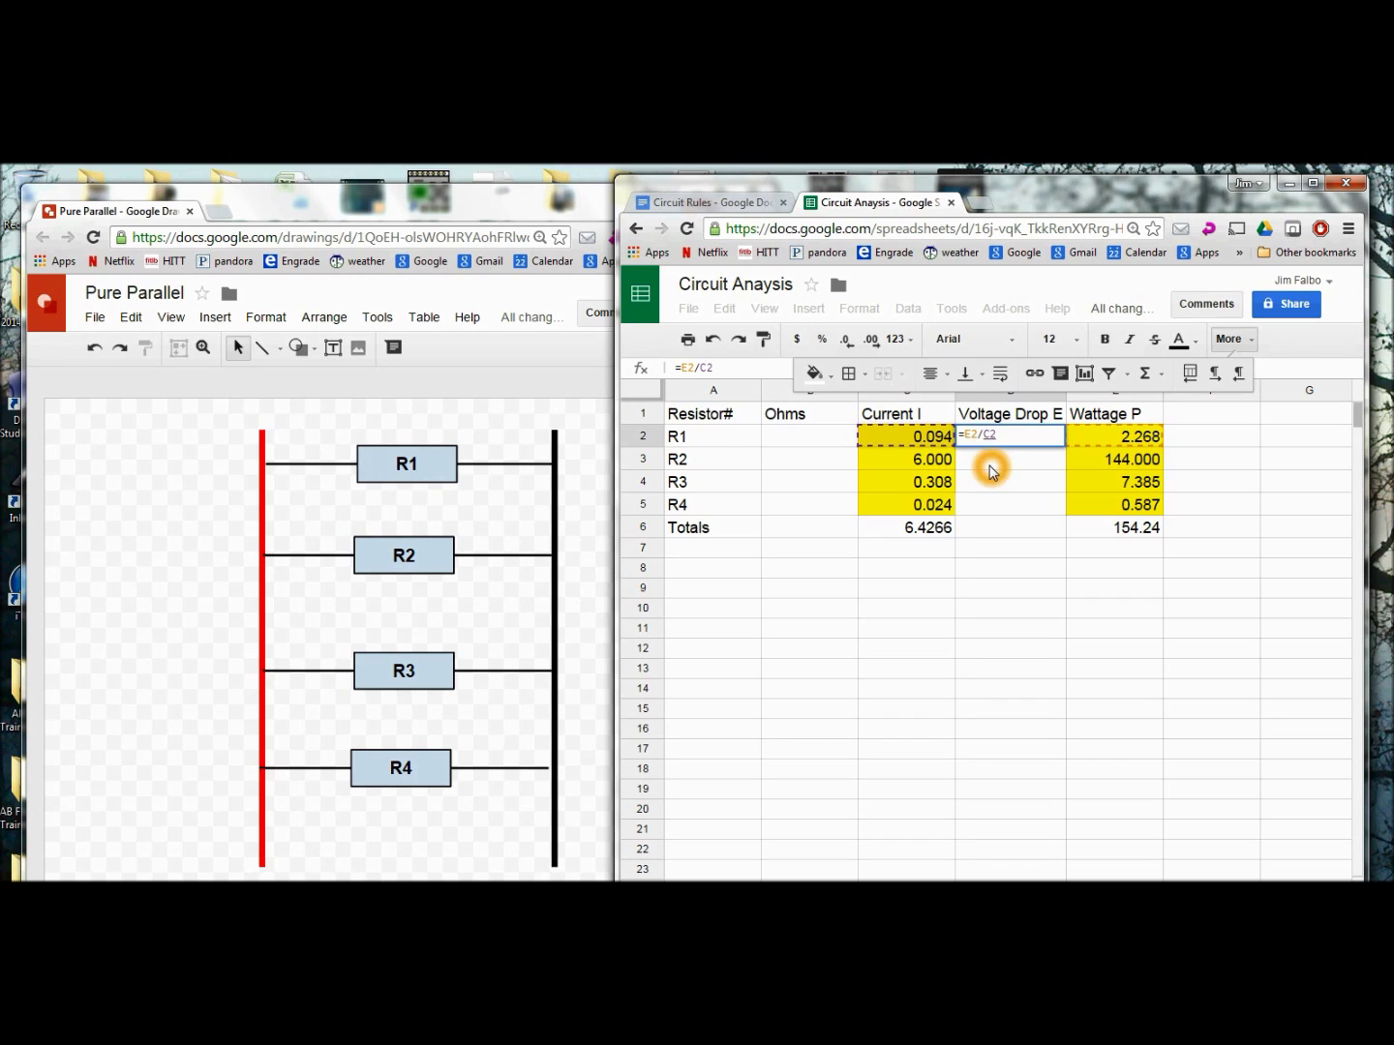
left_click(991, 472)
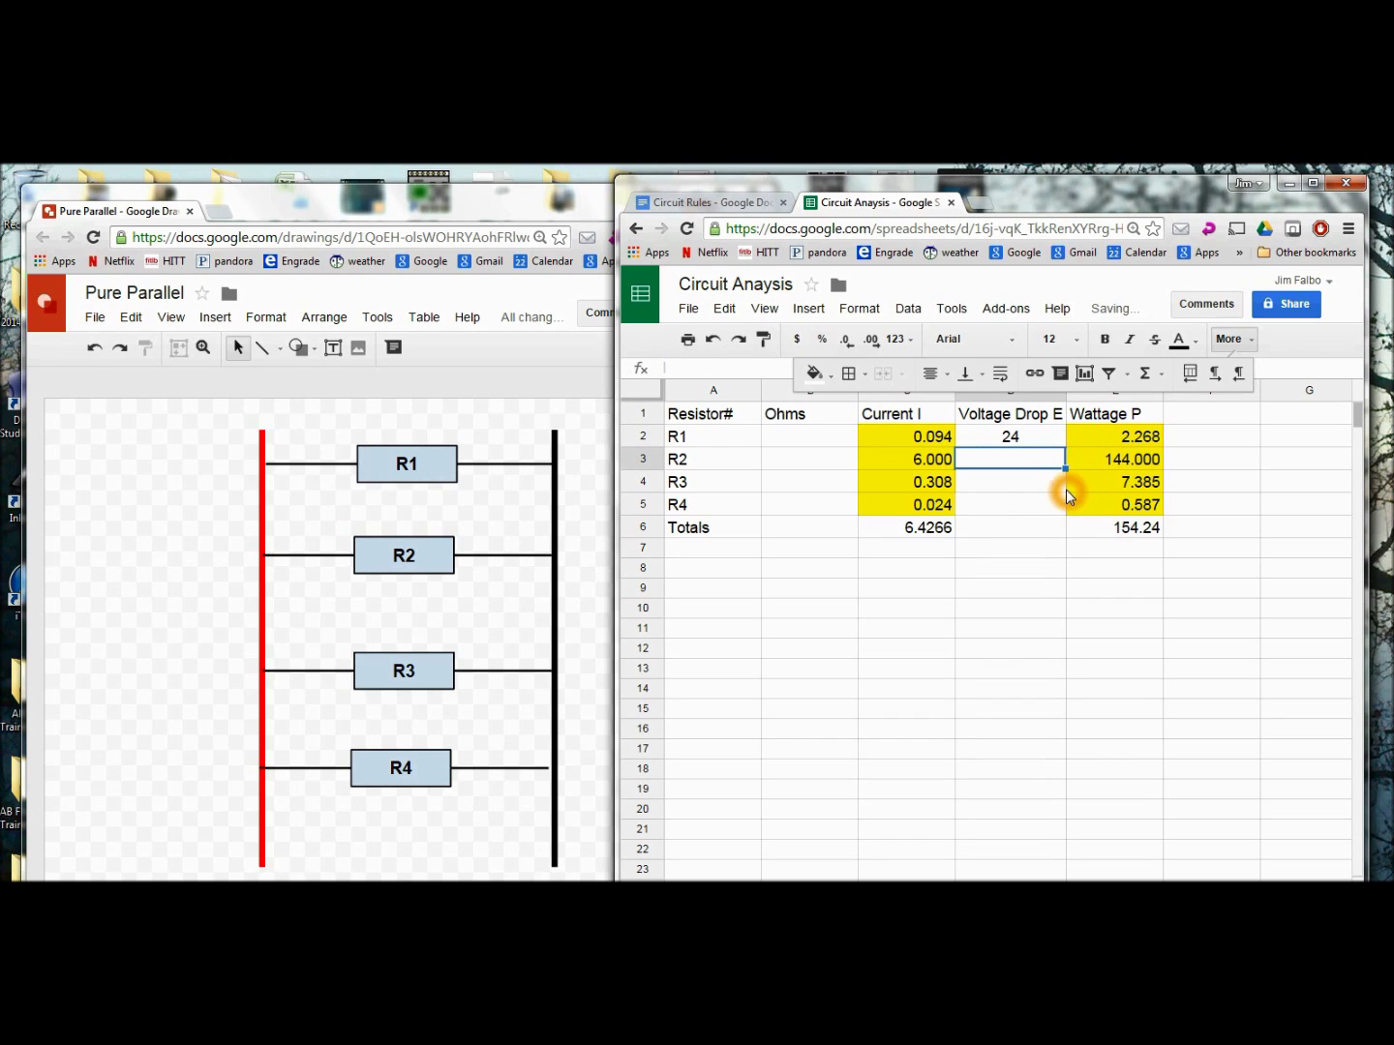
left_click(980, 469)
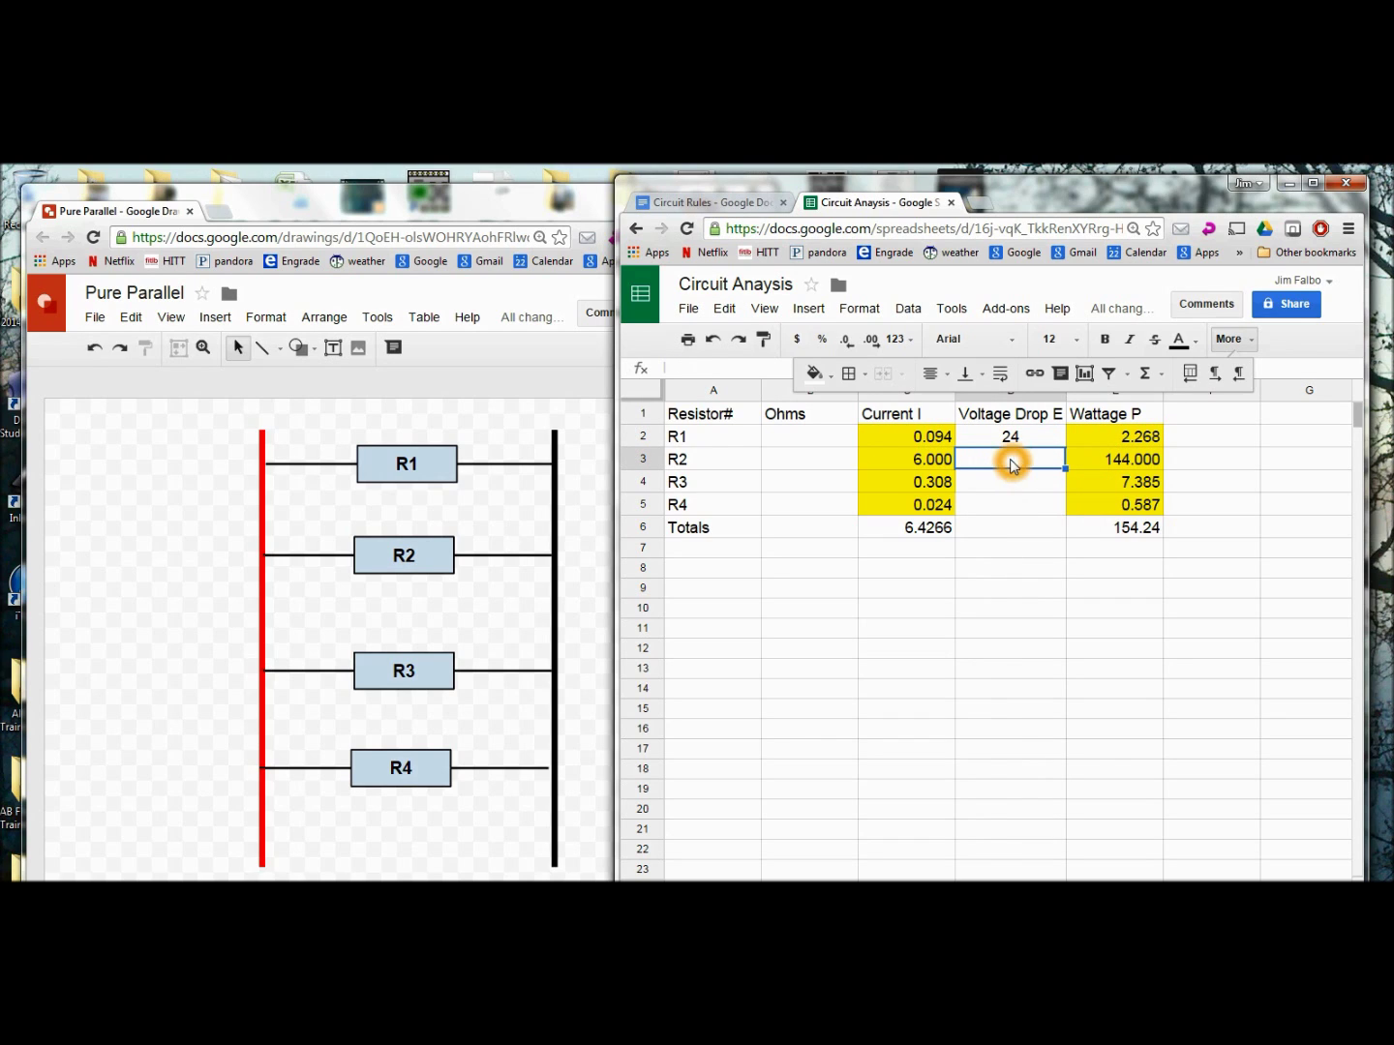
left_click(1033, 440)
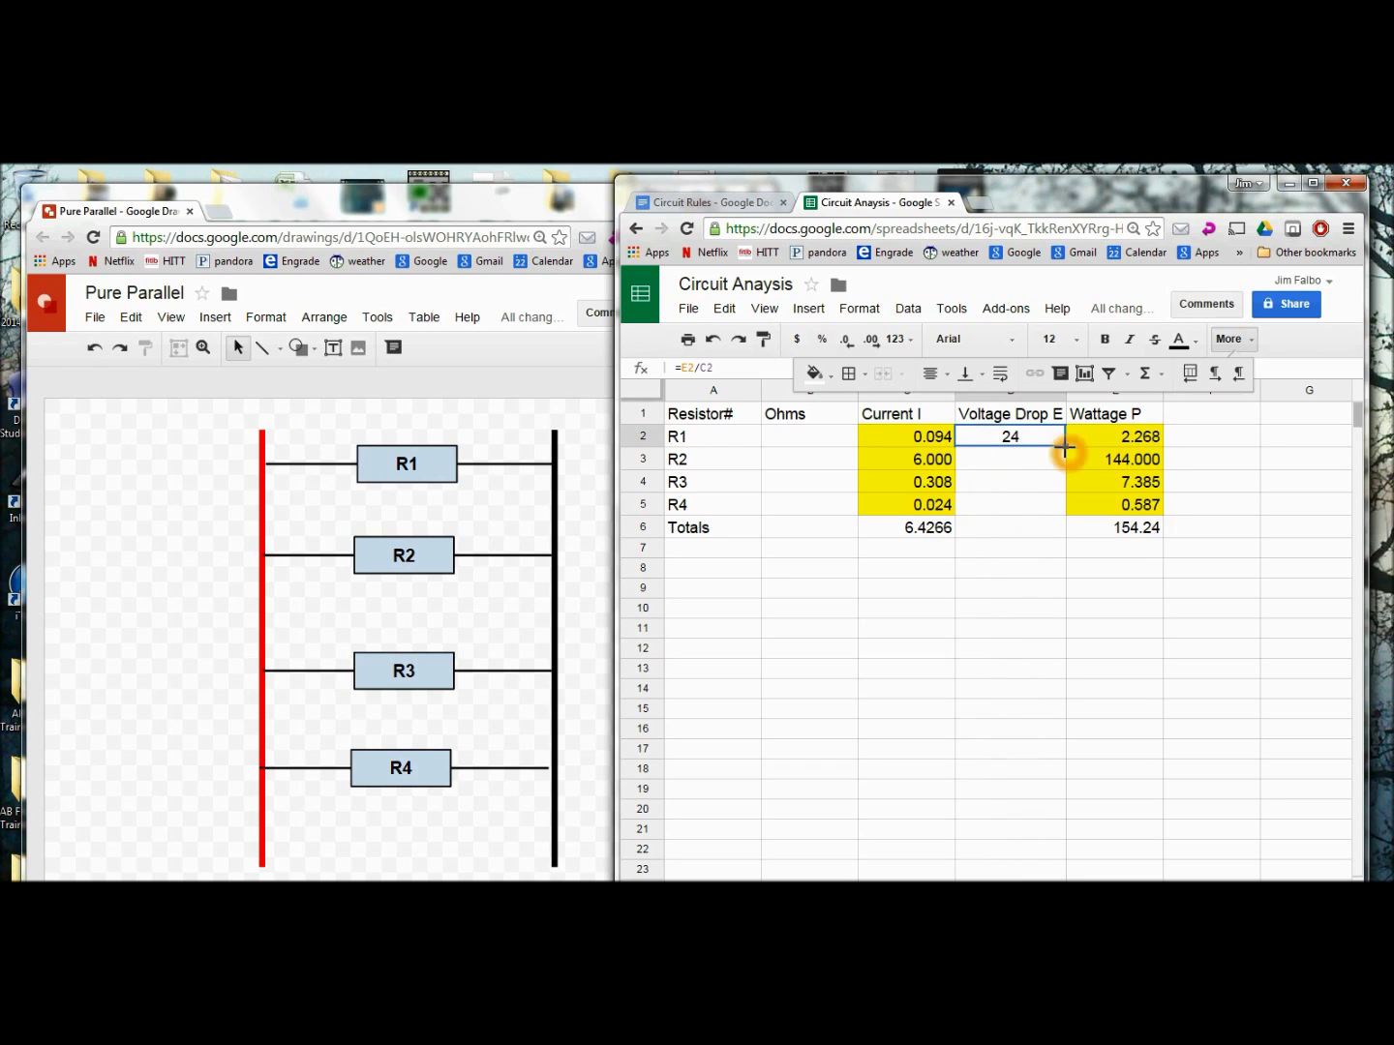
left_click_drag(1063, 445, 1069, 528)
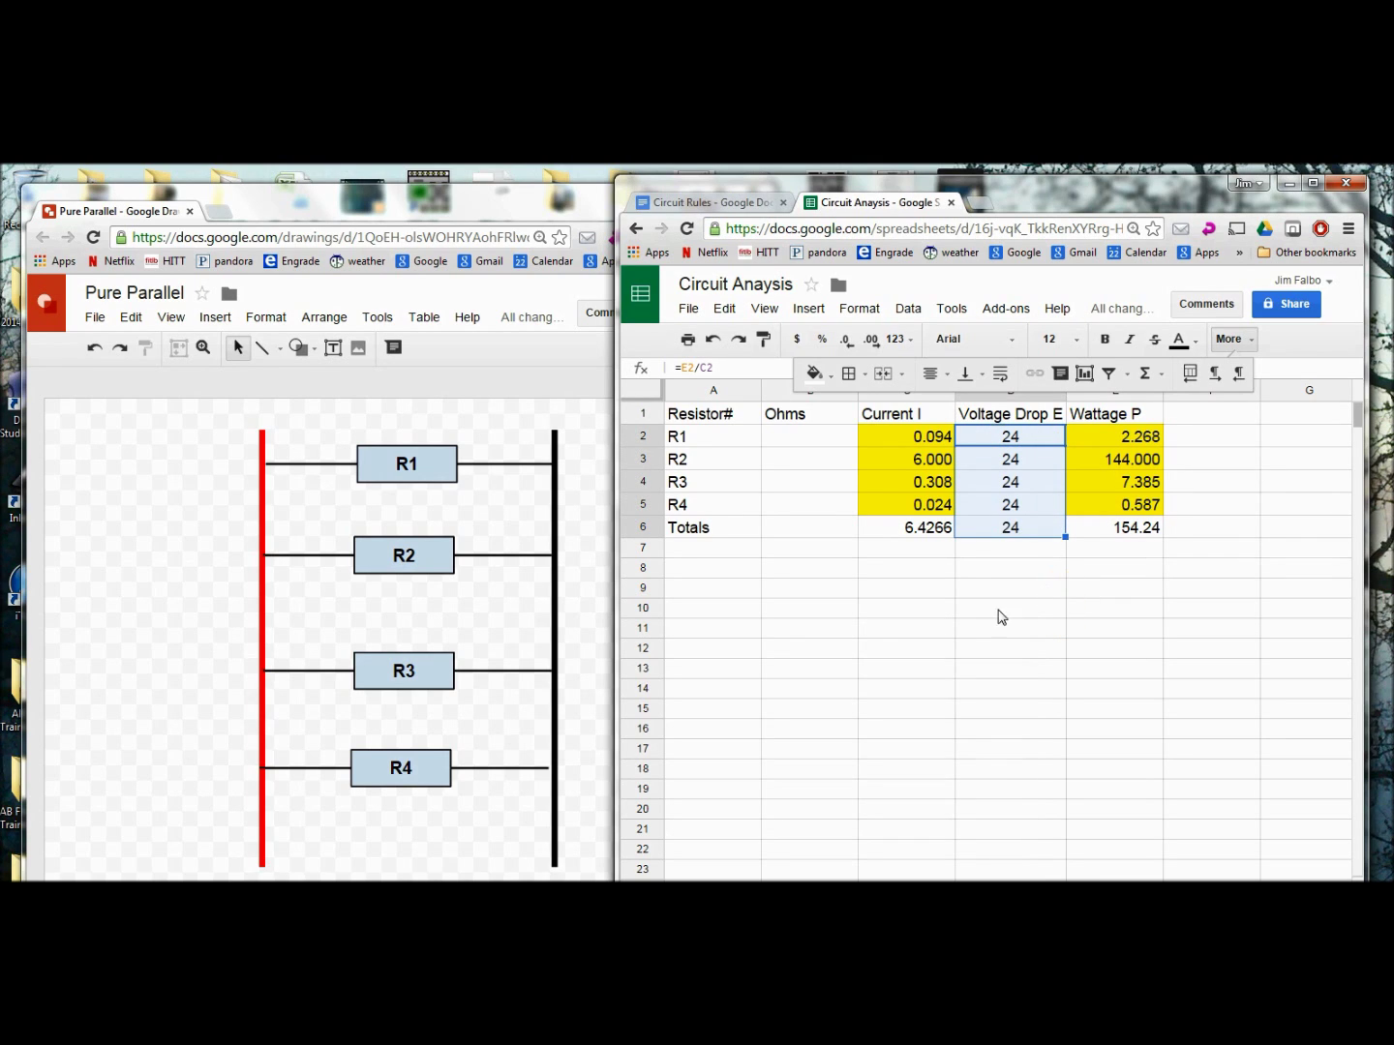
left_click(778, 443)
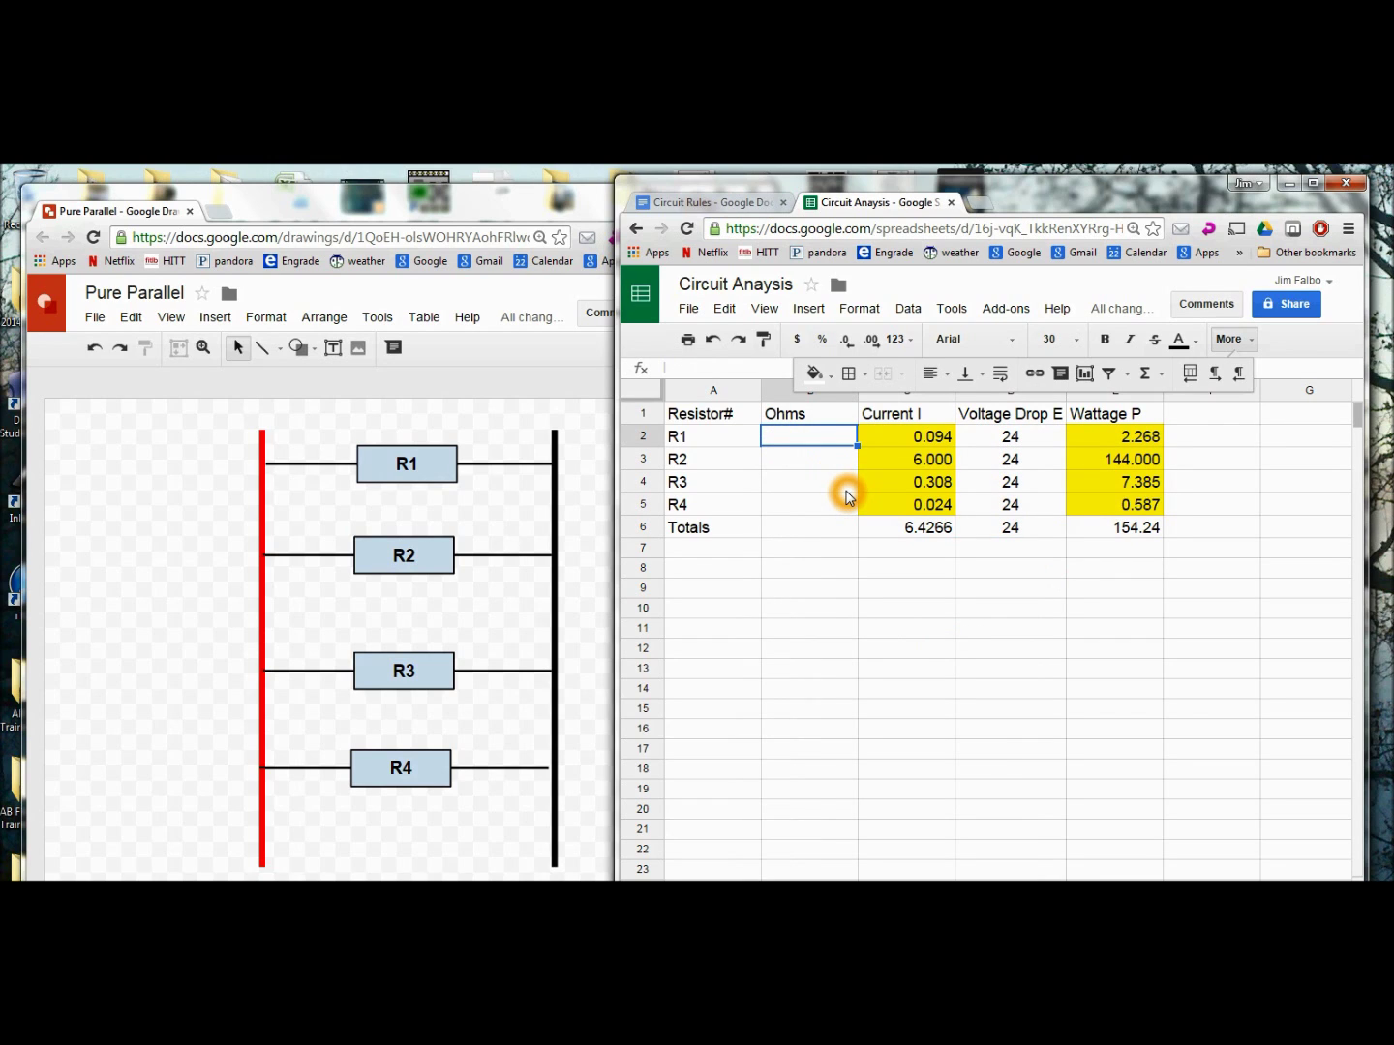
- Enter the resistance formula =D2/C2 in B2 for R1
type("=")
left_click(991, 439)
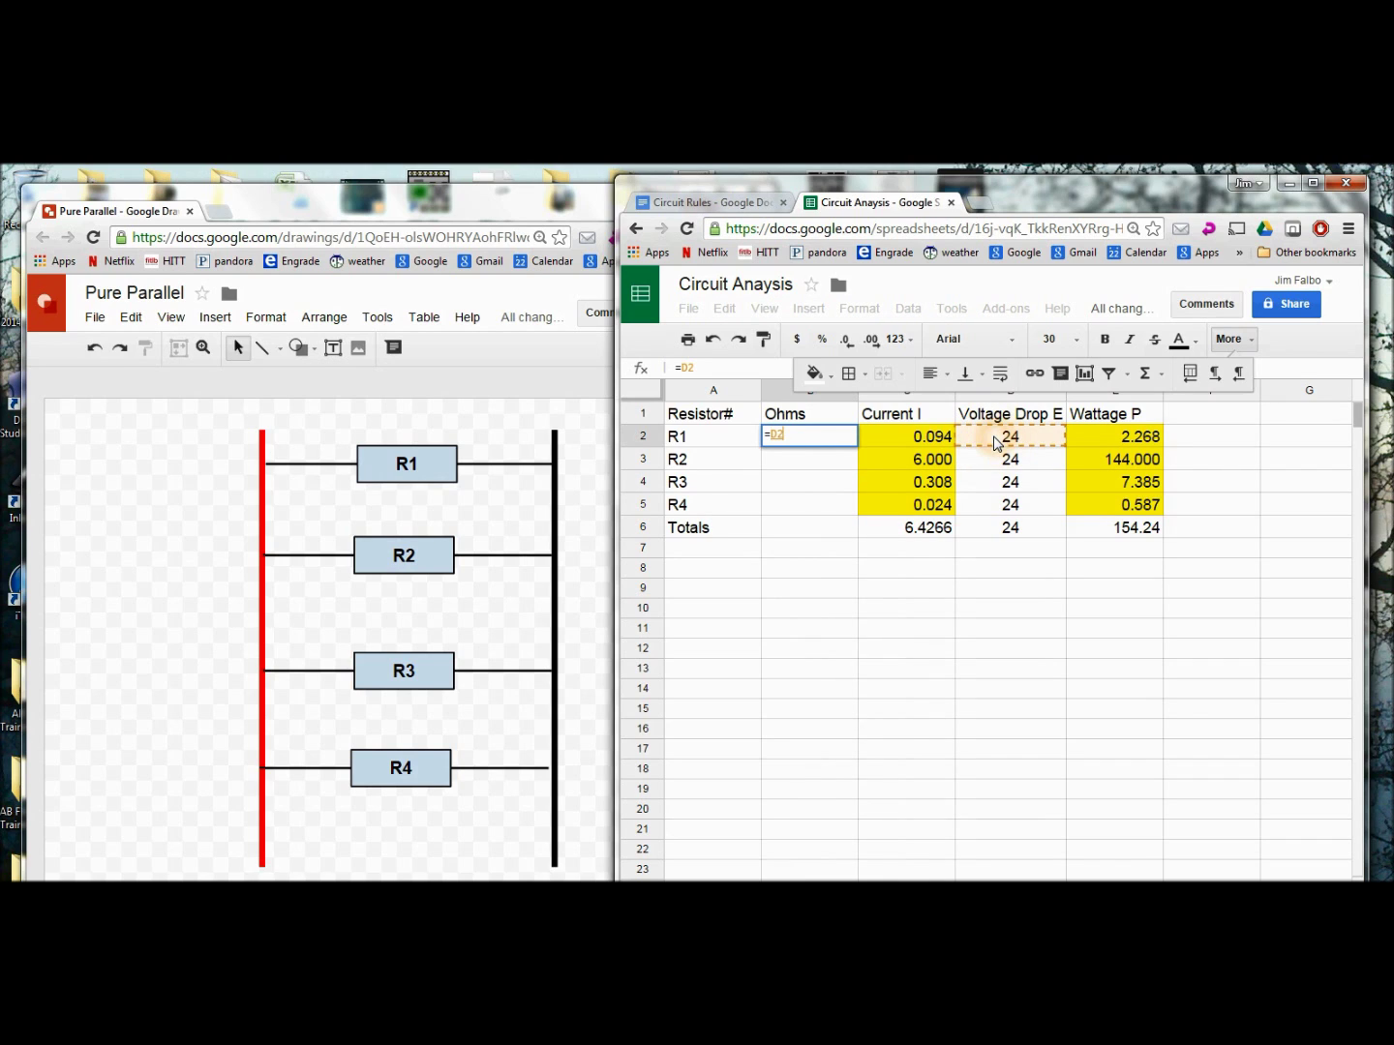
type("/")
left_click(914, 437)
key("Return")
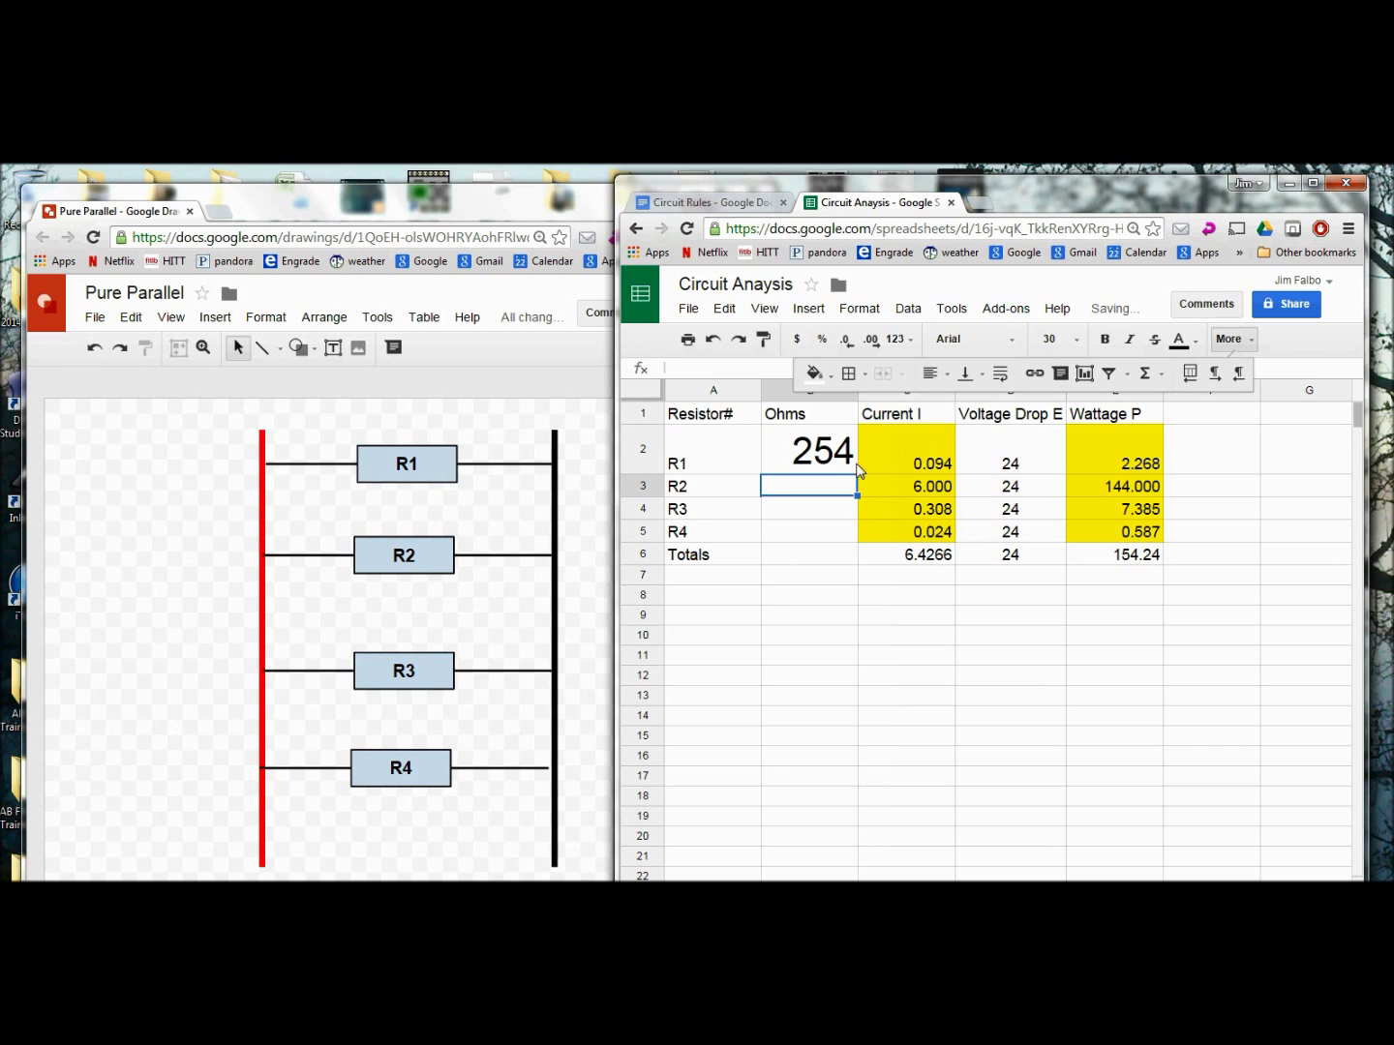
- Fill the formula down to B6 (254, 4, 78, 982, total 3.734) and select B2:E6
left_click(838, 463)
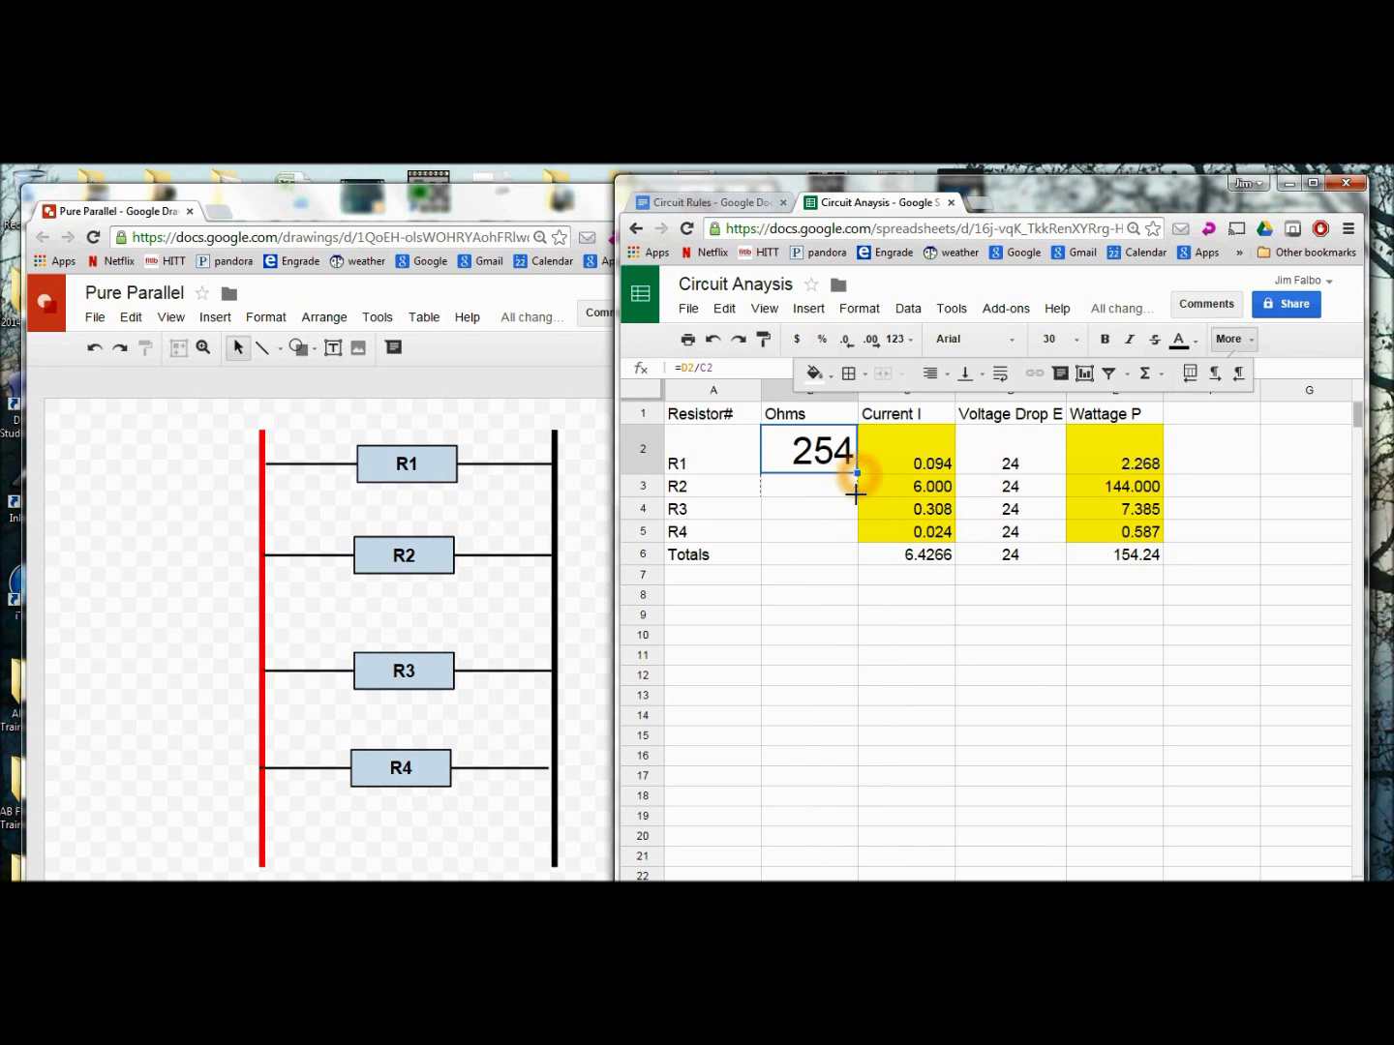
left_click_drag(858, 474, 856, 557)
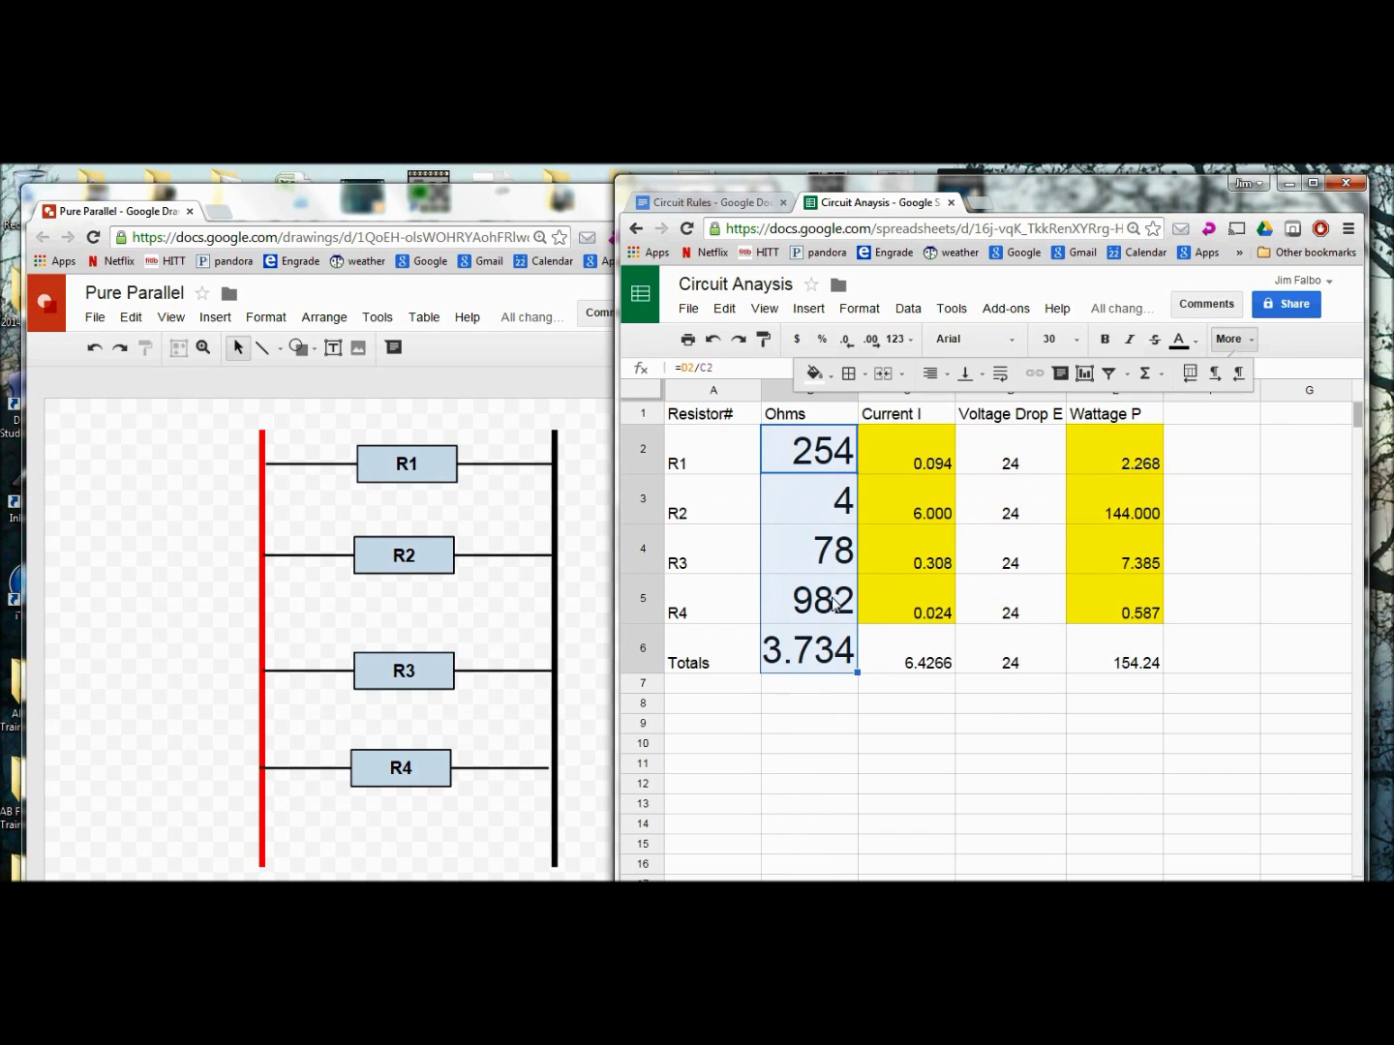
left_click(815, 473)
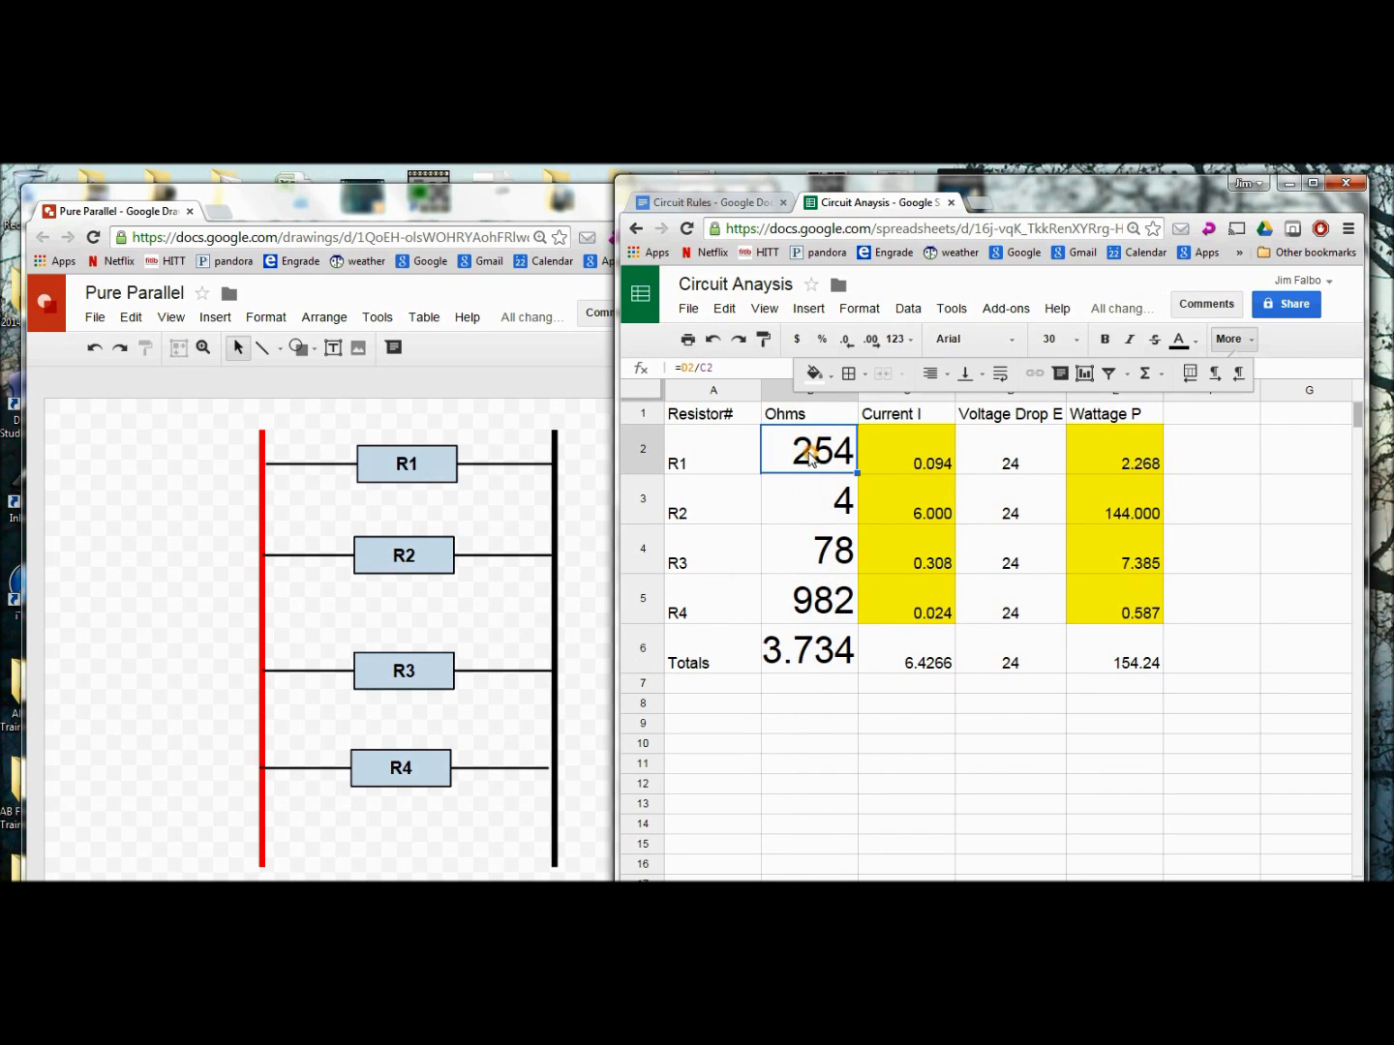
left_click_drag(814, 448, 1119, 639)
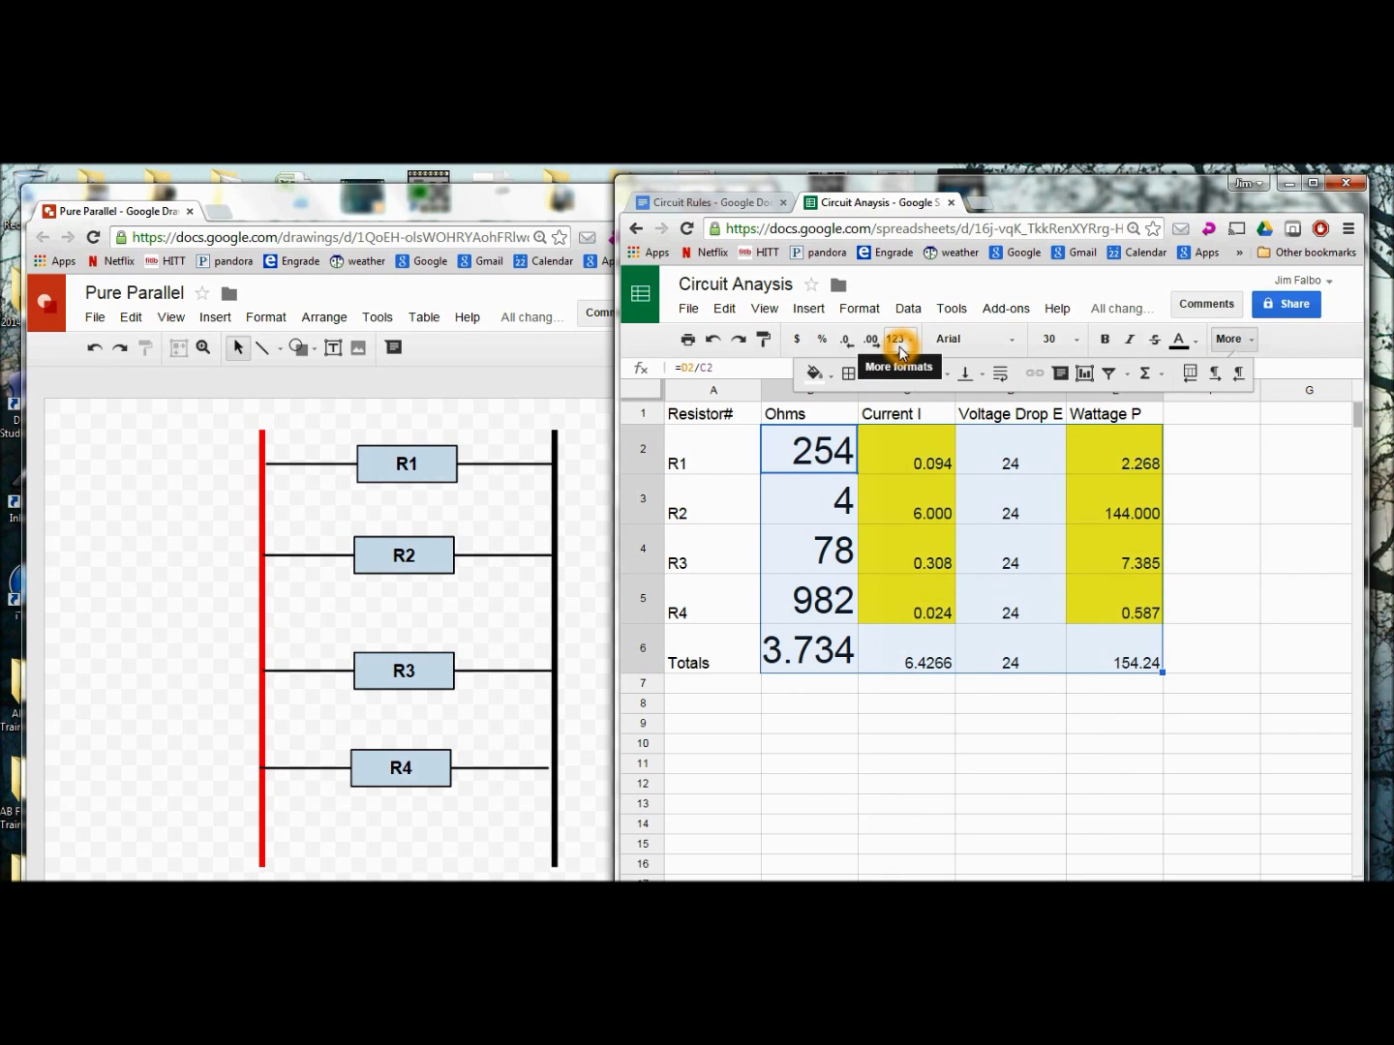
- Set the font size of the values B2:E6 to 14
left_click(1076, 341)
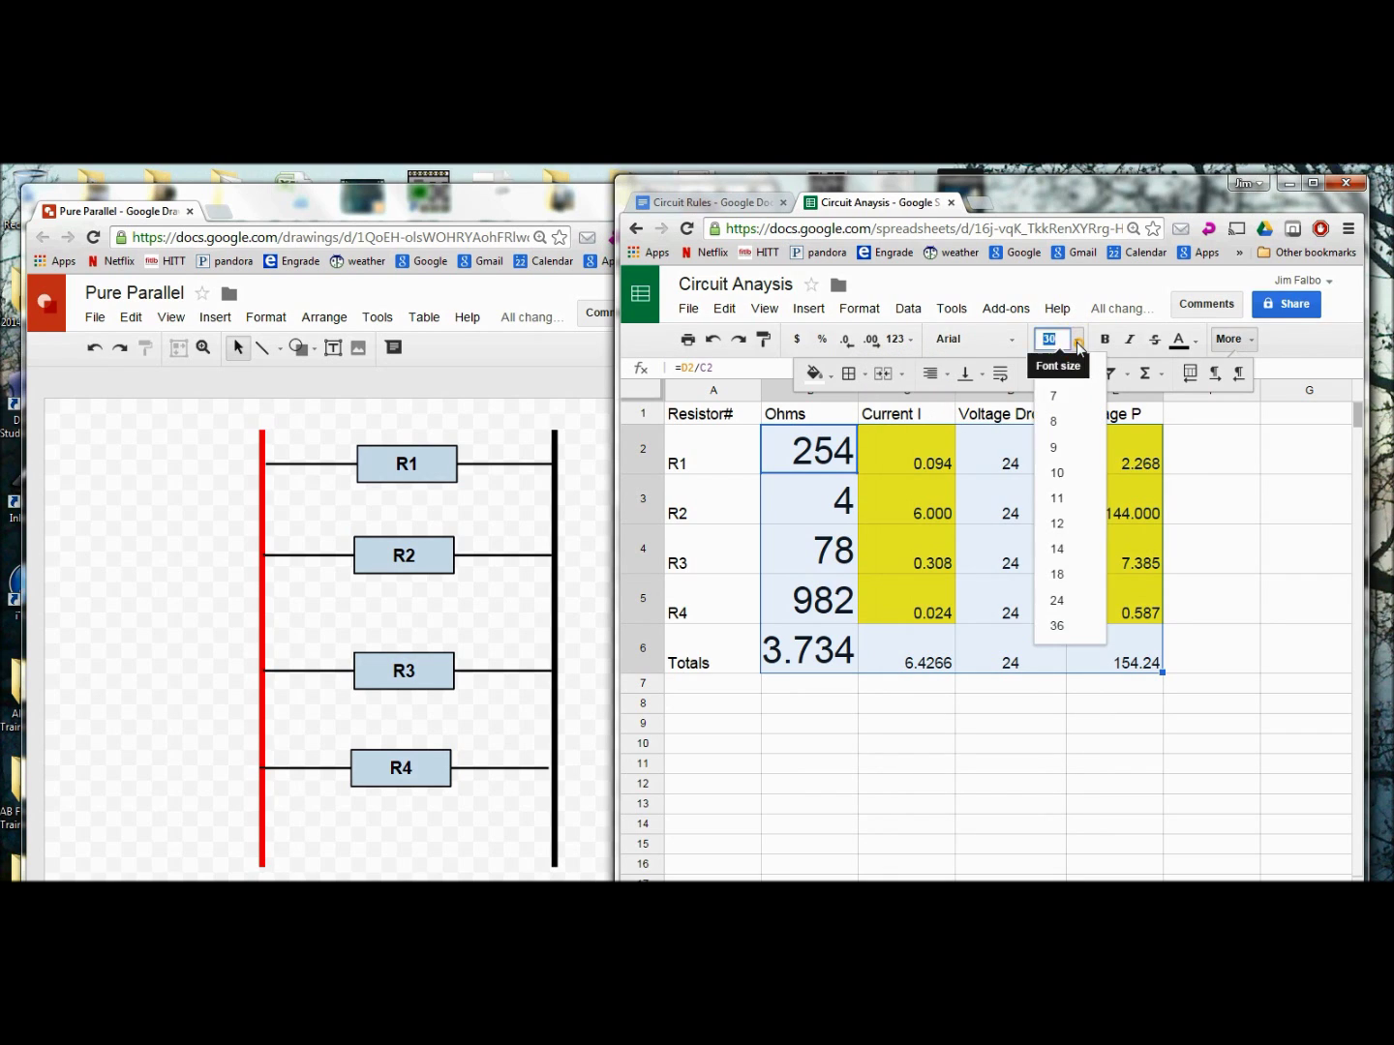
left_click(1069, 548)
left_click(946, 710)
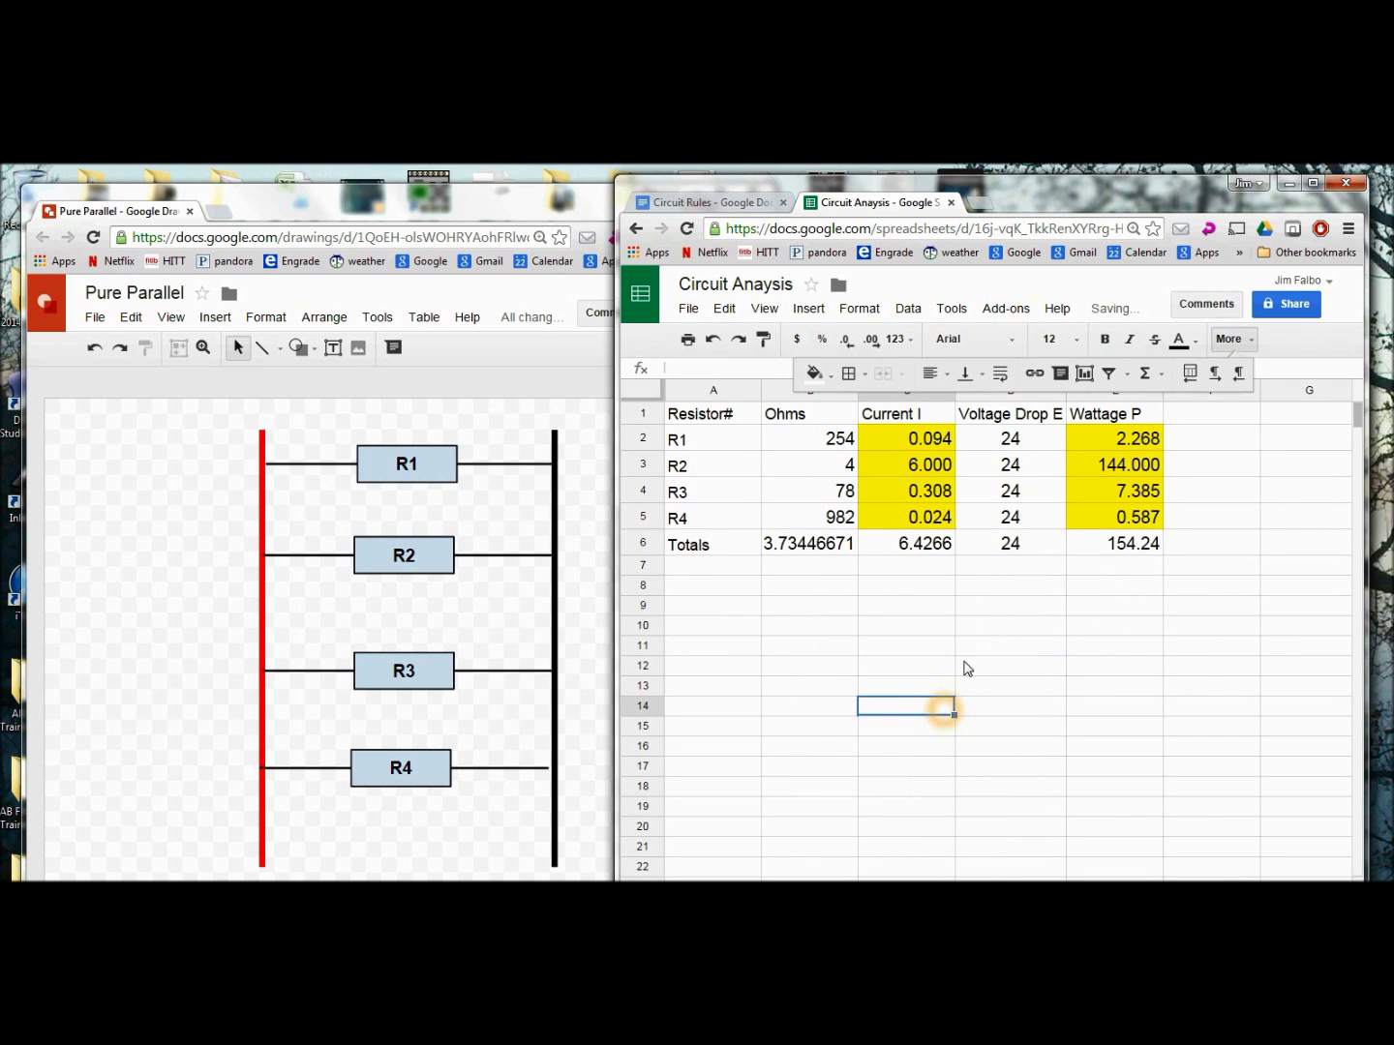
- Apply all borders to the circuit table A1:E6
mouse_move(697, 425)
left_mouse_down()
mouse_move(1067, 445)
mouse_move(1109, 544)
left_mouse_up()
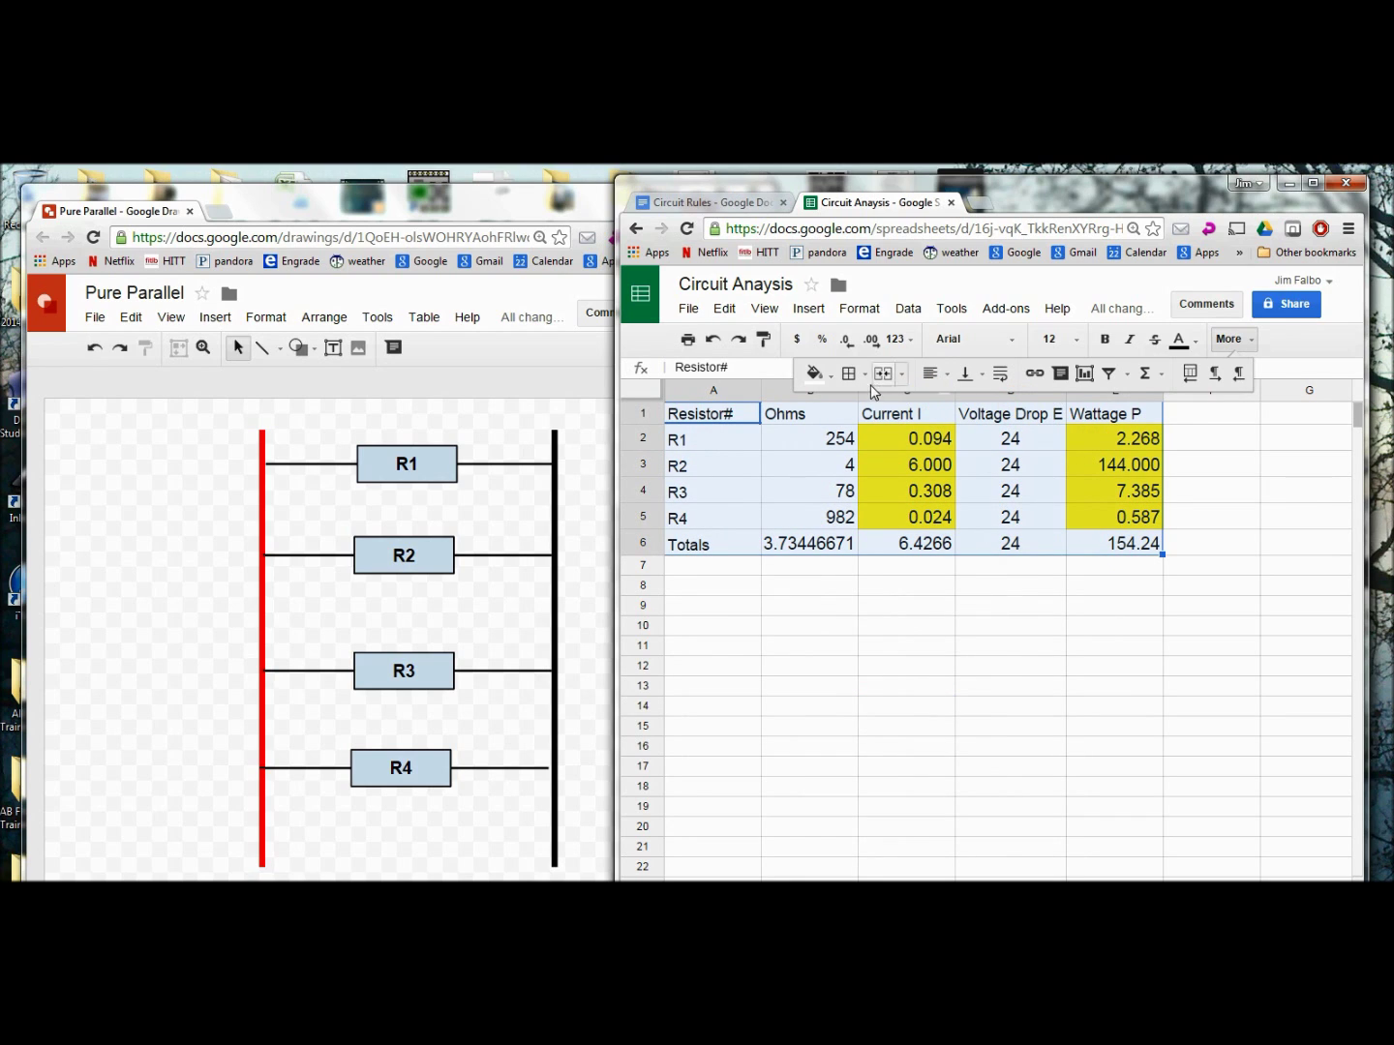
left_click(848, 374)
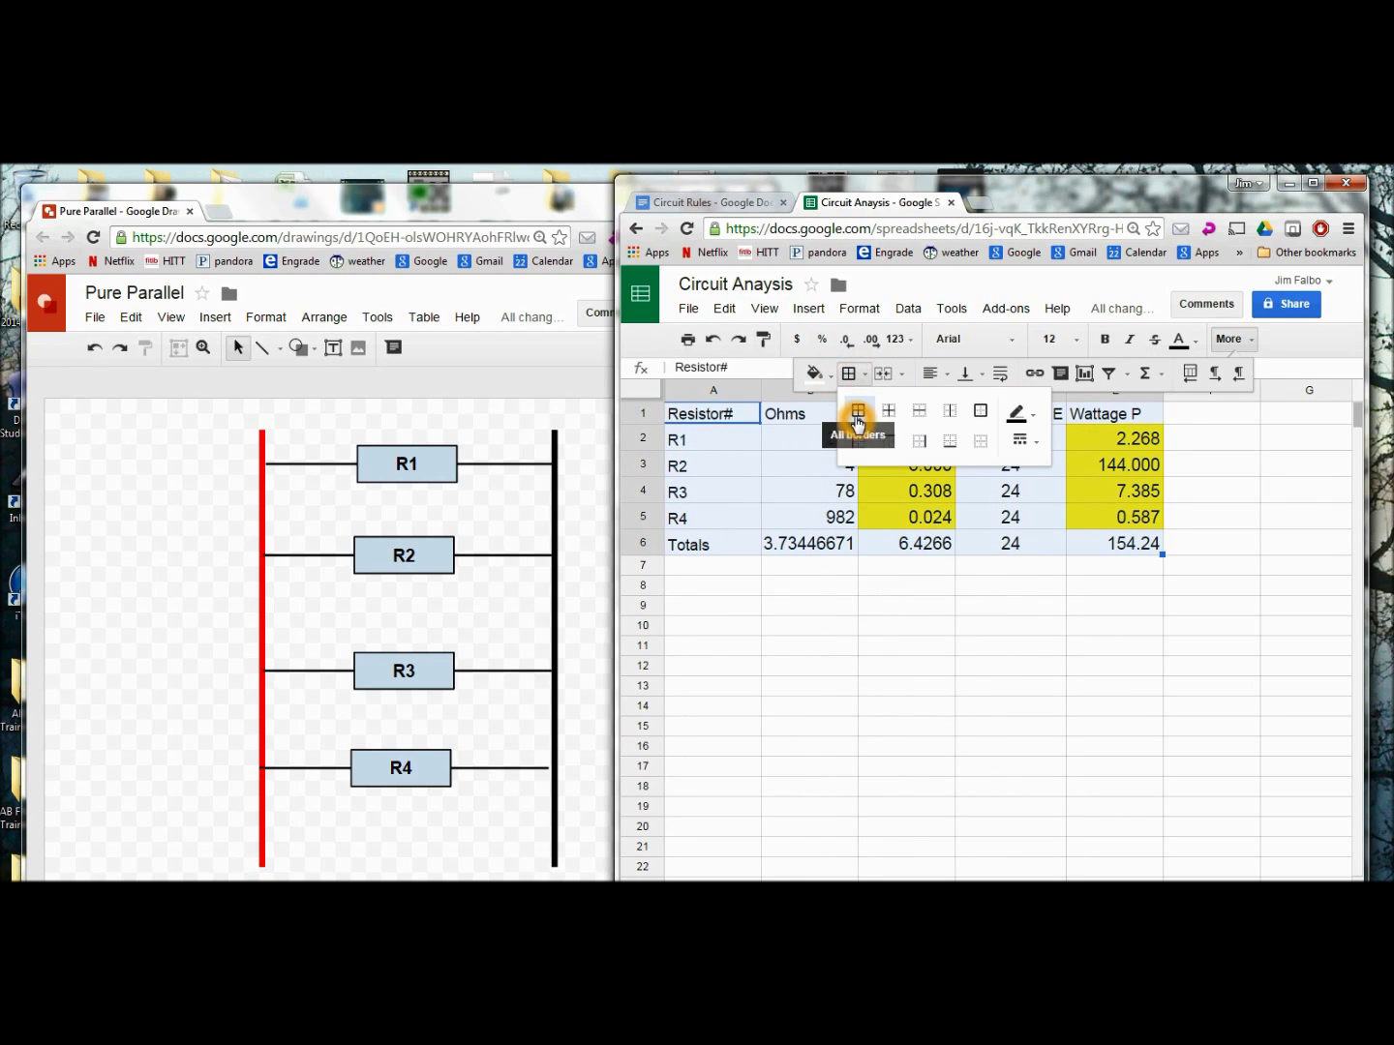
left_click(857, 417)
left_click(892, 702)
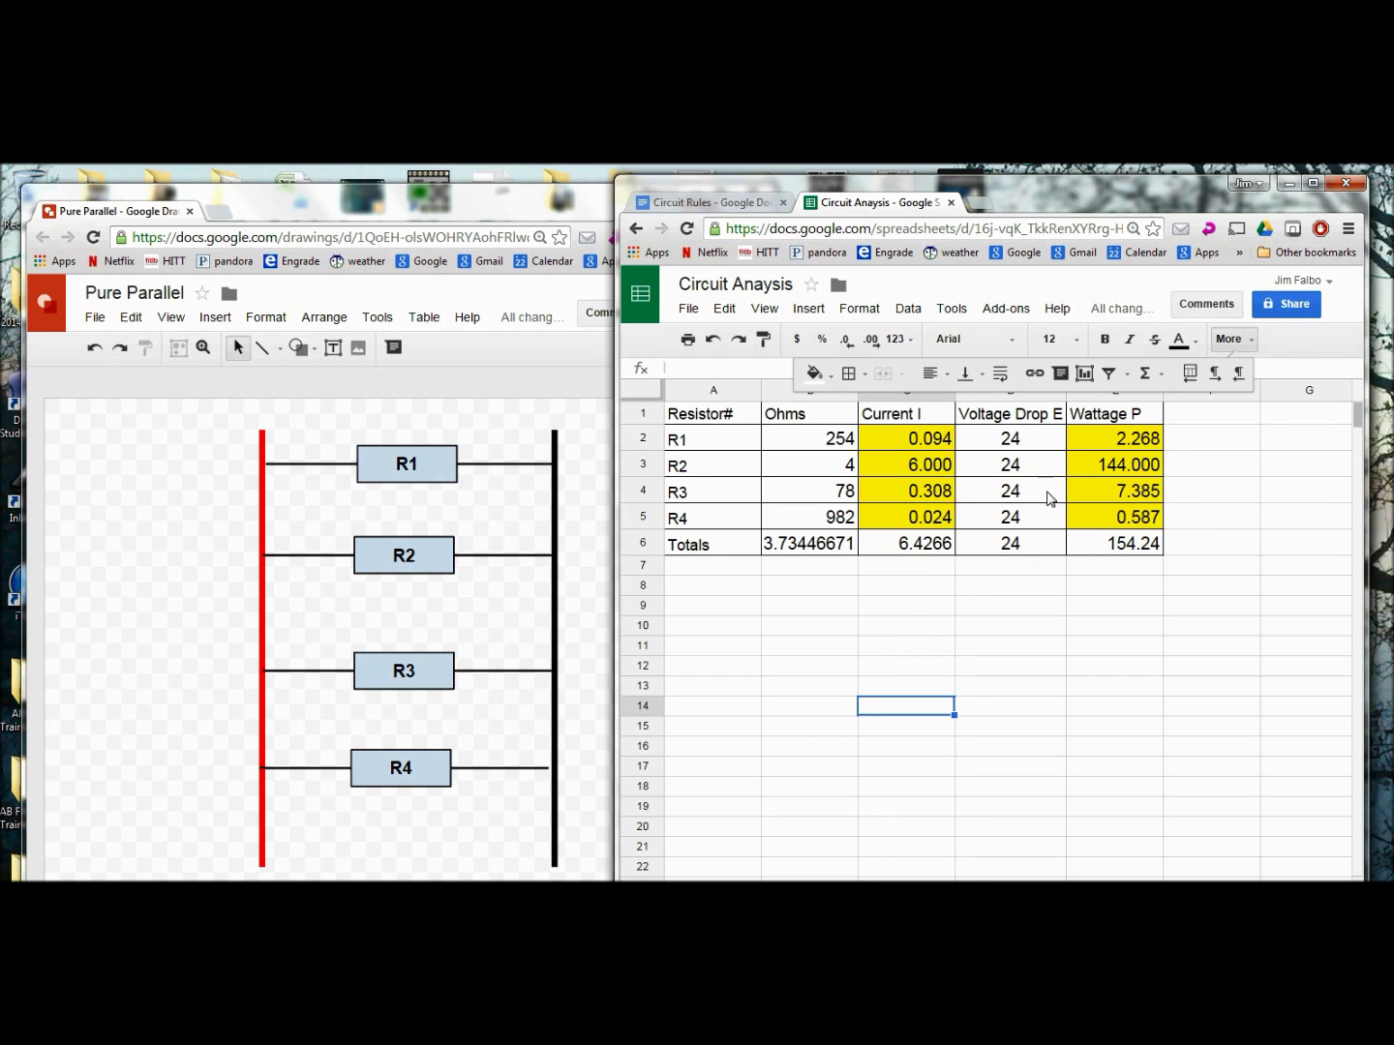
- Change R2's wattage in E3 to 50, recalculating its ohms, voltage drop and 60.24 total
left_click(1100, 470)
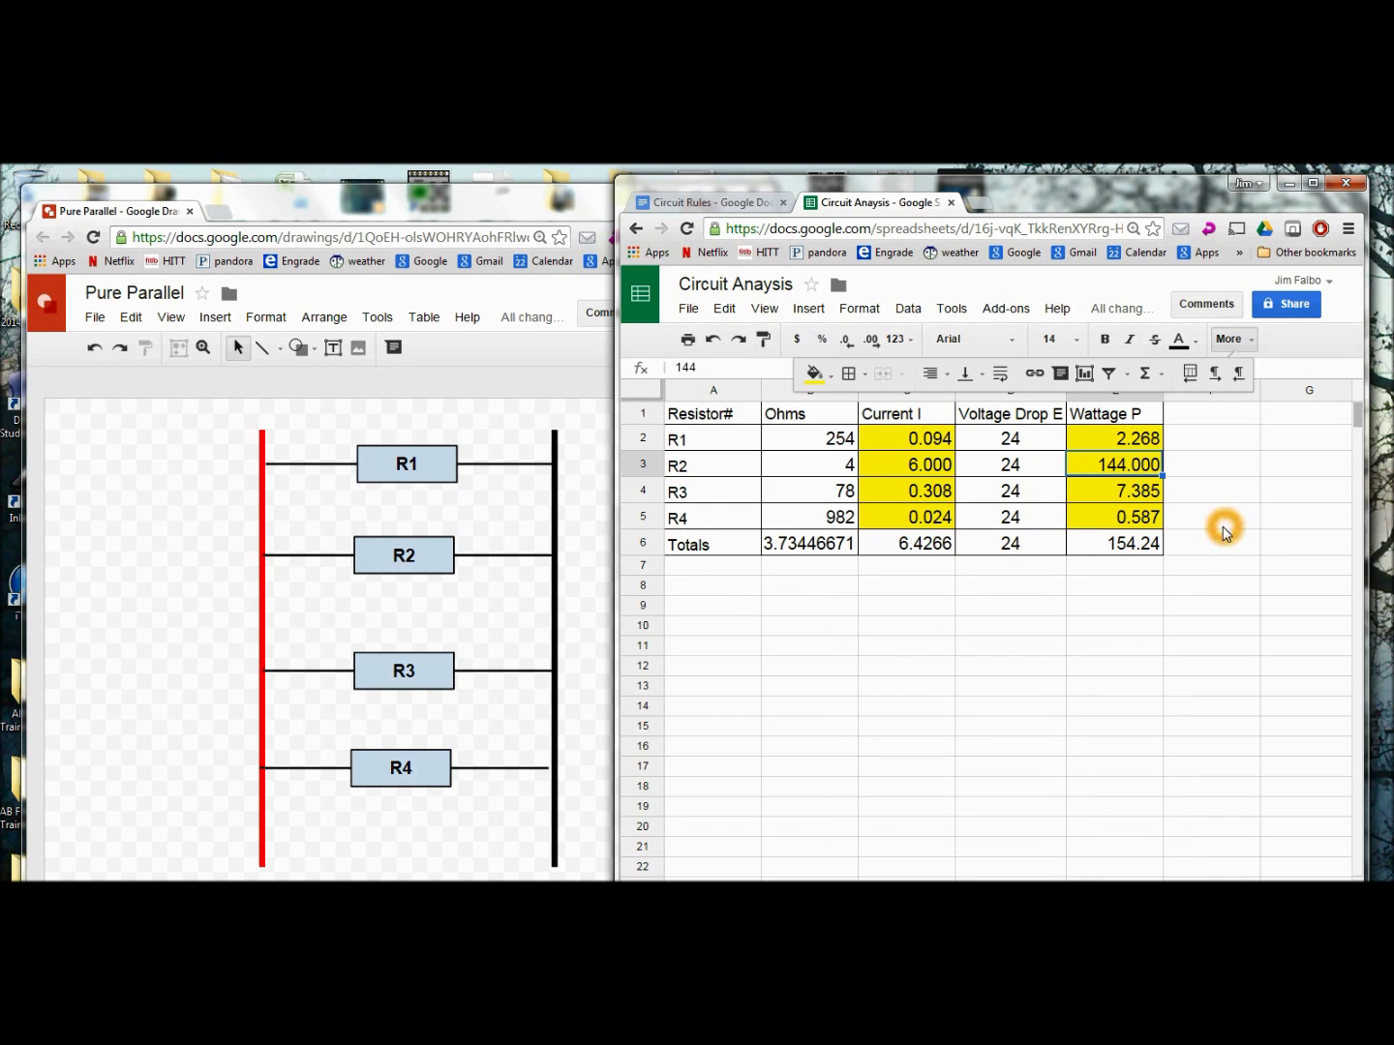
left_click(1227, 485)
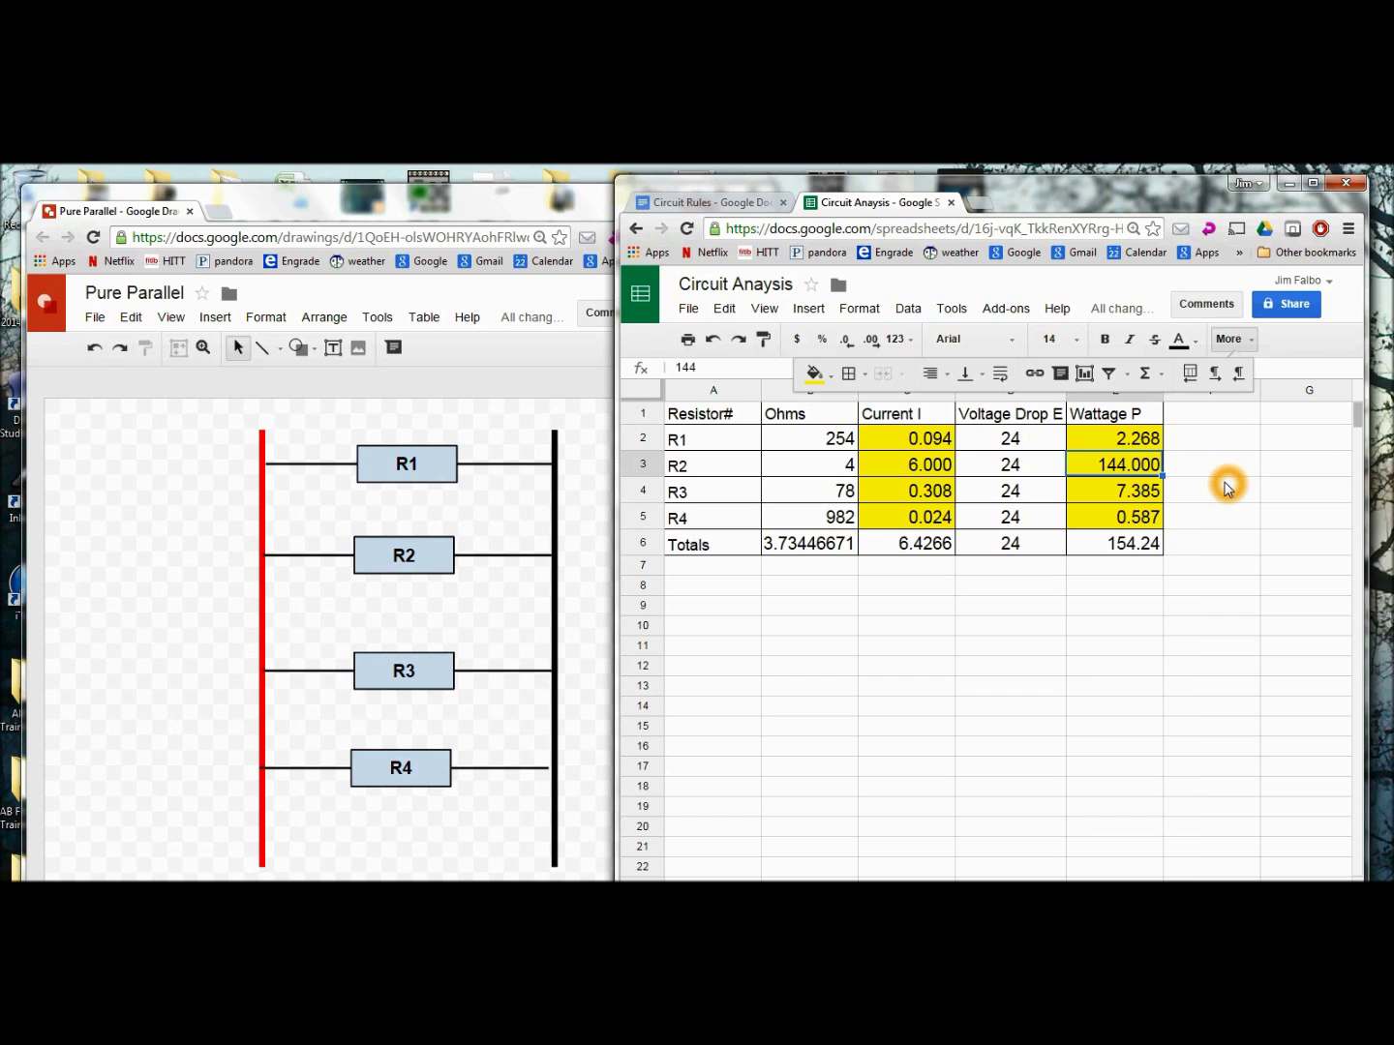
type("50")
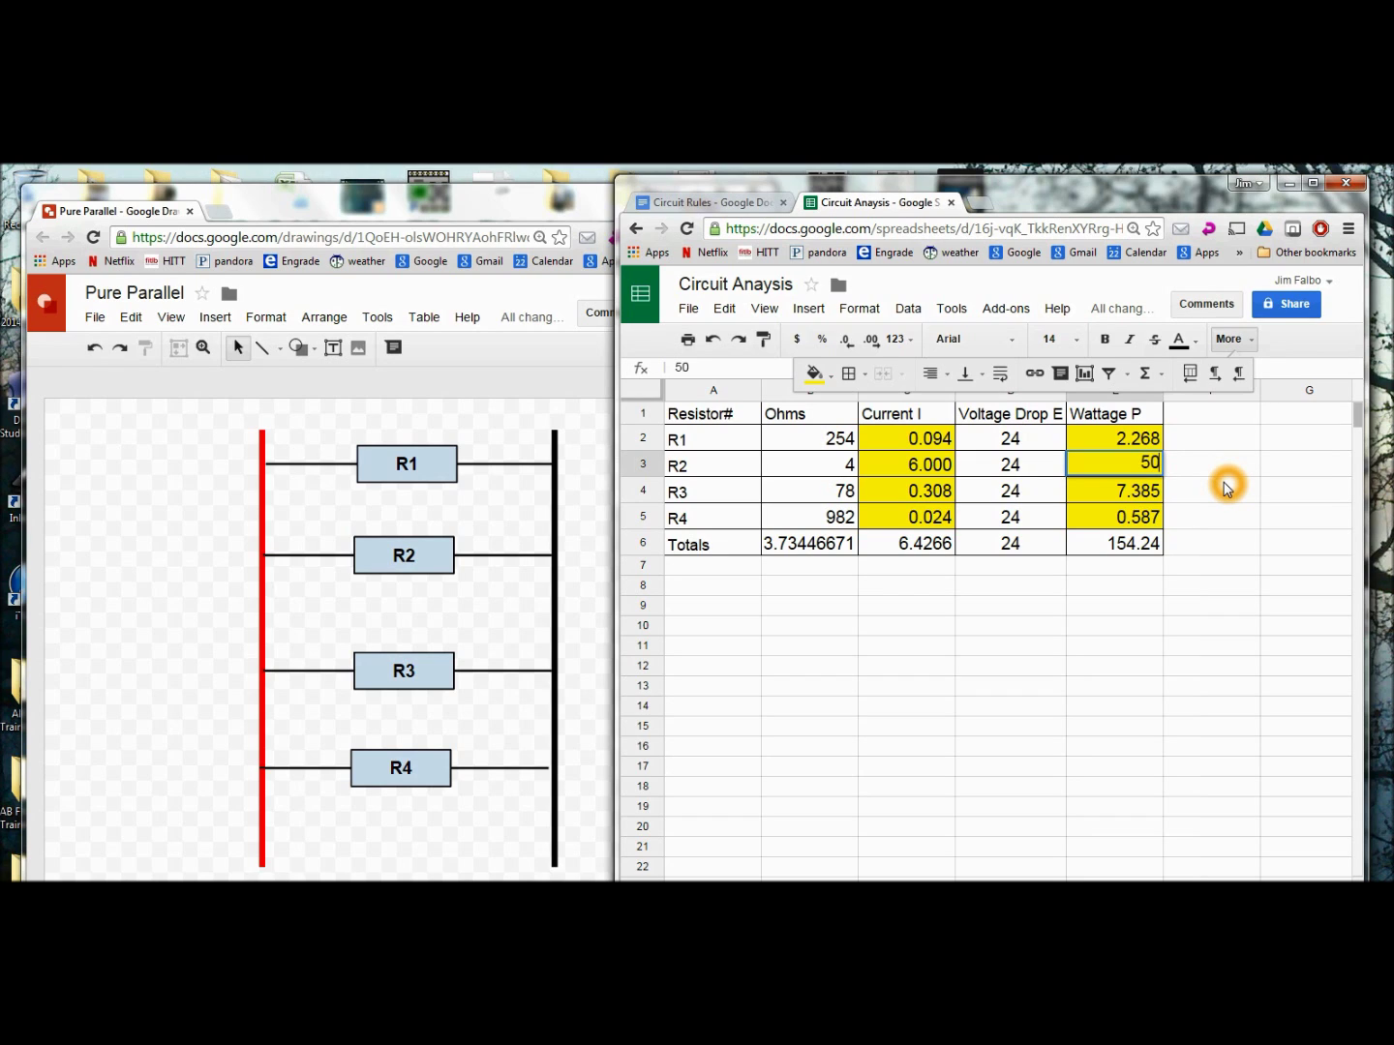
key("Return")
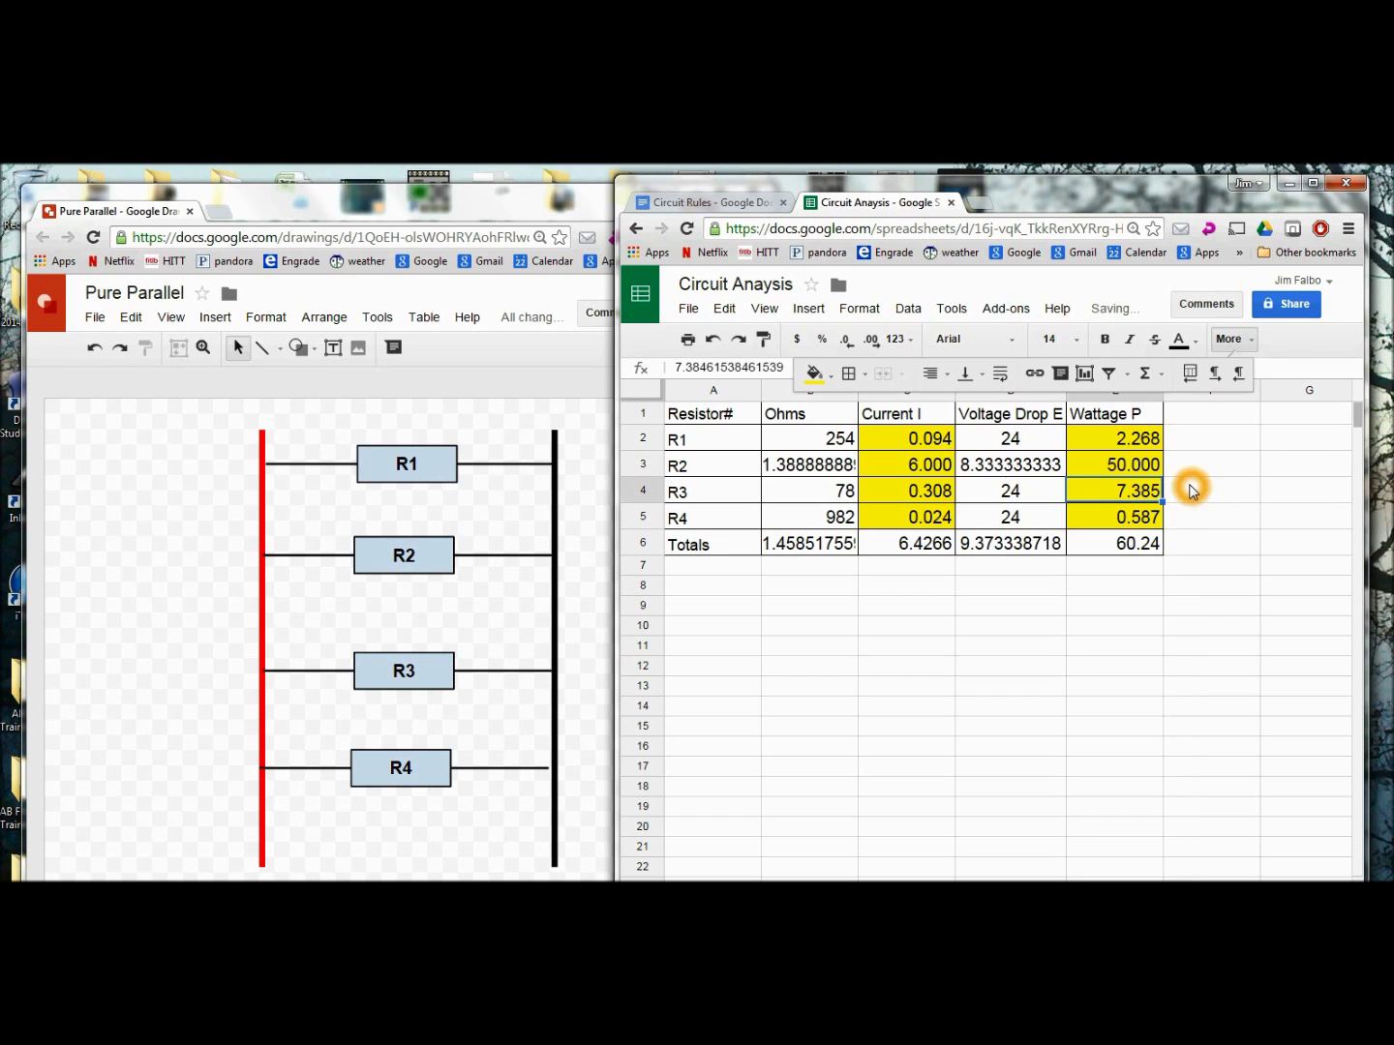